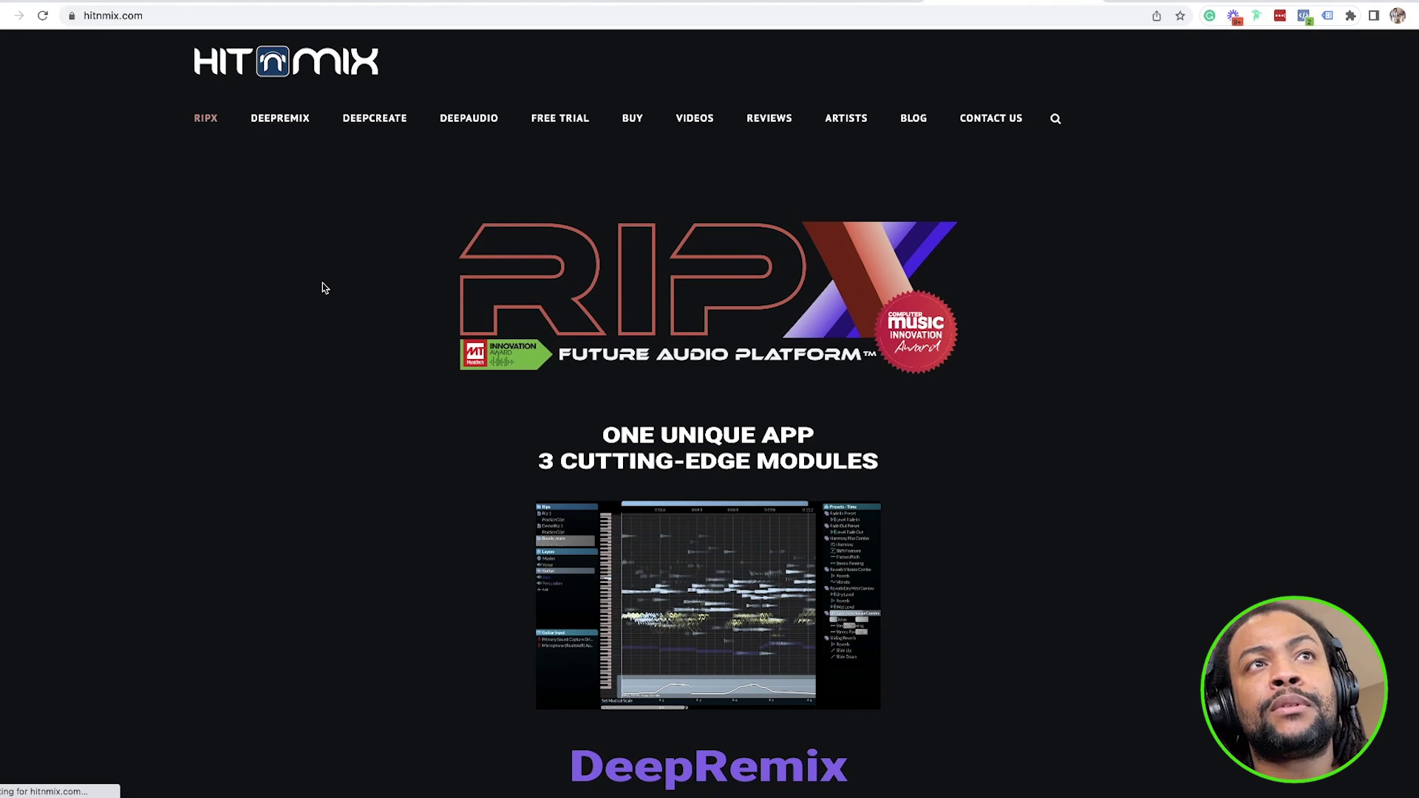
# - Review the RipX DeepAudio product page on the Hit'n'Mix website, including its pricing and module description
pyautogui.click(272, 124)
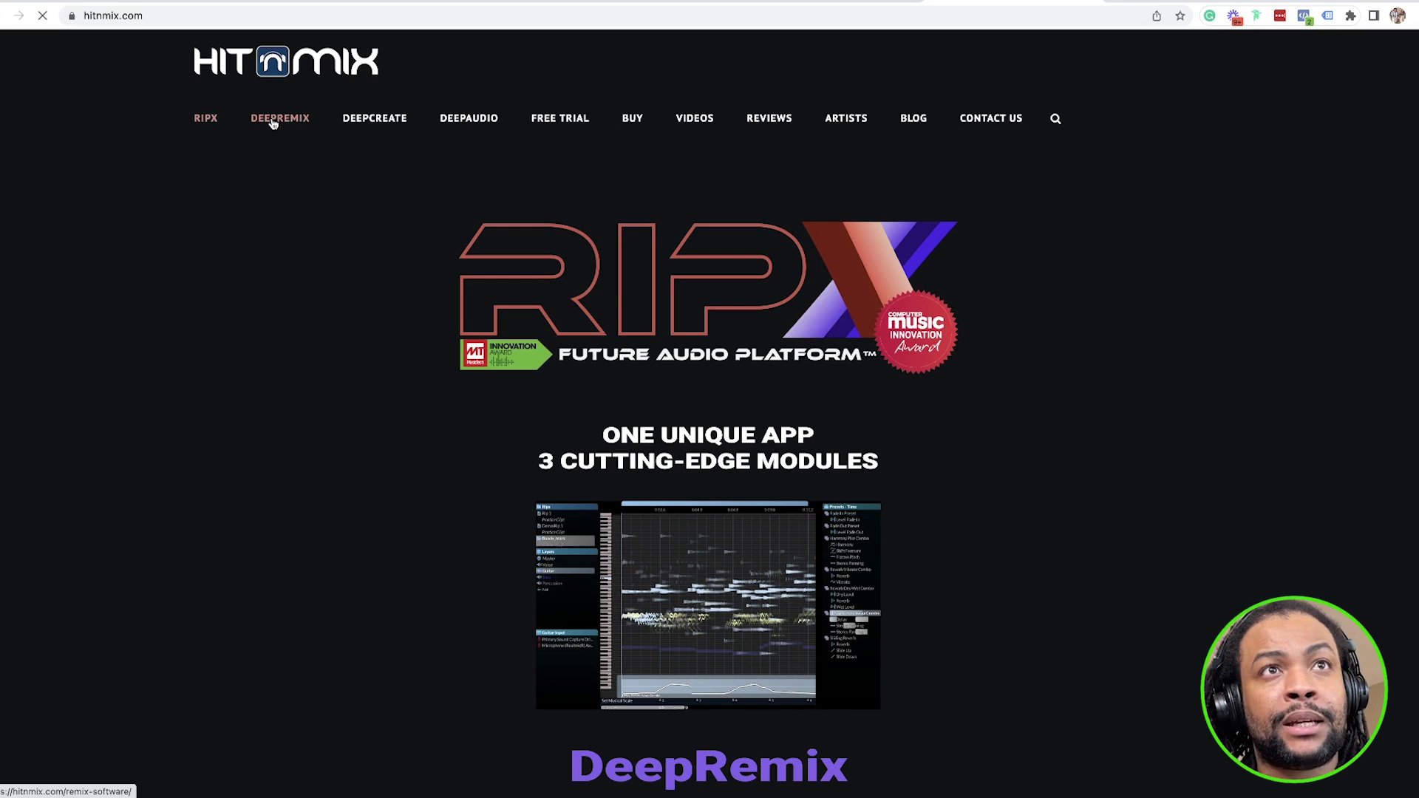
pyautogui.click(390, 126)
pyautogui.click(473, 120)
pyautogui.scroll(-2, 384, 426)
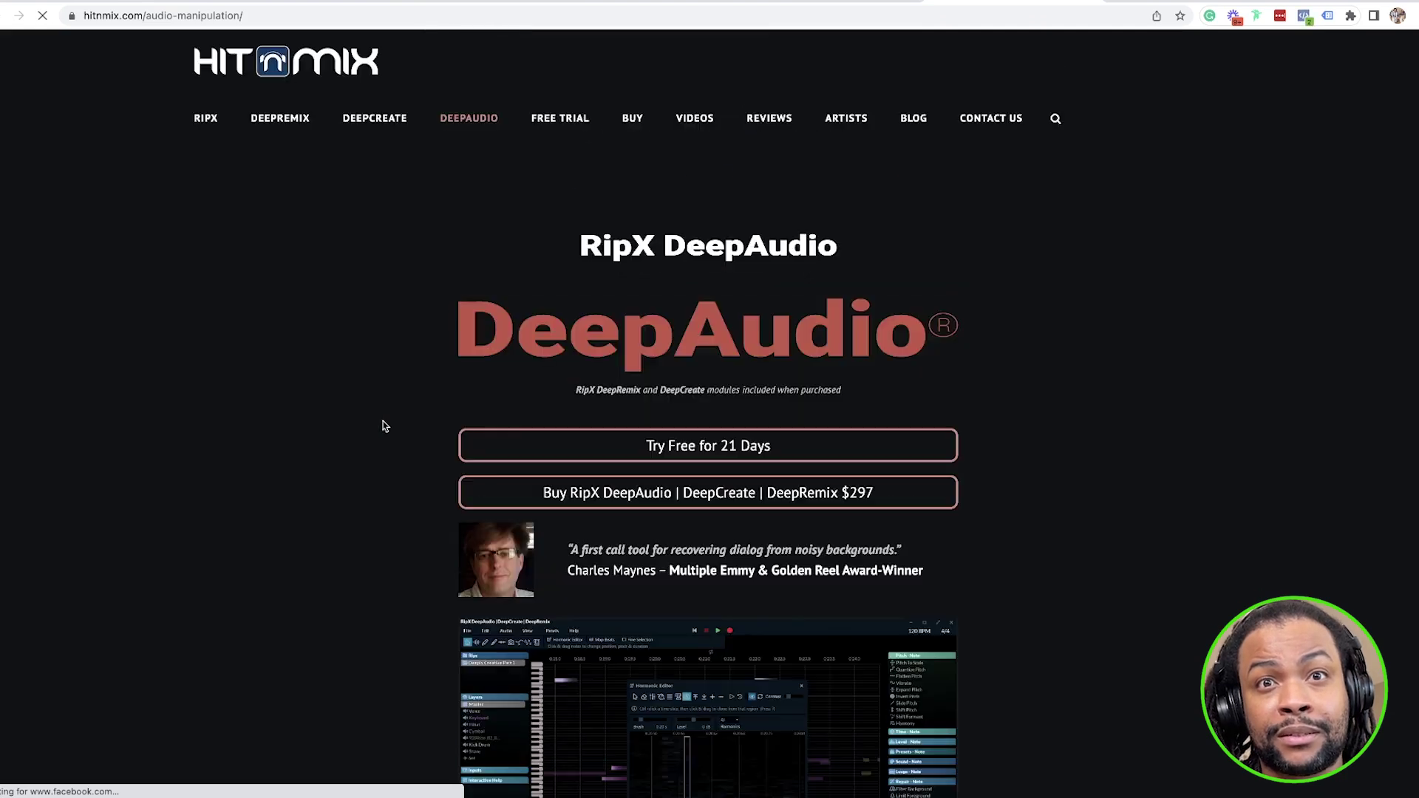
pyautogui.scroll(-6, 384, 426)
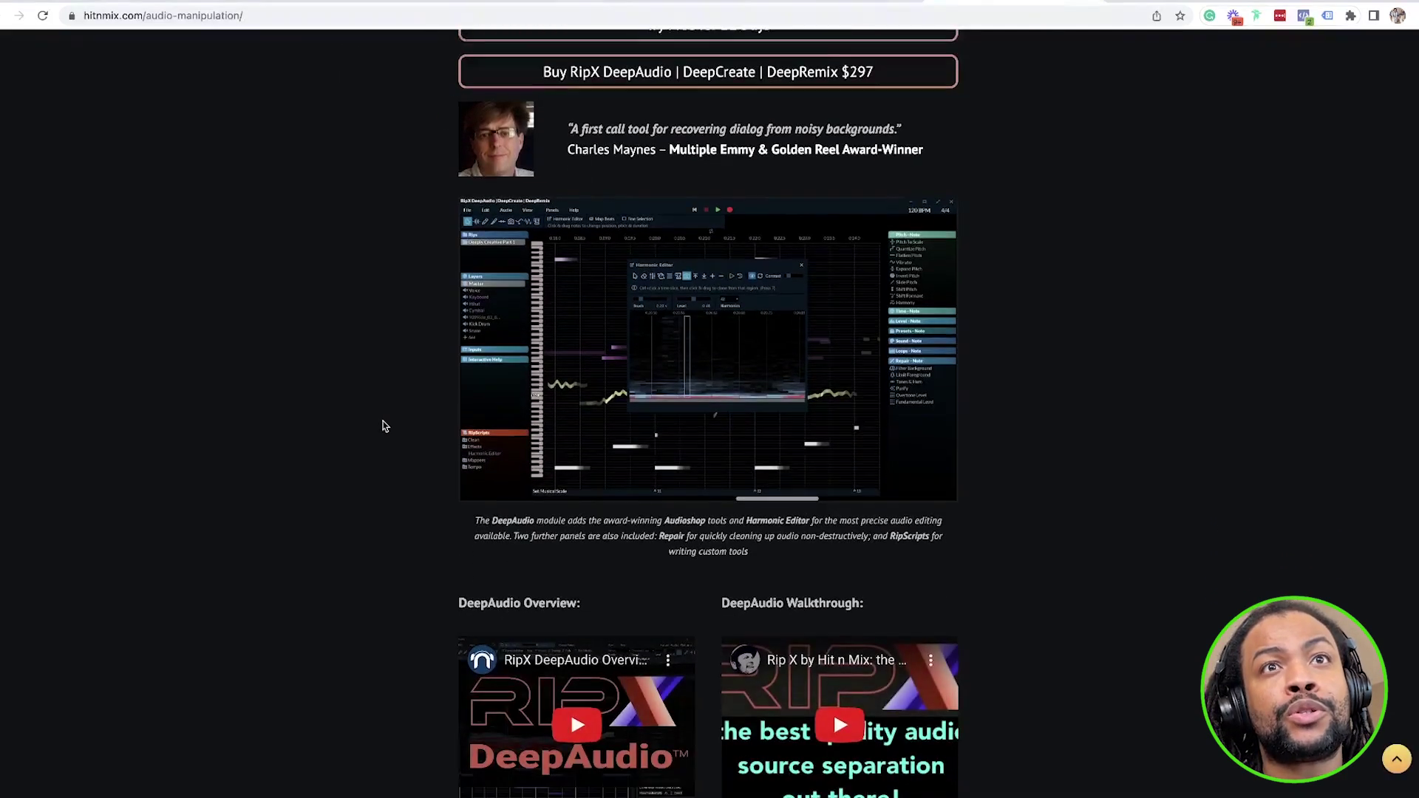
pyautogui.scroll(5, 384, 426)
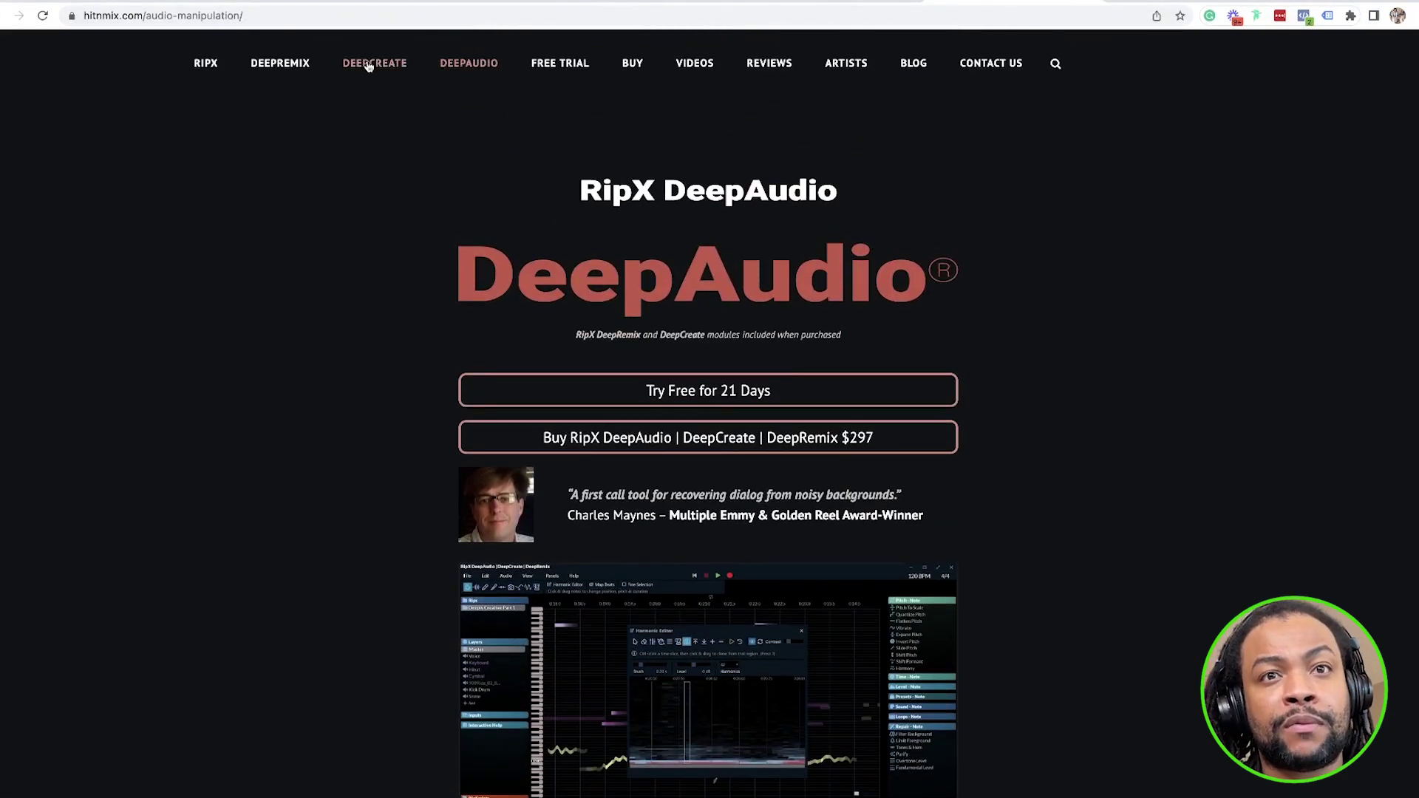
# - Review the RipX DeepCreate product page, including its pricing and module description
pyautogui.click(365, 66)
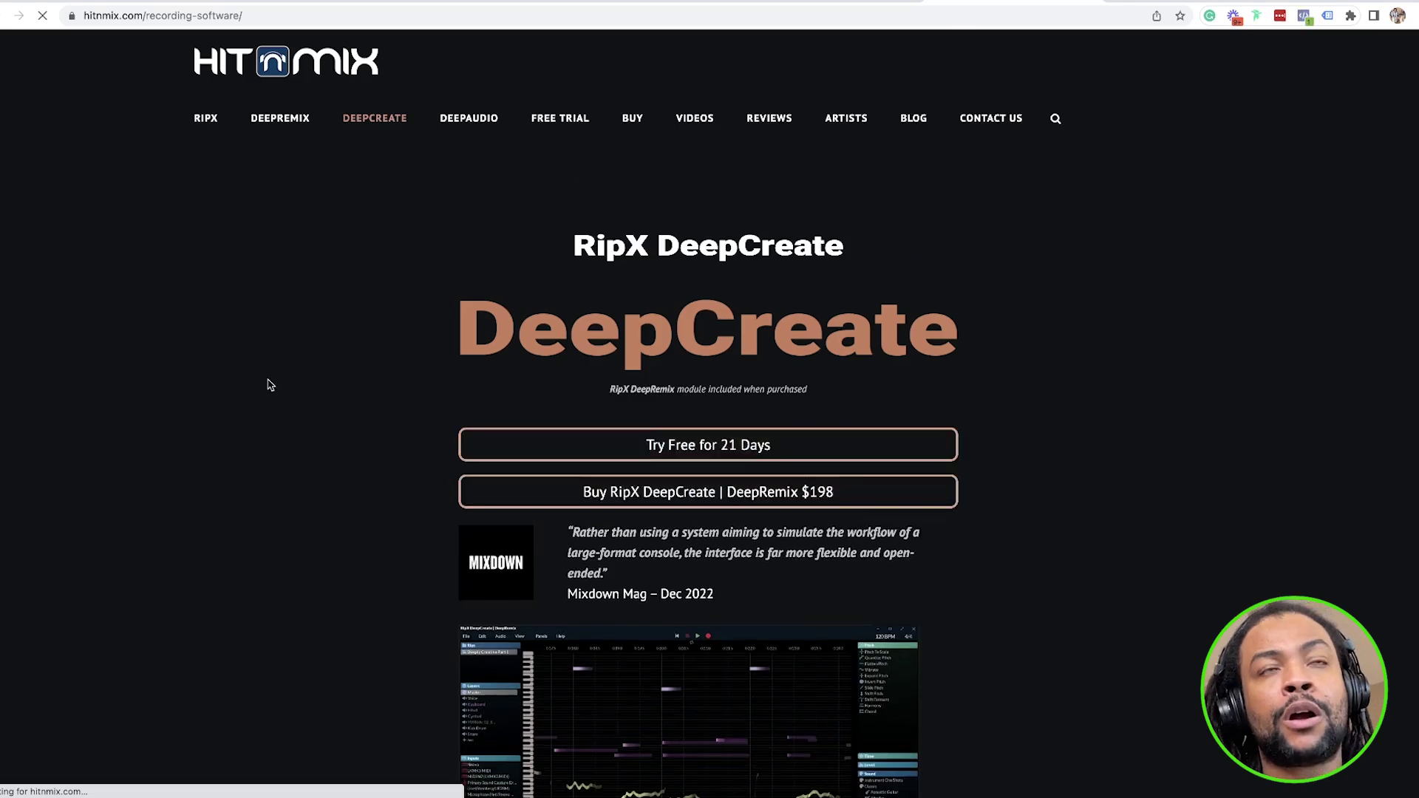
pyautogui.scroll(-3, 266, 399)
pyautogui.scroll(-2, 266, 401)
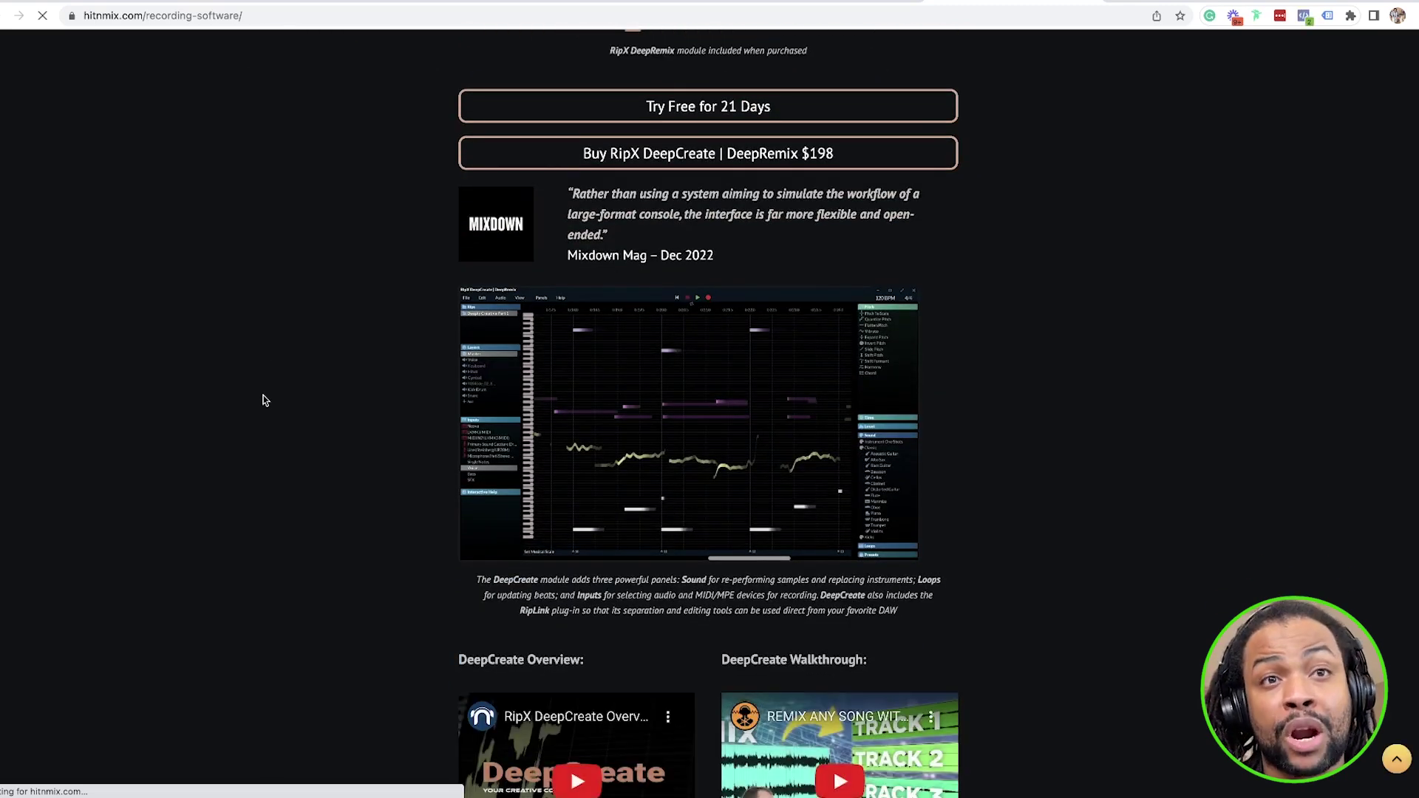
pyautogui.scroll(5, 266, 401)
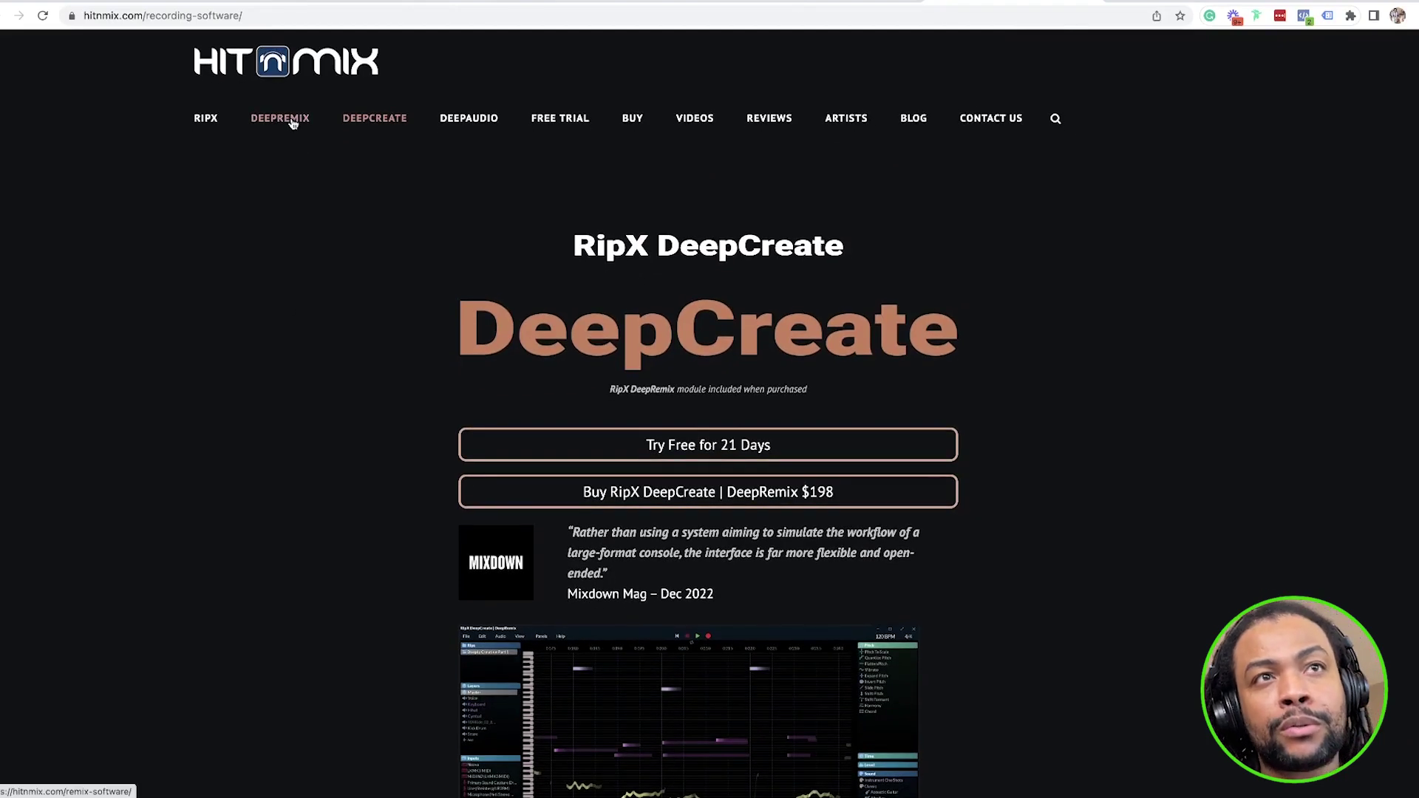
# - Review the RipX DeepRemix product page, including its trial and purchase options
pyautogui.click(293, 123)
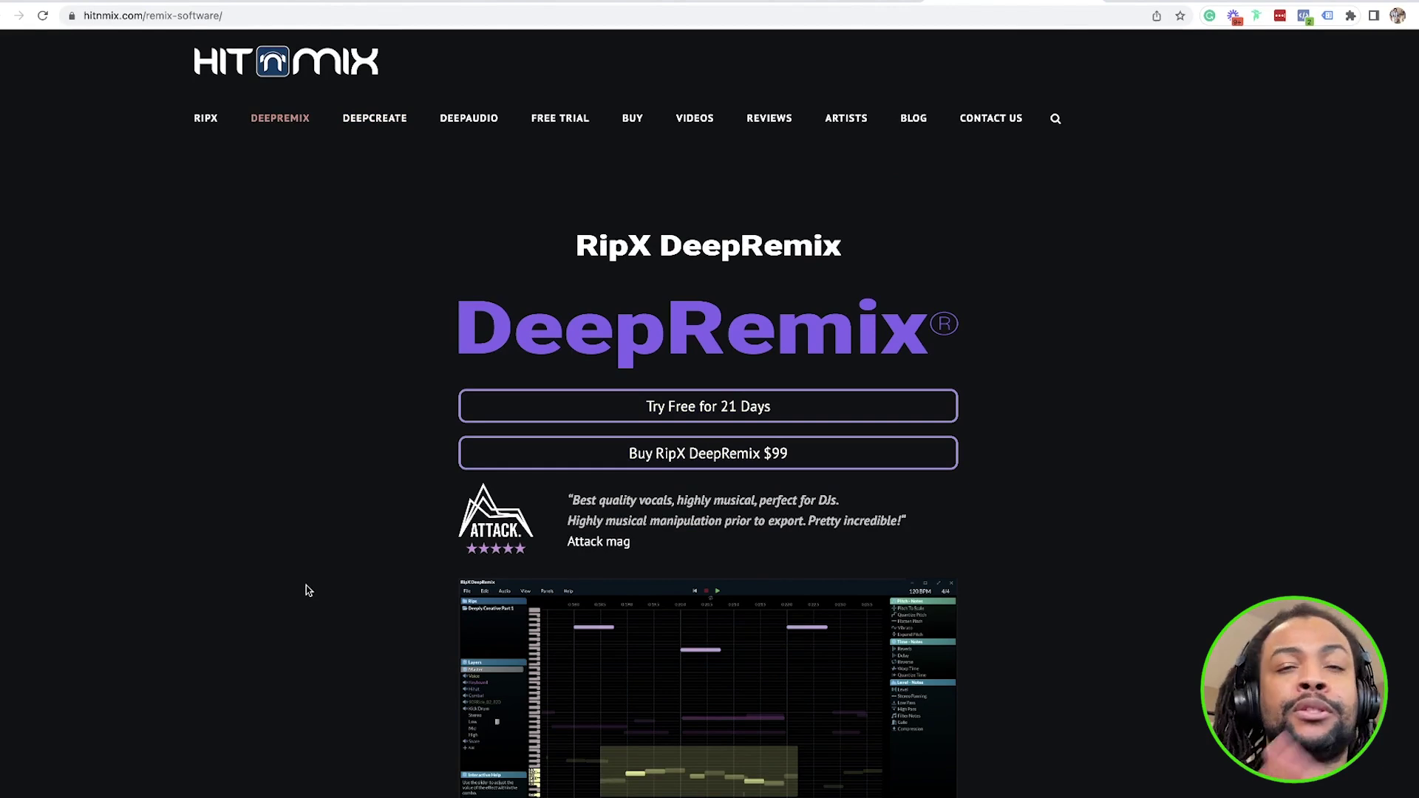
pyautogui.scroll(-2, 305, 585)
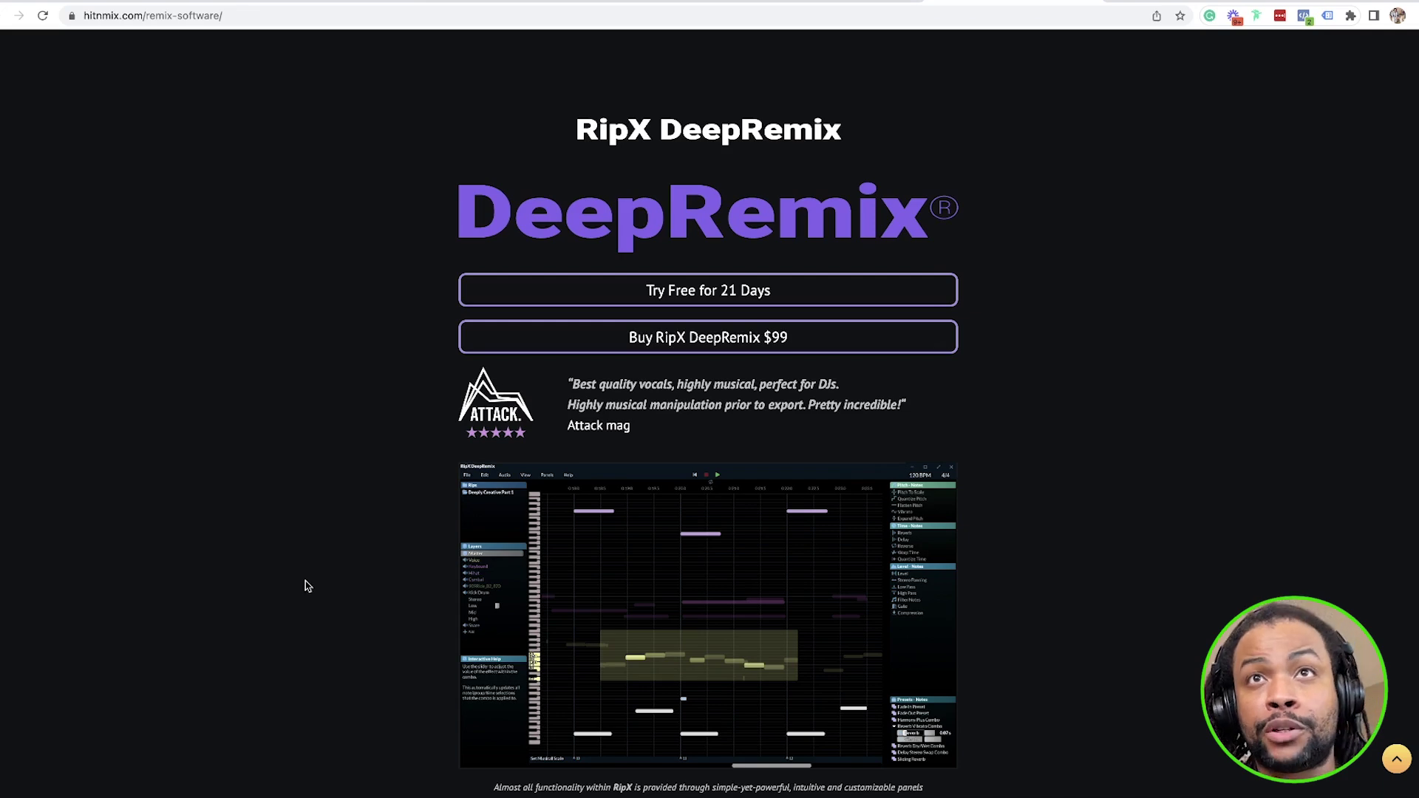
pyautogui.scroll(2, 313, 593)
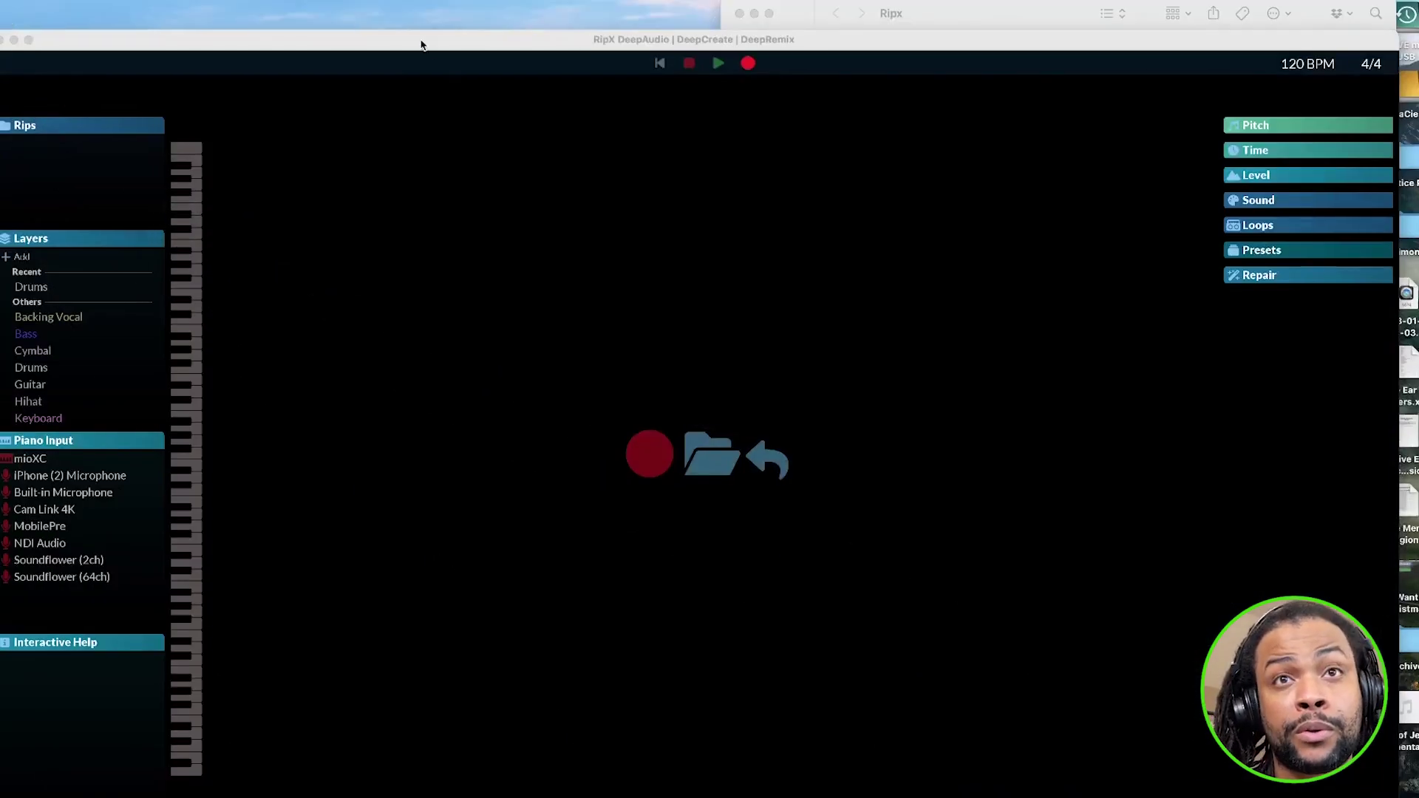
# - Reposition the RipX window so it is fully visible and open the RipX manual
pyautogui.moveTo(448, 45); pyautogui.dragTo(464, 31)
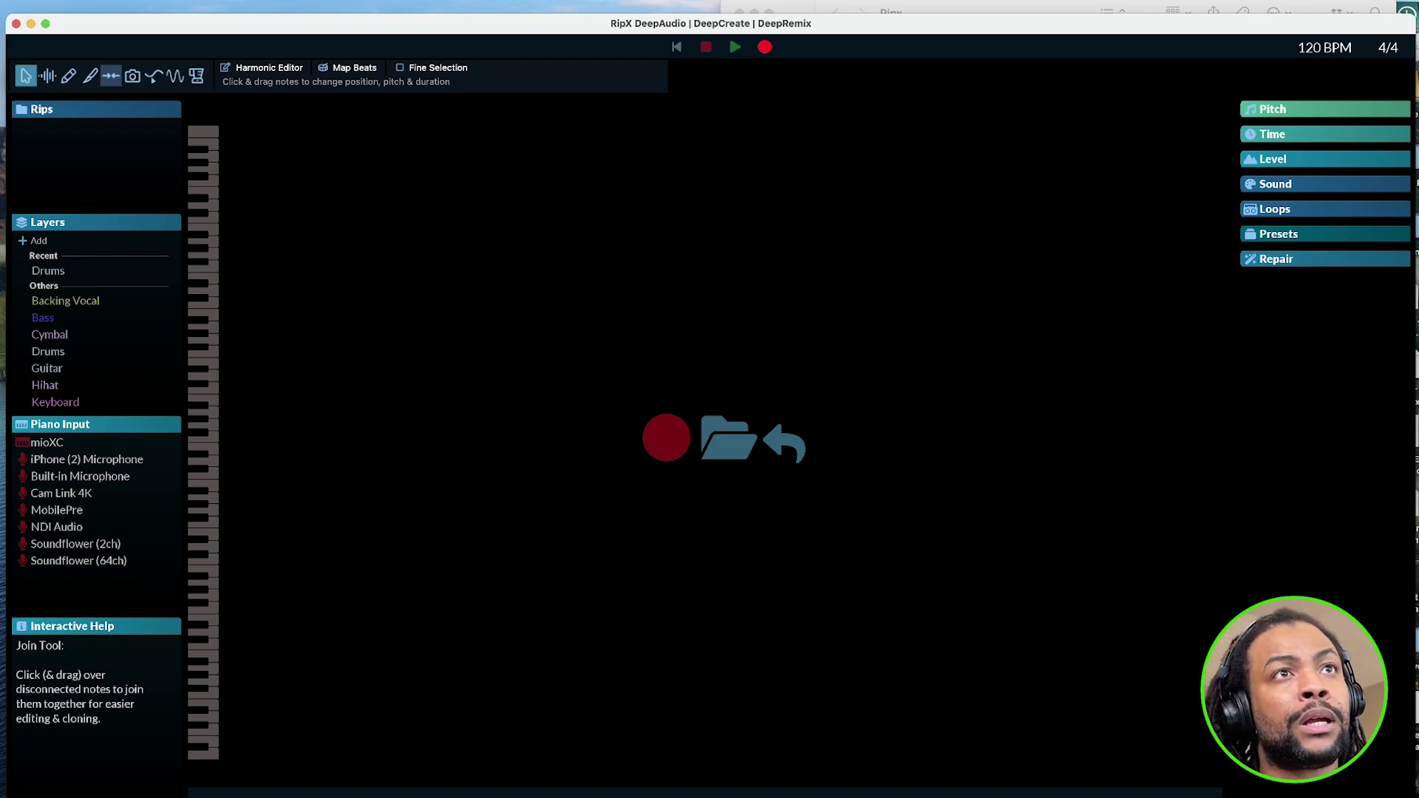
pyautogui.click(270, 0)
pyautogui.click(271, 28)
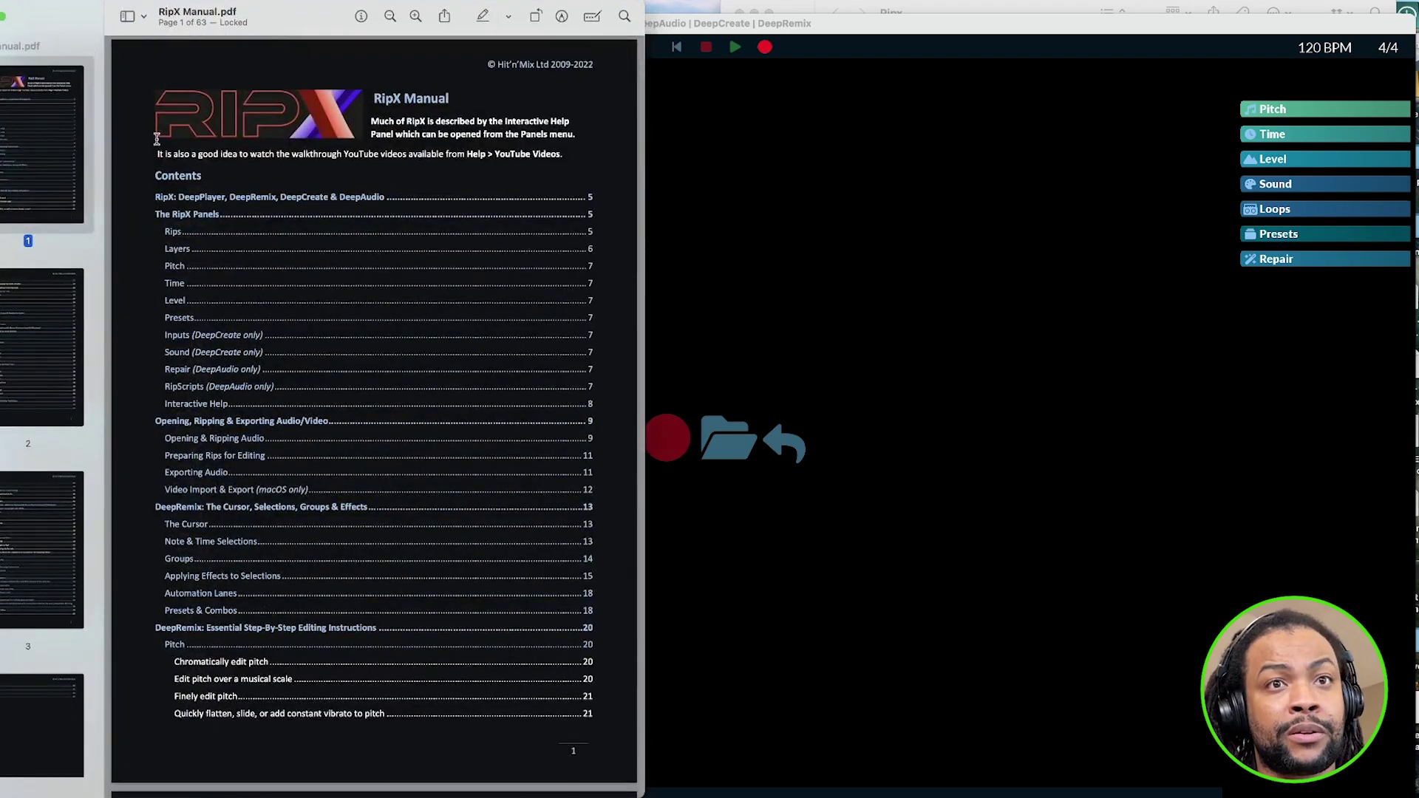
# - Skim the manual's table of contents and its descriptions of the RipX panels, and return to RipX
pyautogui.scroll(-1, 195, 486)
pyautogui.scroll(-10, 194, 486)
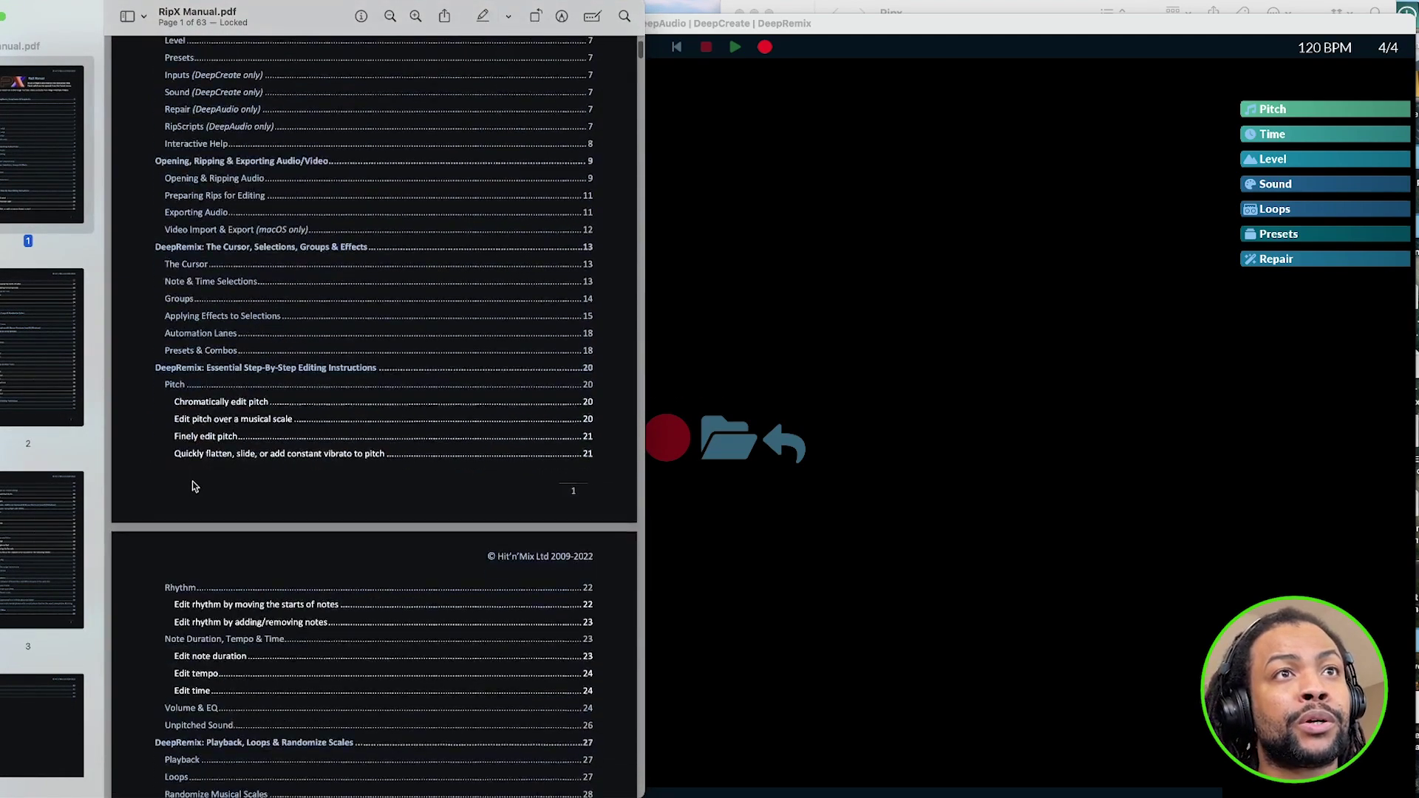
pyautogui.scroll(4, 193, 485)
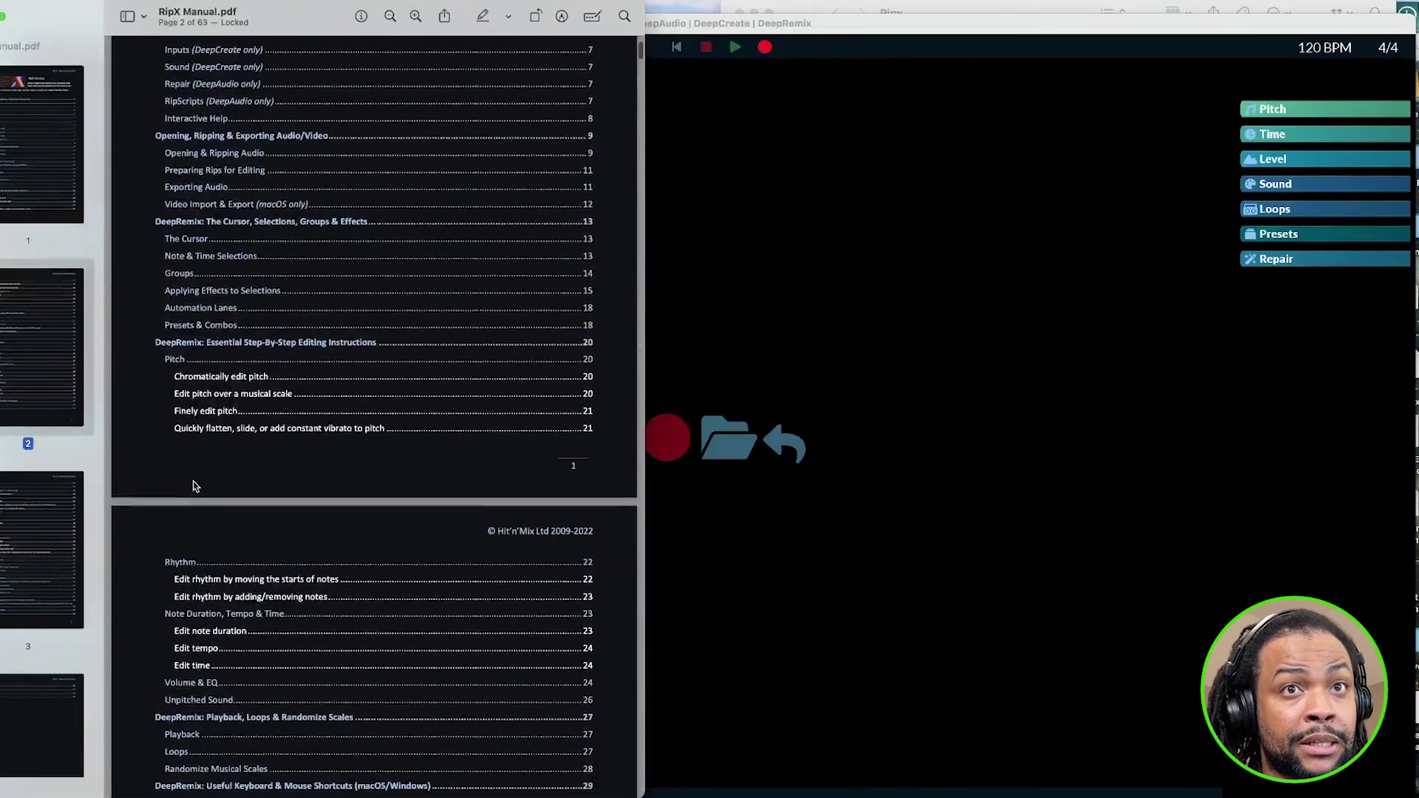
pyautogui.scroll(-7, 194, 486)
pyautogui.scroll(-15, 194, 485)
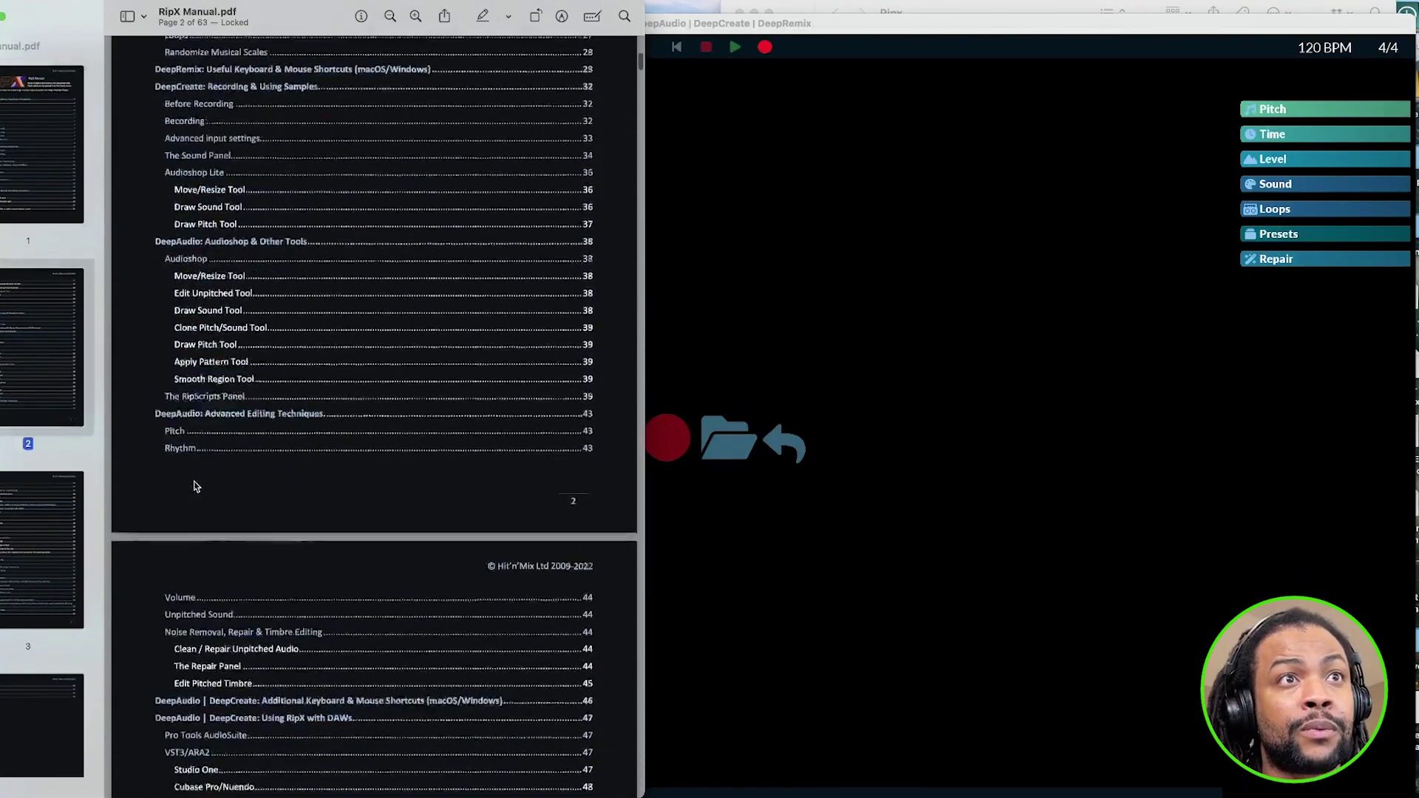
pyautogui.scroll(-10, 194, 486)
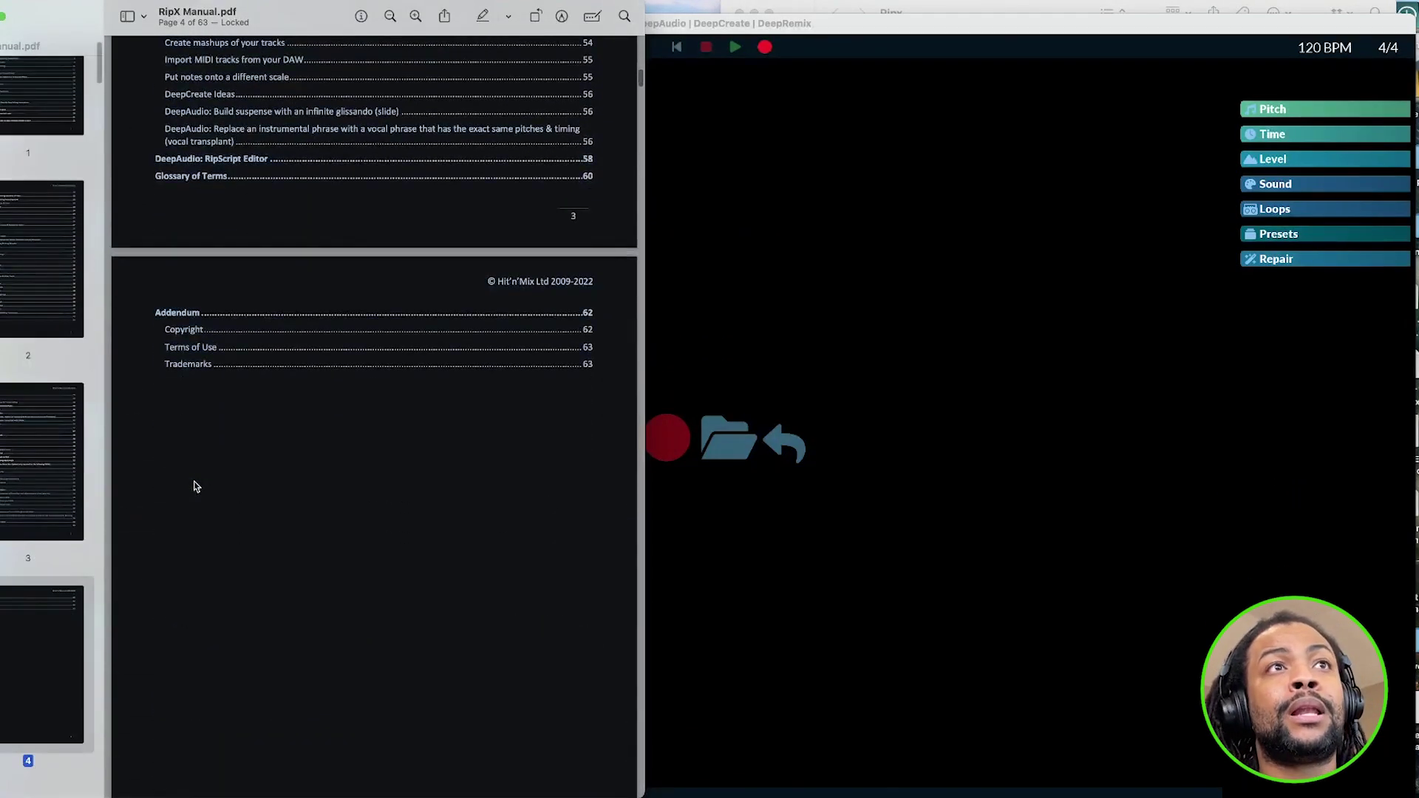
pyautogui.scroll(-12, 194, 485)
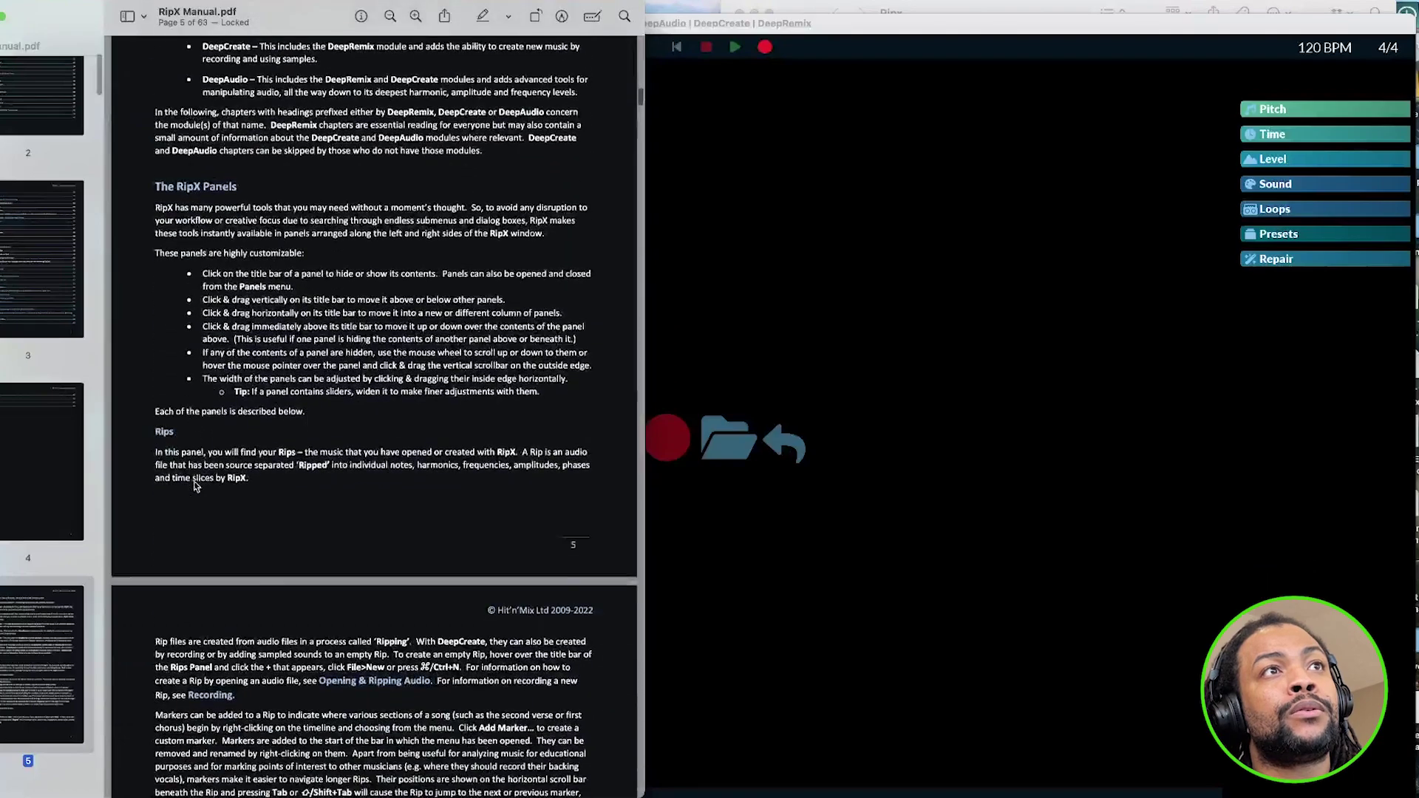
pyautogui.scroll(-1, 120, 292)
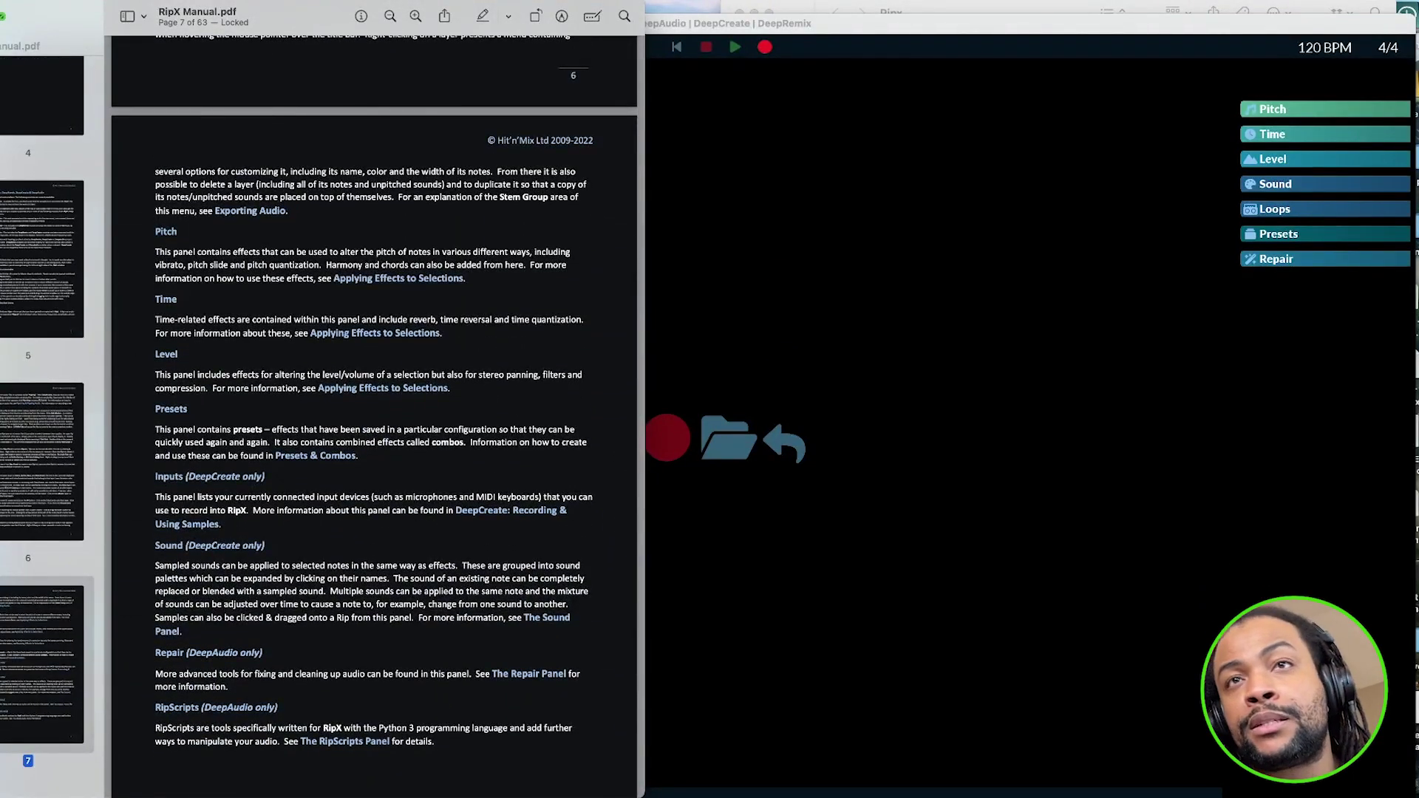
pyautogui.press('super+Tab')
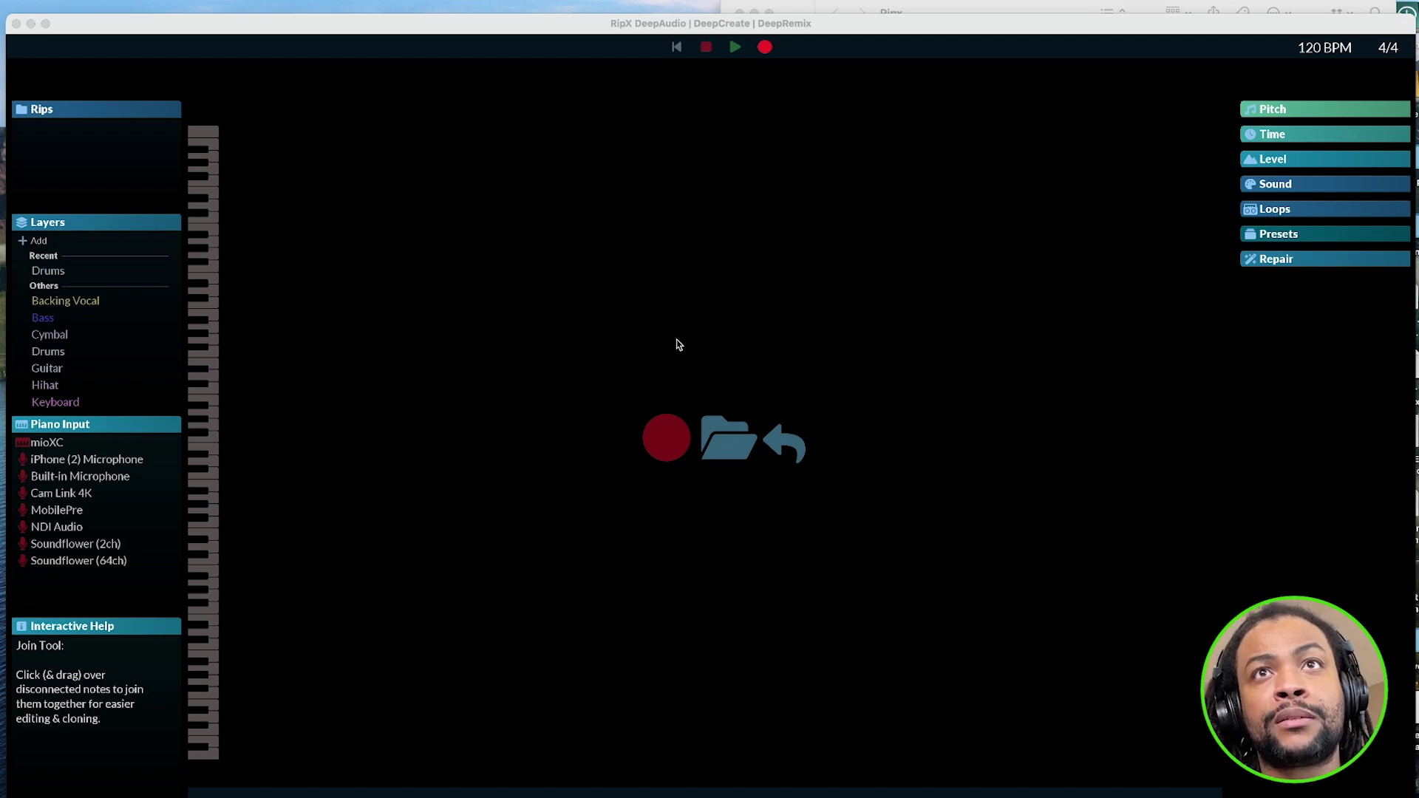
# - Load El Shaddai - Sample.mp3 from the Ripx folder in Finder into the empty RipX workspace
pyautogui.click(1072, 7)
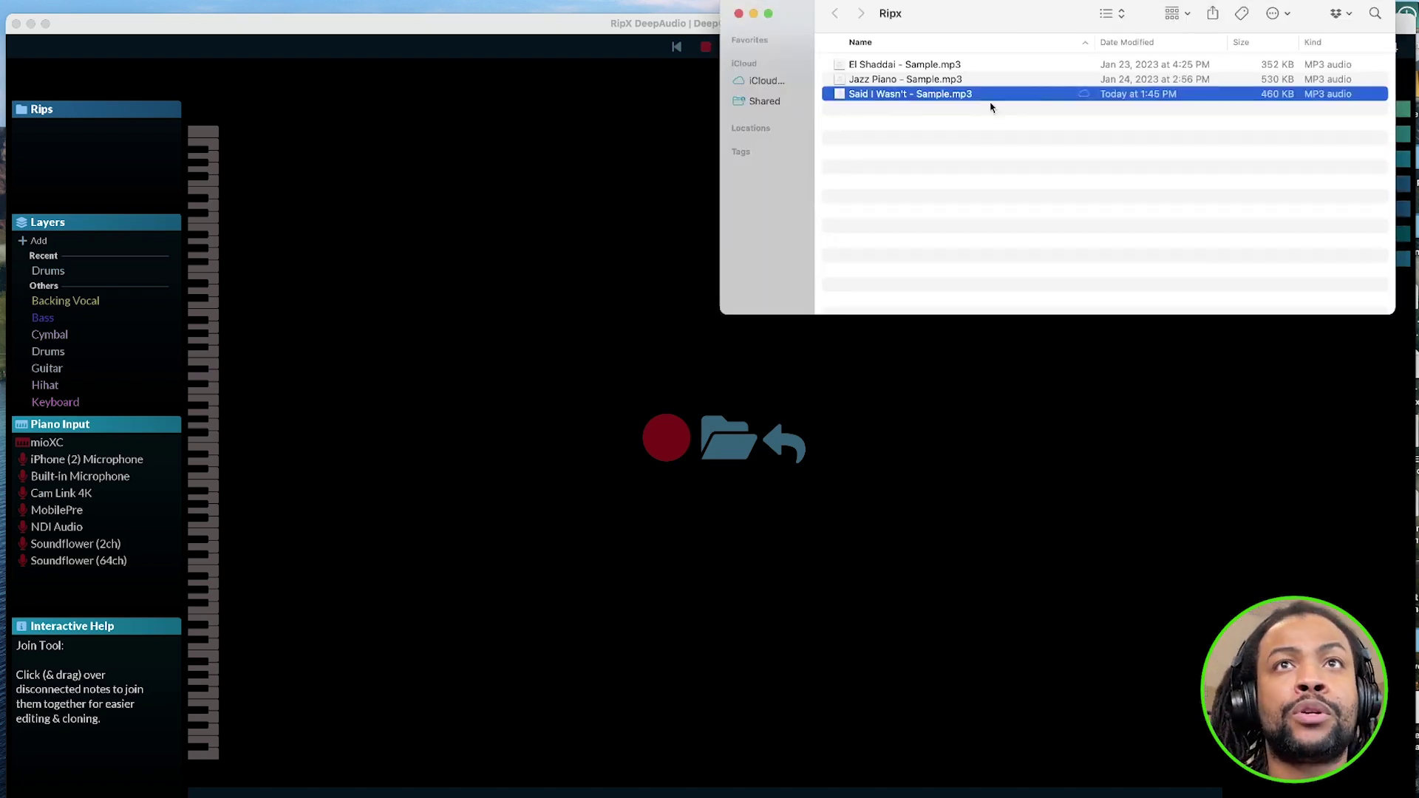
pyautogui.click(937, 143)
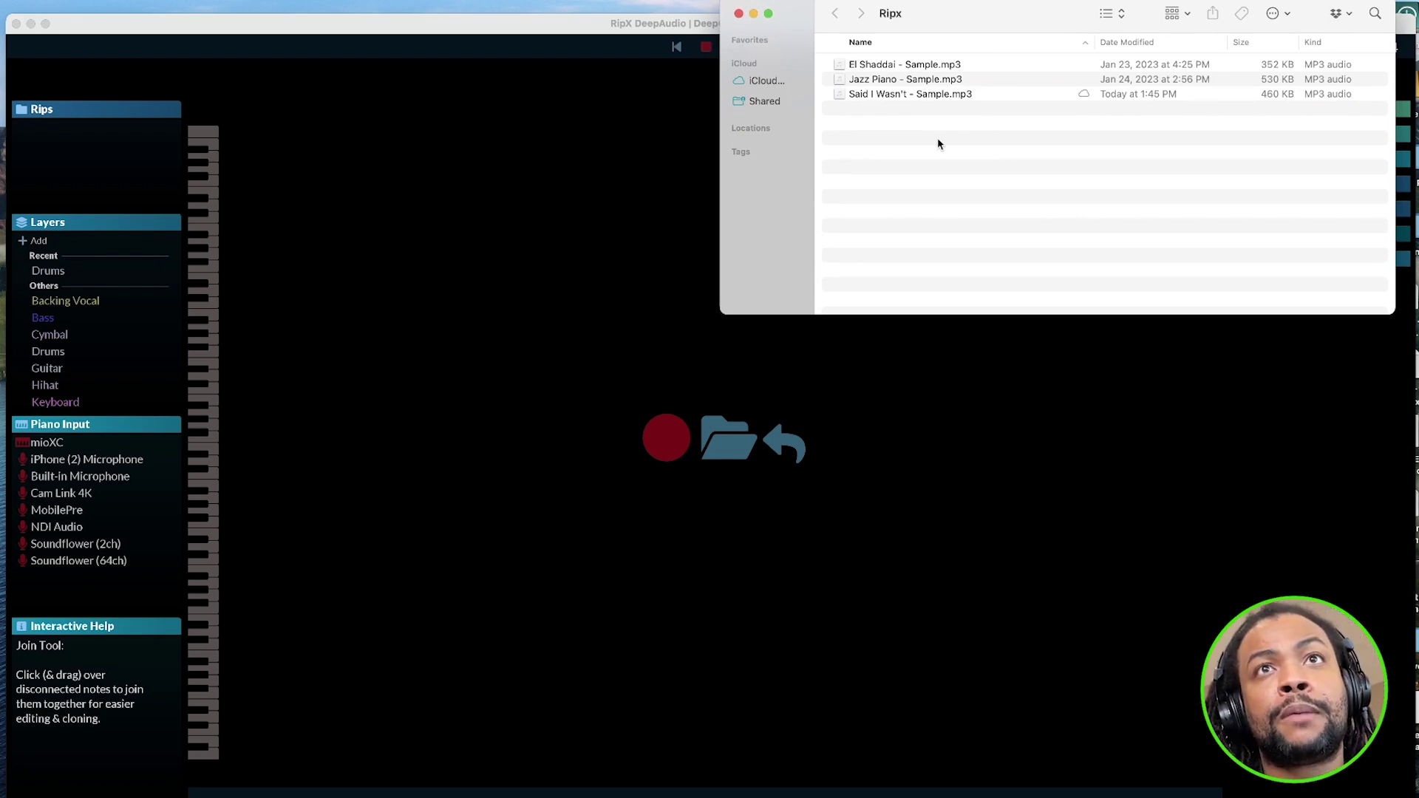
pyautogui.click(895, 65)
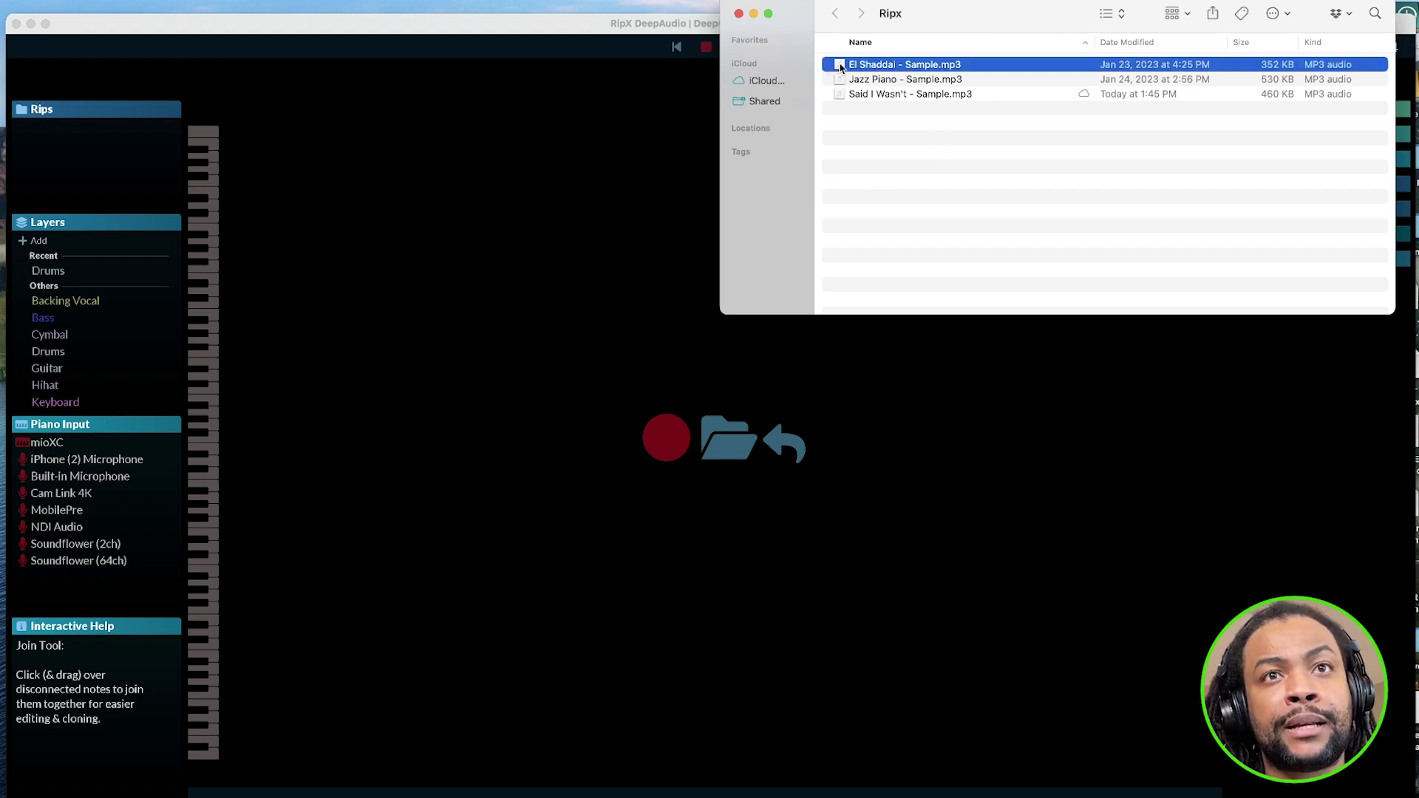
pyautogui.moveTo(839, 66); pyautogui.dragTo(708, 438)
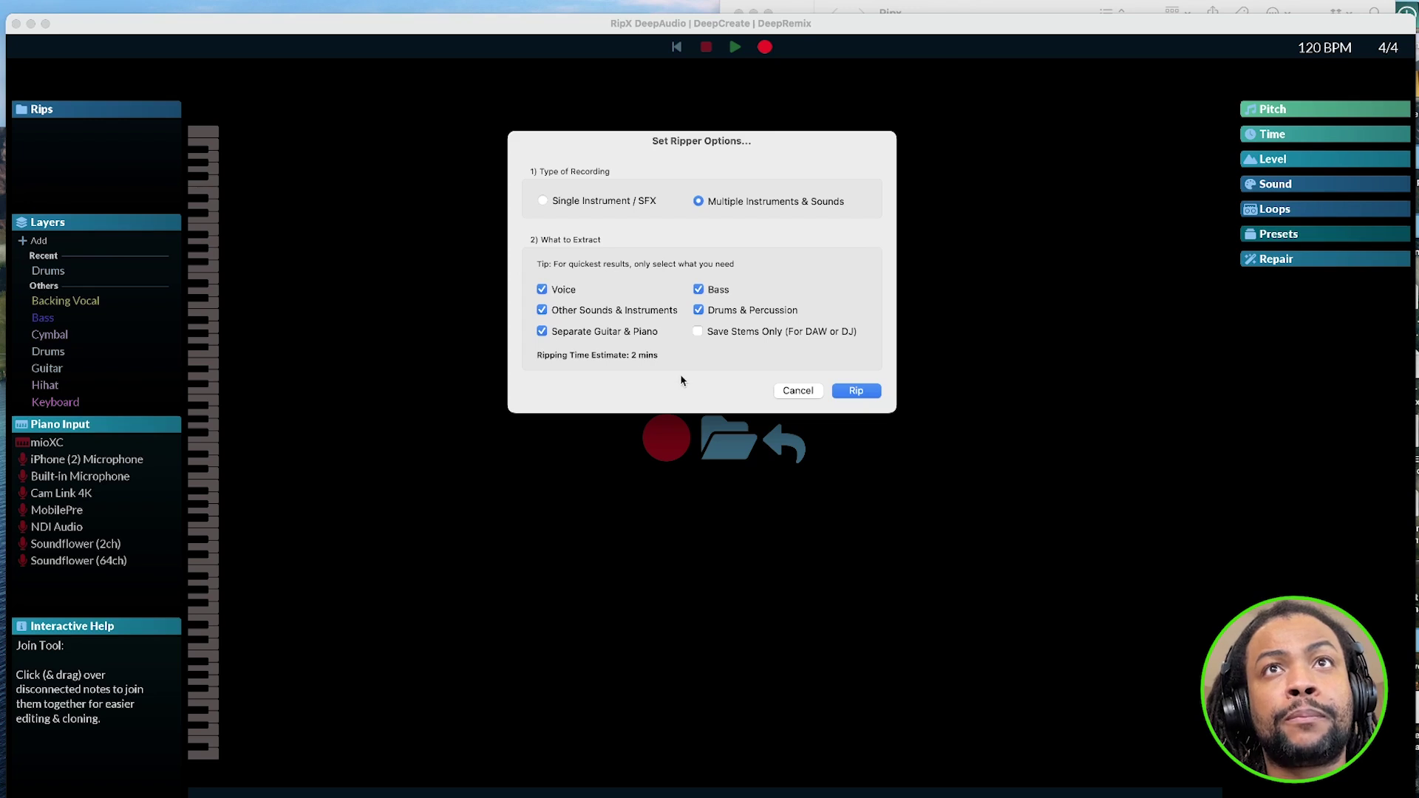
# - Open El Shaddai - Sample.mp3 from the Ripx folder in the media player to preview it, and close the player
pyautogui.click(961, 6)
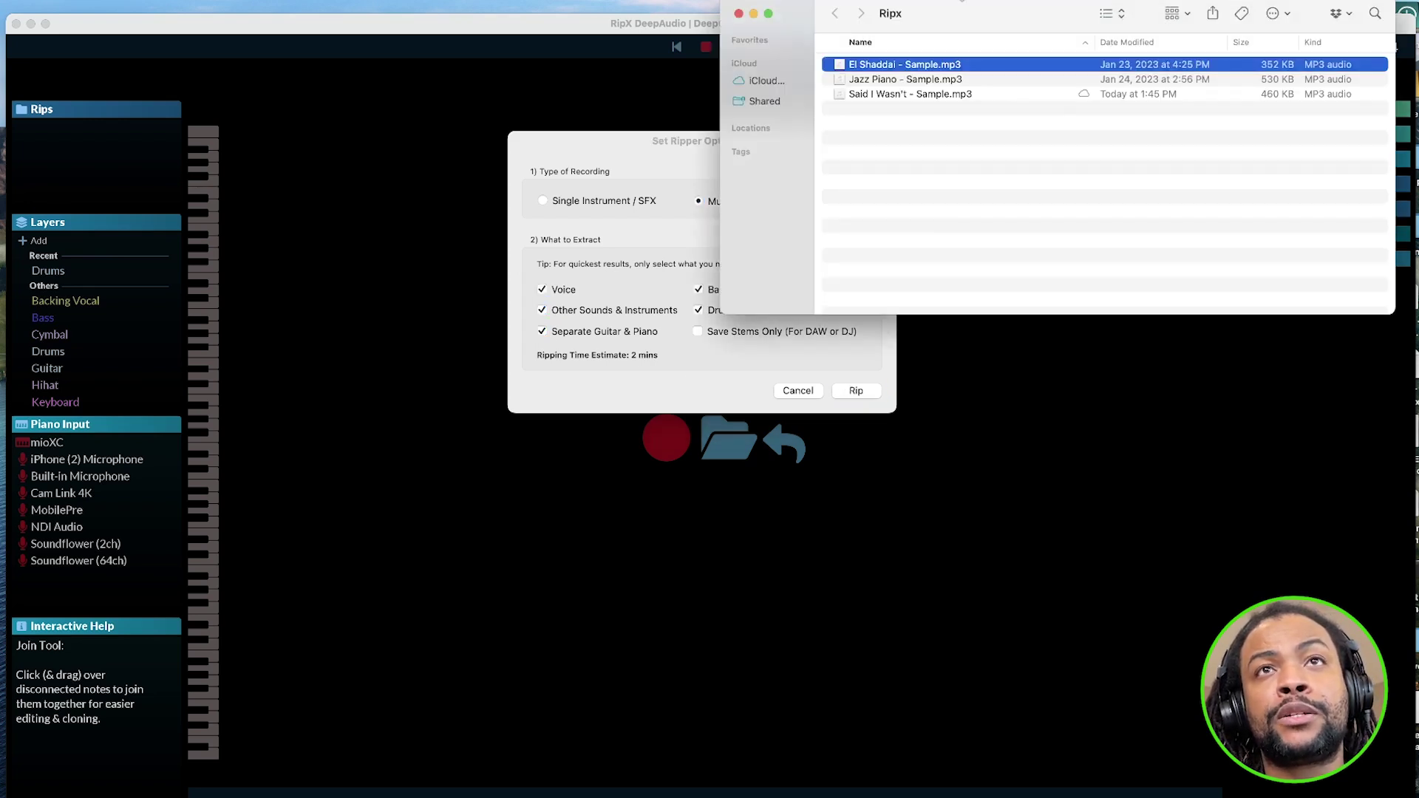
pyautogui.doubleClick(918, 68)
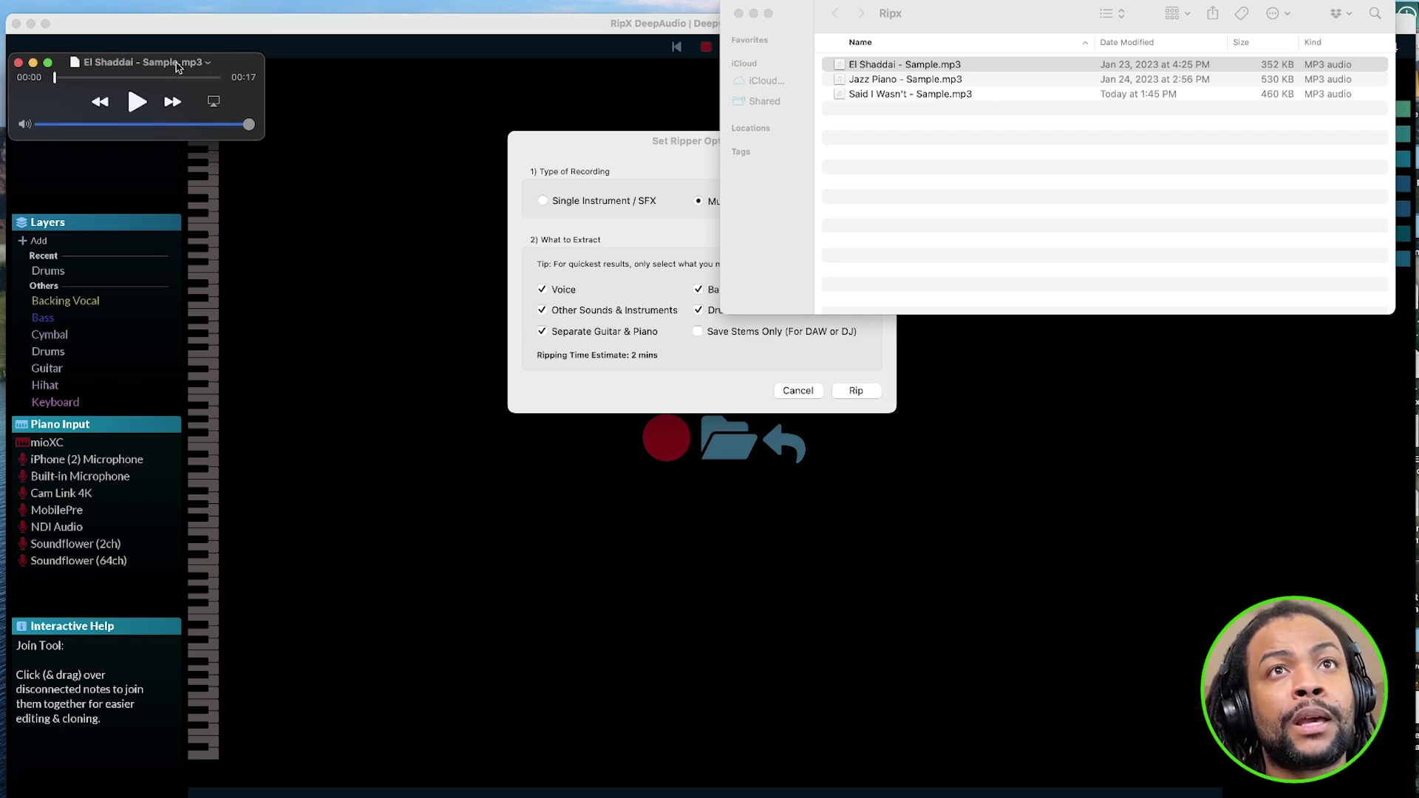
pyautogui.click(18, 63)
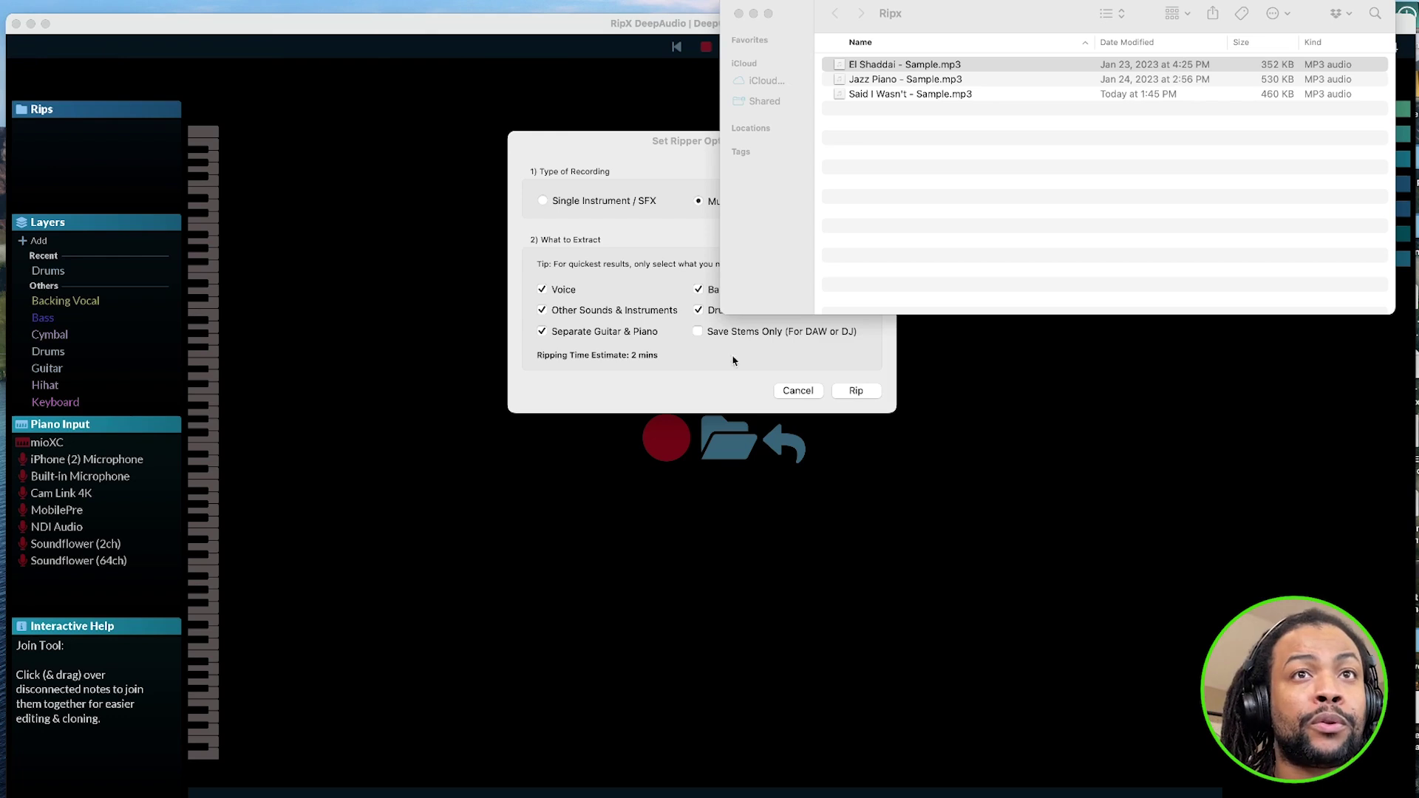
# - Rip the sample as Multiple Instruments & Sounds, extracting voice, bass, drums & percussion, other sounds & instruments, and separate guitar & piano
pyautogui.click(711, 360)
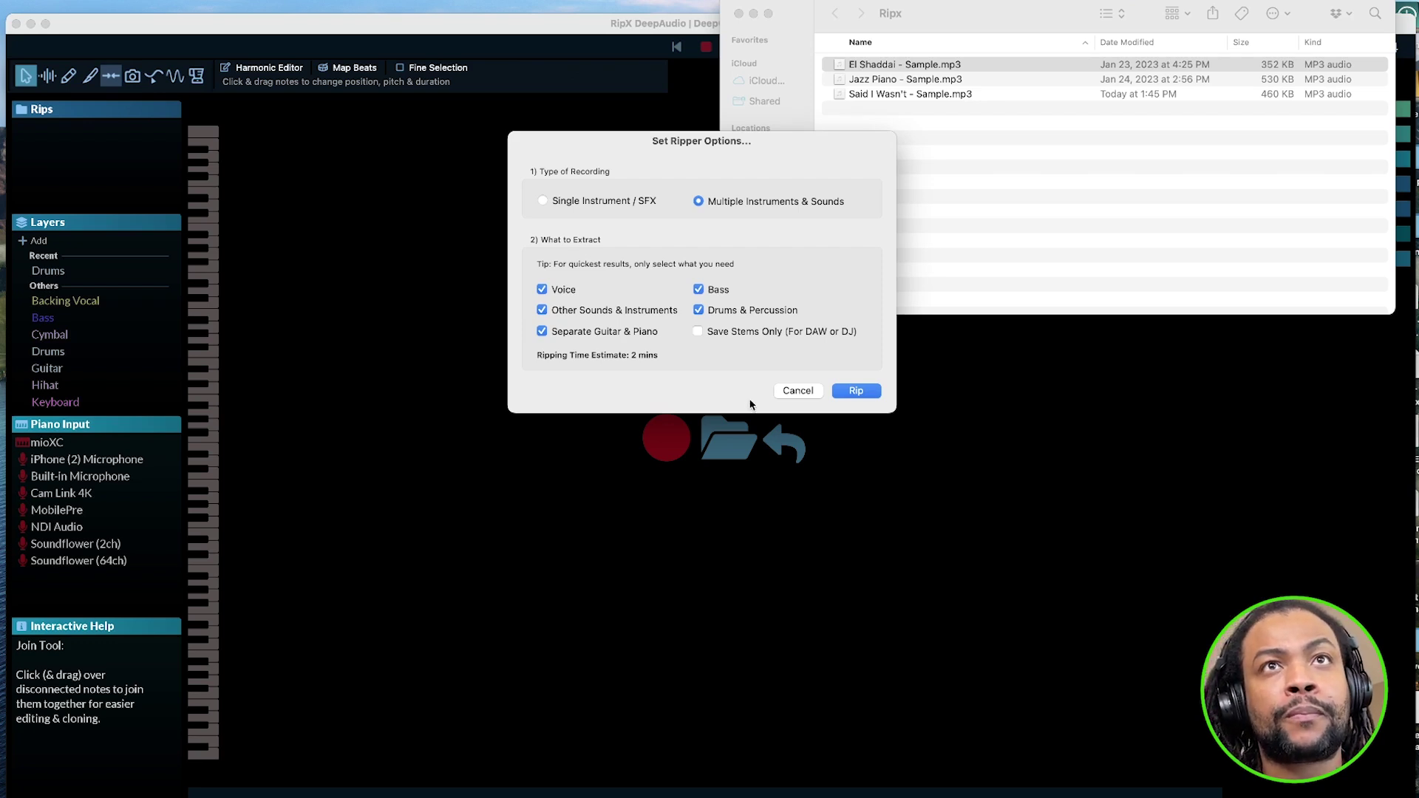
pyautogui.click(856, 392)
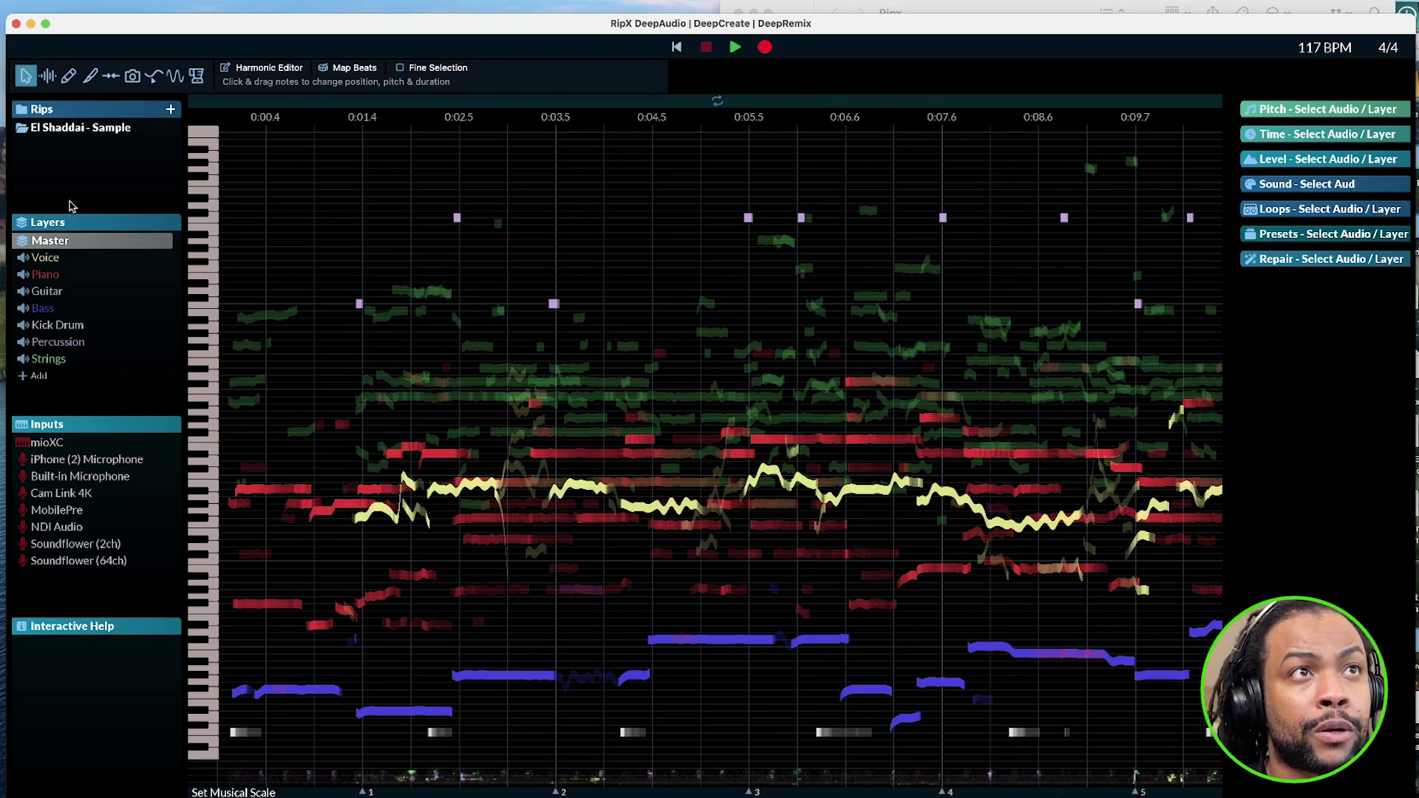
# - Inspect the separated Voice, Piano and Guitar layers one at a time in the note display
pyautogui.click(46, 262)
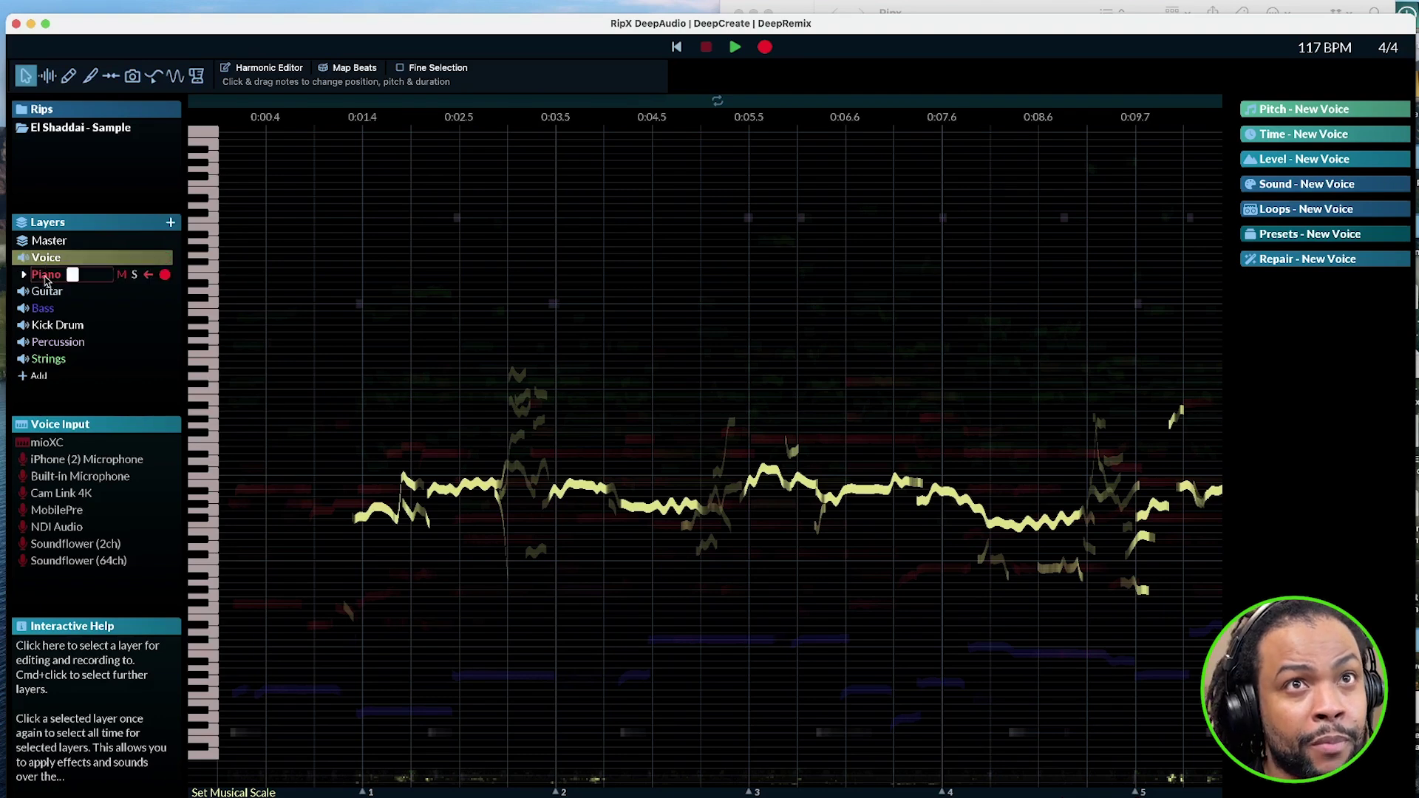
pyautogui.click(45, 277)
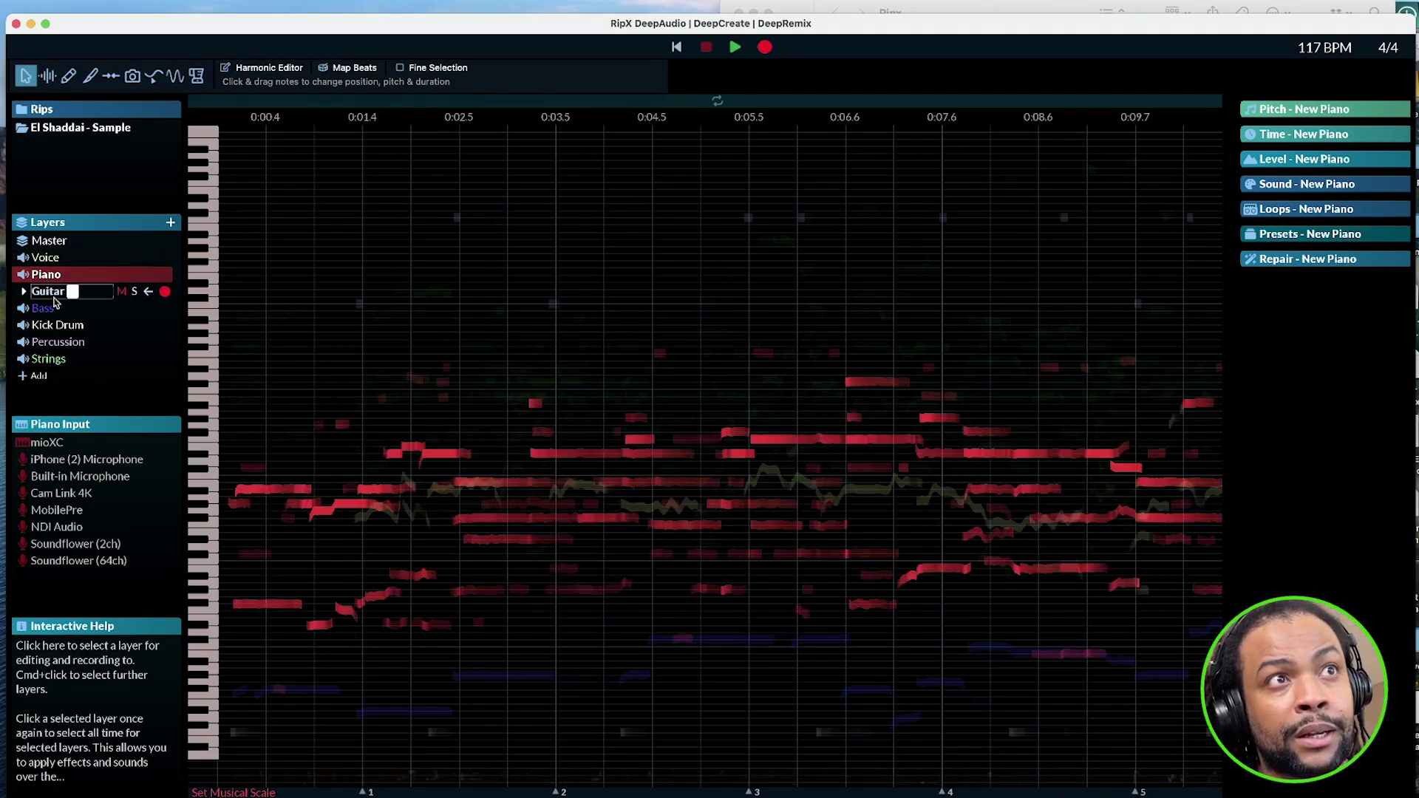
pyautogui.click(49, 294)
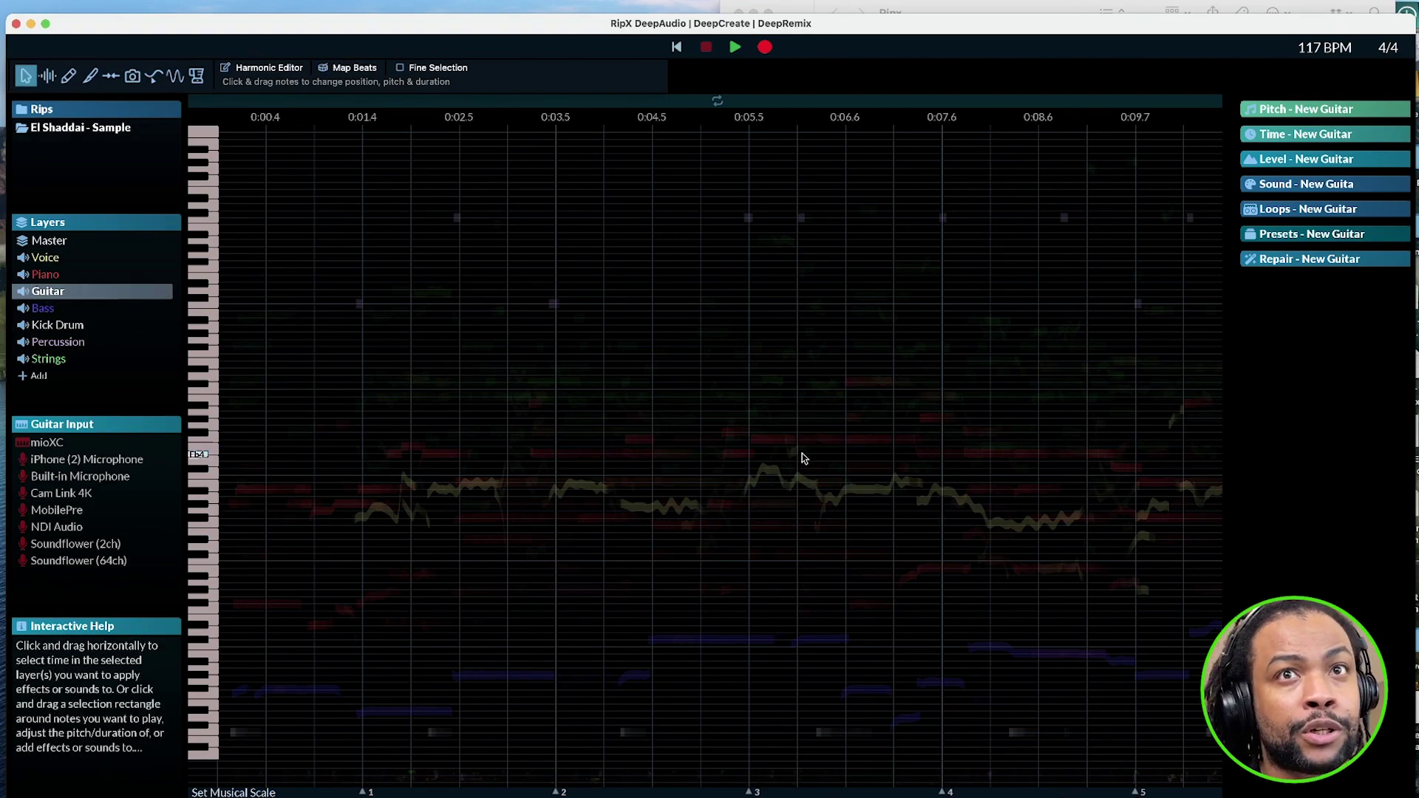
pyautogui.hscroll(10, 792, 445)
pyautogui.hscroll(-10, 791, 445)
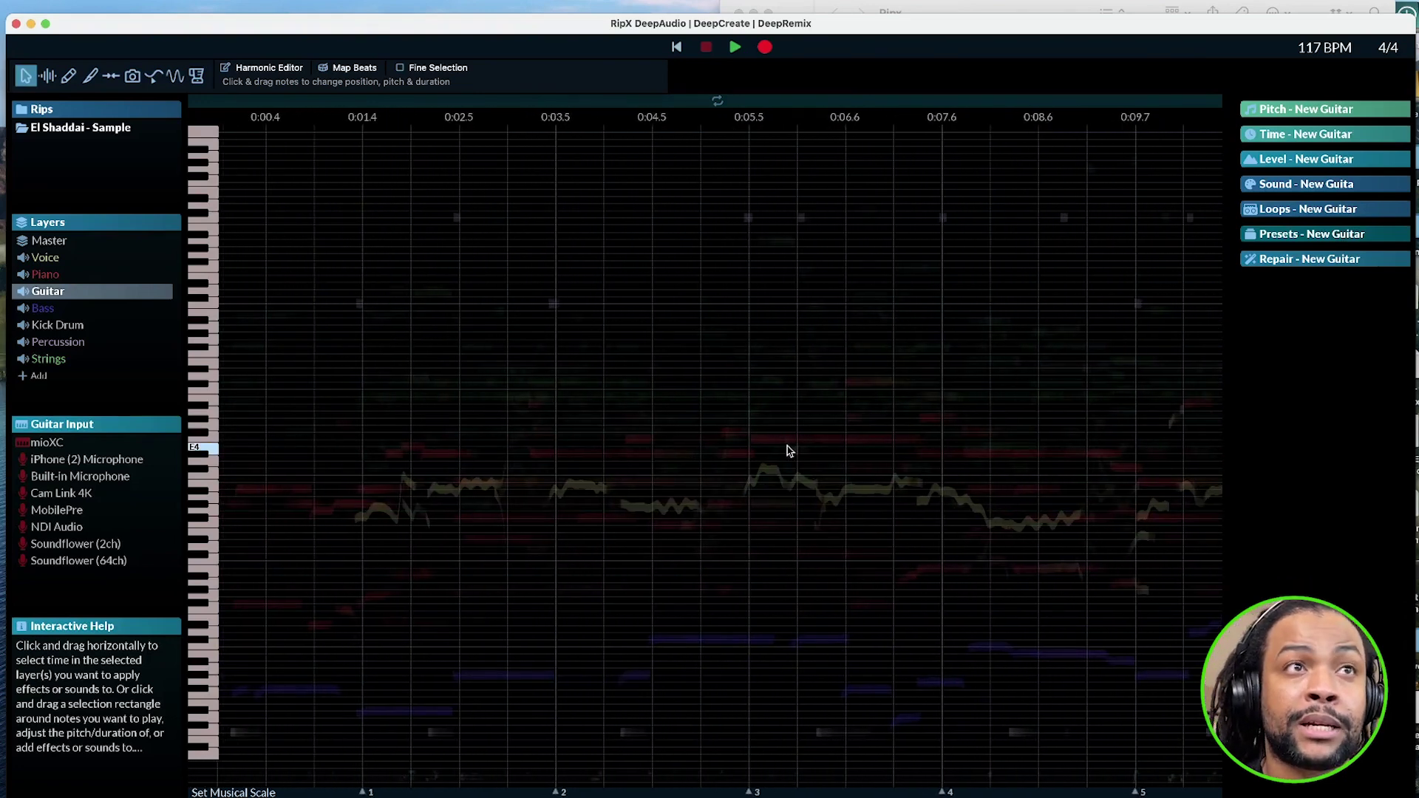
pyautogui.moveTo(58, 294)
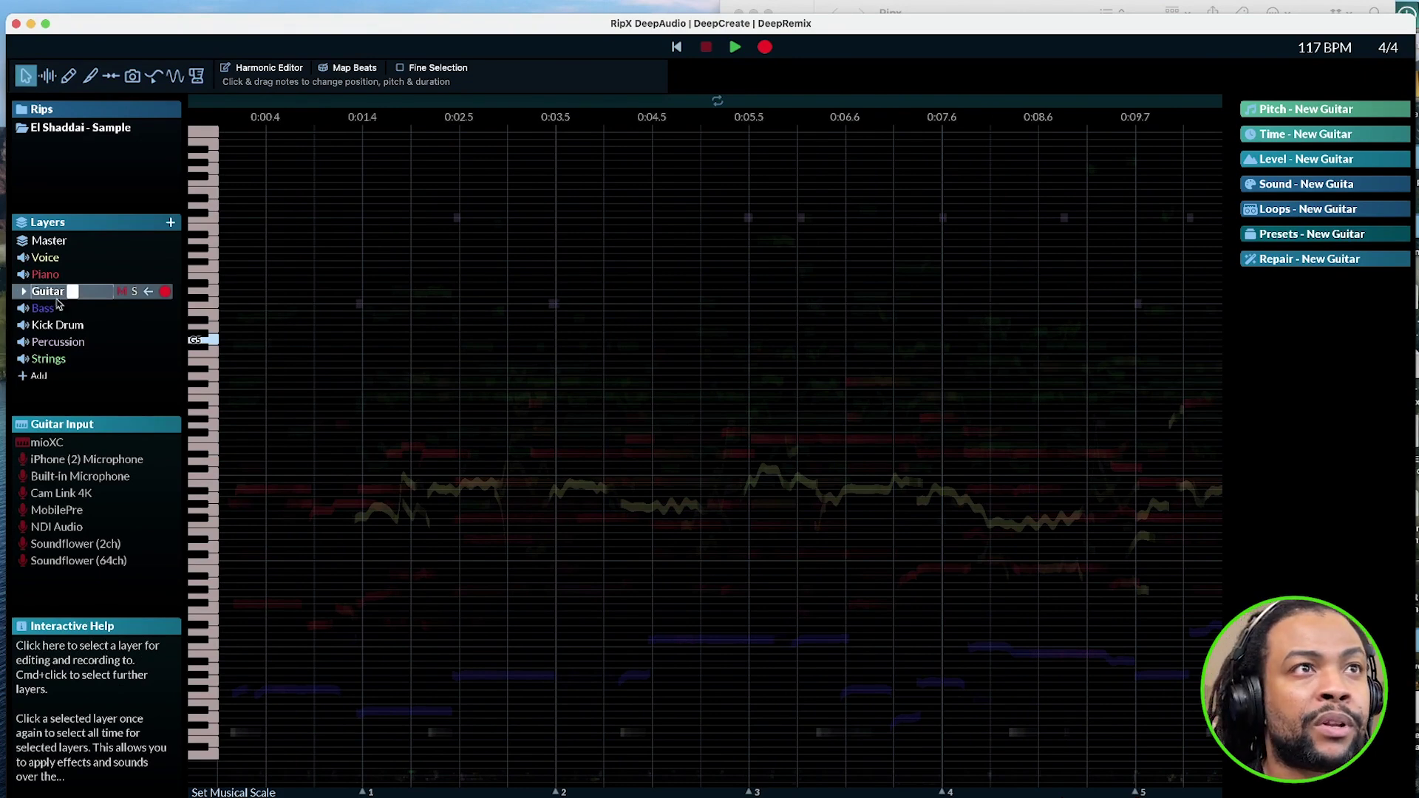
# - Inspect the separated Bass, Kick Drum, Percussion and Strings layers one at a time
pyautogui.click(39, 310)
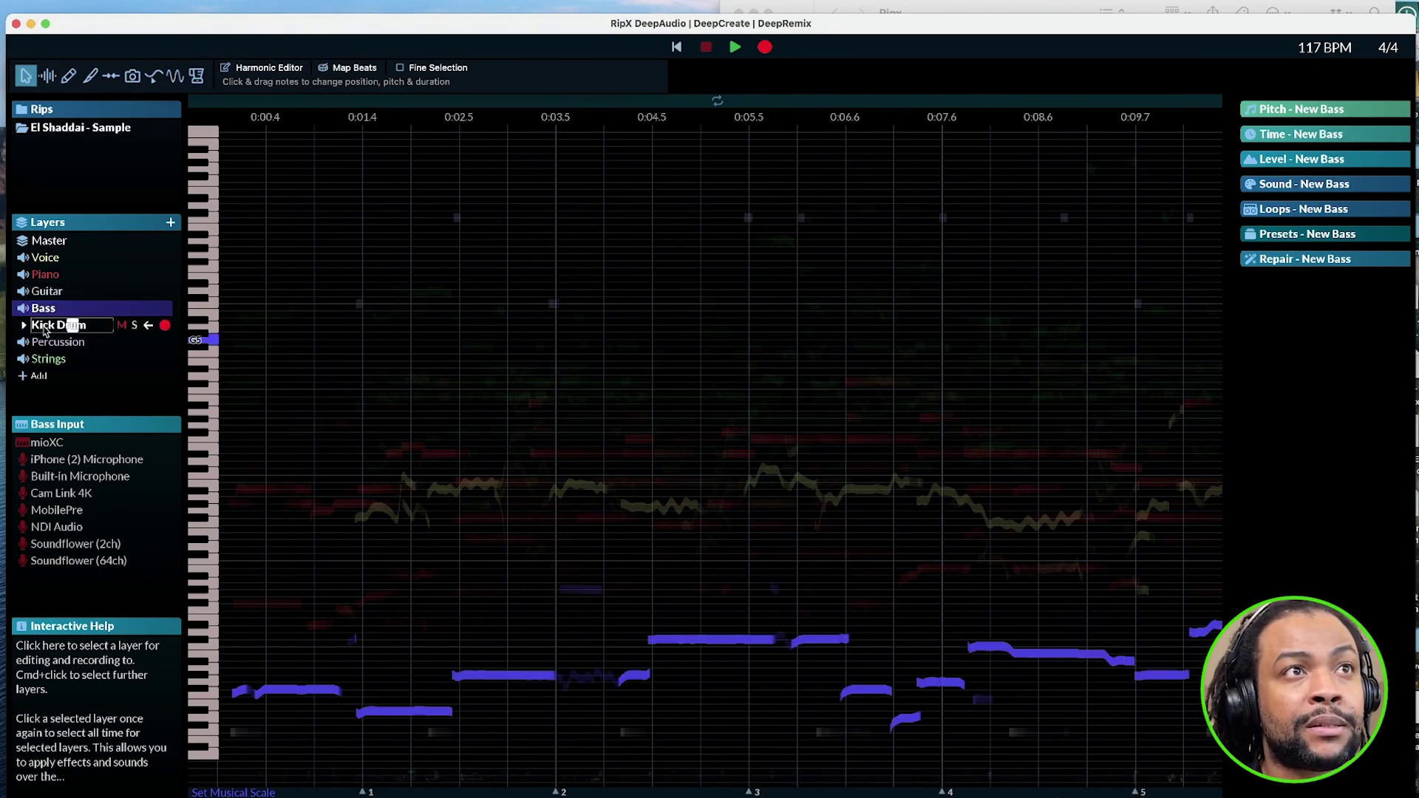
pyautogui.click(46, 329)
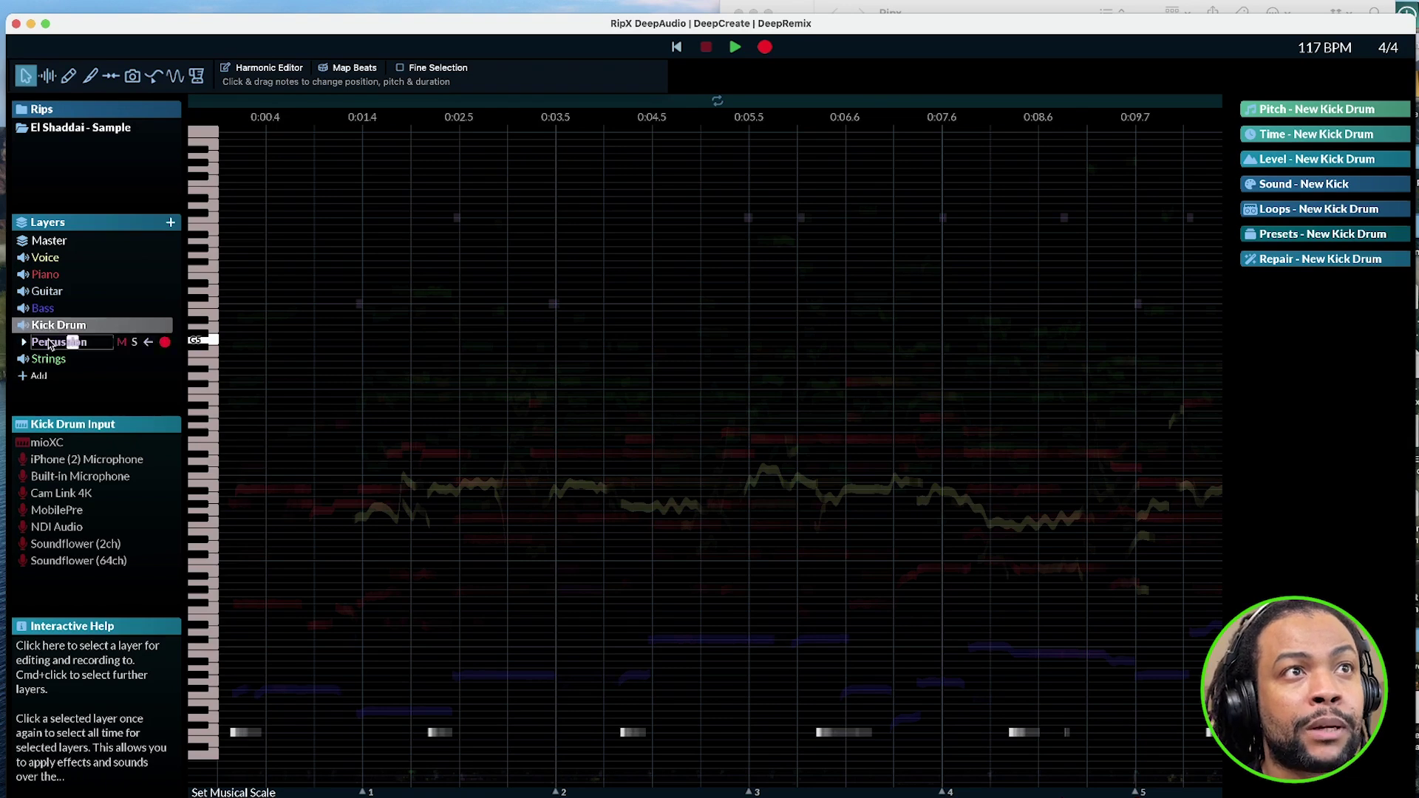
pyautogui.click(50, 343)
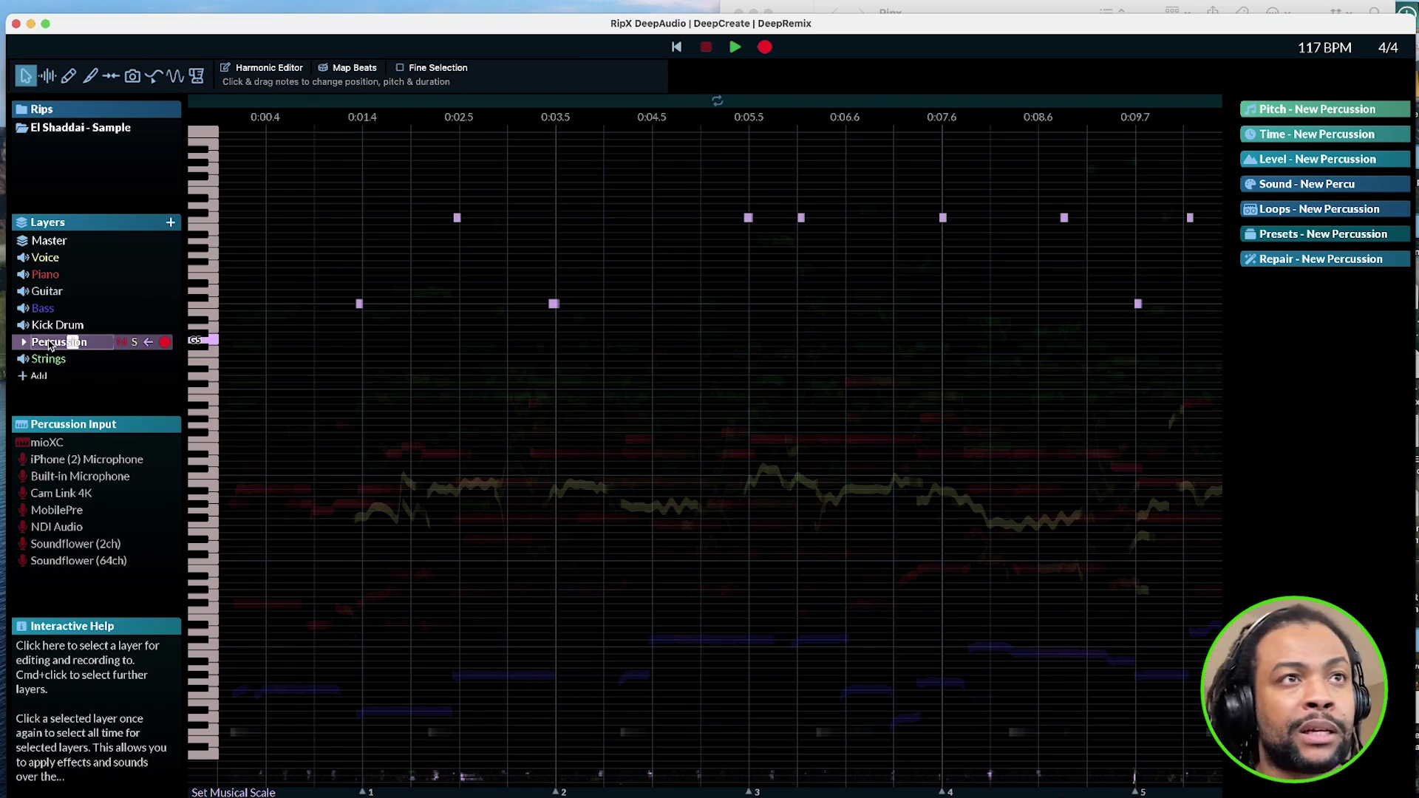
pyautogui.click(47, 360)
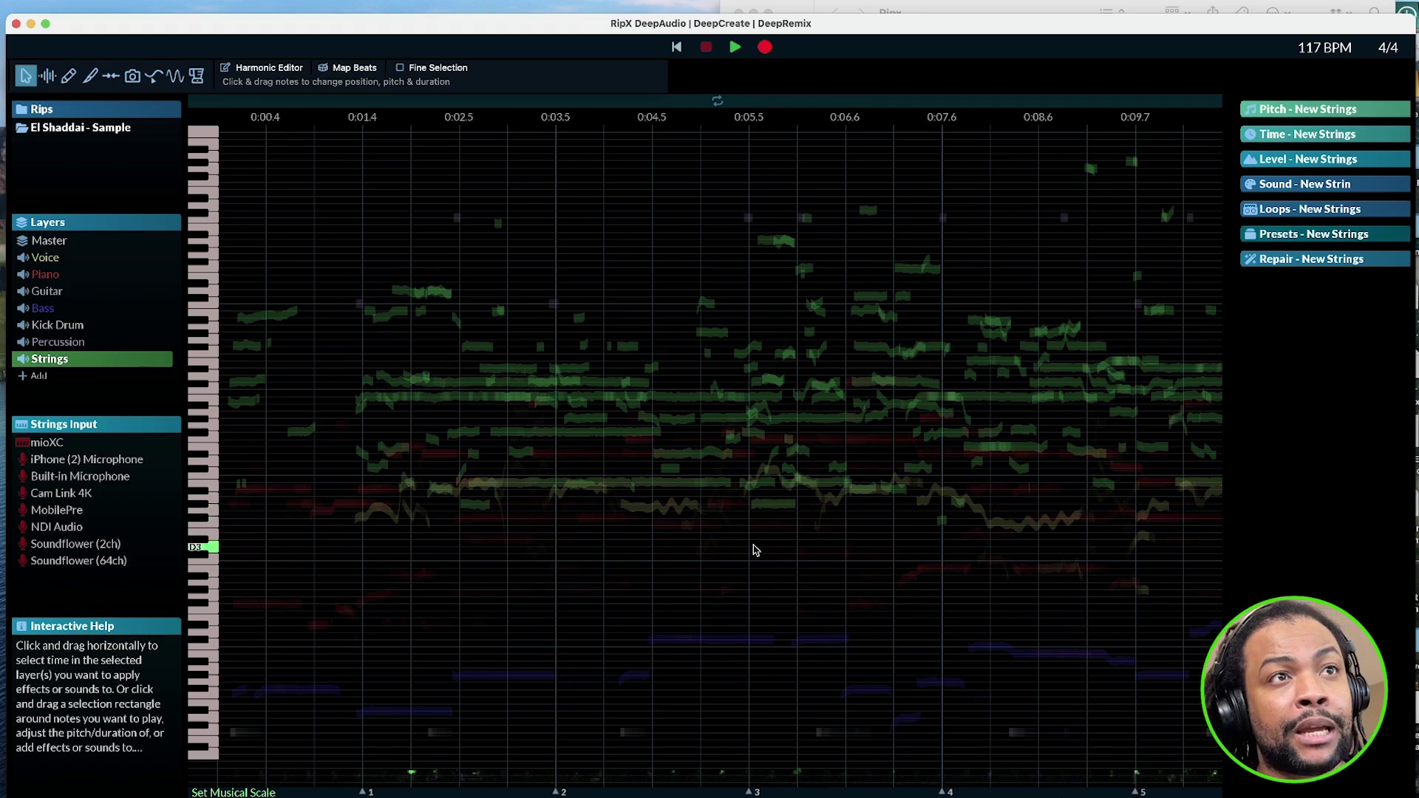
# - Show all layers together through Master, play the full rip, and return the playhead to the start
pyautogui.click(50, 243)
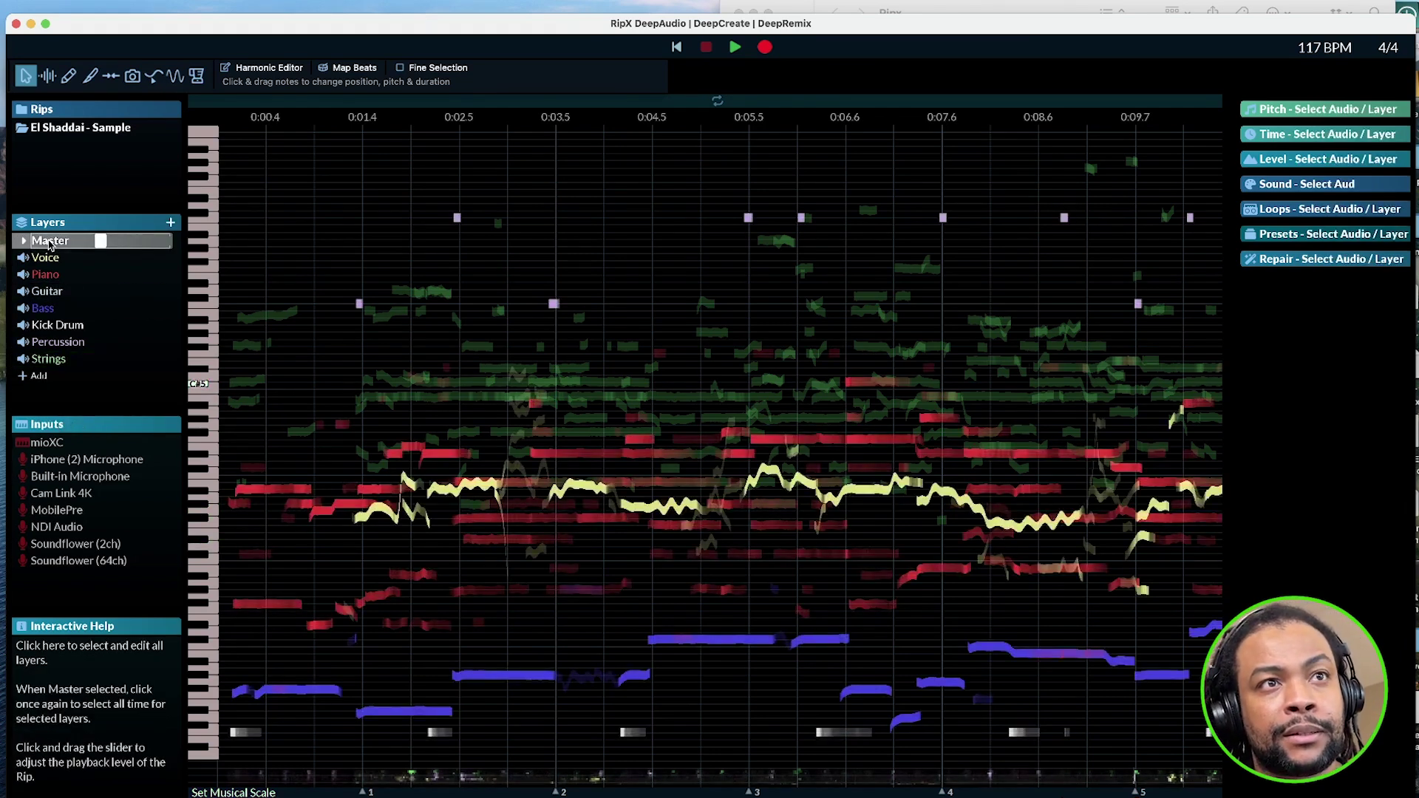
pyautogui.press('space')
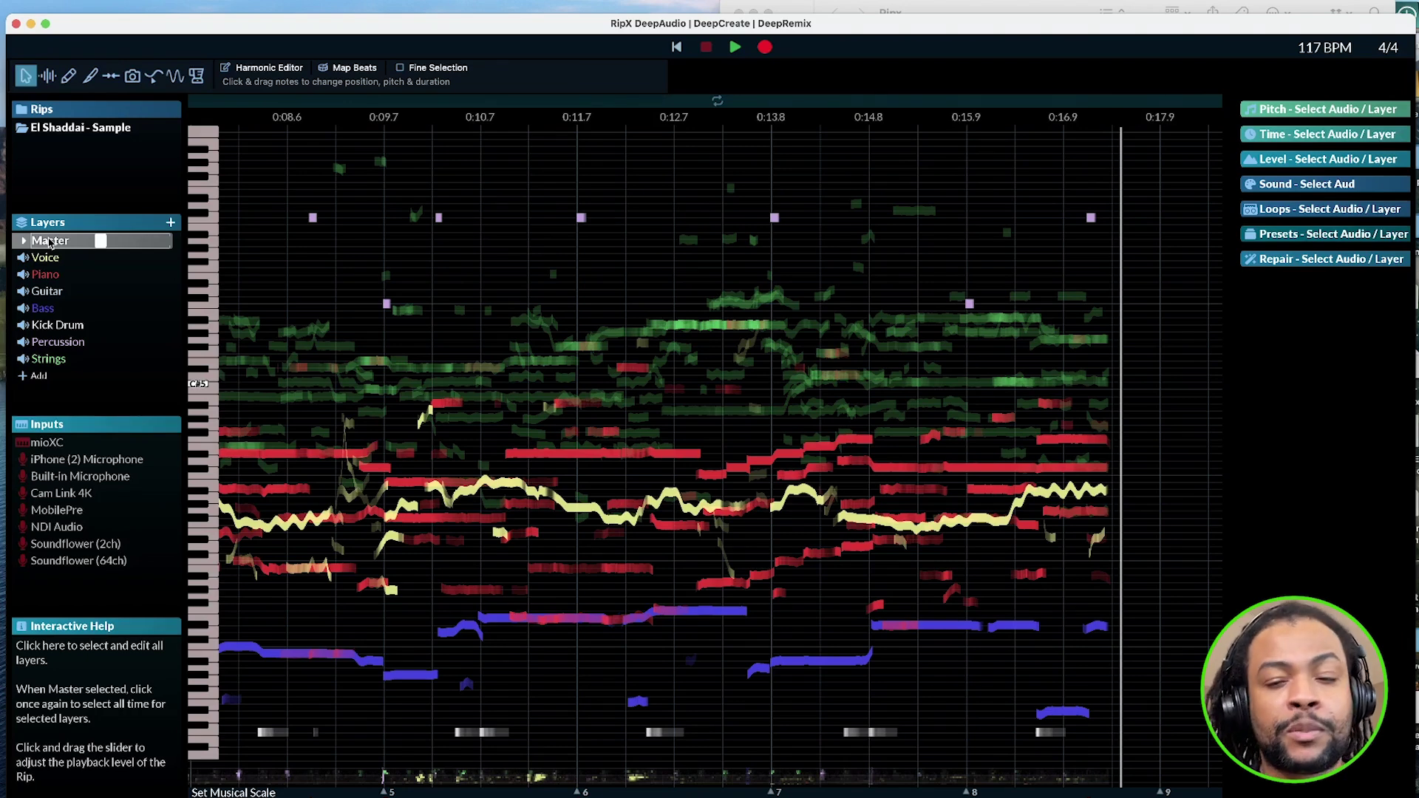
pyautogui.press('Home')
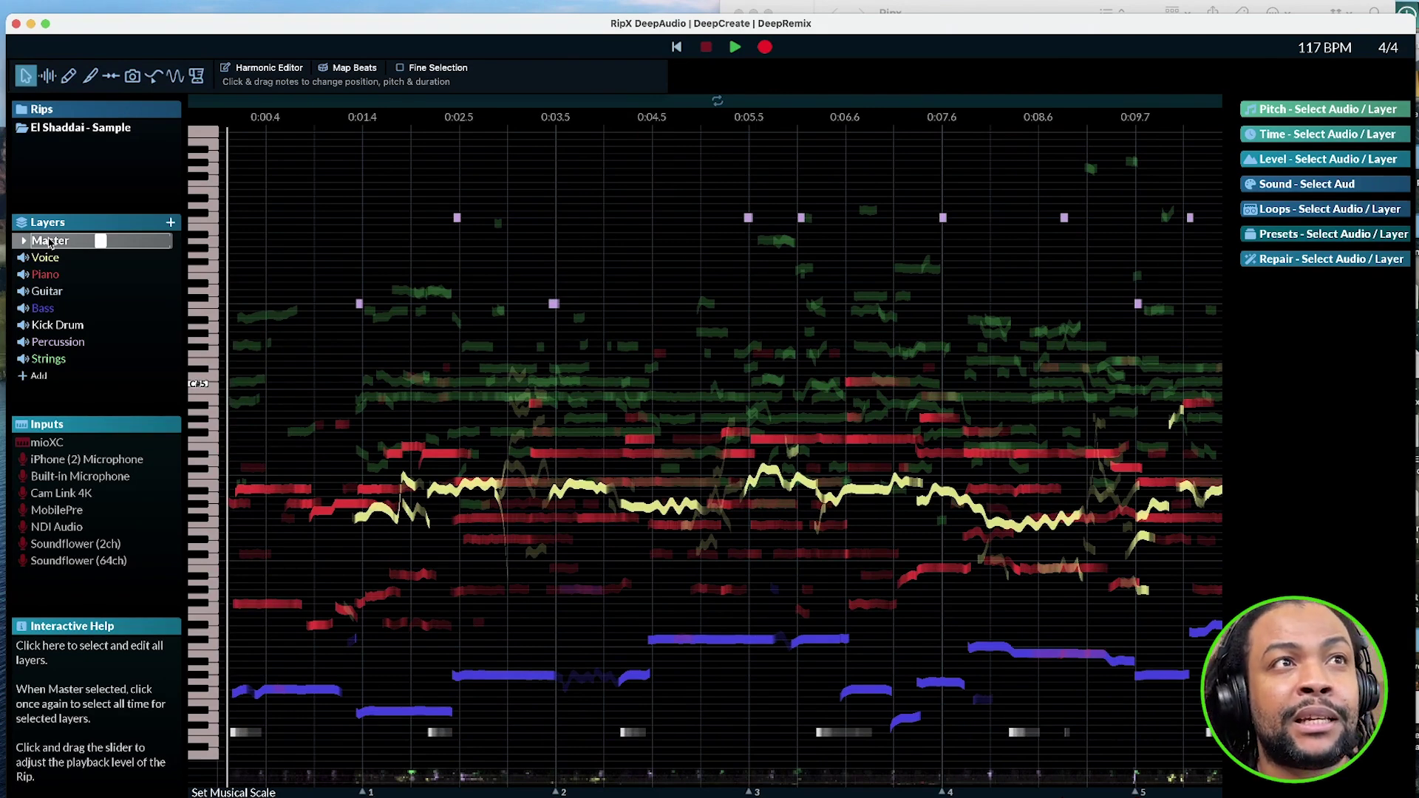
pyautogui.click(50, 244)
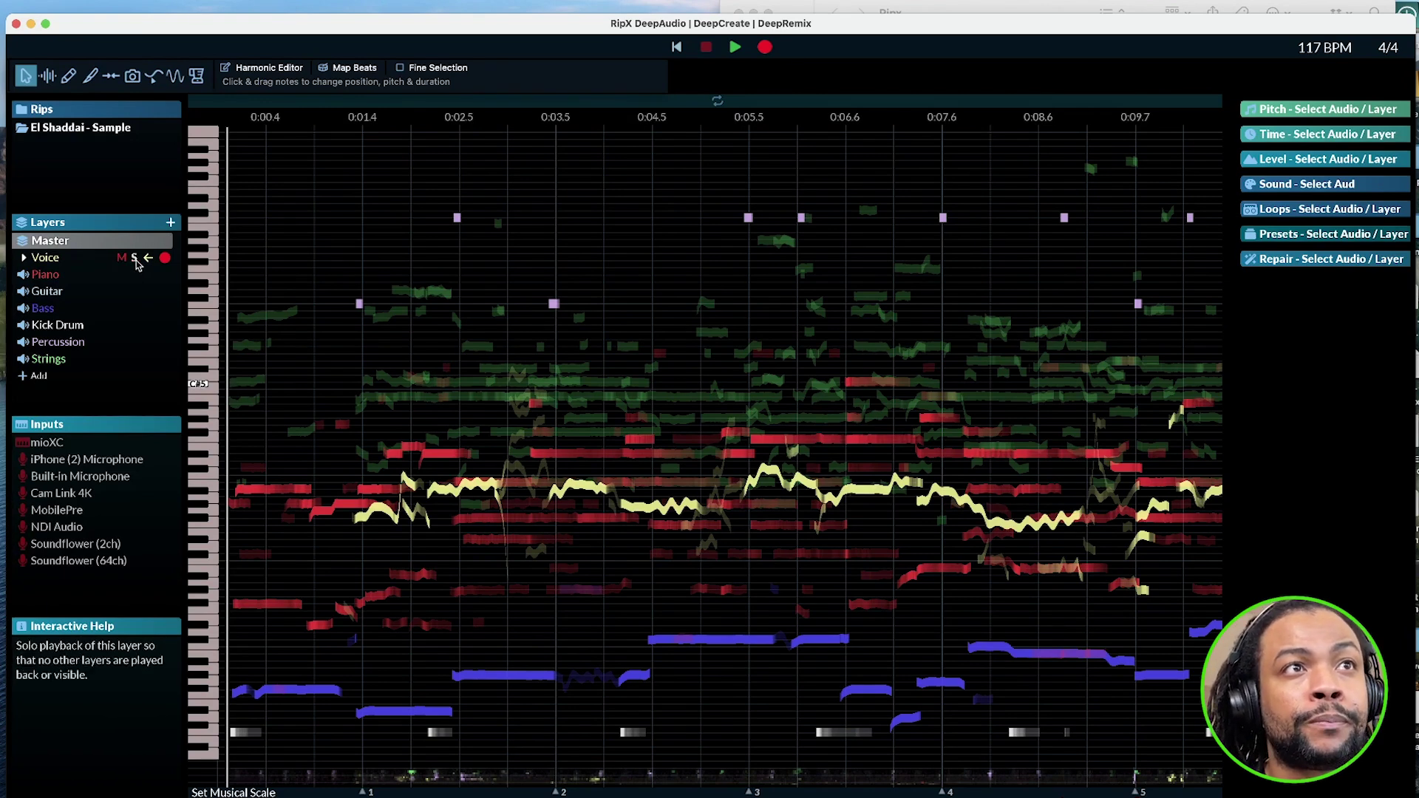
# - Solo the Voice layer, play it back, and audition its first sung note near 0:01.4
pyautogui.click(135, 259)
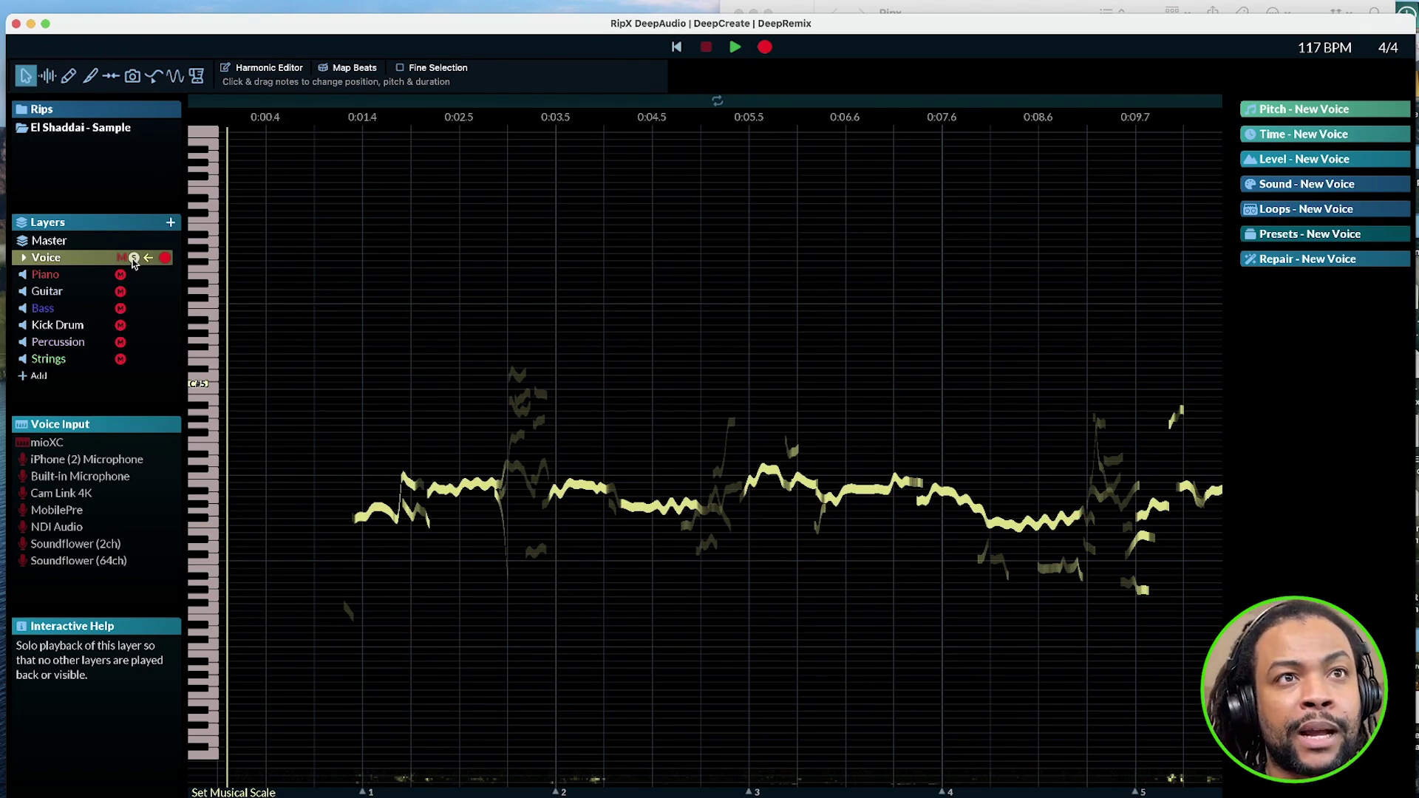
pyautogui.press('space')
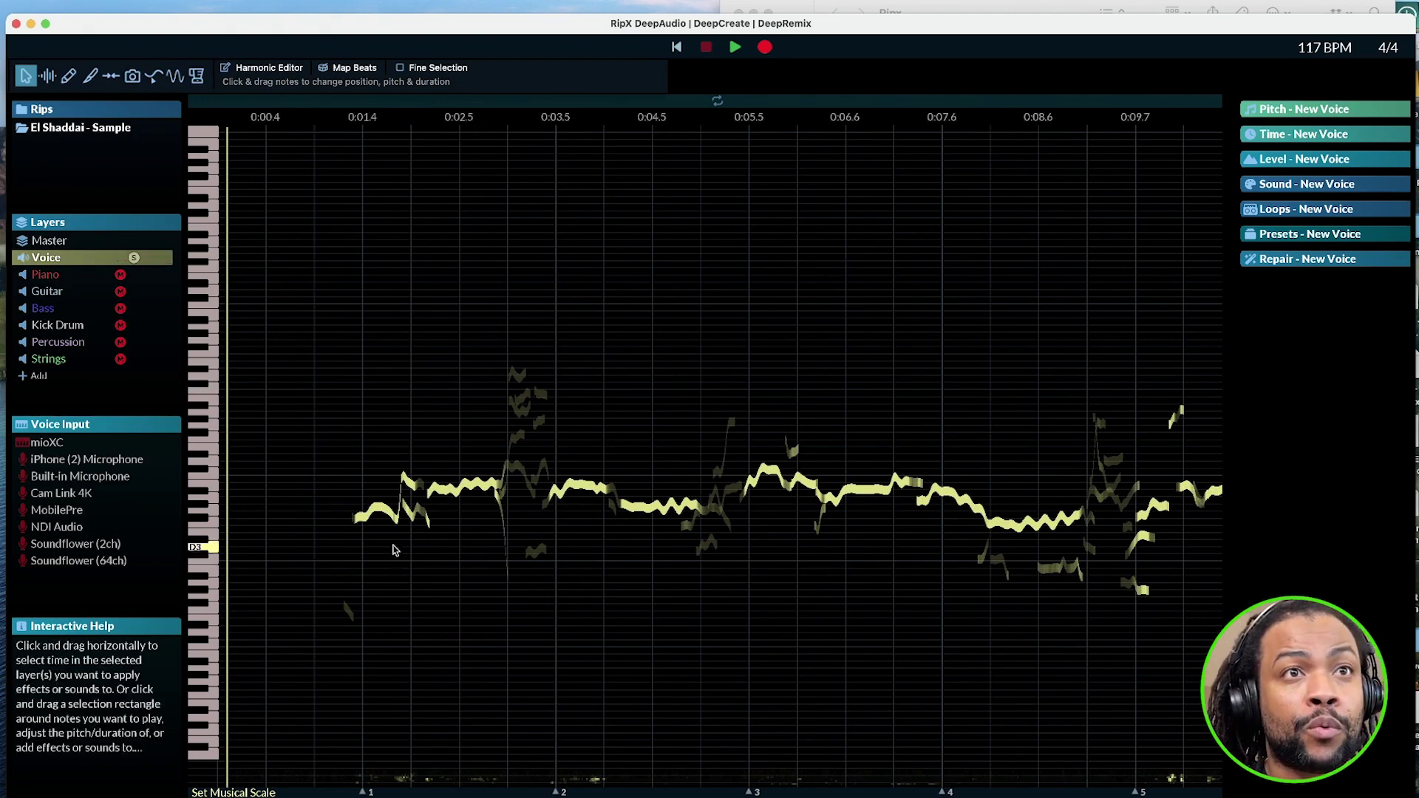
pyautogui.click(380, 516)
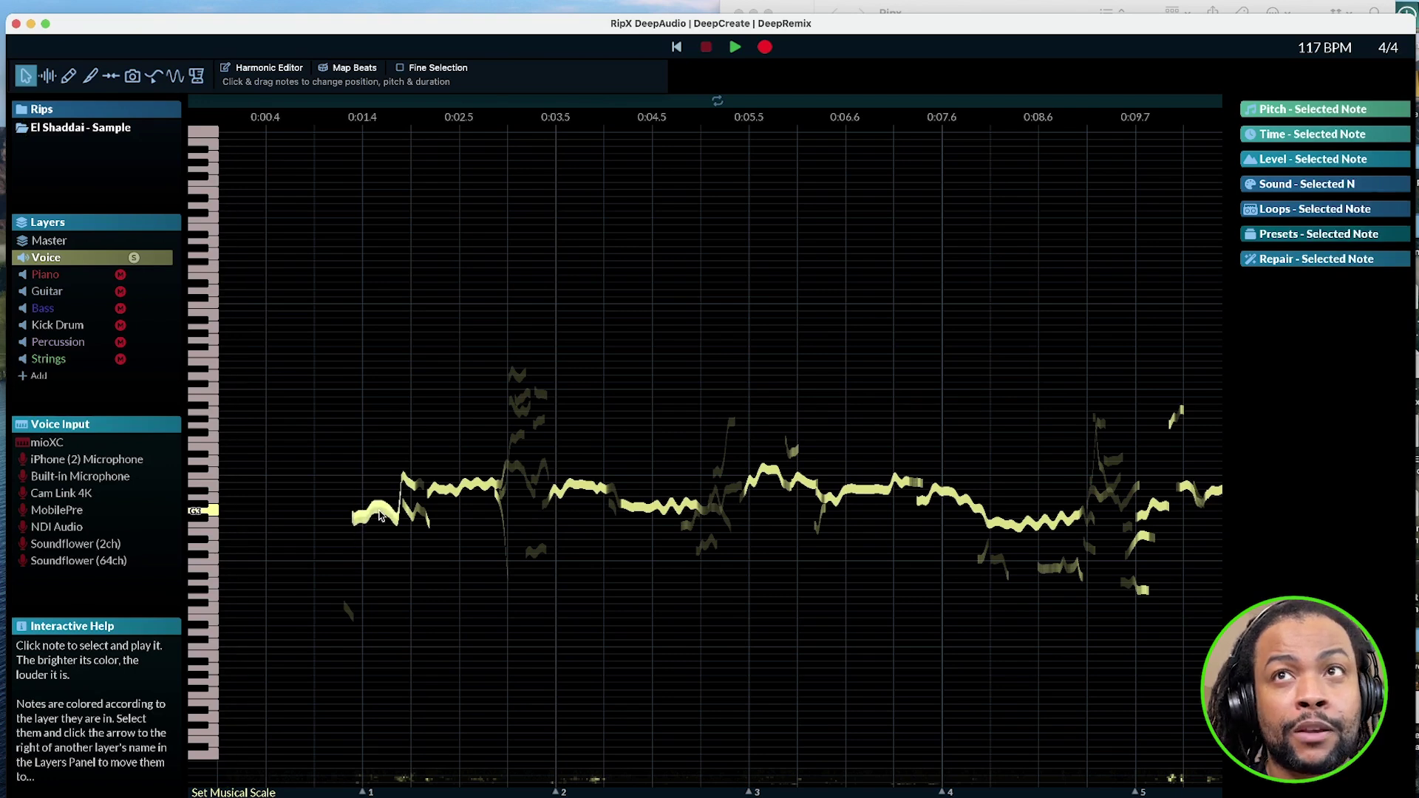
# - Audition the held voice note near 0:02.5, raise it to E5, and undo the pitch move
pyautogui.click(455, 490)
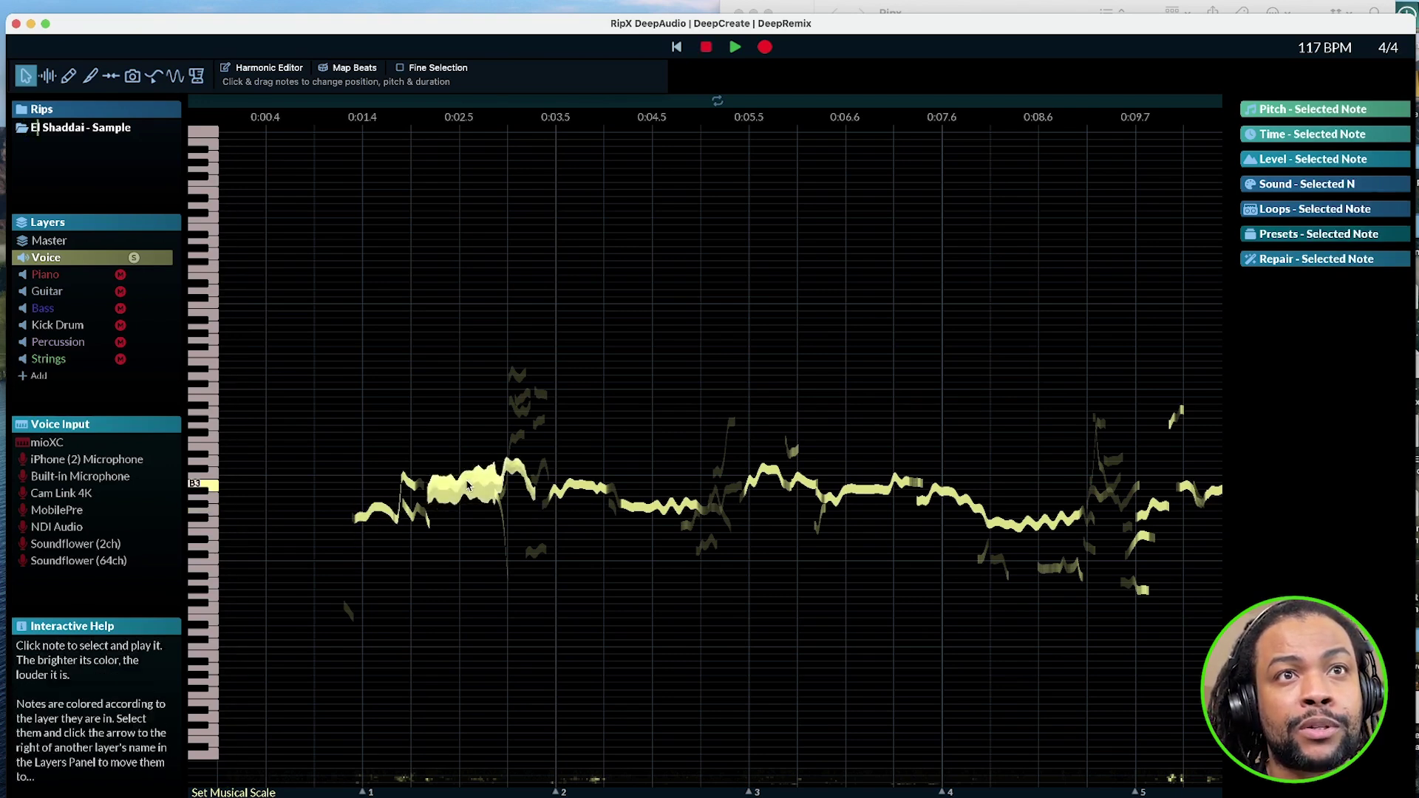
pyautogui.moveTo(479, 491)
pyautogui.mouseDown()
pyautogui.moveTo(484, 556)
pyautogui.moveTo(493, 361)
pyautogui.mouseUp()
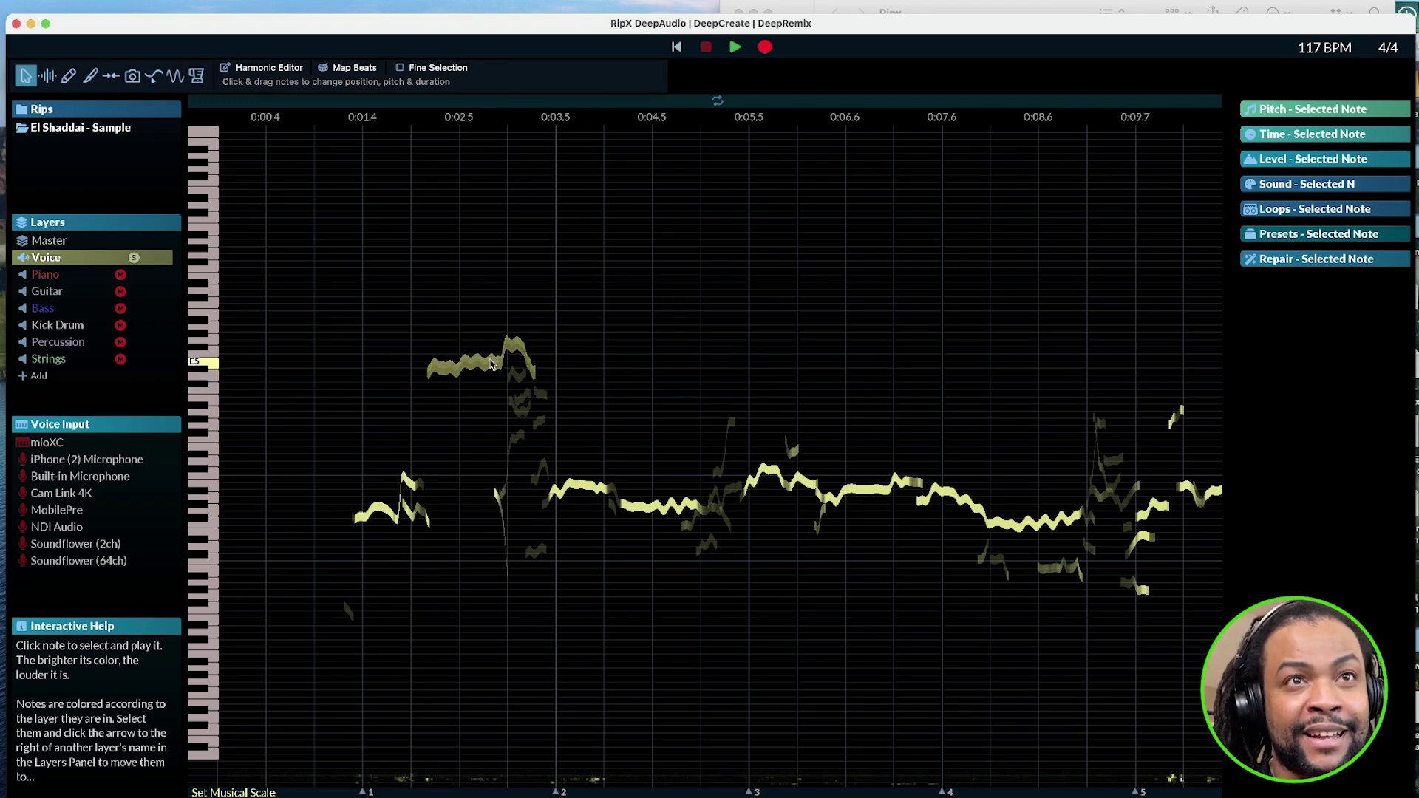
pyautogui.press('super+z')
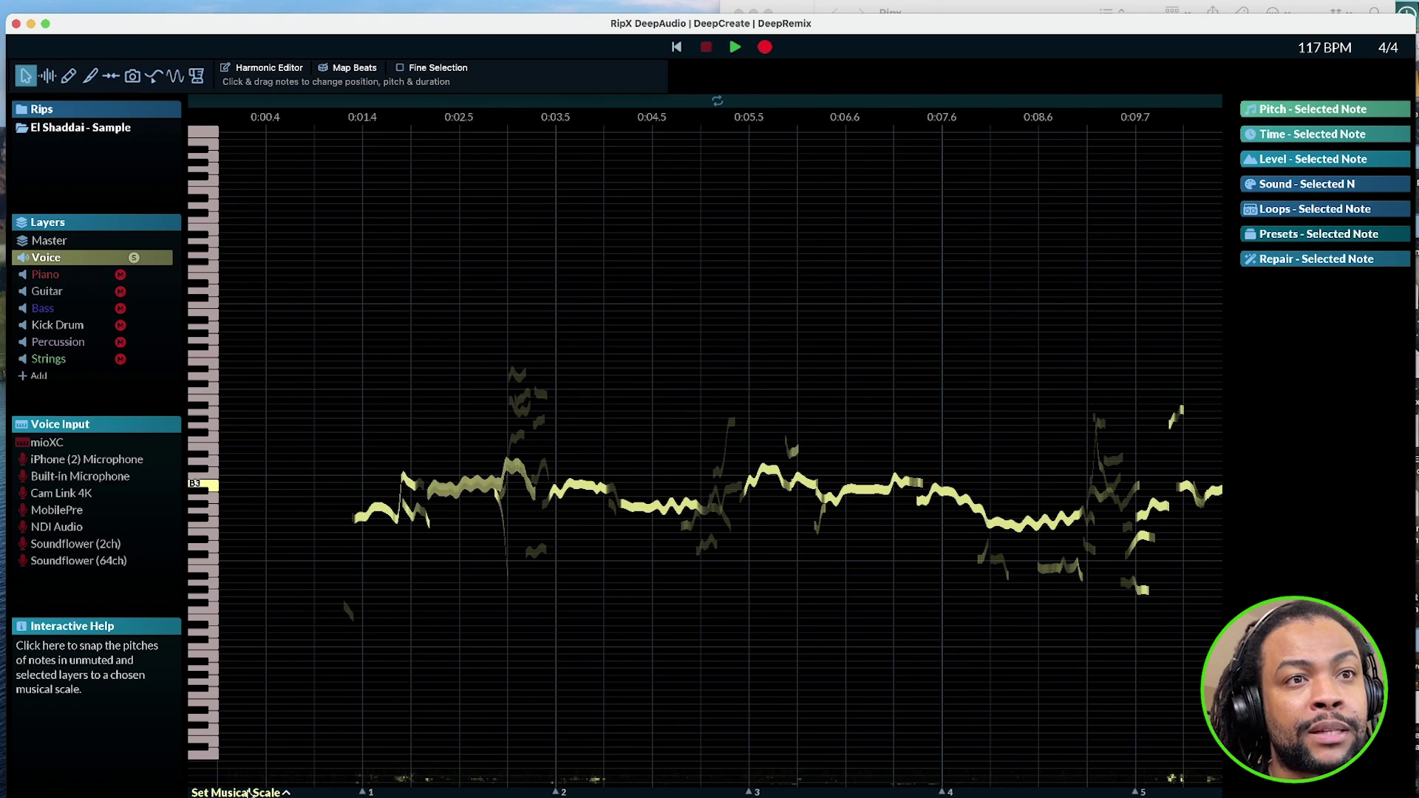
# - Examine the musical scales offered for snapping pitches, and play the soloed Voice layer again
pyautogui.click(284, 791)
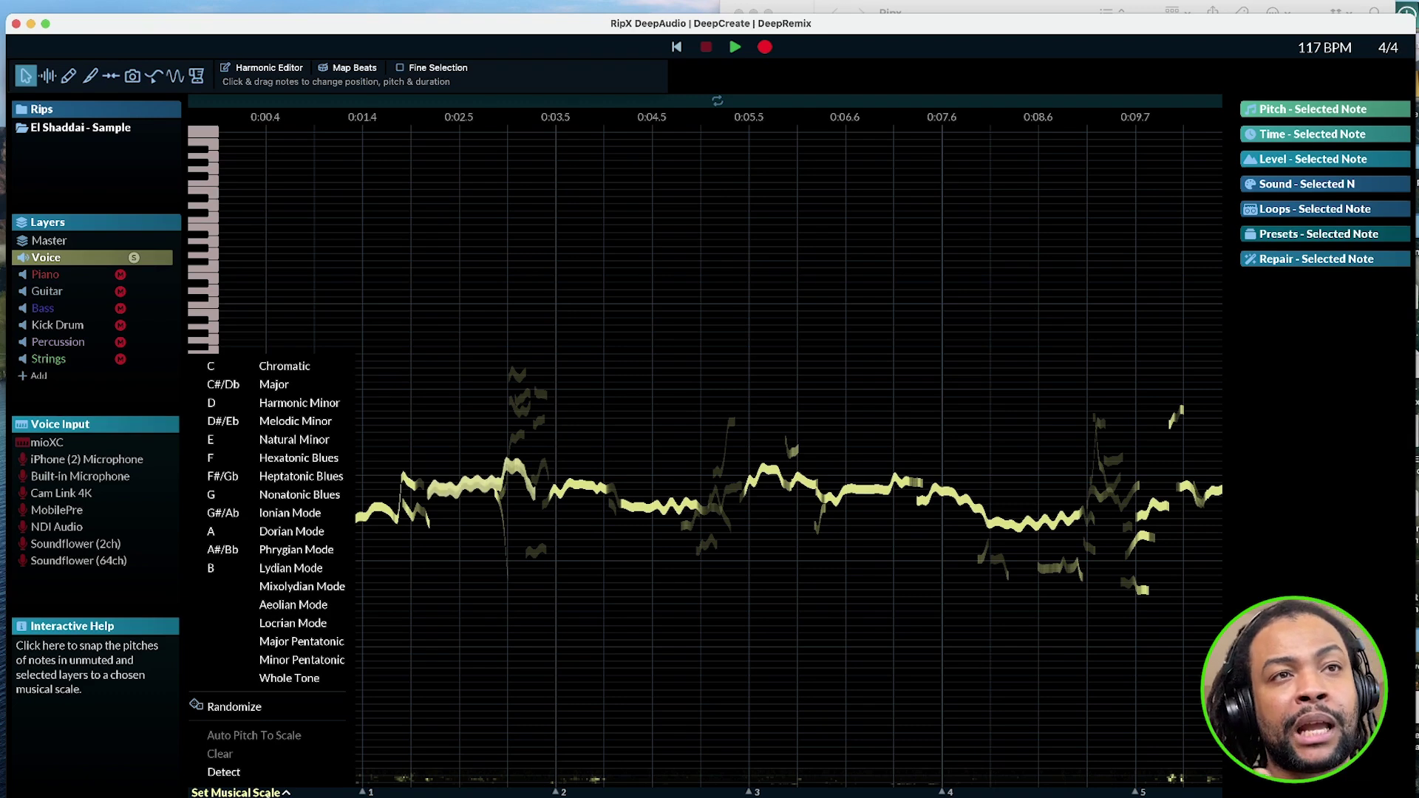
pyautogui.click(411, 793)
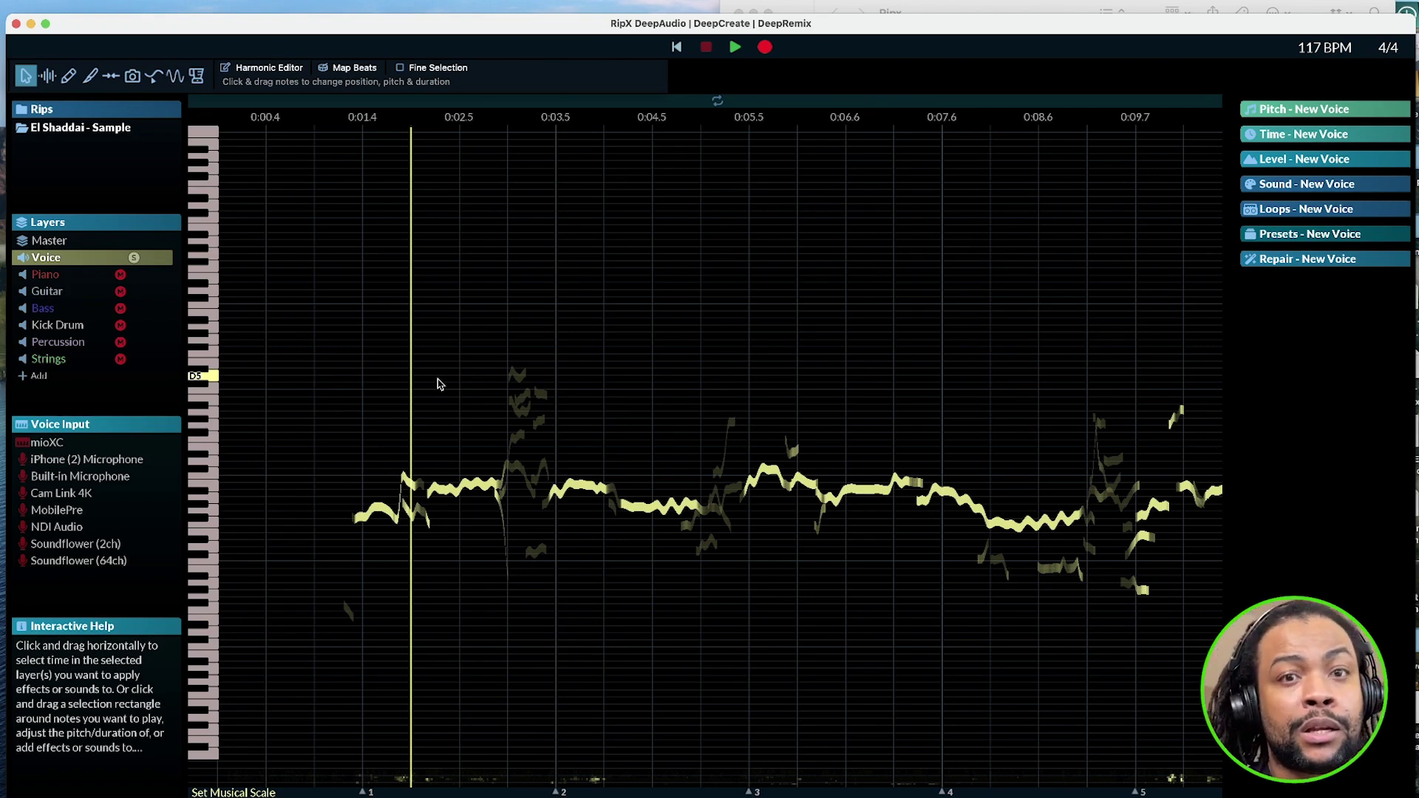
pyautogui.press('space')
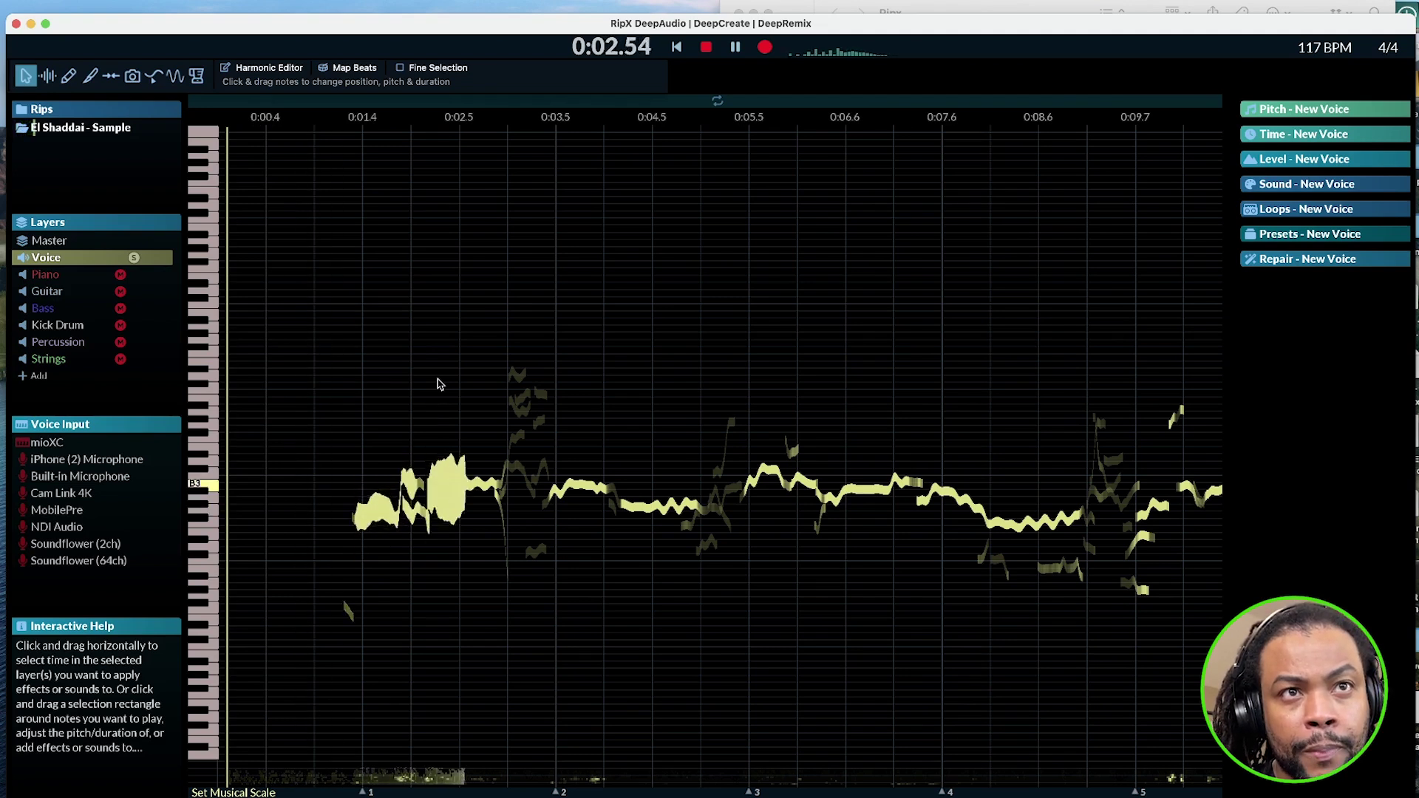
pyautogui.press('space')
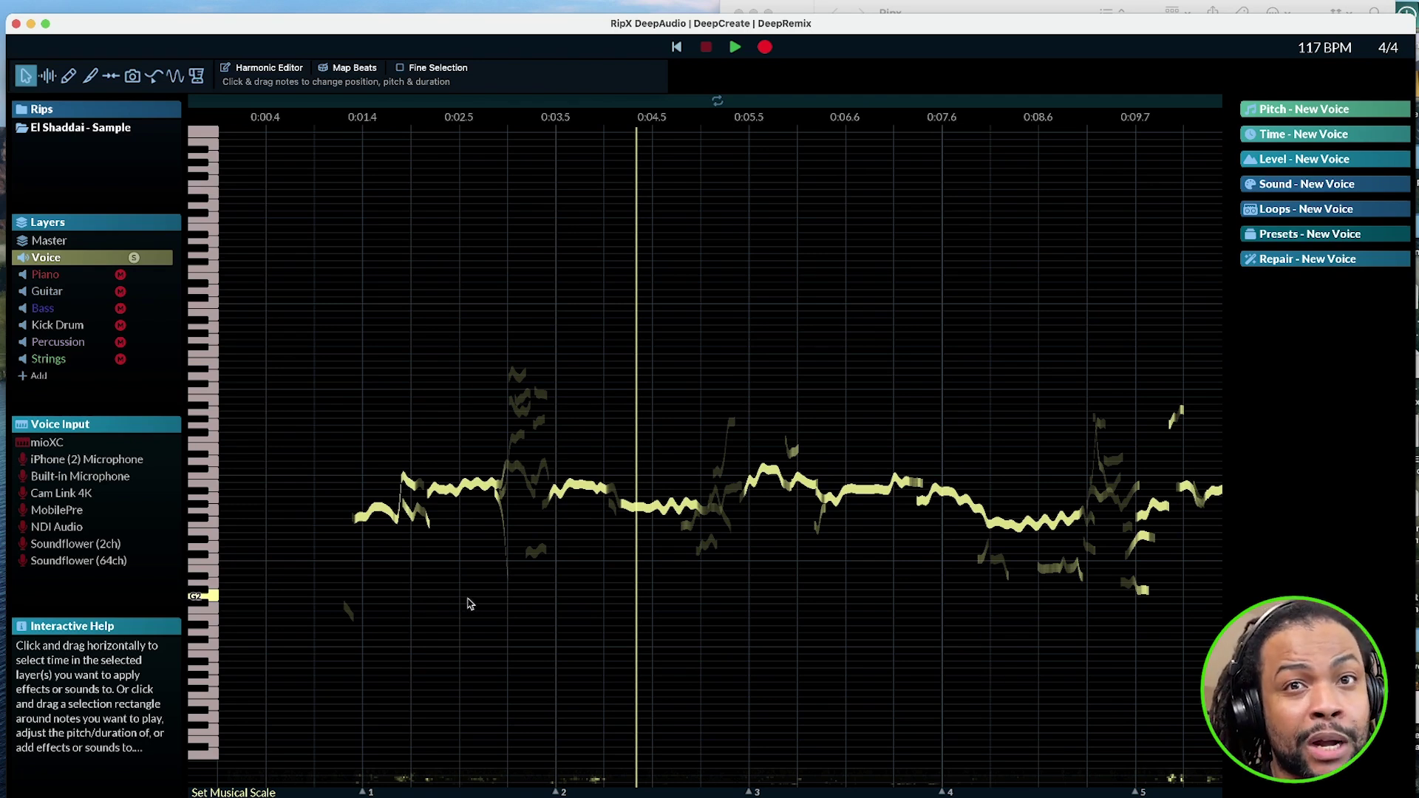
# - Delete the stray low voice note just before 0:01.4 and the faint high notes around 0:03, including the low note raised to G#4
pyautogui.click(349, 613)
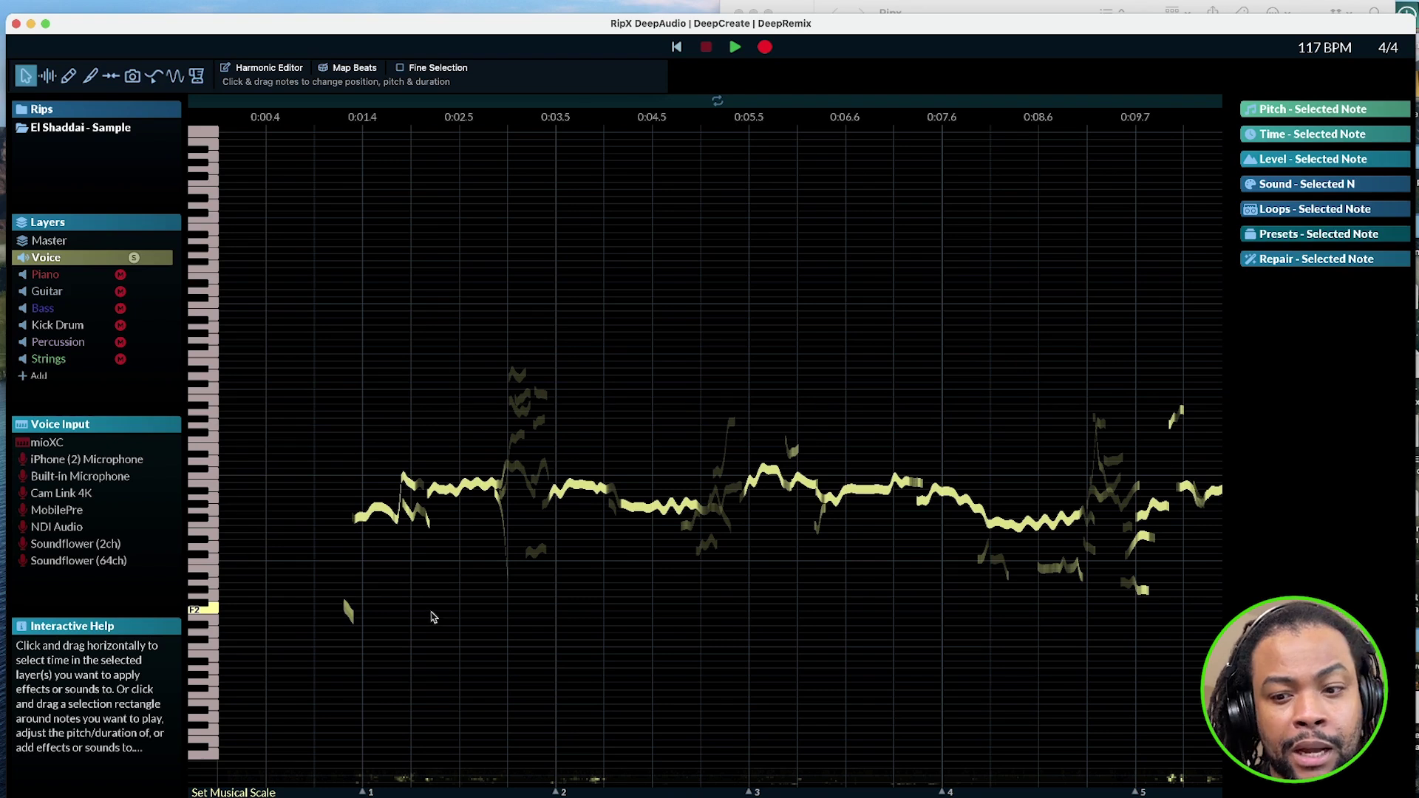
pyautogui.press('Delete')
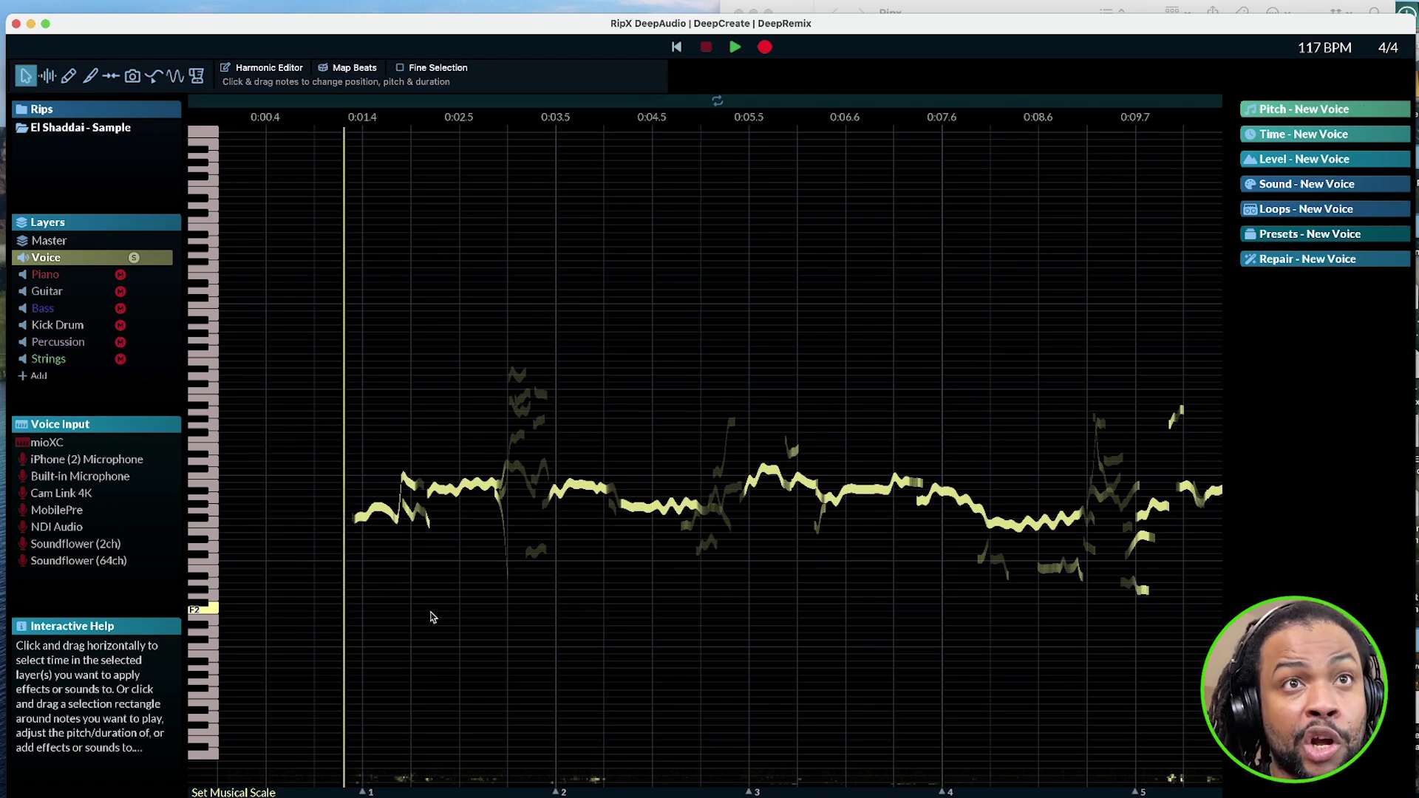
pyautogui.click(536, 554)
pyautogui.moveTo(535, 559); pyautogui.dragTo(547, 423)
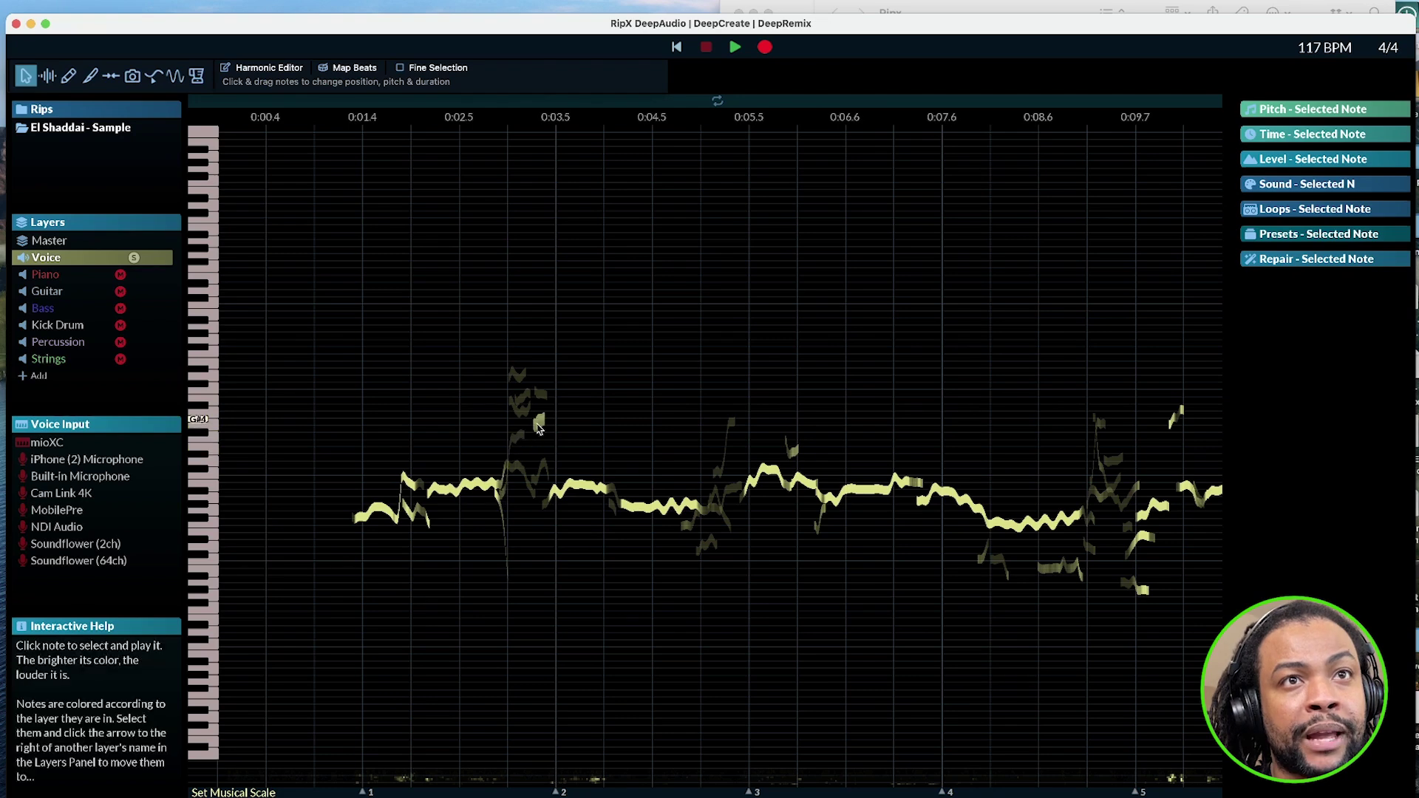
pyautogui.moveTo(495, 341); pyautogui.dragTo(563, 415)
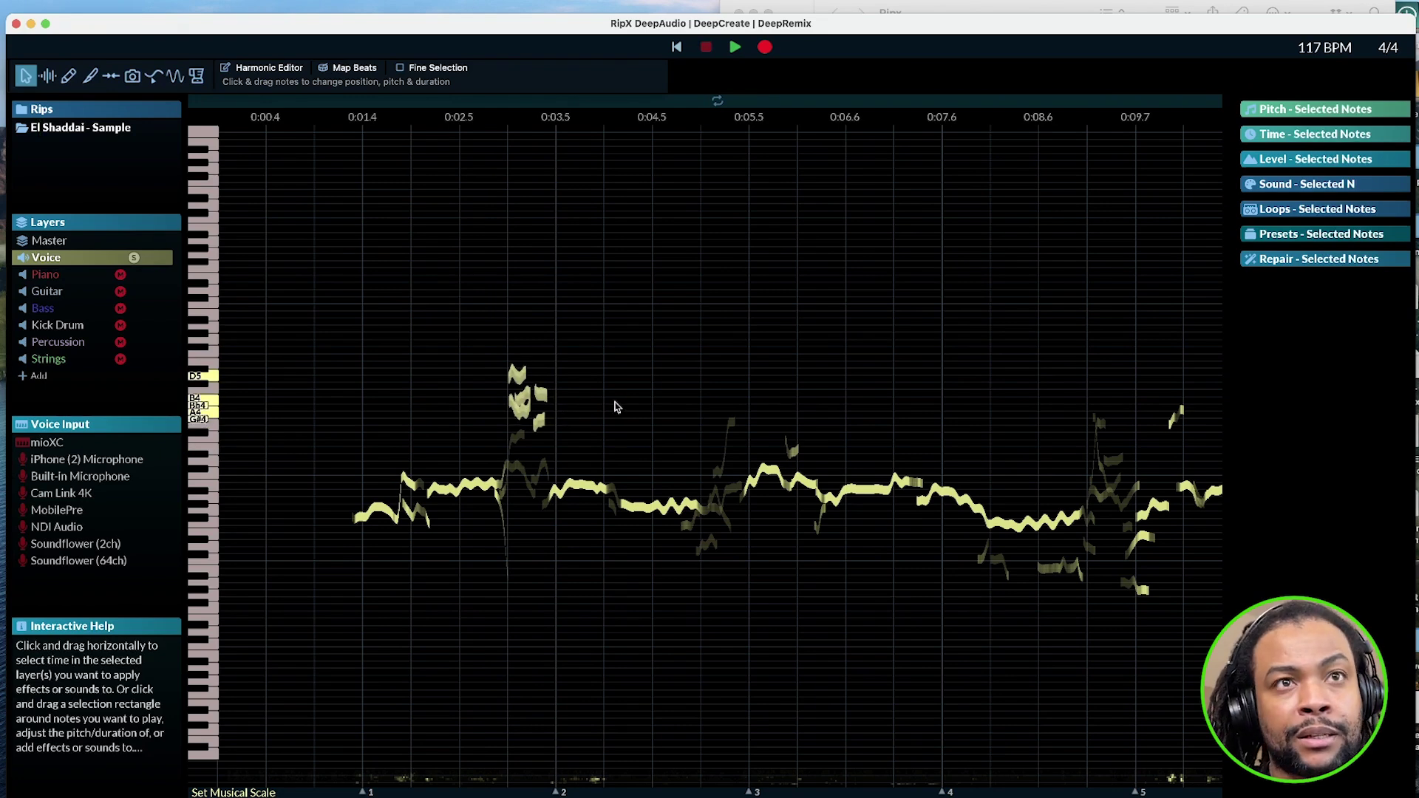
pyautogui.press('Delete')
# - Play the cleaned voice, delete the faint stray notes around 0:09, and replay that passage from about 0:06.4
pyautogui.press('space')
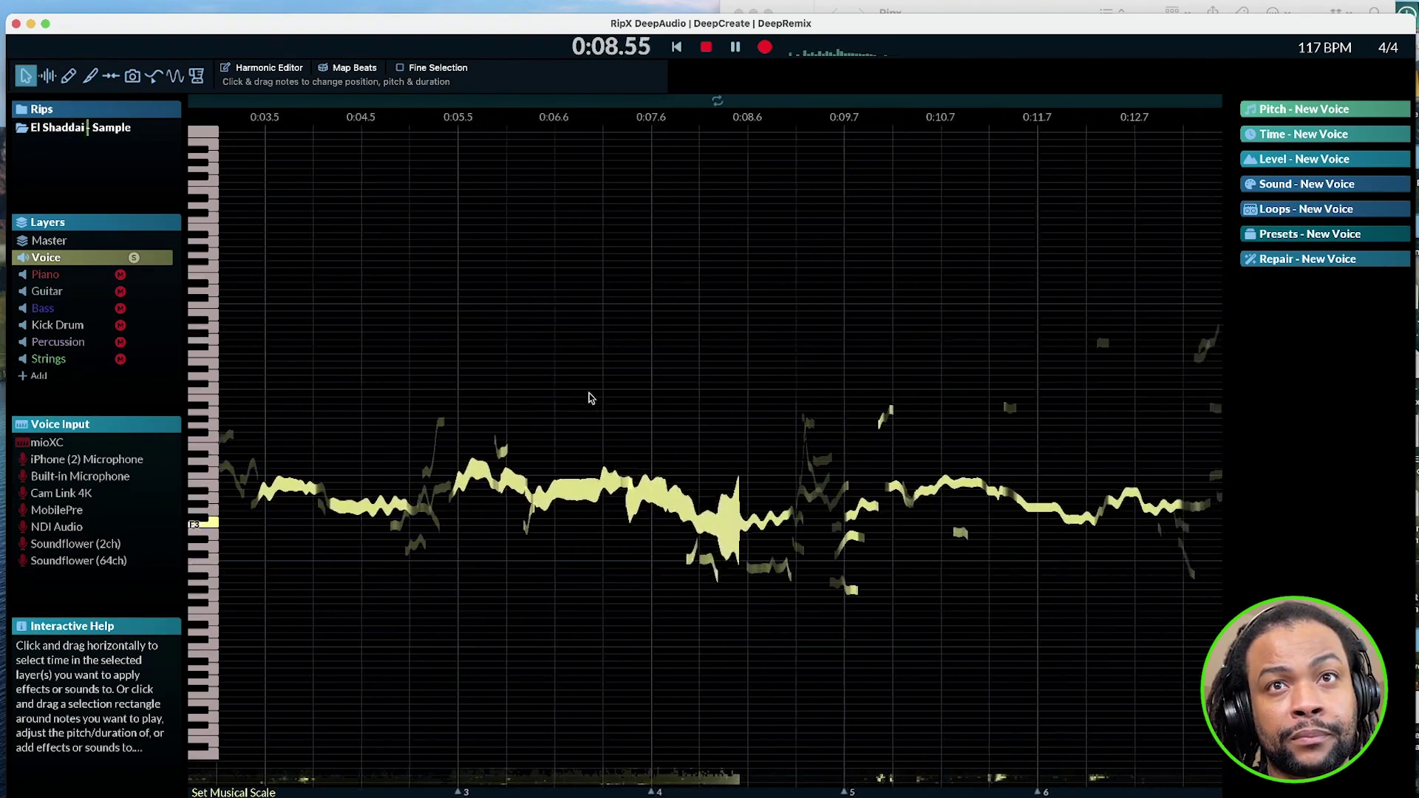
pyautogui.press('space')
pyautogui.moveTo(754, 397); pyautogui.dragTo(826, 482)
pyautogui.press('Delete')
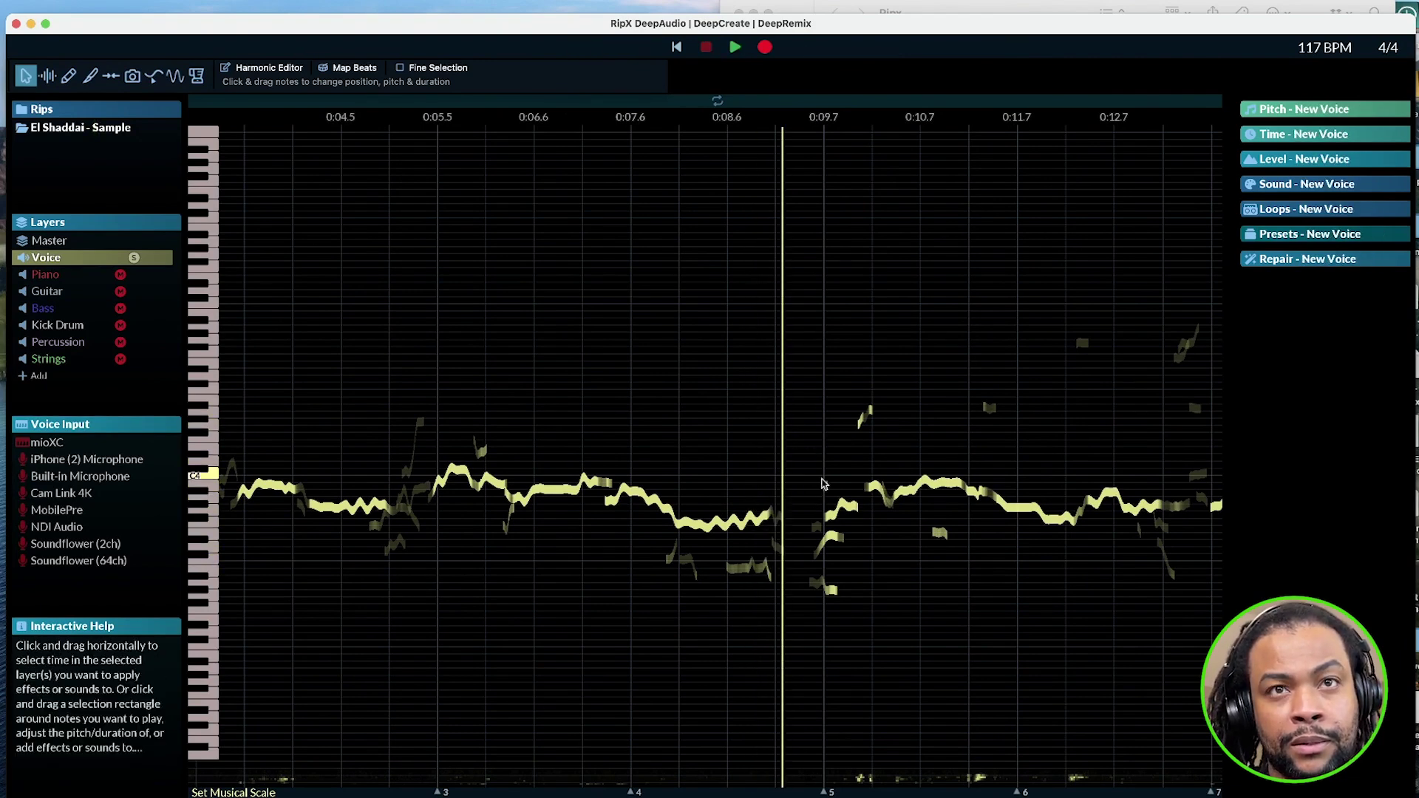
pyautogui.click(513, 215)
pyautogui.press('space')
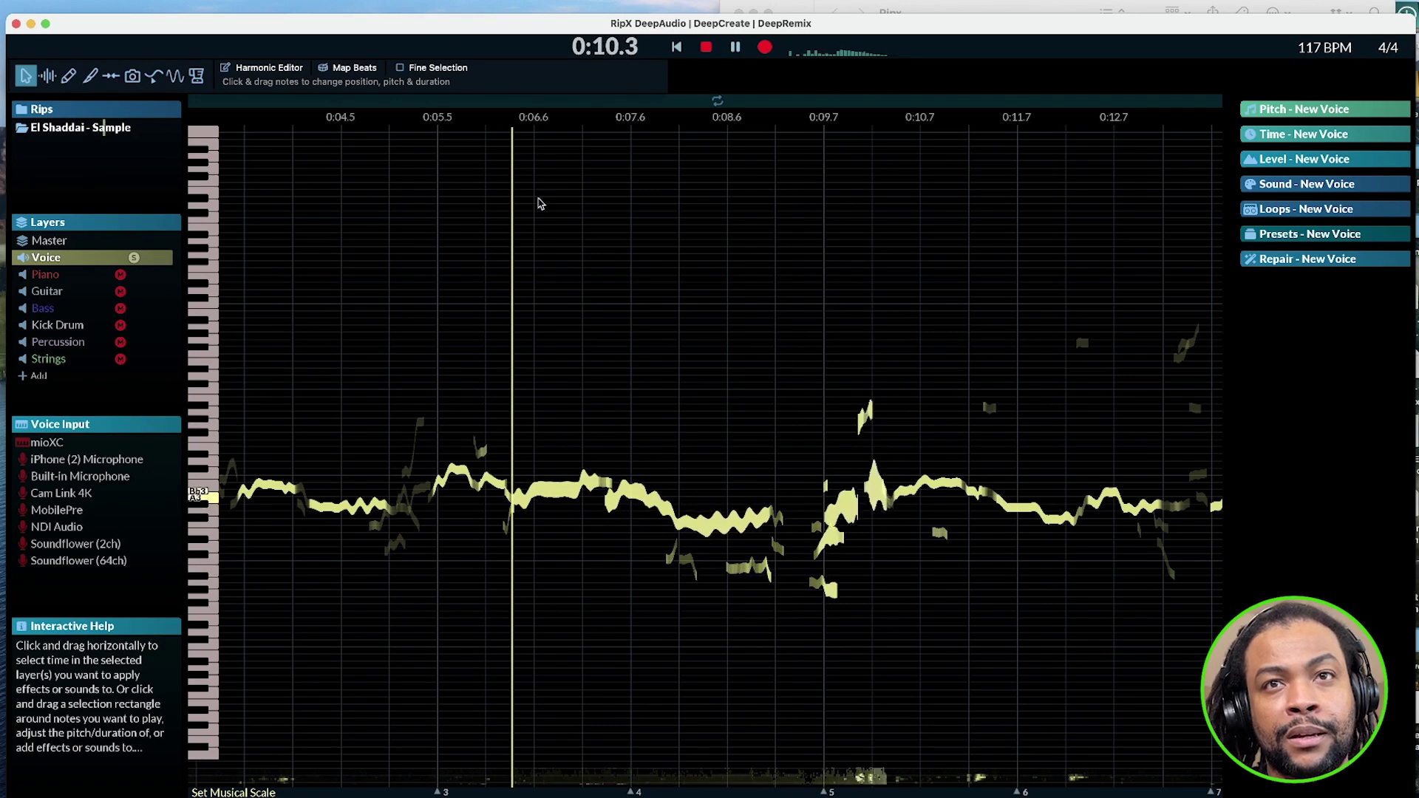
pyautogui.press('space')
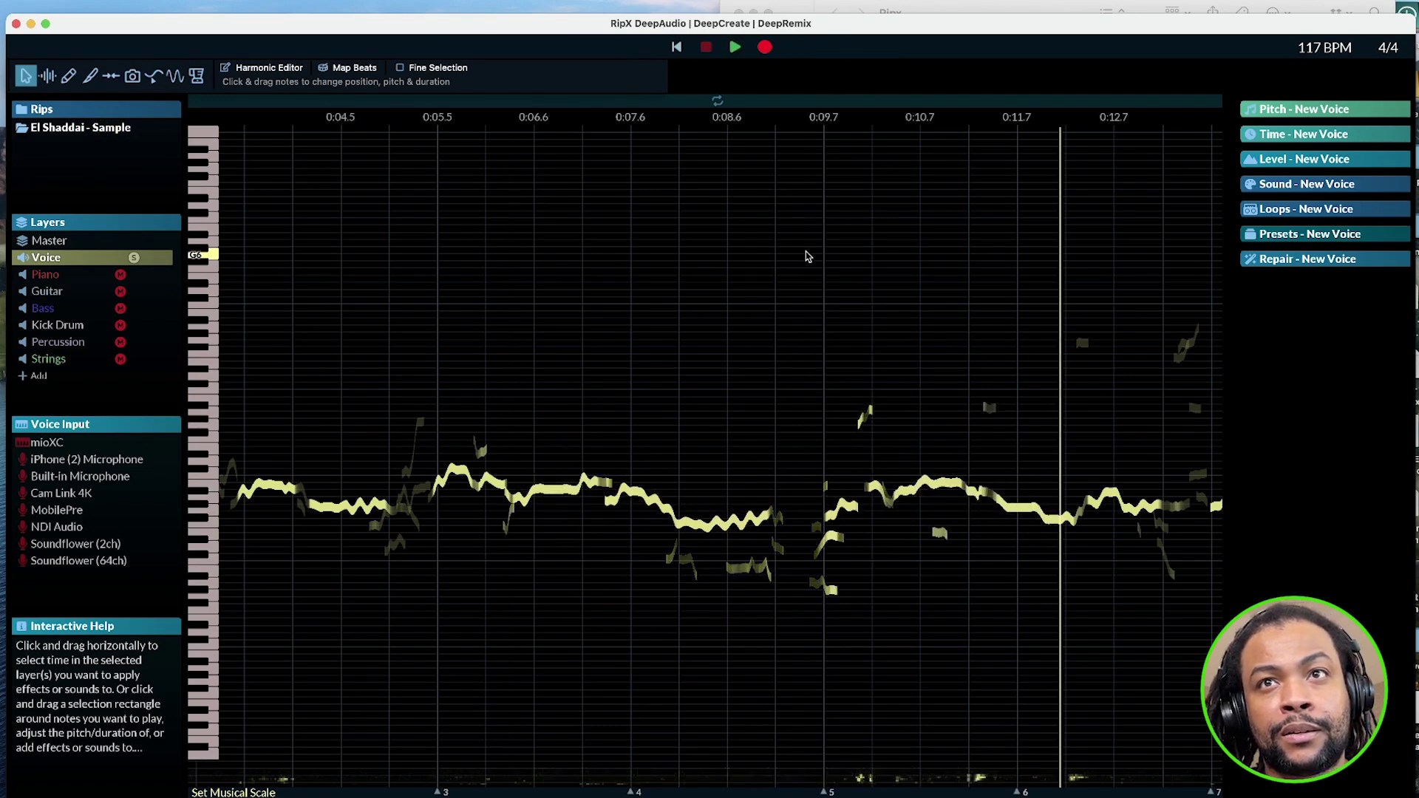
# - Audition the remaining stray high voice notes near 0:13.5, 0:11.4 and 0:10
pyautogui.click(866, 344)
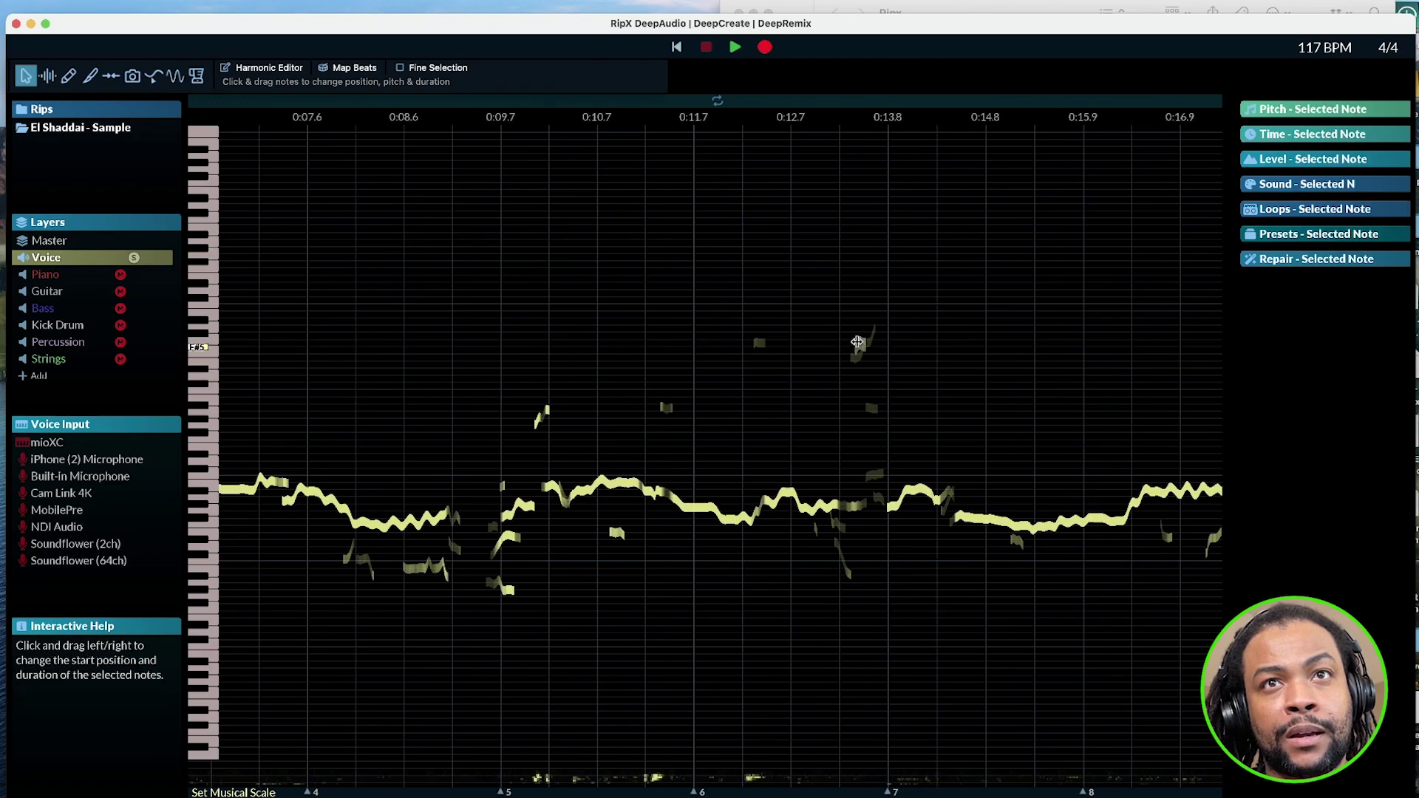
pyautogui.click(872, 408)
pyautogui.click(874, 474)
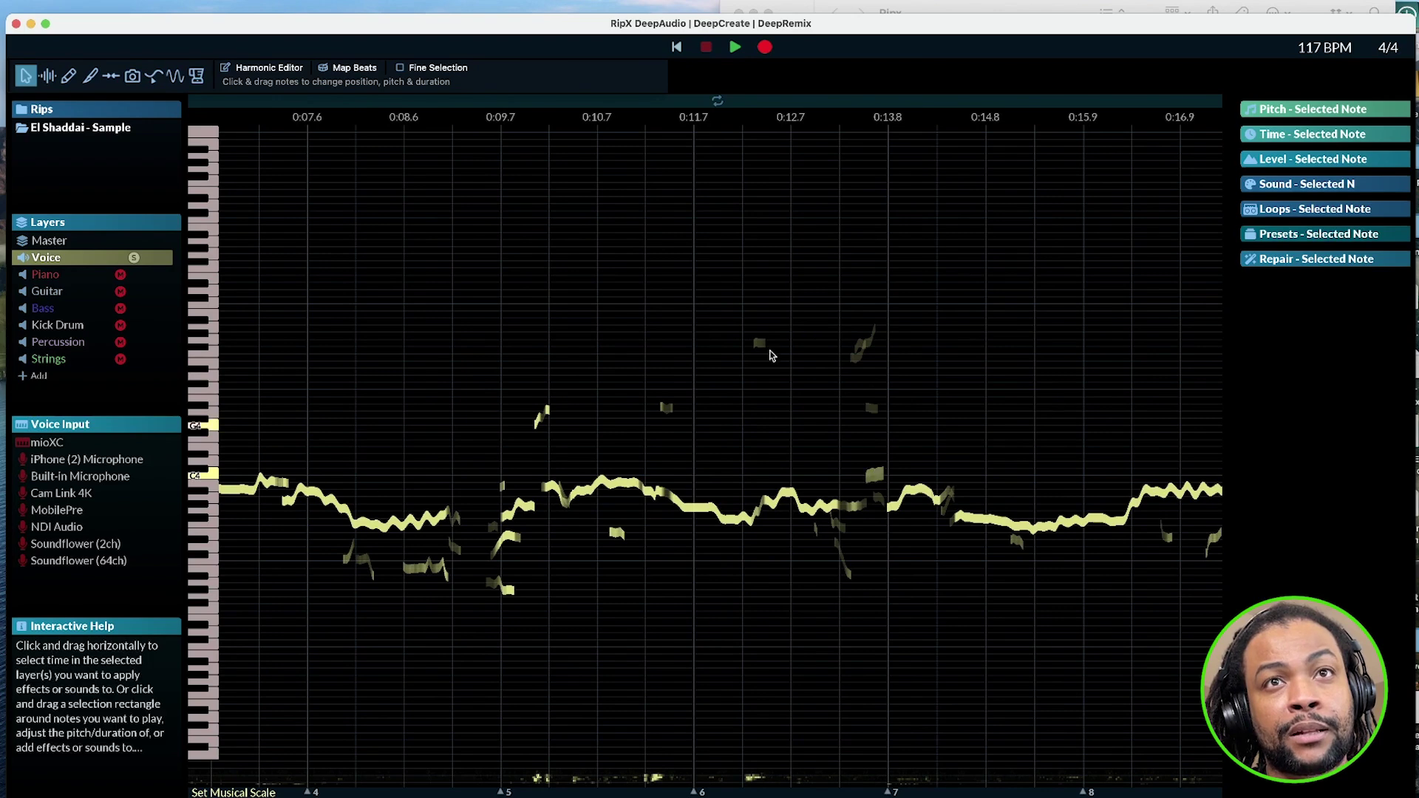
pyautogui.click(665, 407)
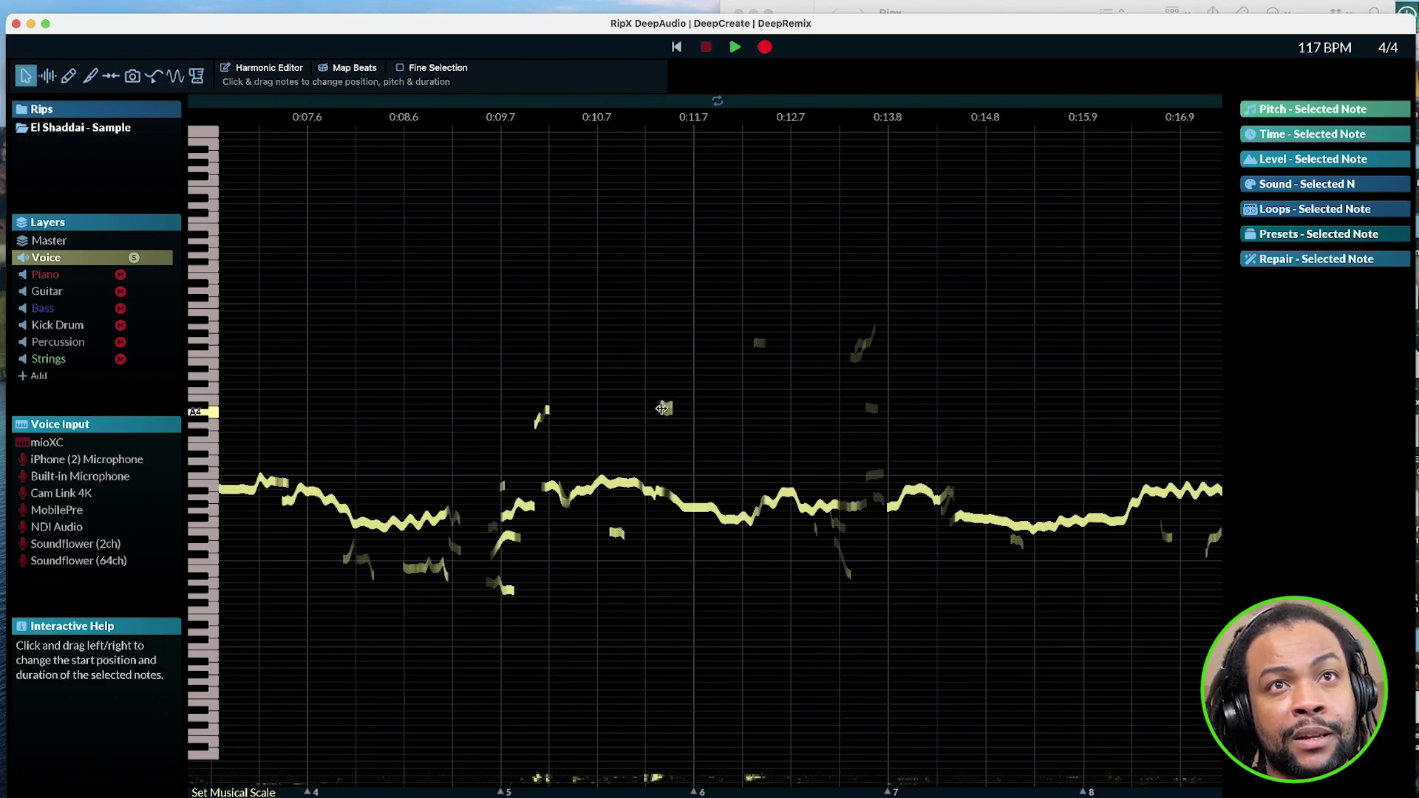
pyautogui.click(543, 420)
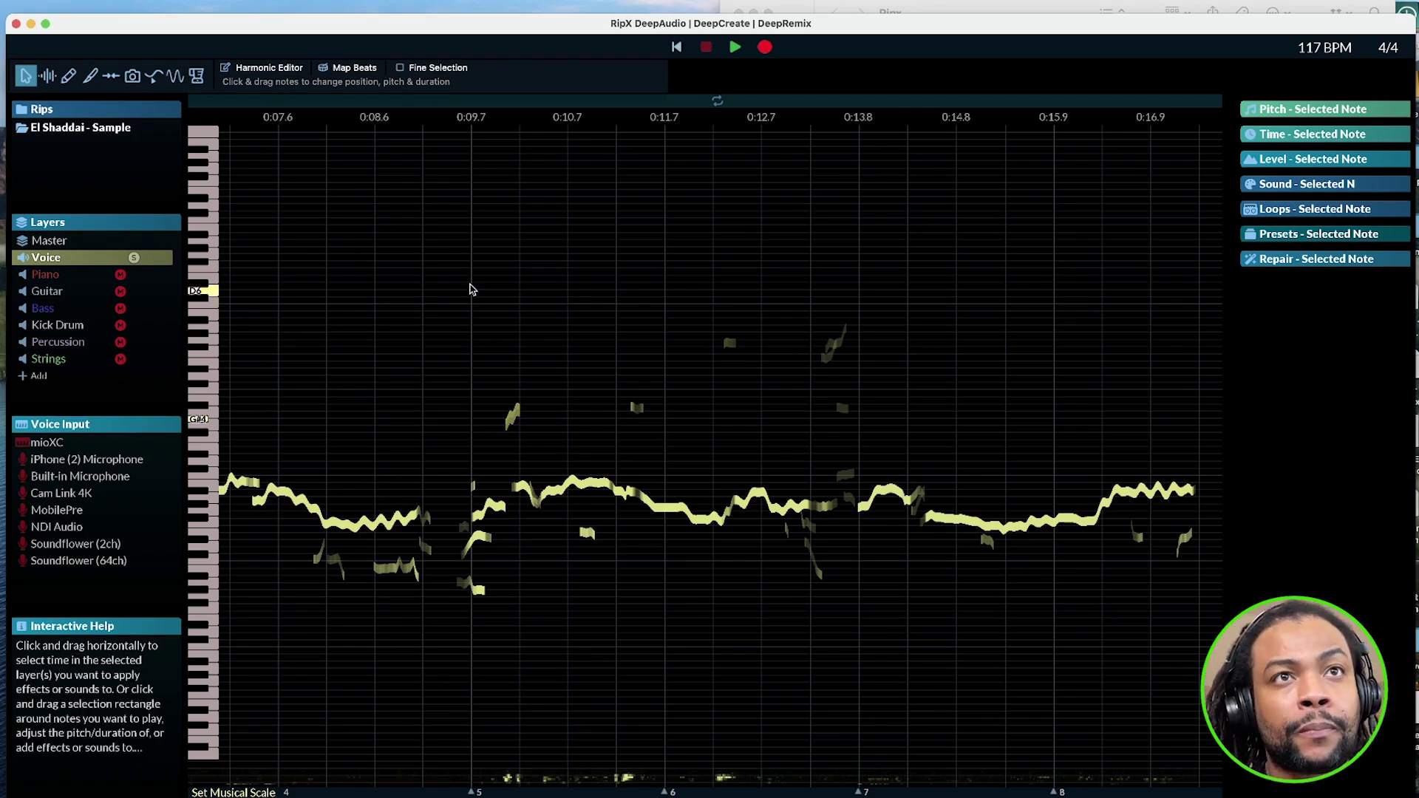
# - Transfer the stray high voice notes between about 0:09.7 and 0:13.8 to the Strings layer, and replay the voice from 0:09.7
pyautogui.moveTo(470, 237)
pyautogui.mouseDown()
pyautogui.moveTo(569, 407)
pyautogui.moveTo(650, 444)
pyautogui.moveTo(884, 432)
pyautogui.mouseUp()
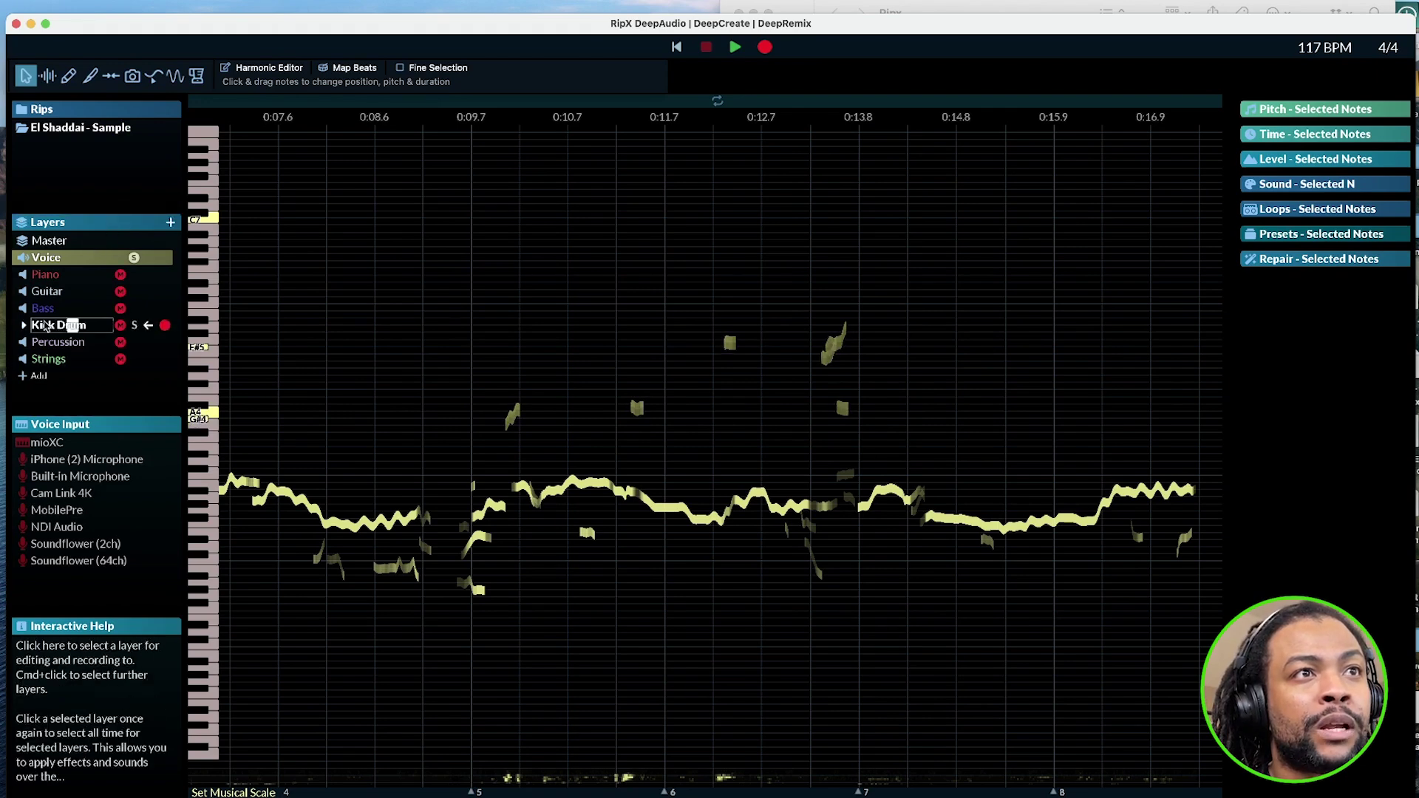
pyautogui.doubleClick(34, 360)
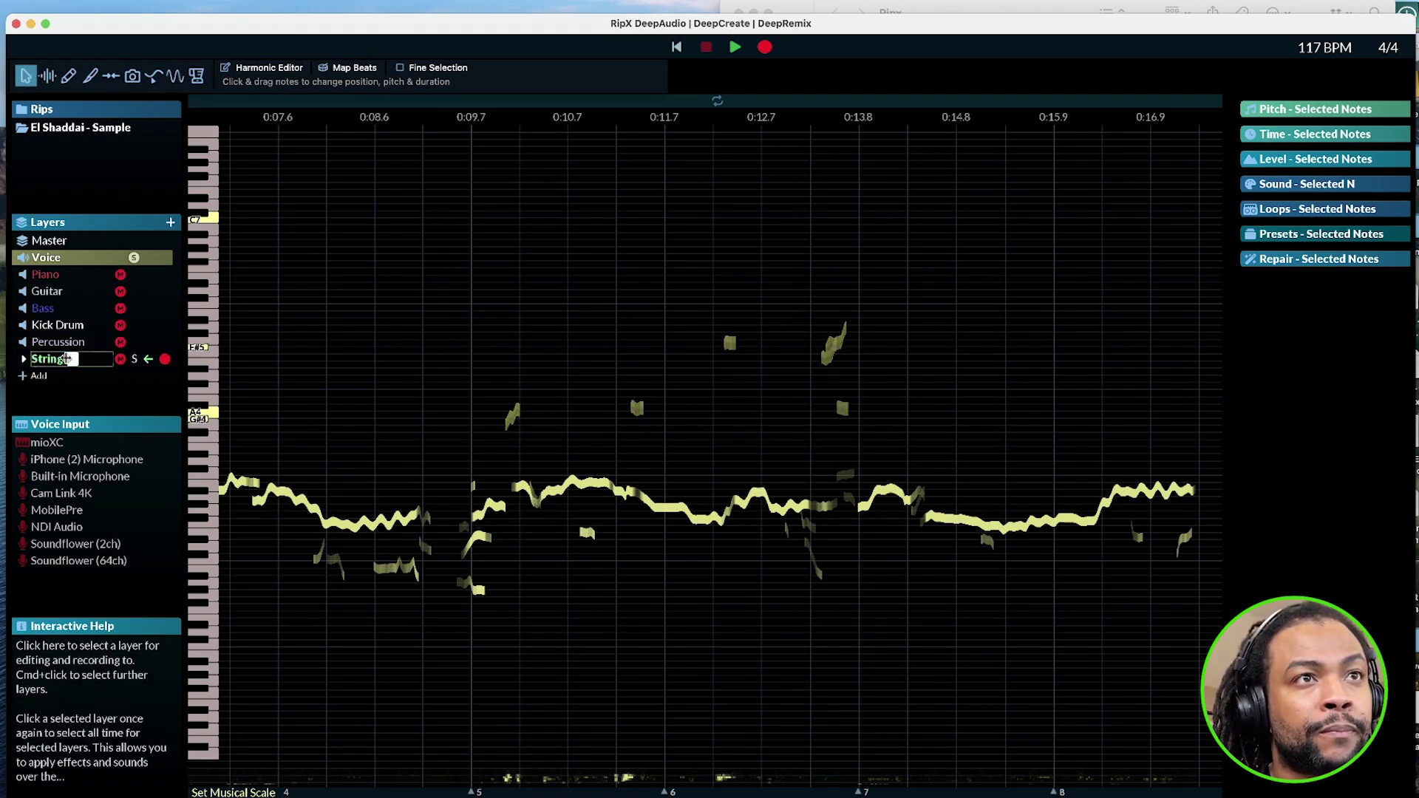
pyautogui.press('Return')
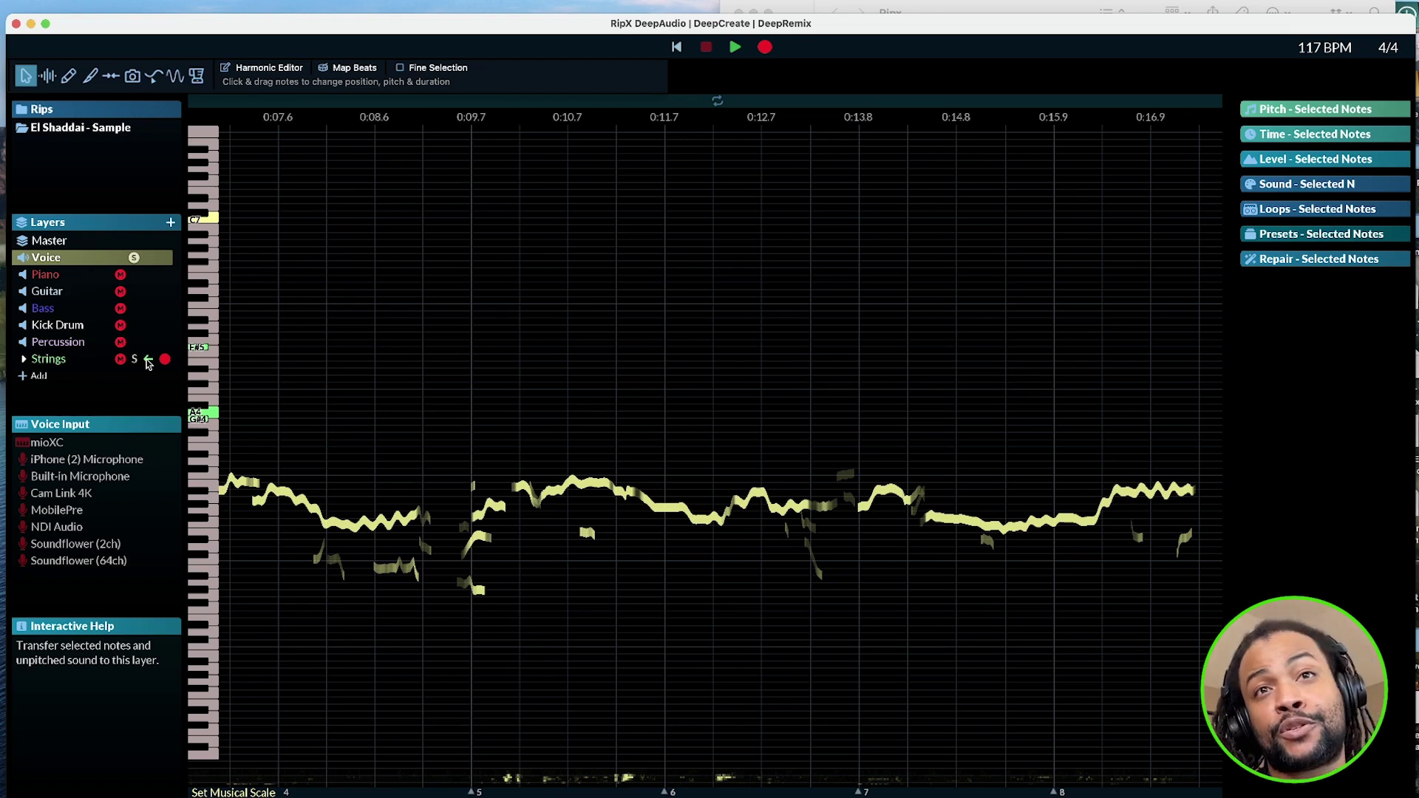
pyautogui.click(471, 132)
pyautogui.press('space')
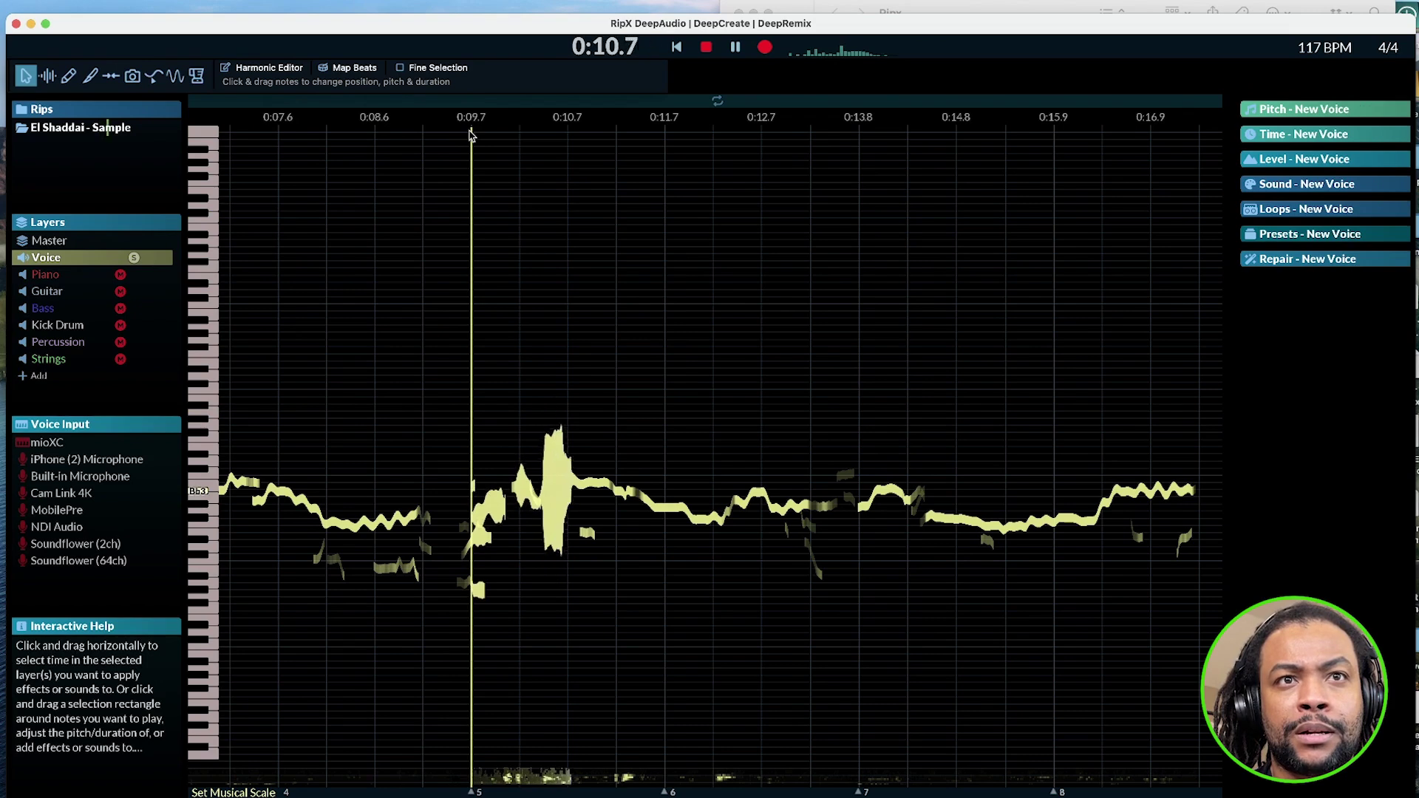
pyautogui.press('space')
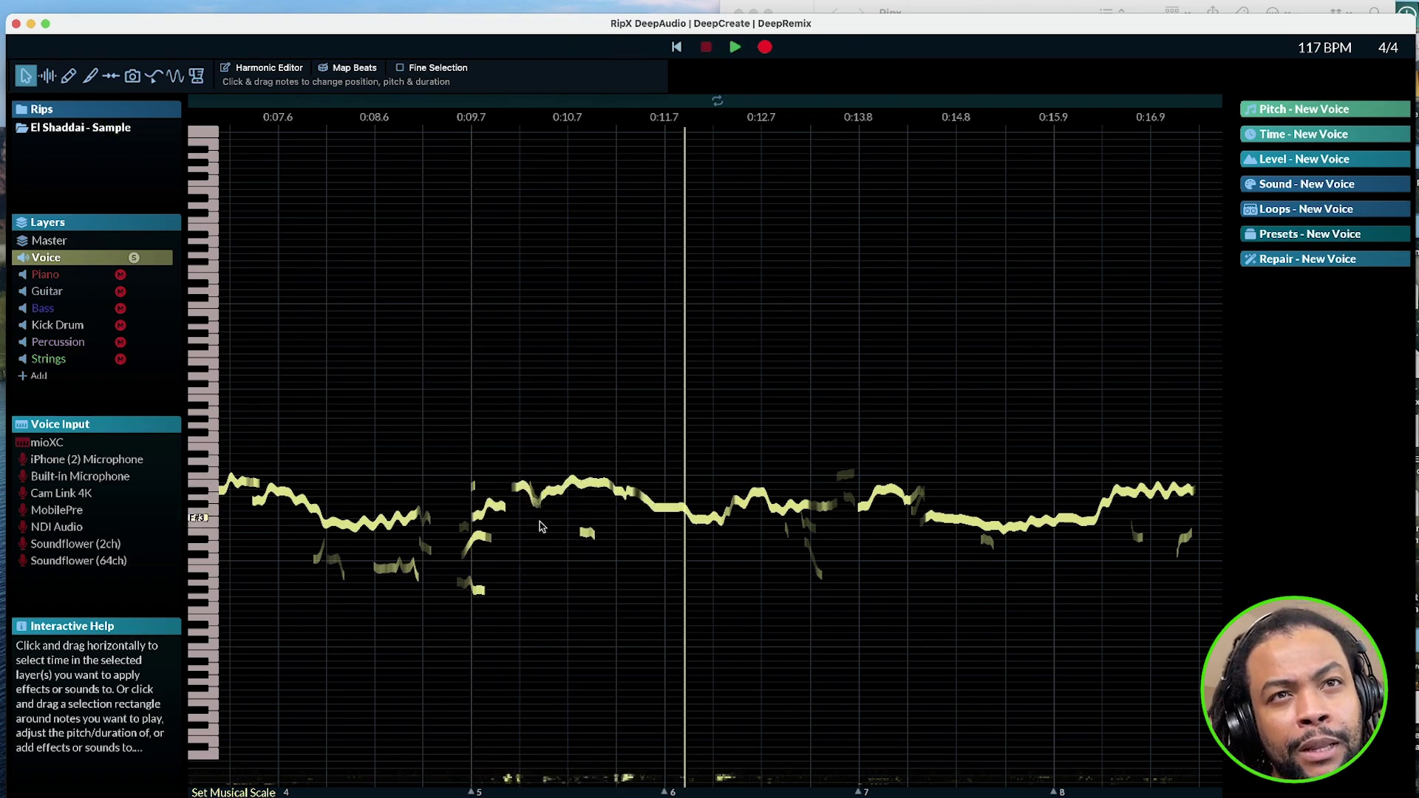
# - Audition the short low voice note near 0:10.9 and transfer it to the Strings layer
pyautogui.click(589, 533)
pyautogui.click(580, 540)
pyautogui.click(585, 537)
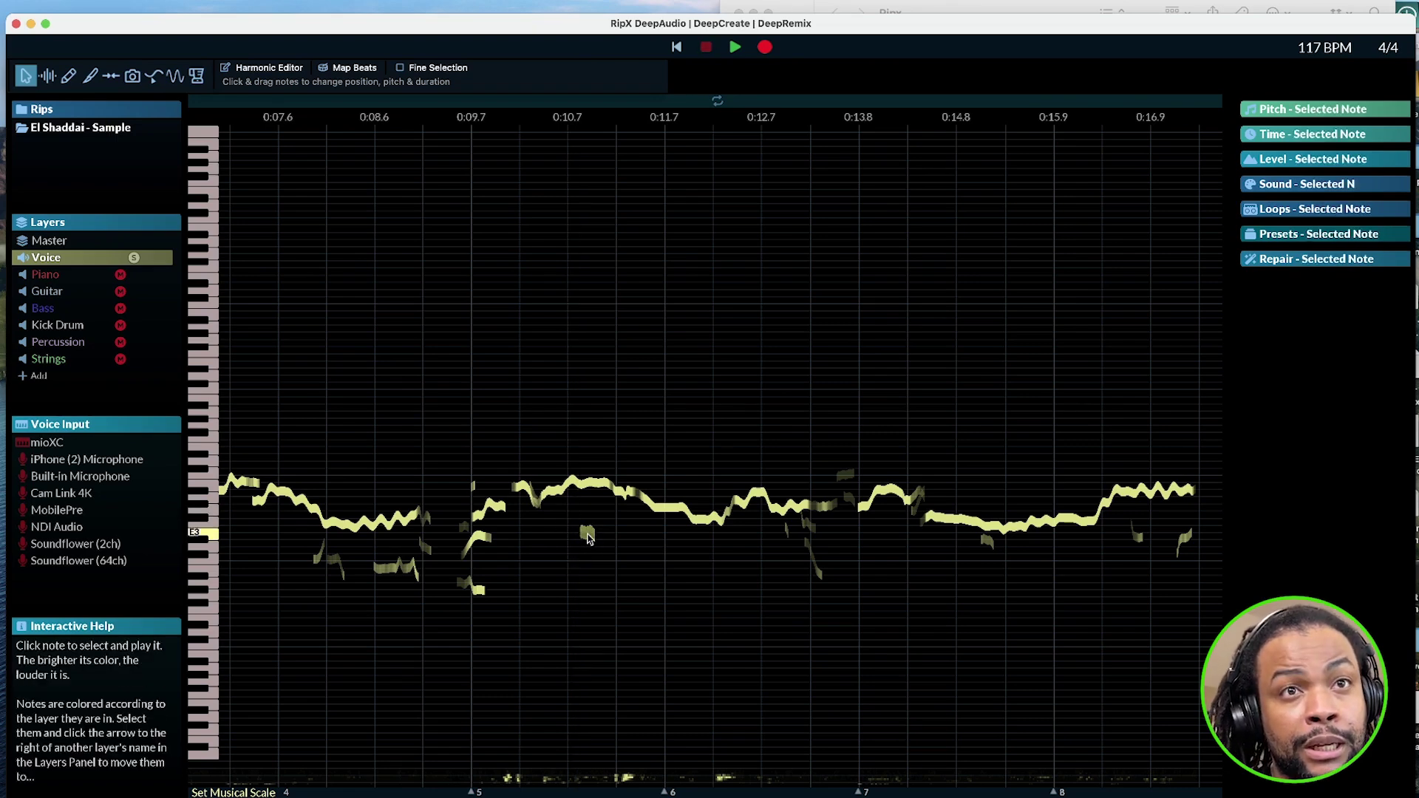
pyautogui.click(150, 360)
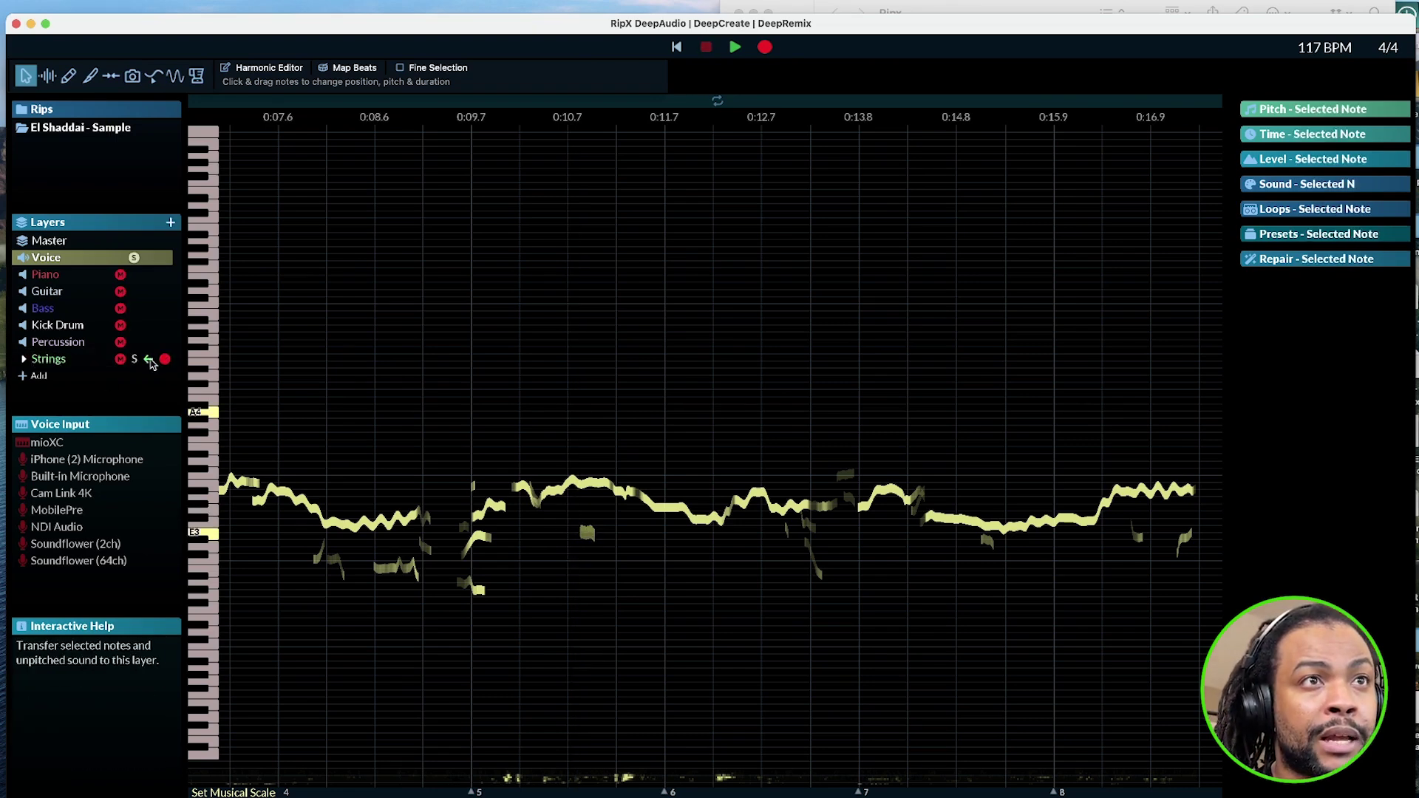
# - Transfer the two stray low notes near the end of the voice, around 0:17, to the Strings layer
pyautogui.hscroll(5, 777, 580)
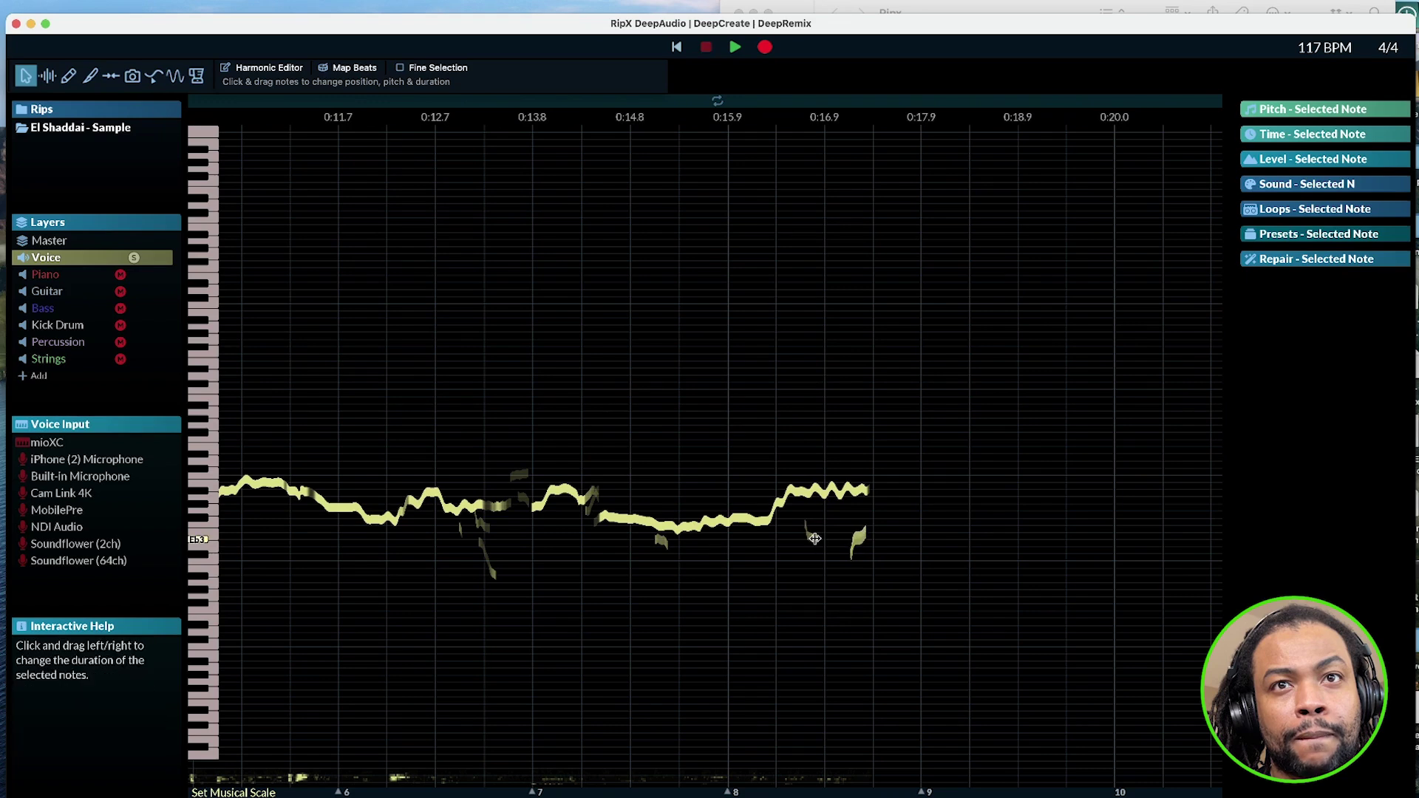
pyautogui.moveTo(873, 574); pyautogui.dragTo(801, 527)
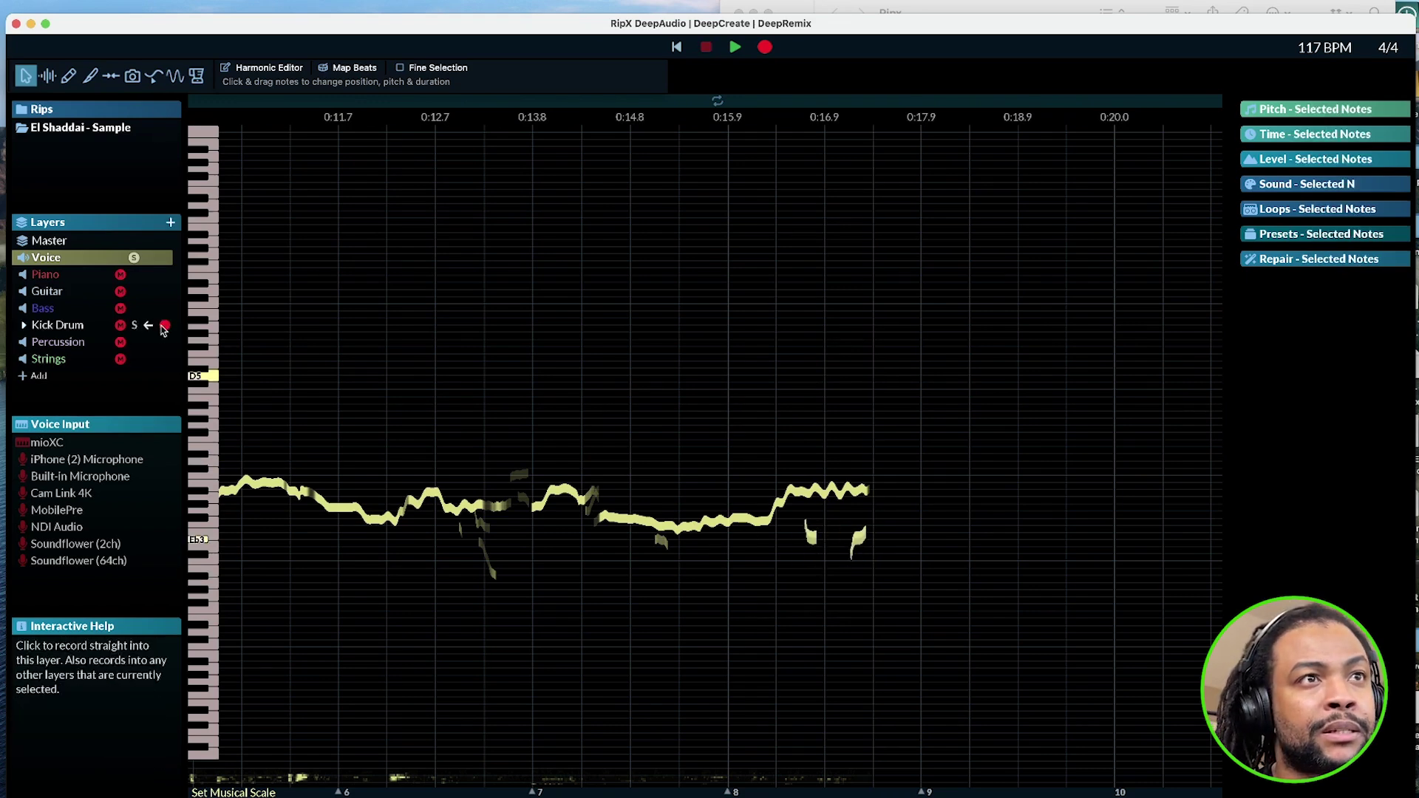
pyautogui.press('BackSpace')
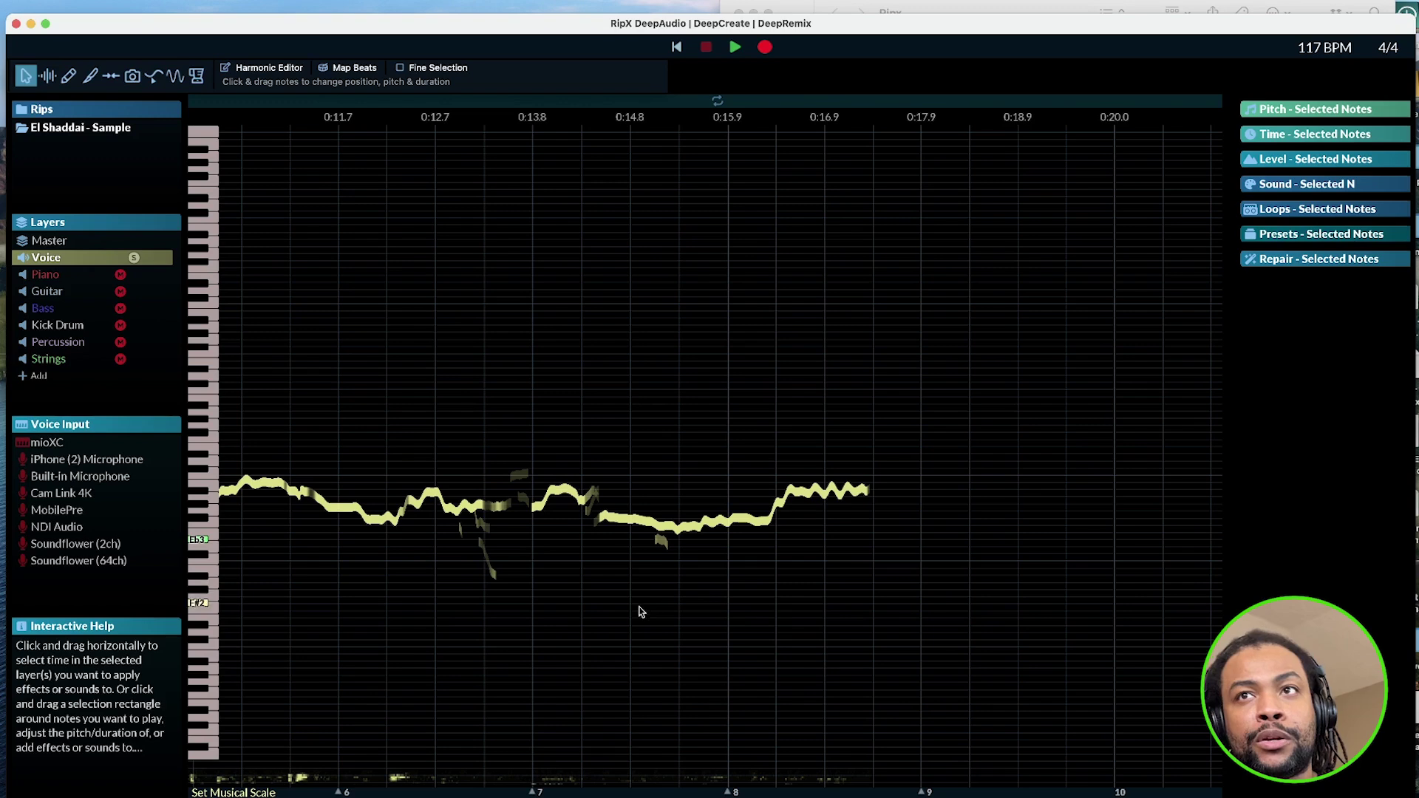
# - Place the playhead near 0:05.8 in the voice and display its unpitched sound across the whole clip
pyautogui.hscroll(-5, 667, 341)
pyautogui.hscroll(-2, 667, 340)
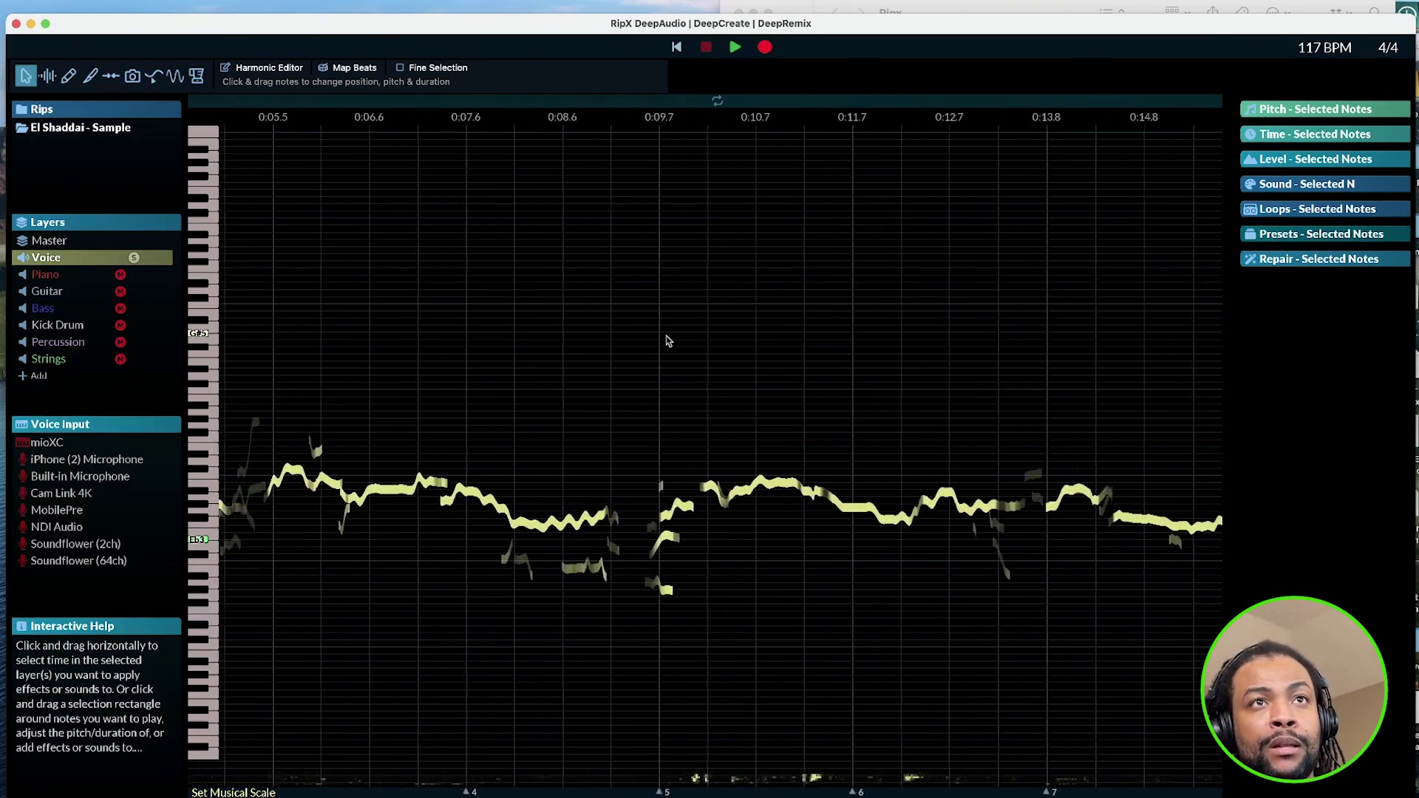
pyautogui.hscroll(-5, 665, 339)
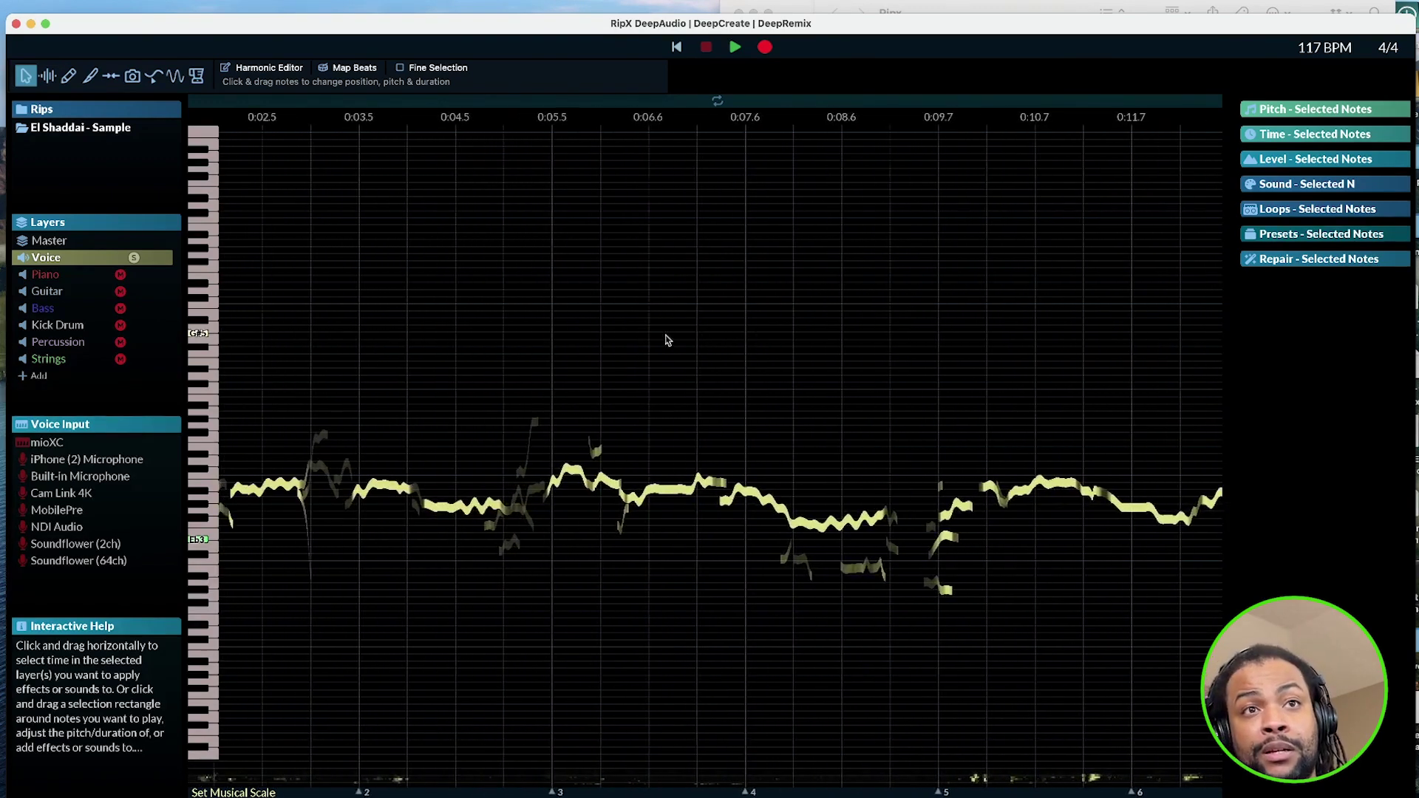
pyautogui.click(649, 301)
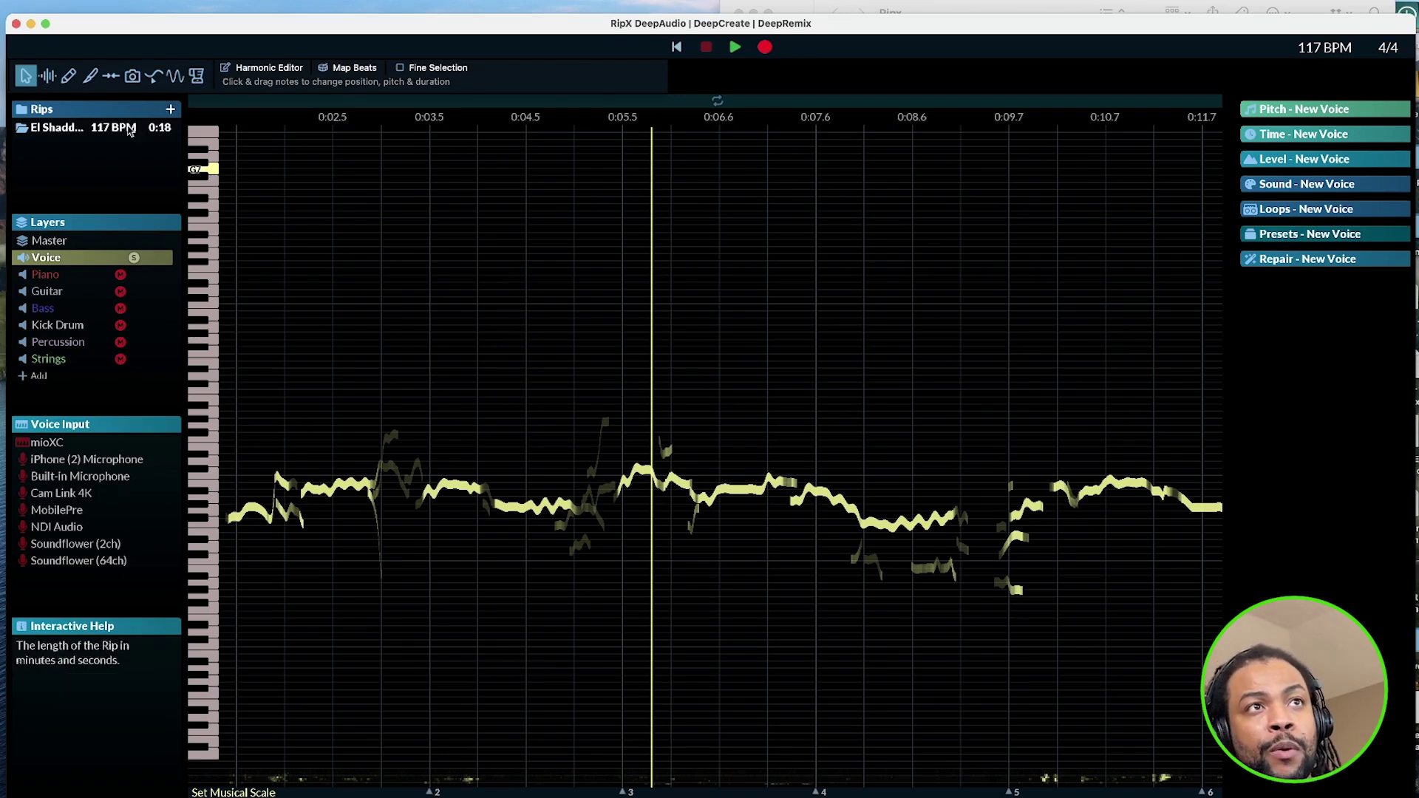
pyautogui.click(47, 77)
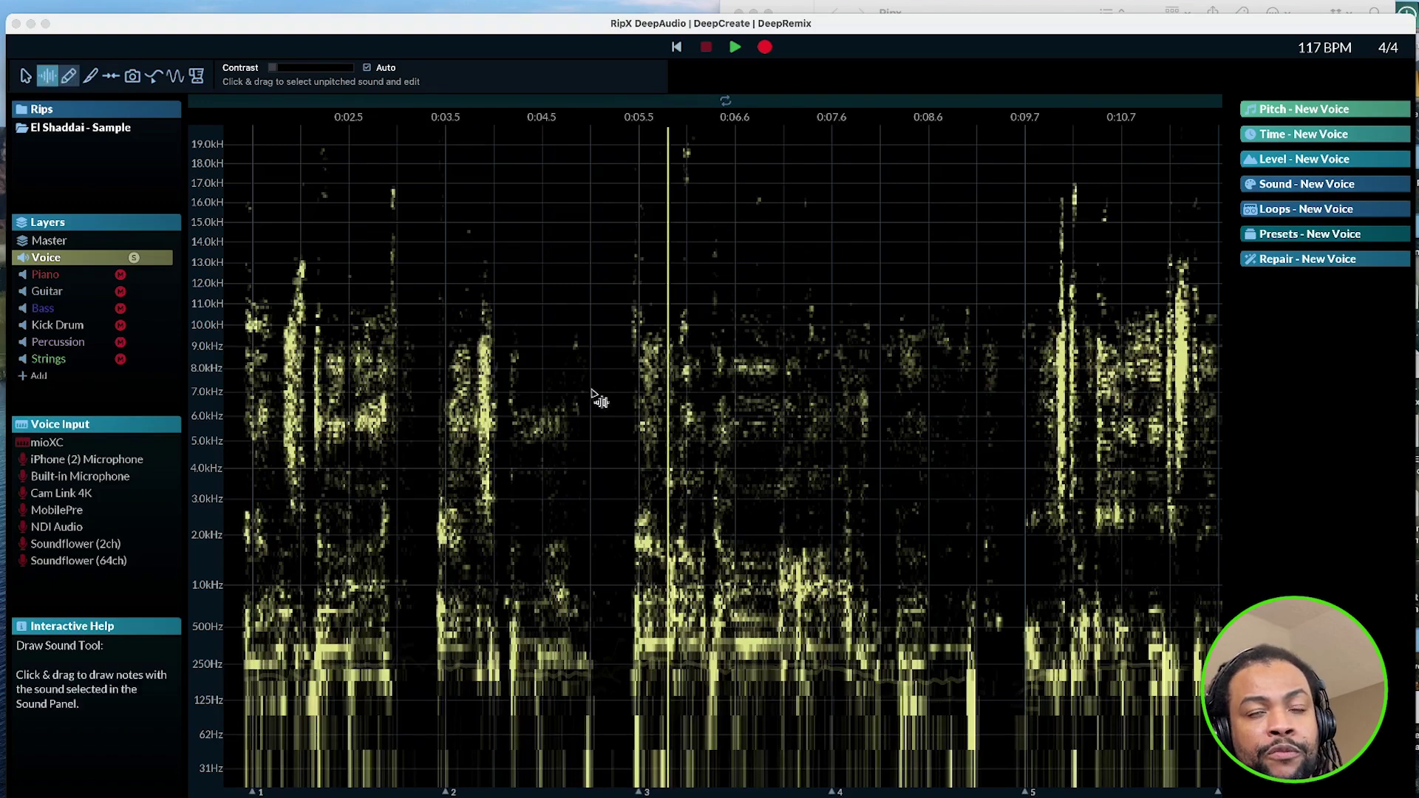
pyautogui.moveTo(697, 116)
pyautogui.mouseDown()
pyautogui.moveTo(836, 121)
pyautogui.moveTo(675, 124)
pyautogui.mouseUp()
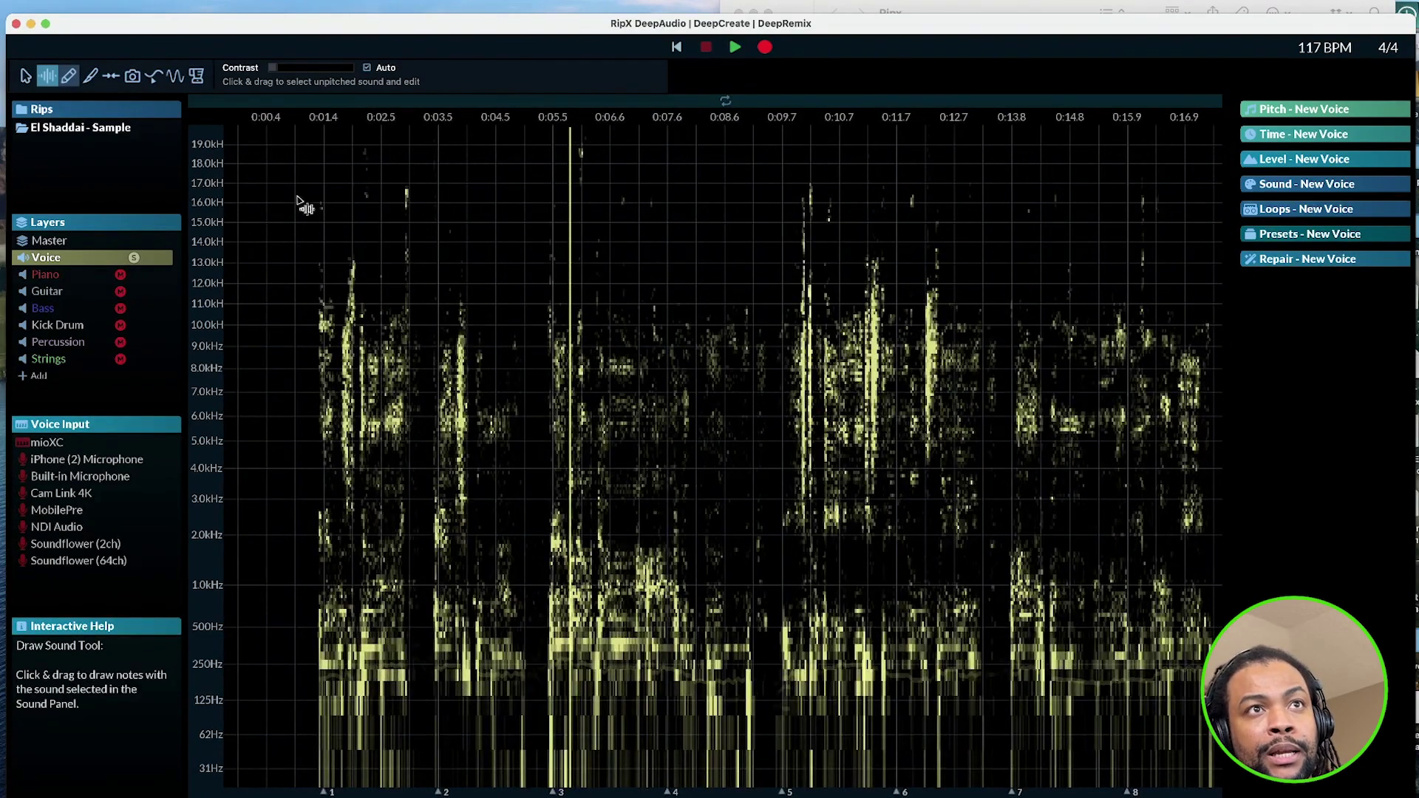
# - Delete the voice's unpitched sound above about 12 kHz across the clip and play the result from the beginning
pyautogui.moveTo(267, 137); pyautogui.dragTo(1197, 294)
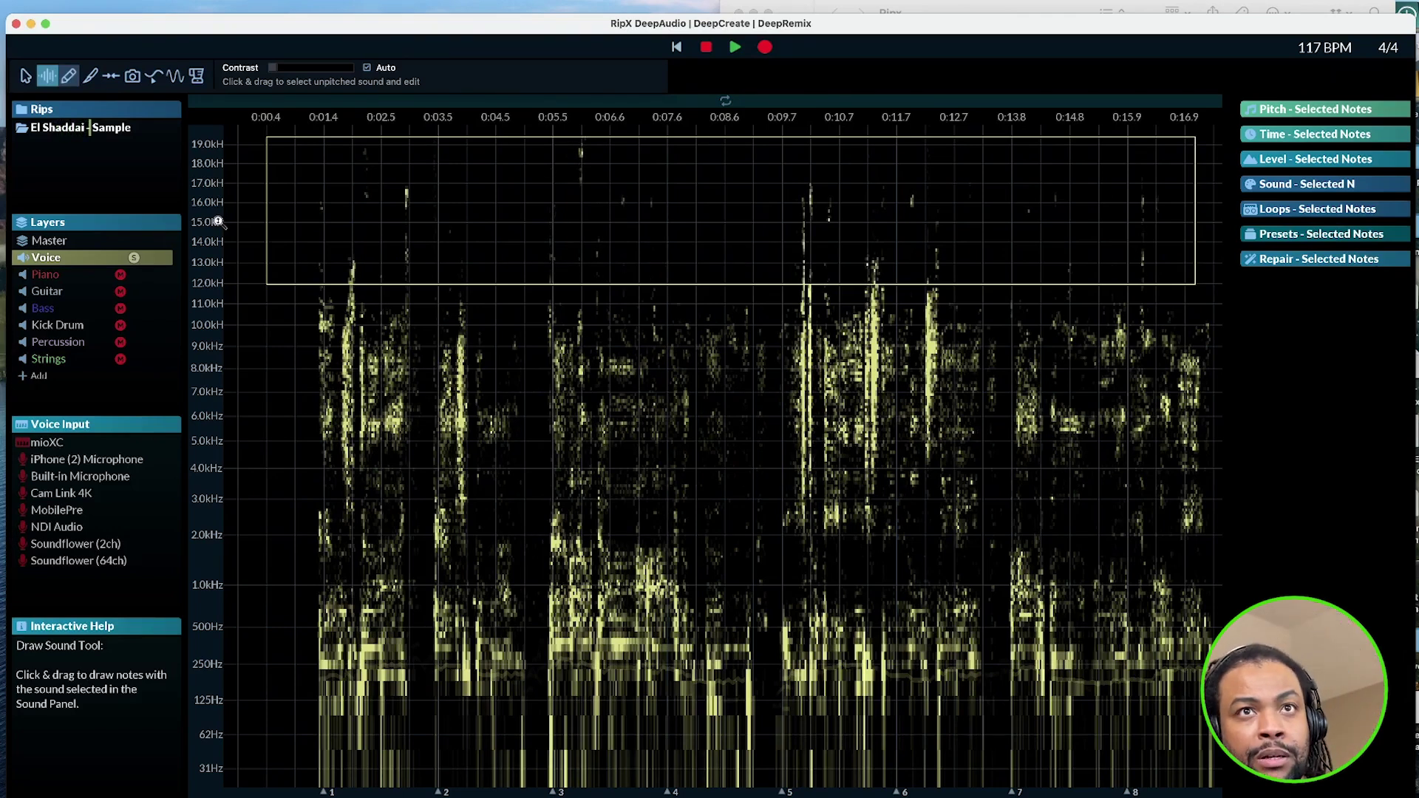
pyautogui.press('Delete')
pyautogui.press('space')
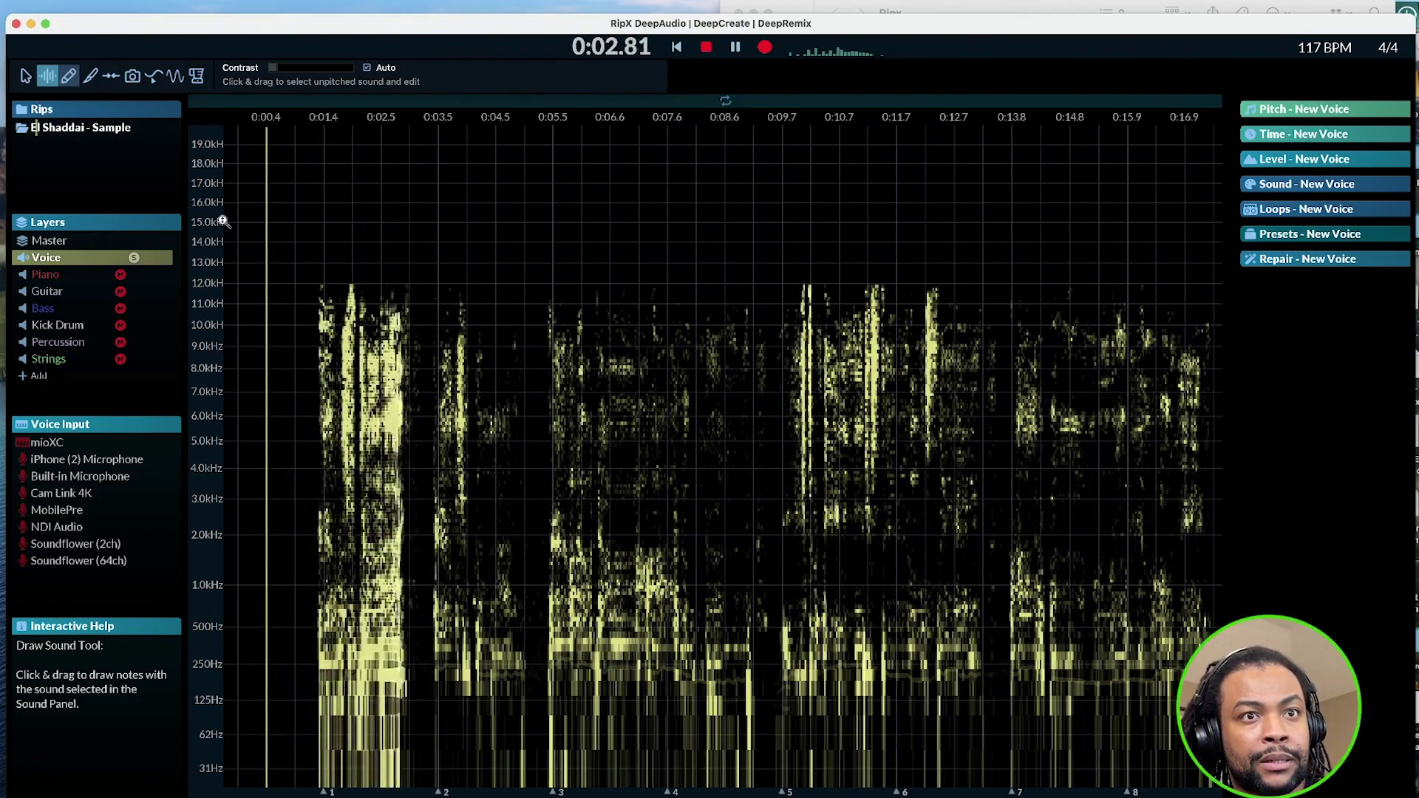
pyautogui.press('space')
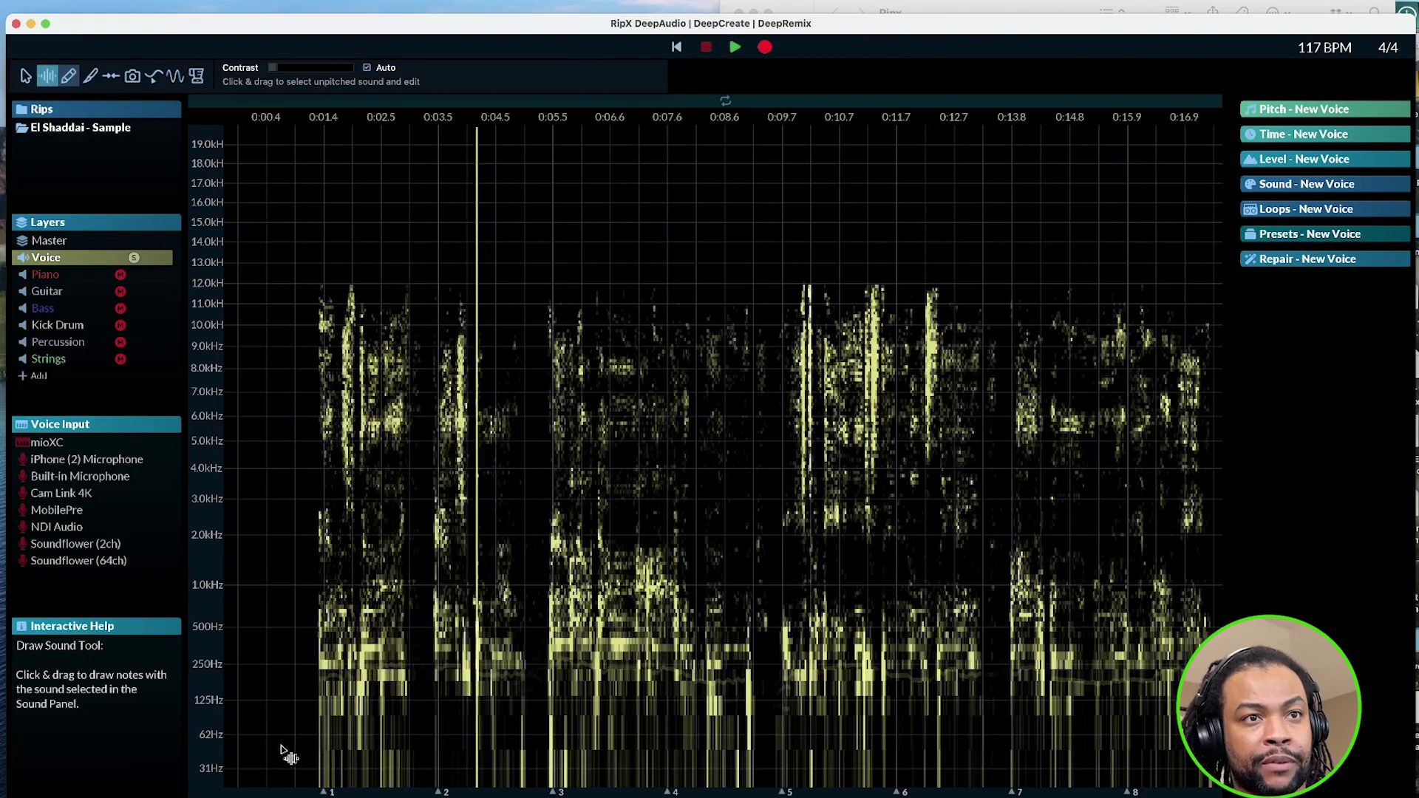
# - Delete the voice's unpitched sound below about 100 Hz across the clip and play the result from the beginning
pyautogui.moveTo(262, 739); pyautogui.dragTo(1093, 714)
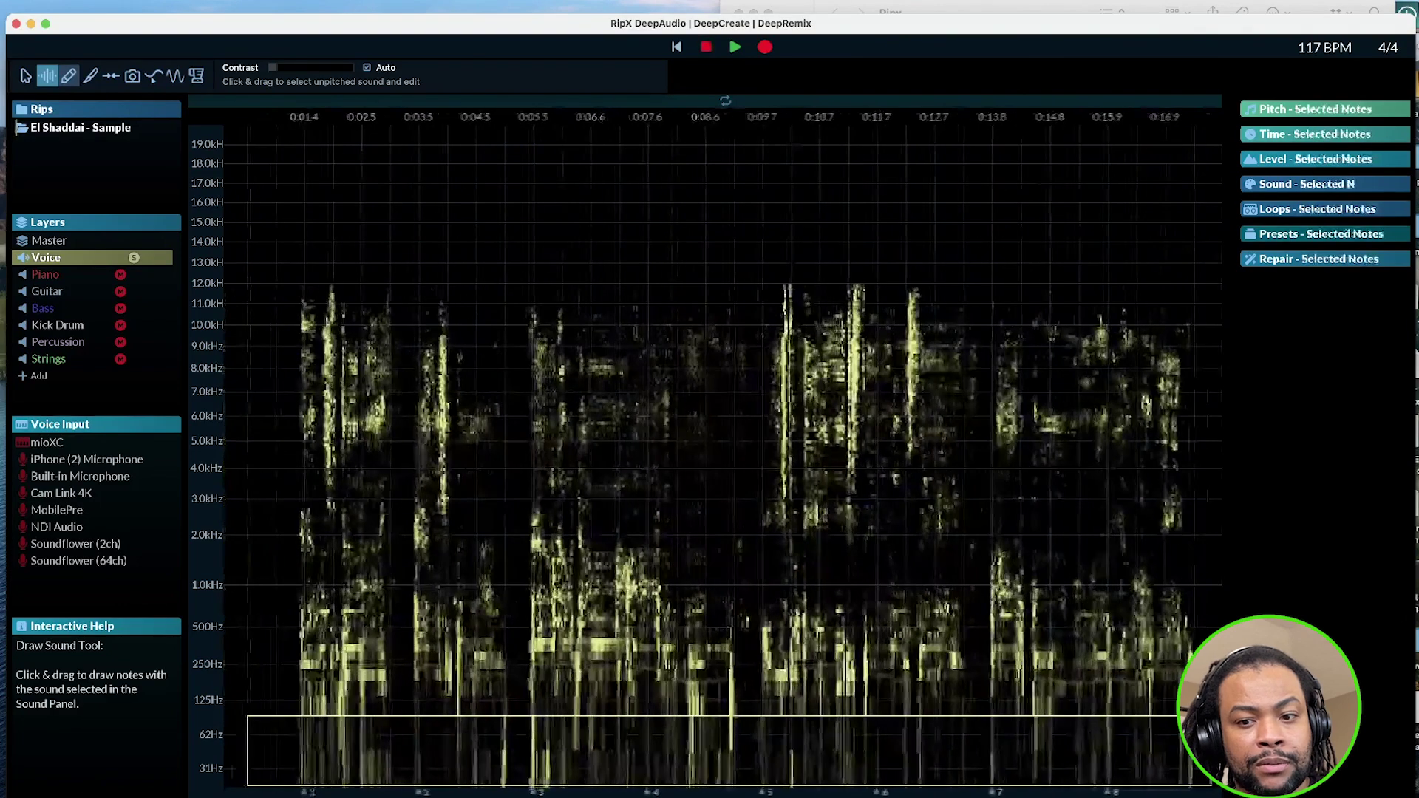
pyautogui.press('Delete')
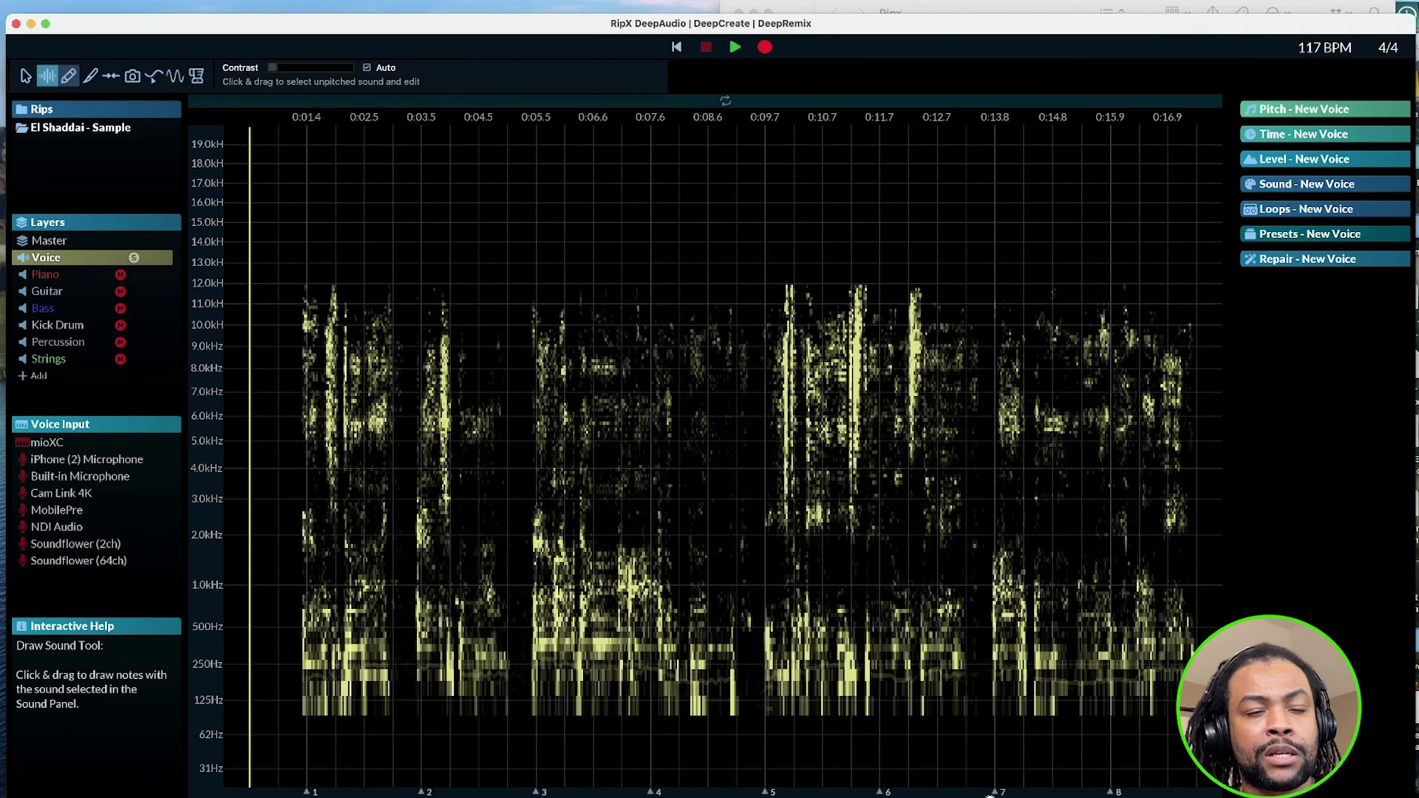
pyautogui.press('space')
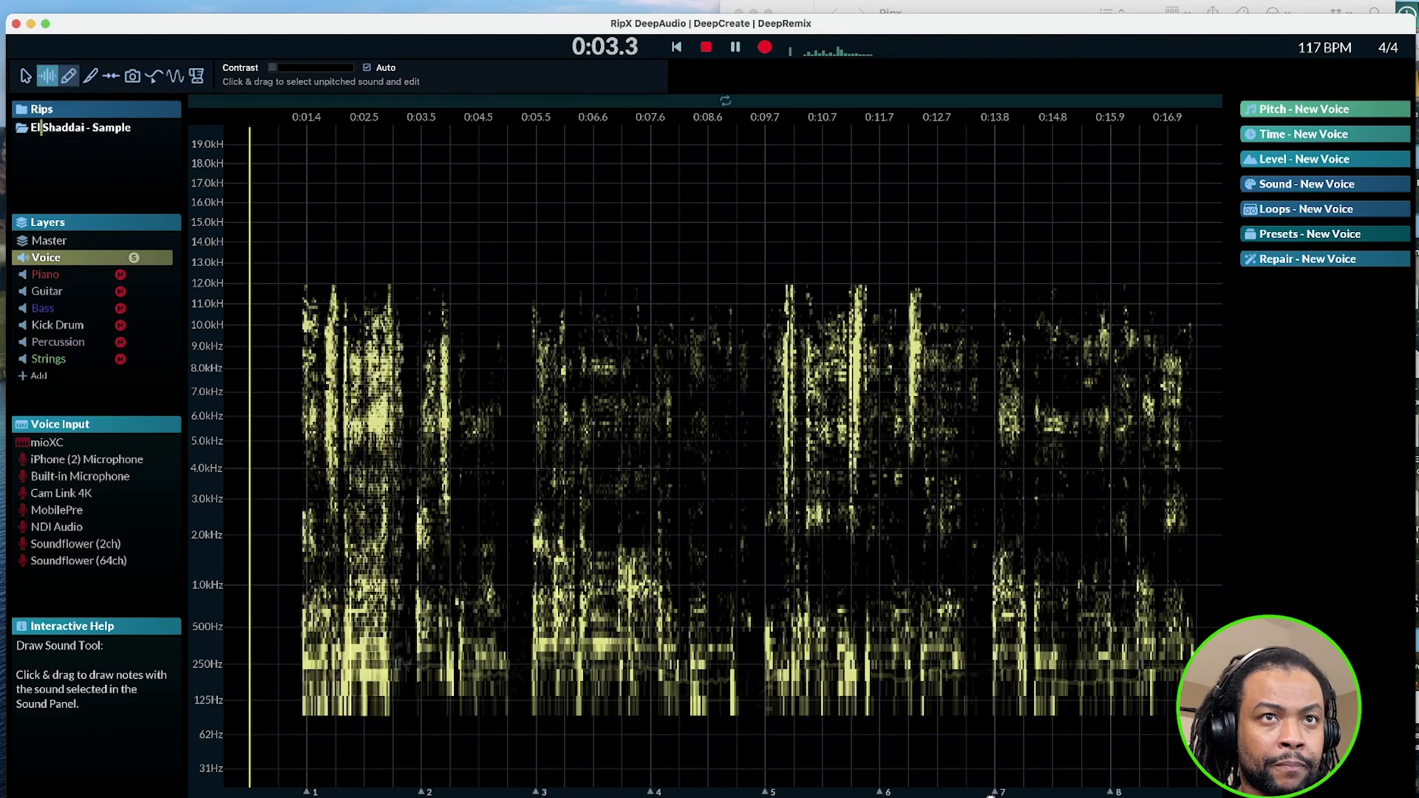
pyautogui.press('space')
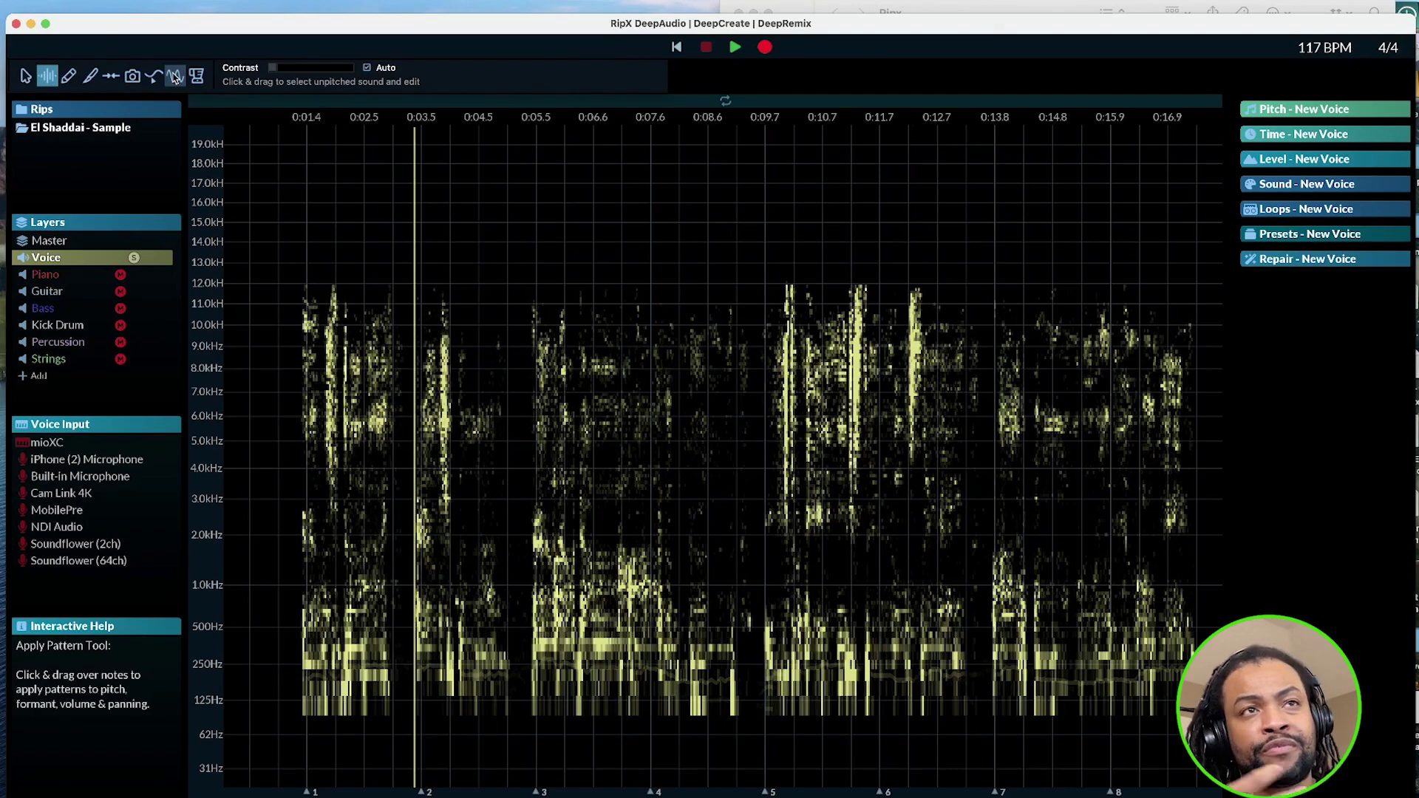
# - Return to the pitched notes, place the playhead at 0:09.7, and show the pitch effects for the voice
pyautogui.click(24, 77)
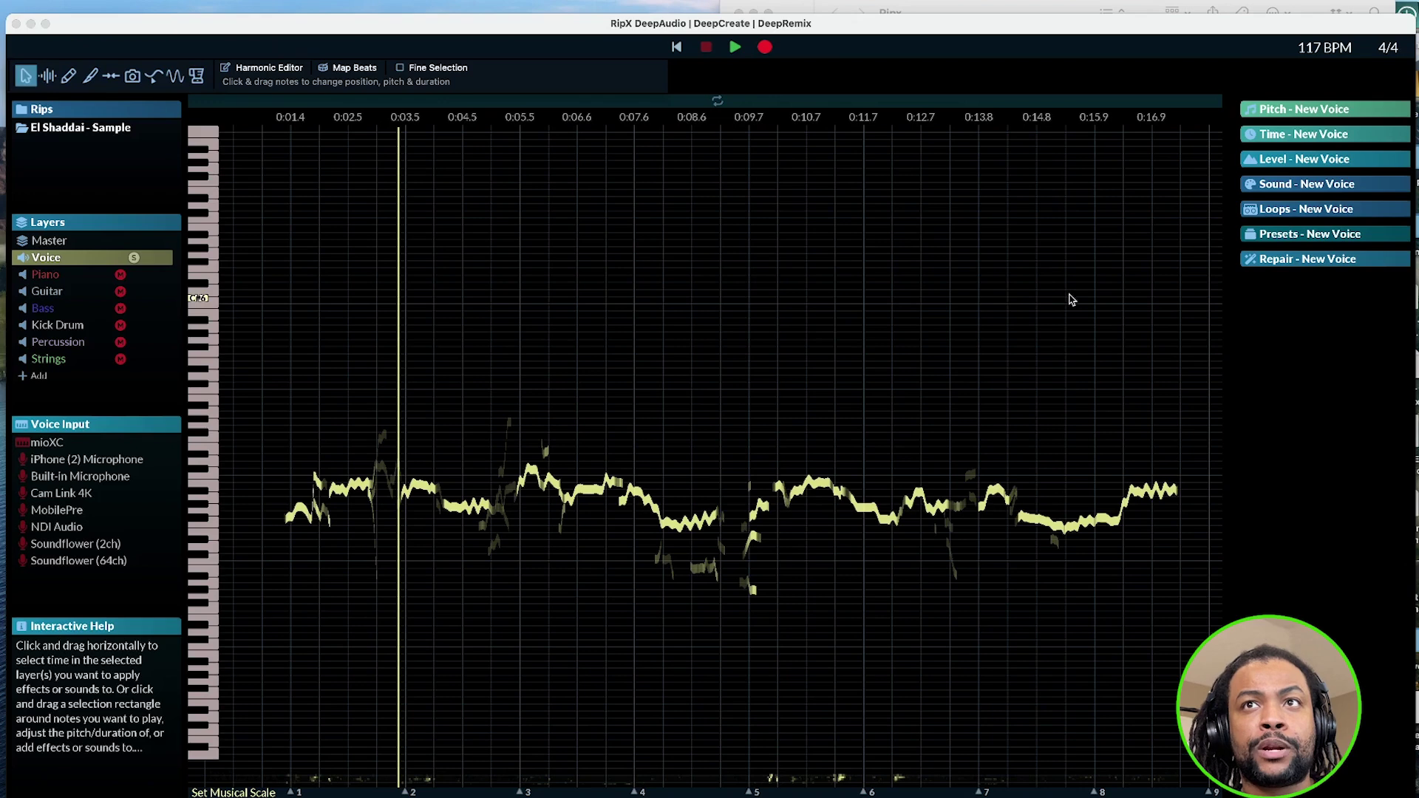
pyautogui.click(750, 382)
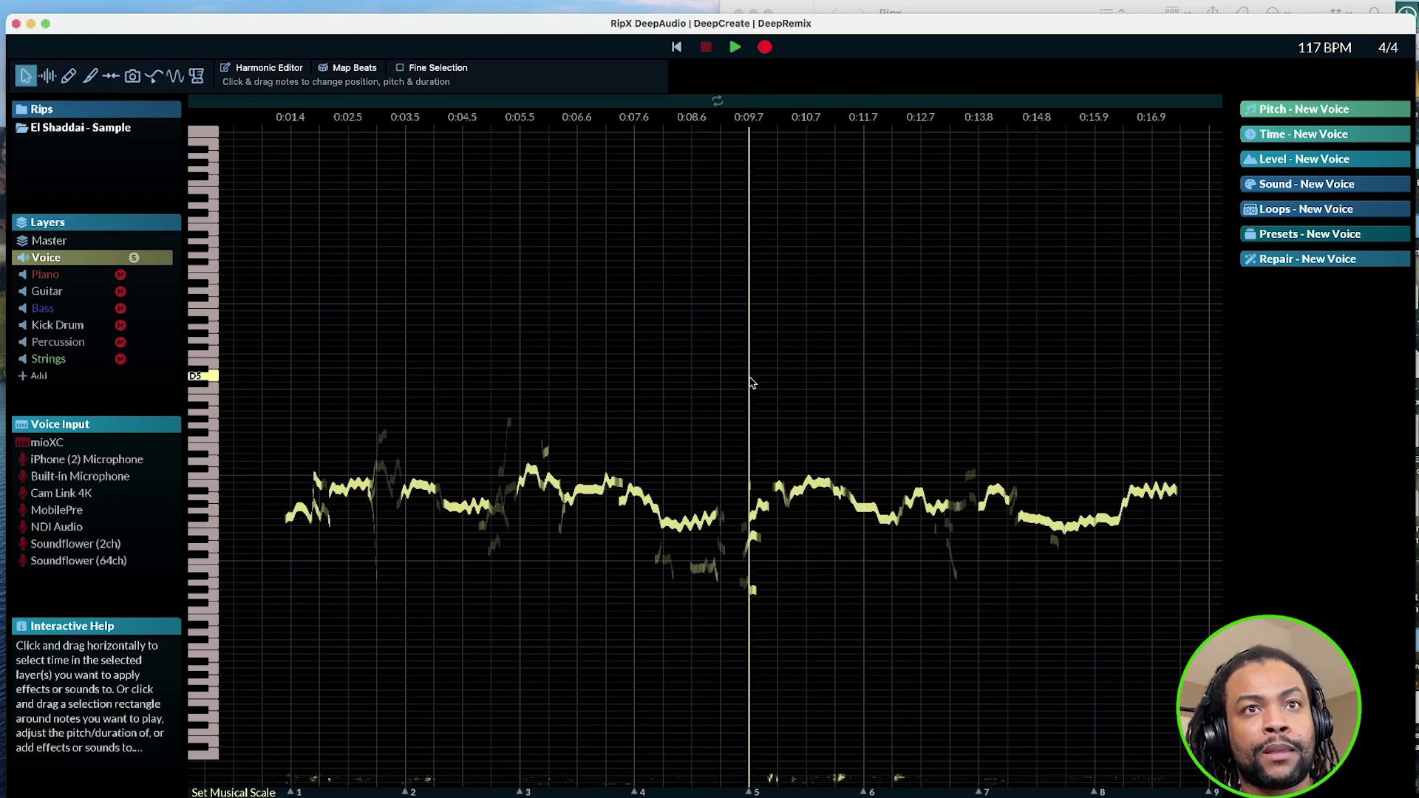
pyautogui.click(1300, 111)
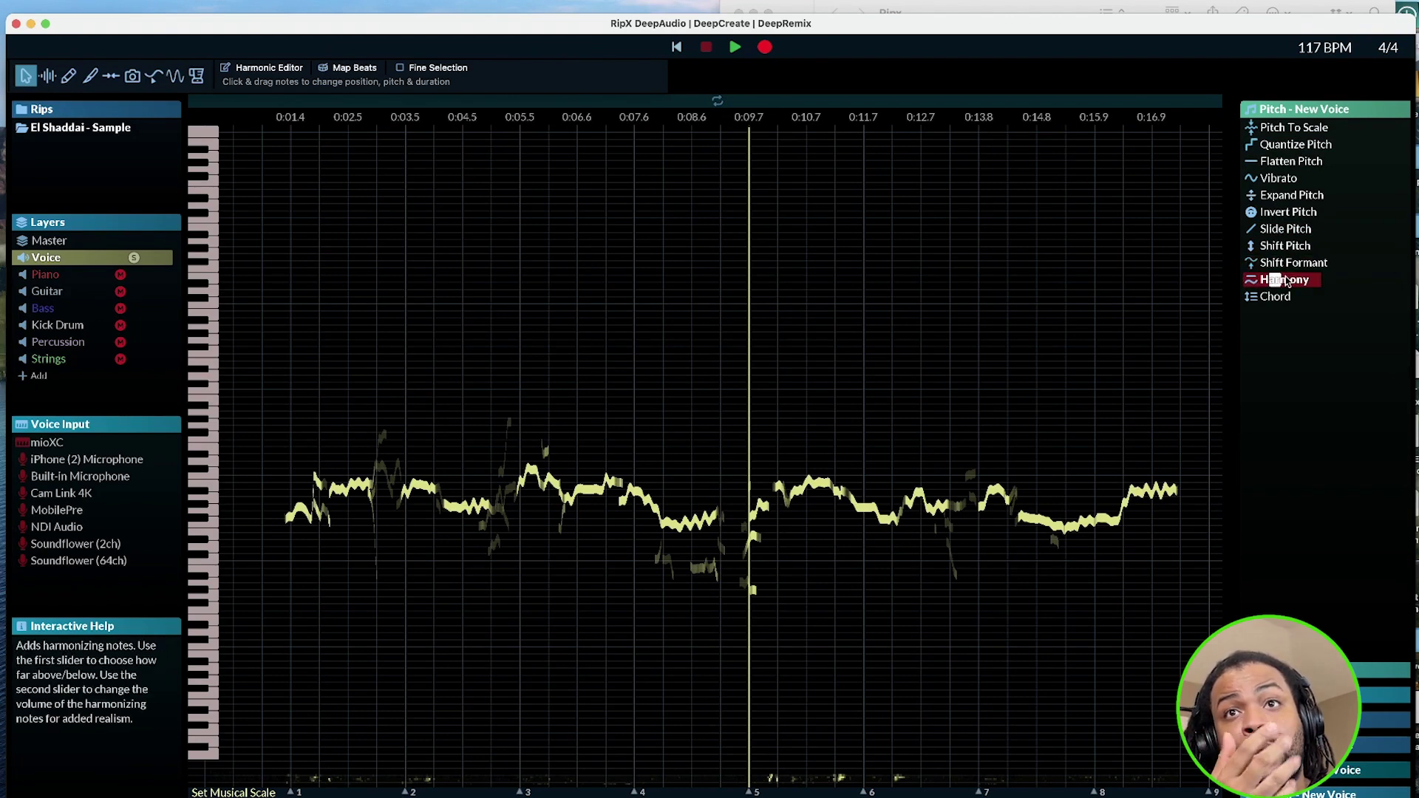
# - Try a harmony just above the long voice note around 0:10.7, and audition it from about 0:08
pyautogui.click(803, 494)
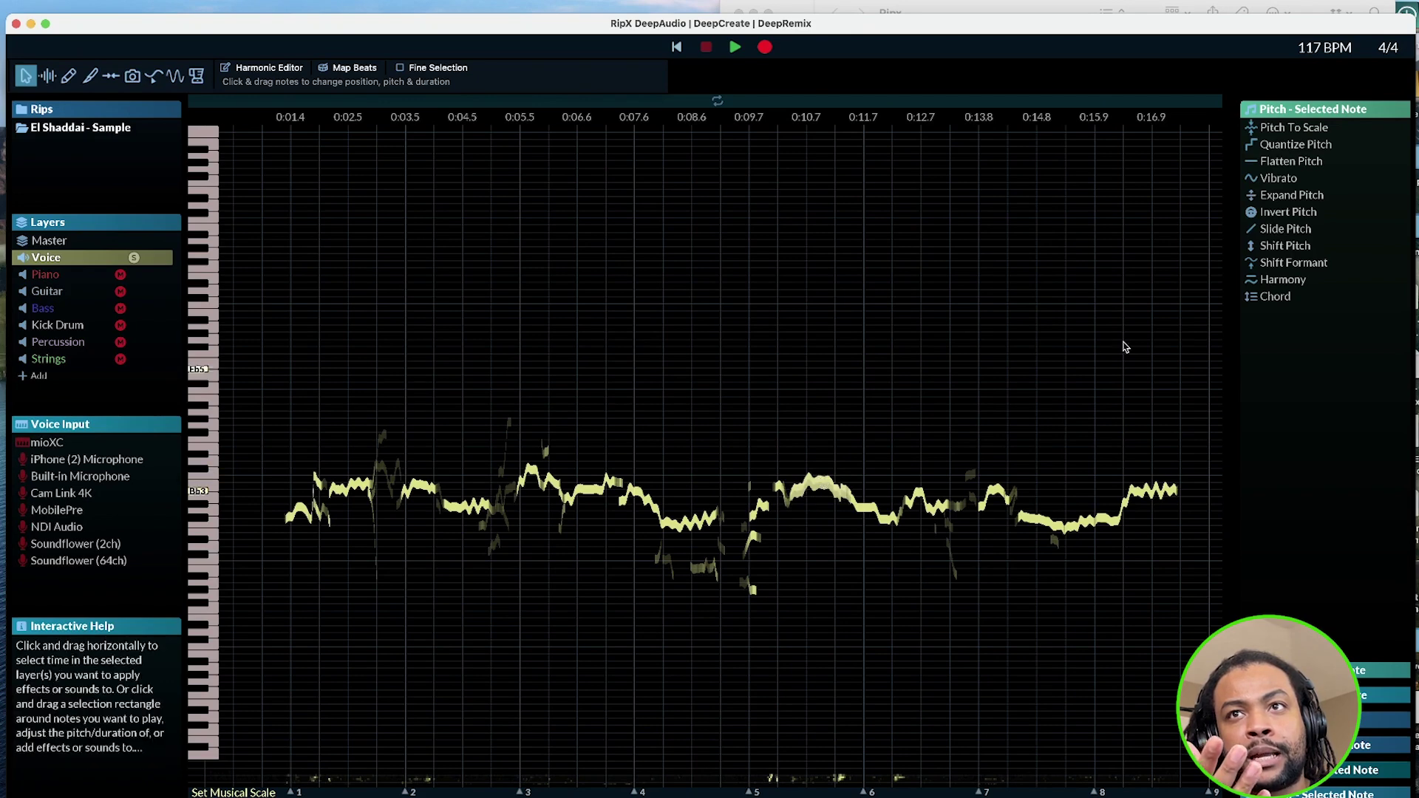
pyautogui.click(1267, 280)
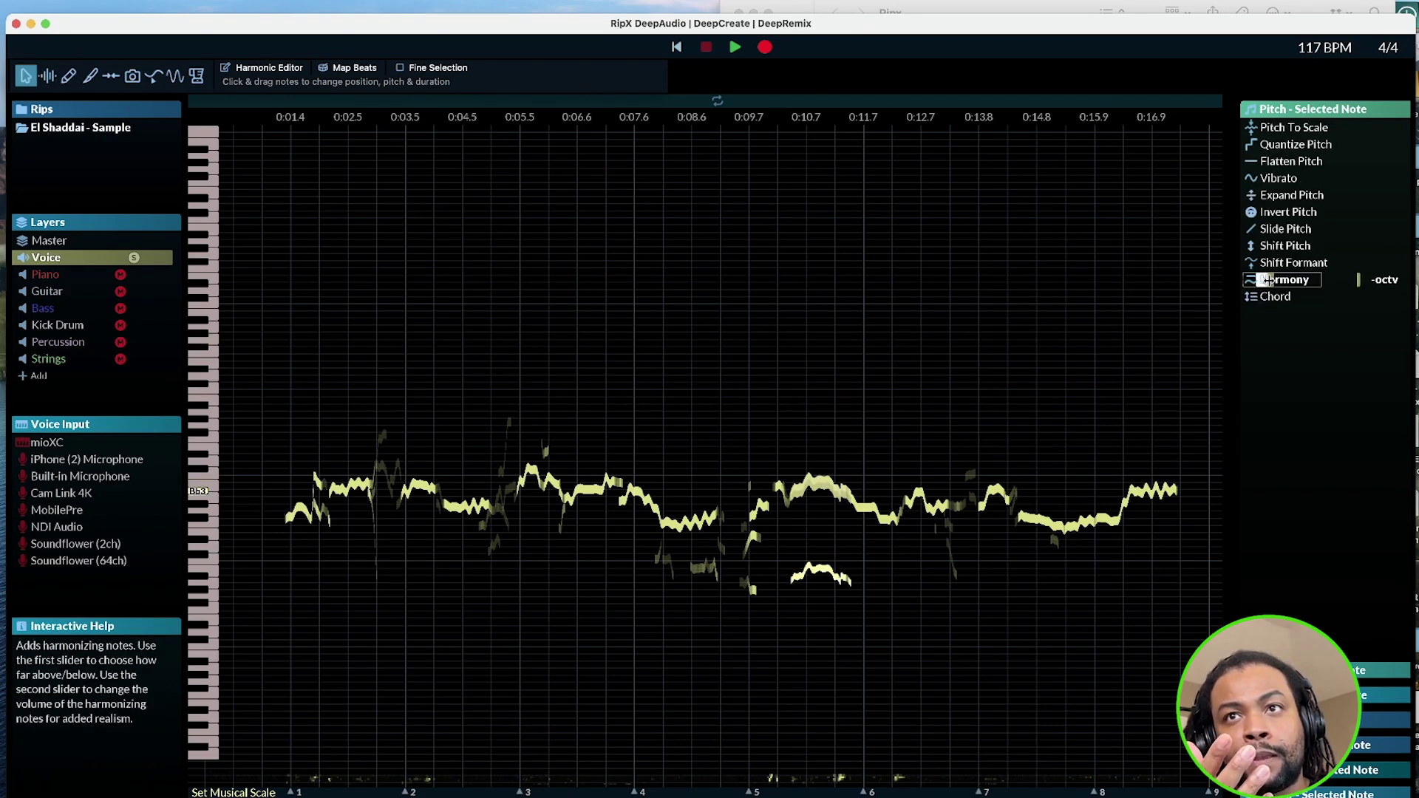
pyautogui.click(1274, 280)
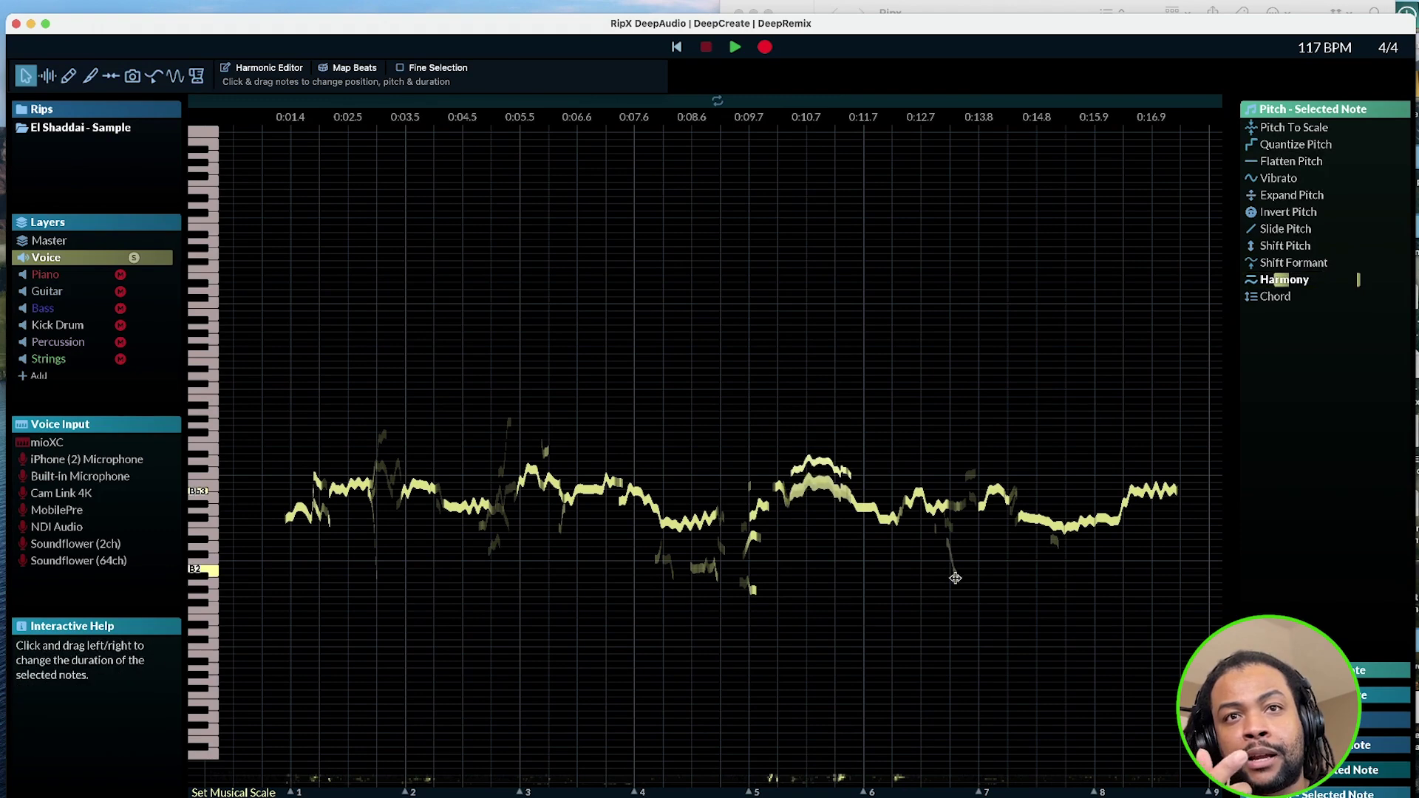
pyautogui.click(665, 135)
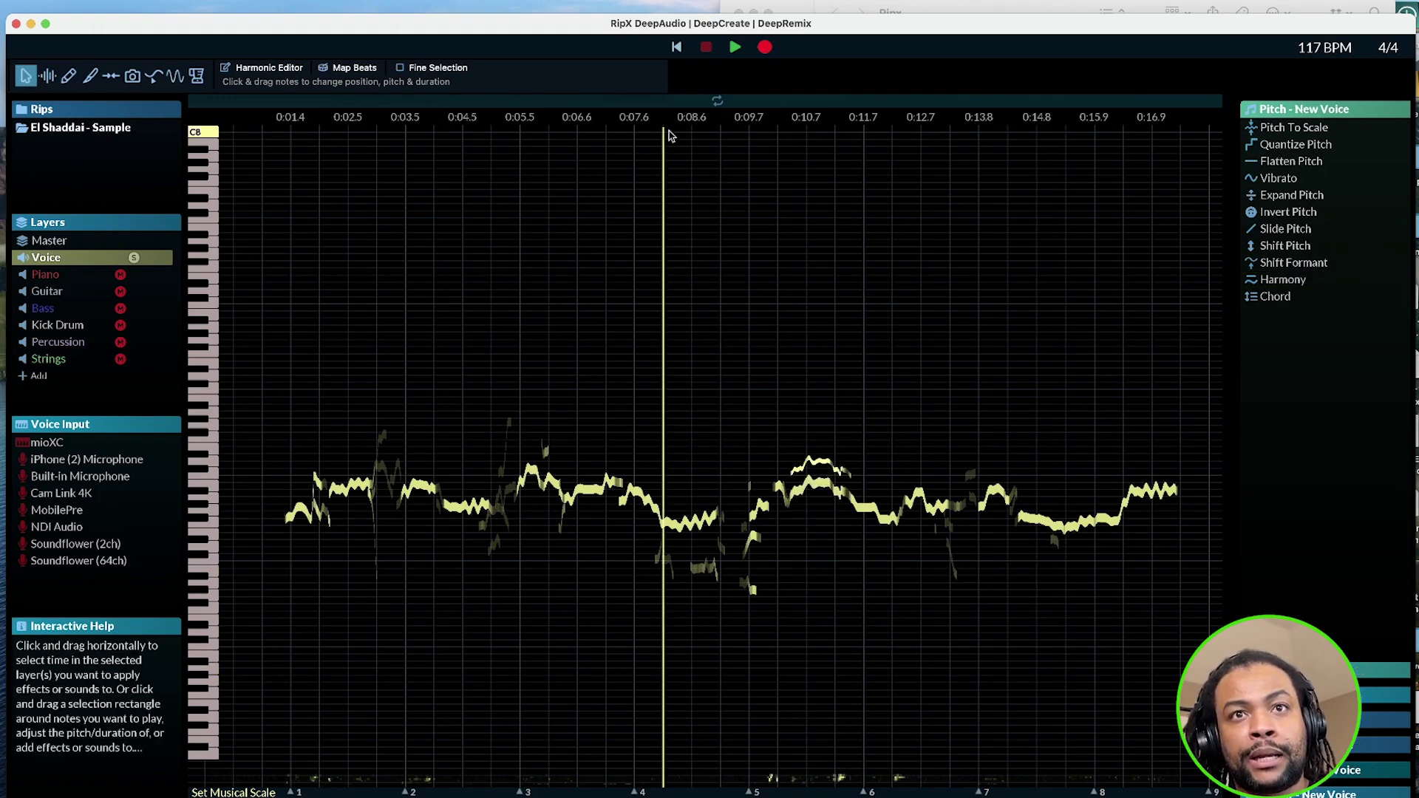
pyautogui.press('space')
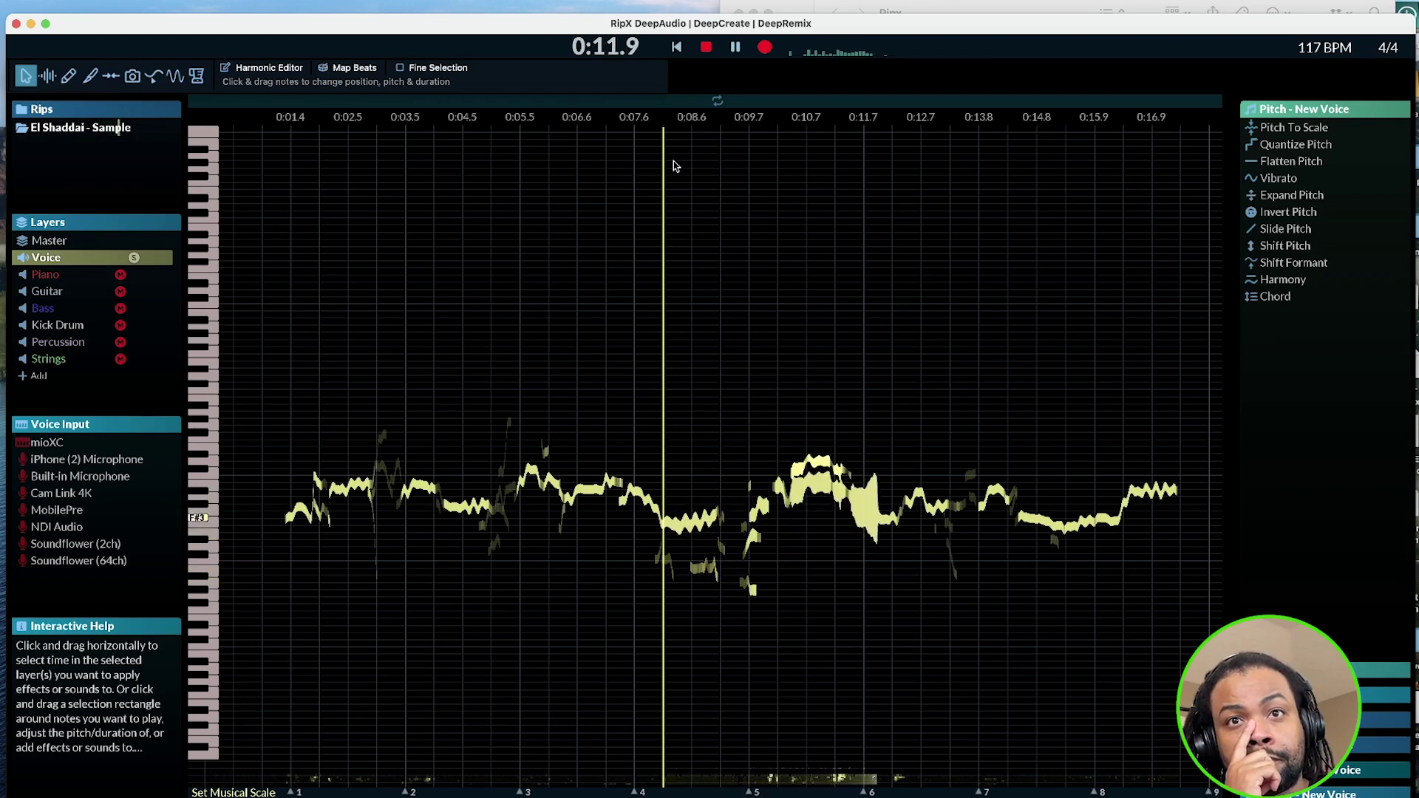
pyautogui.press('space')
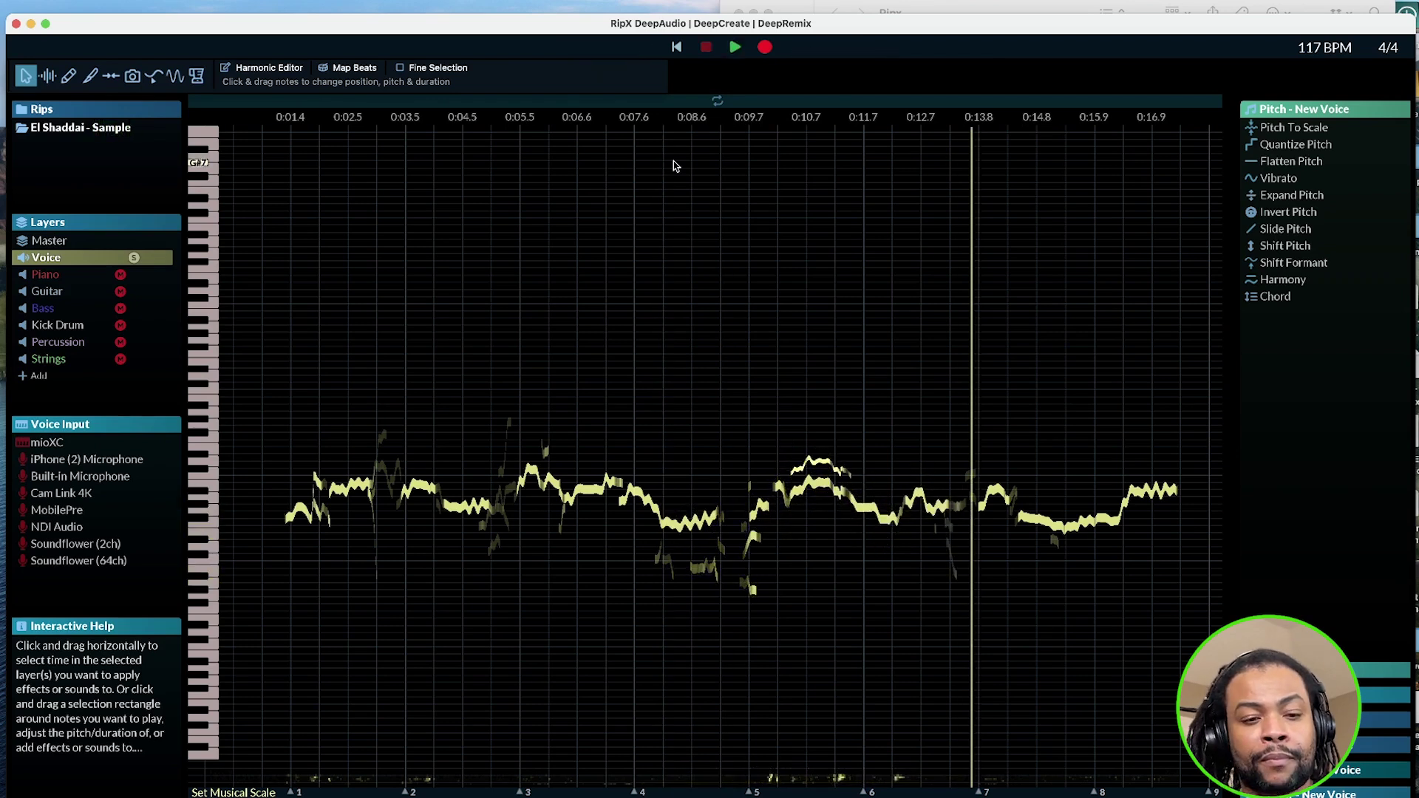
pyautogui.click(1006, 370)
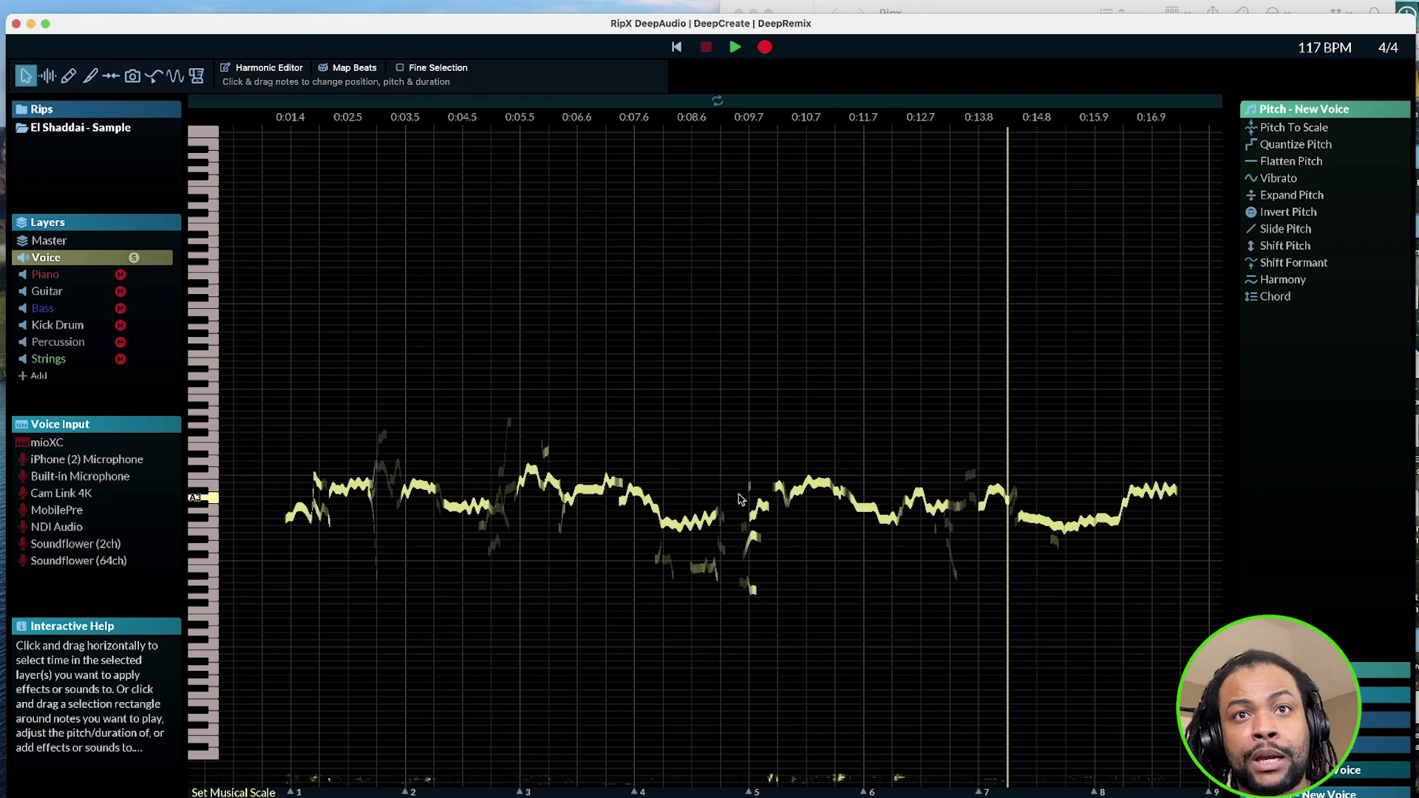
# - Add Chord notes to all voice notes from 0:09.7 to the end of the clip and audition them
pyautogui.moveTo(749, 405); pyautogui.dragTo(1175, 597)
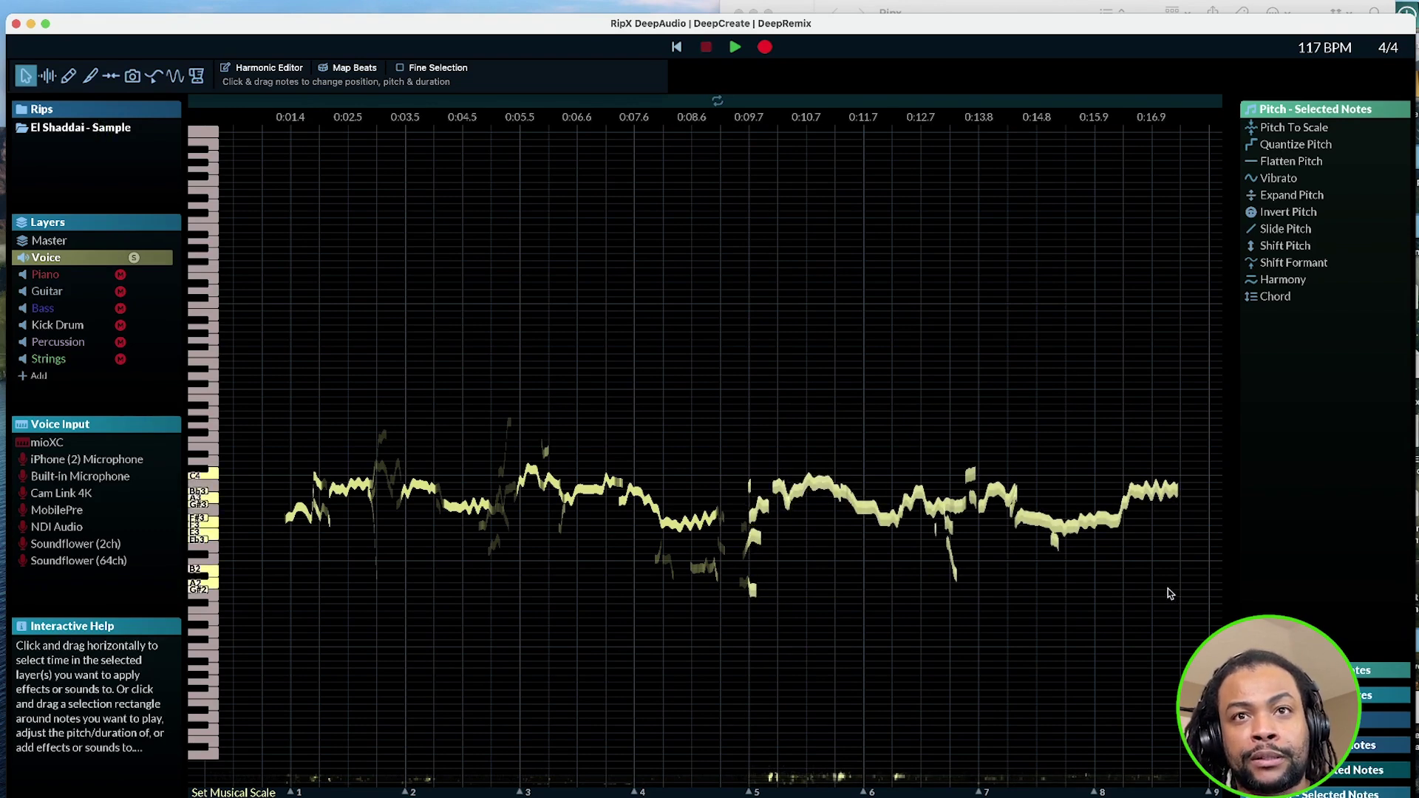
pyautogui.click(1286, 297)
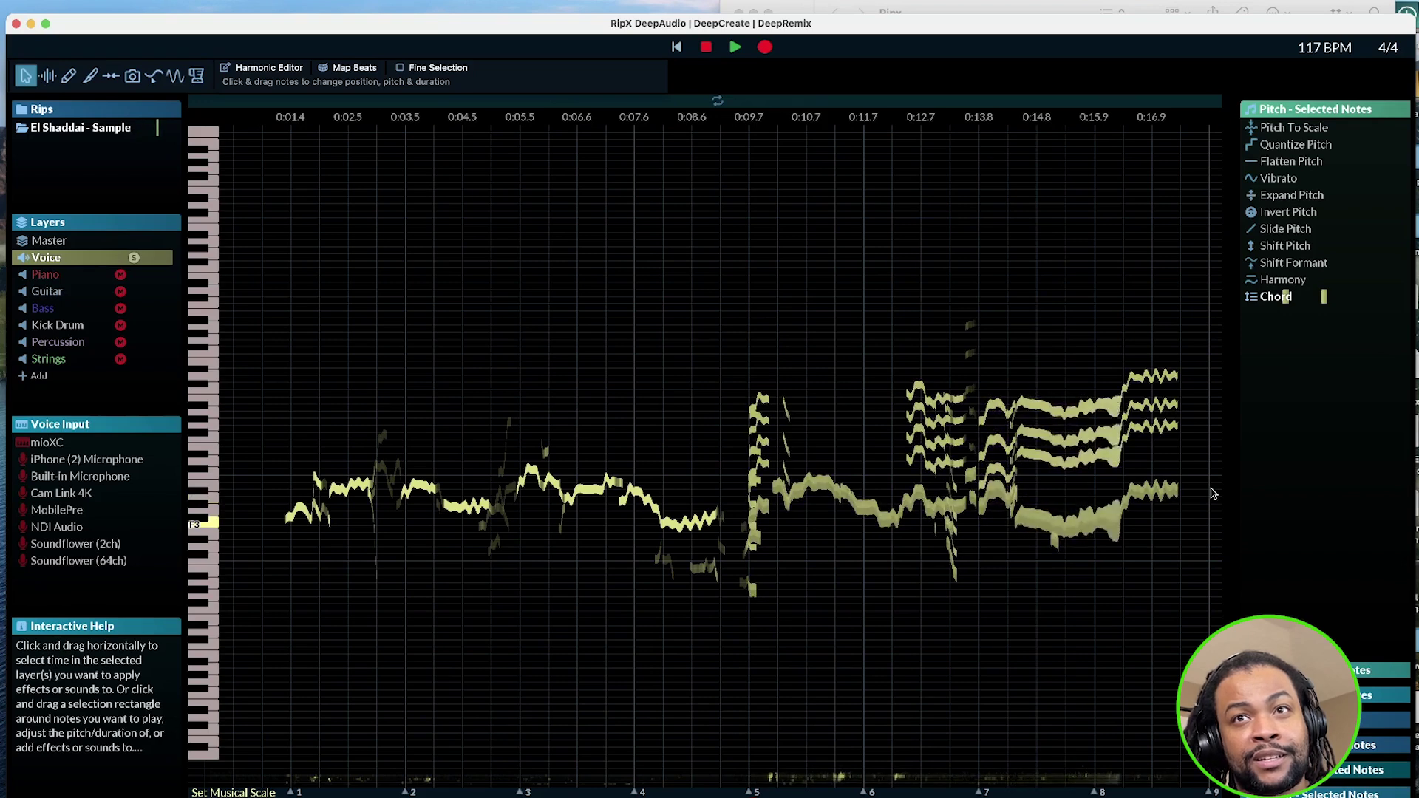
pyautogui.press('space')
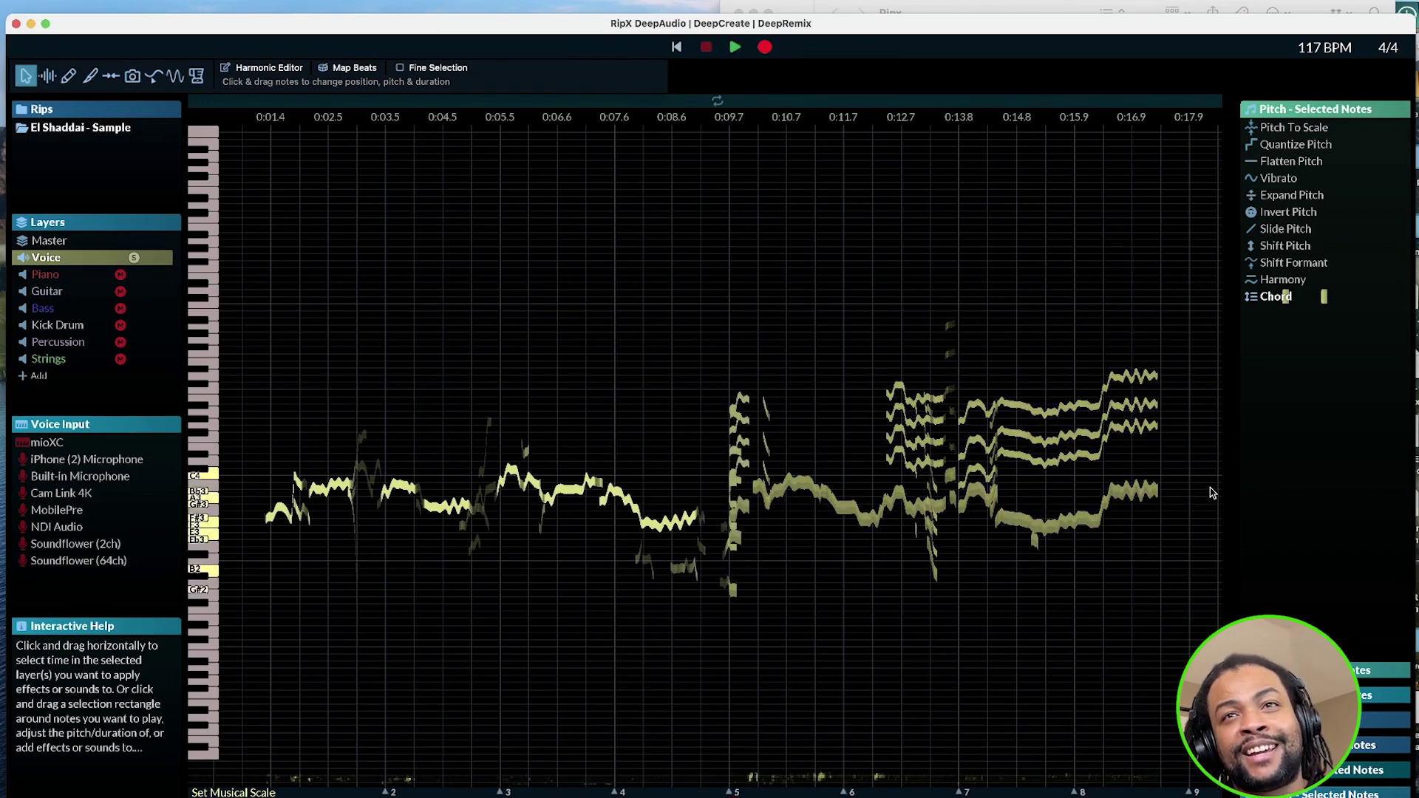
# - Stop playback, remove the added chord notes from the voice, clear the note selection and close the pitch effects
pyautogui.press('space')
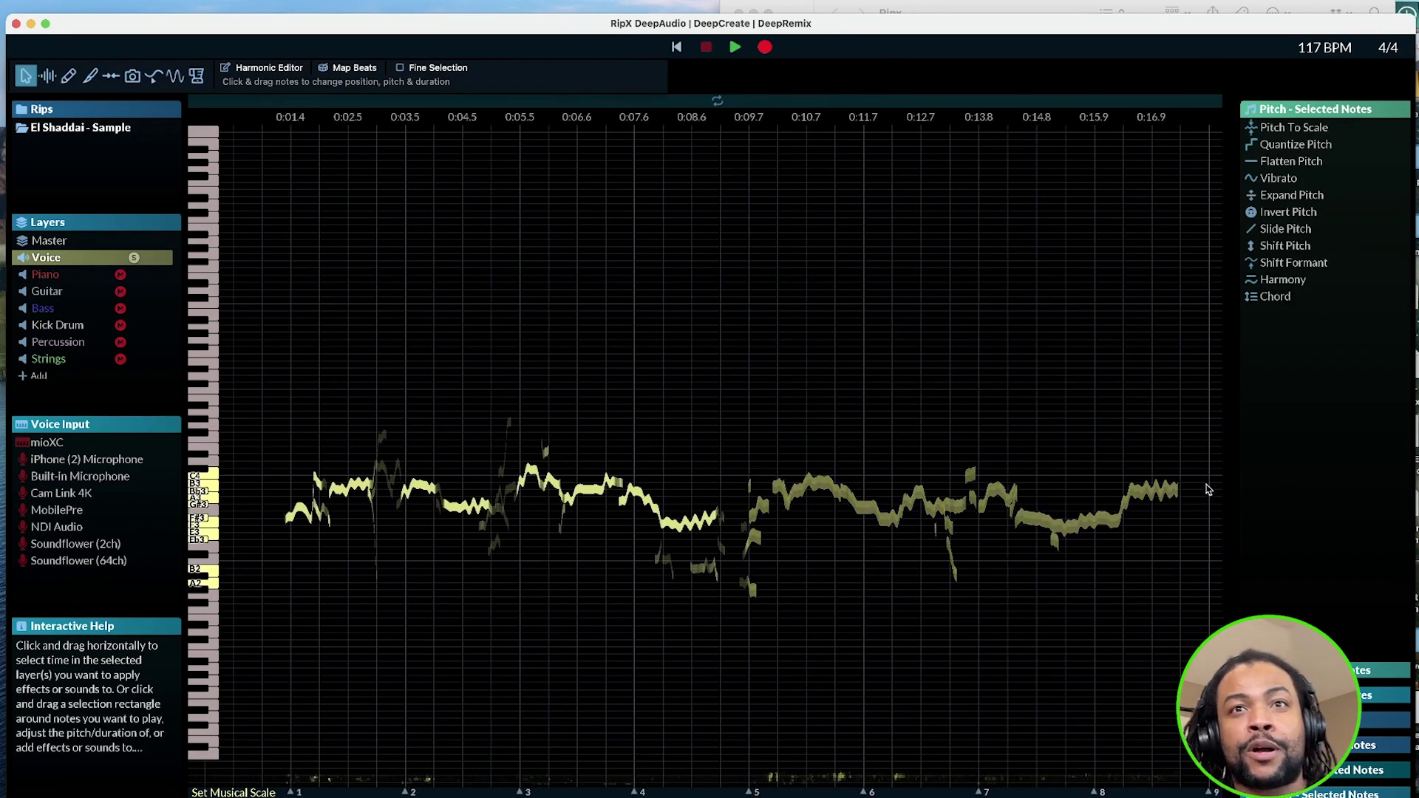
pyautogui.click(980, 665)
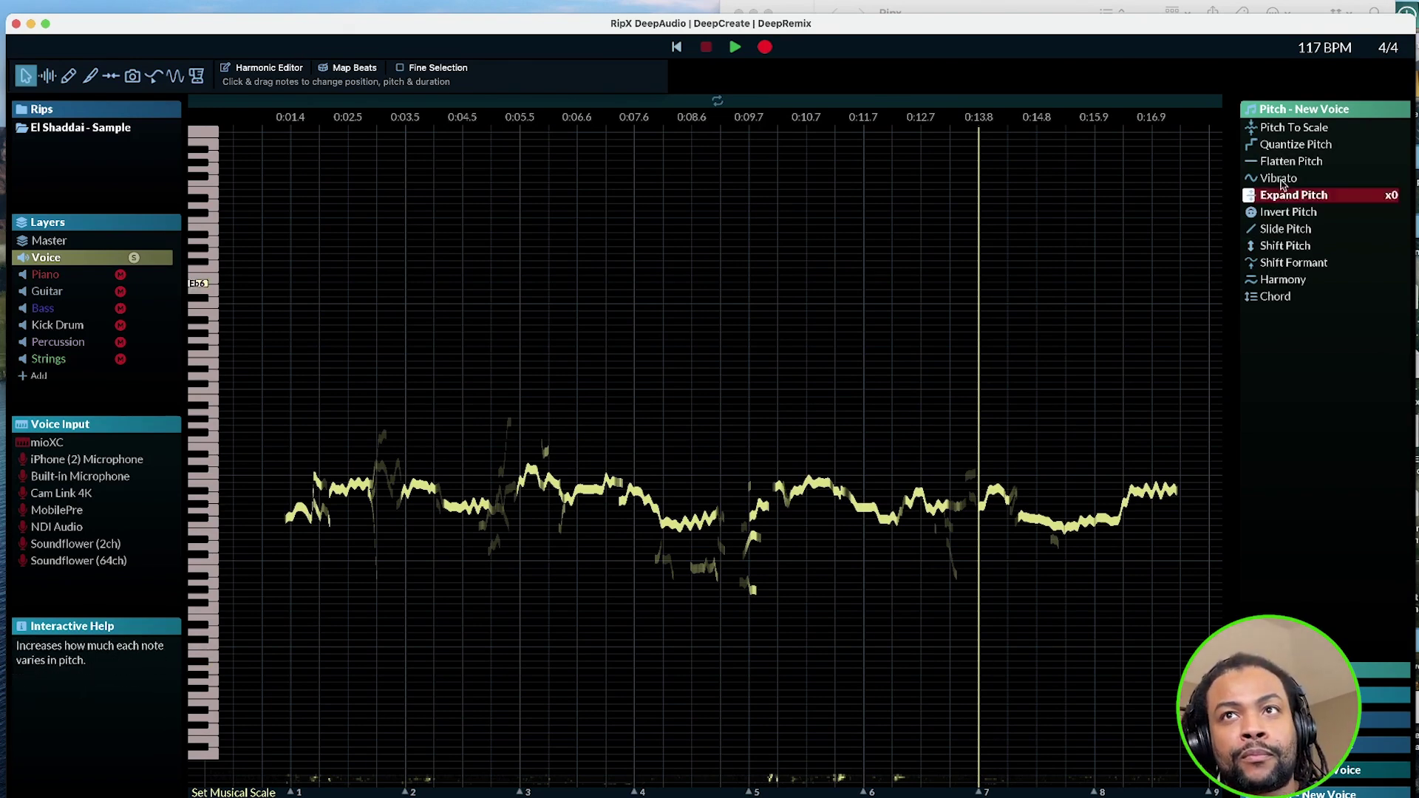
pyautogui.click(1326, 111)
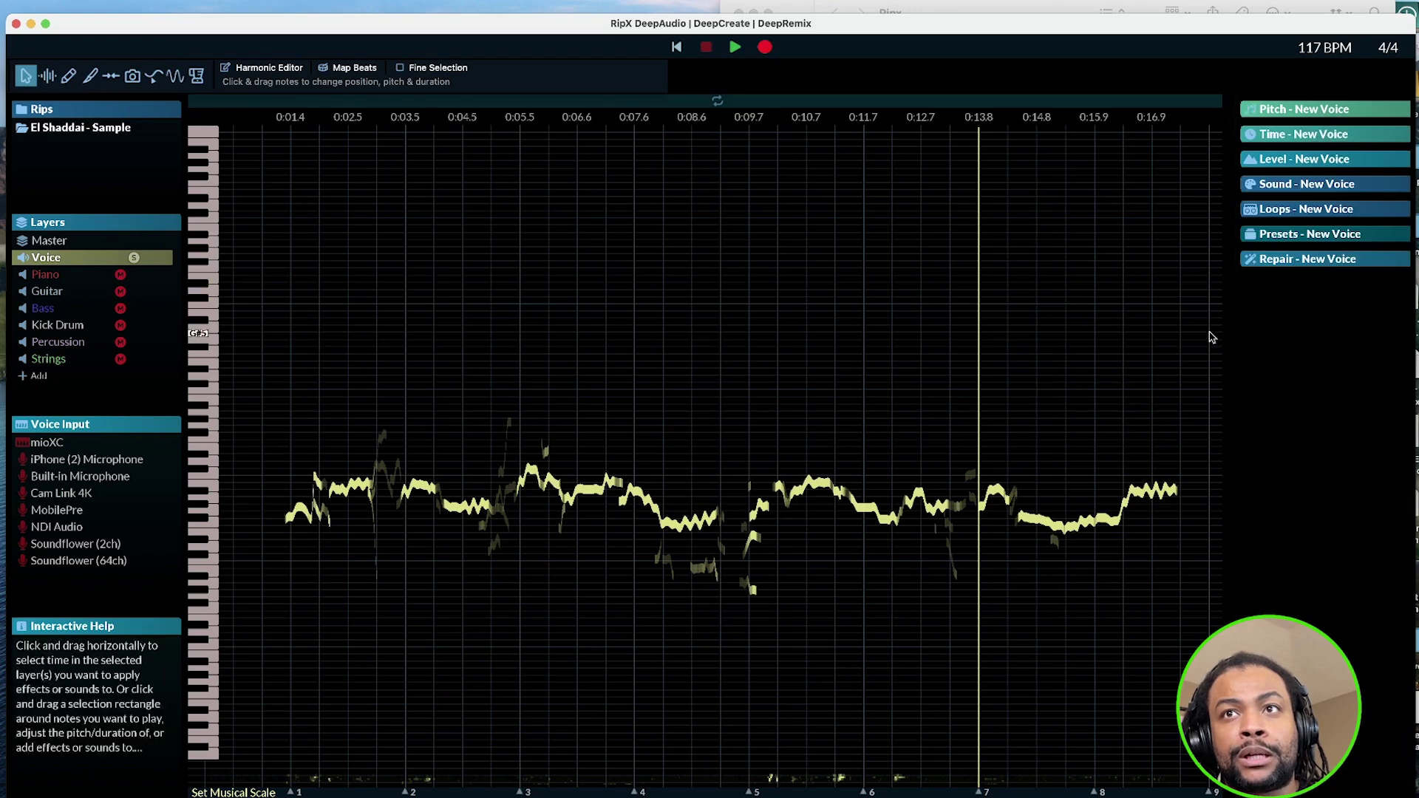
# - Examine the repair tools for the voice, such as Fundamental Level, Overtone Level, Tones & Hum and Filter Background
pyautogui.click(1322, 260)
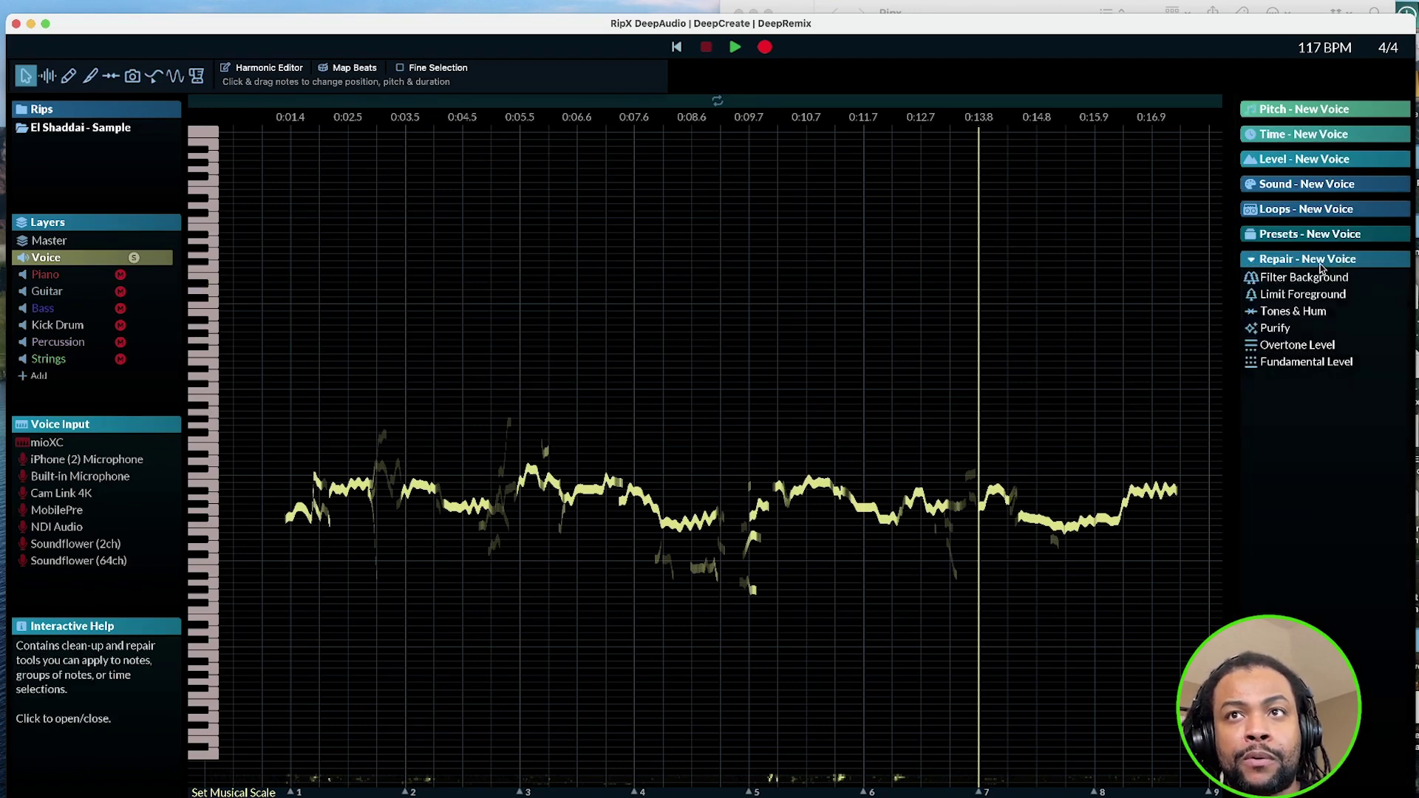
pyautogui.moveTo(1284, 351)
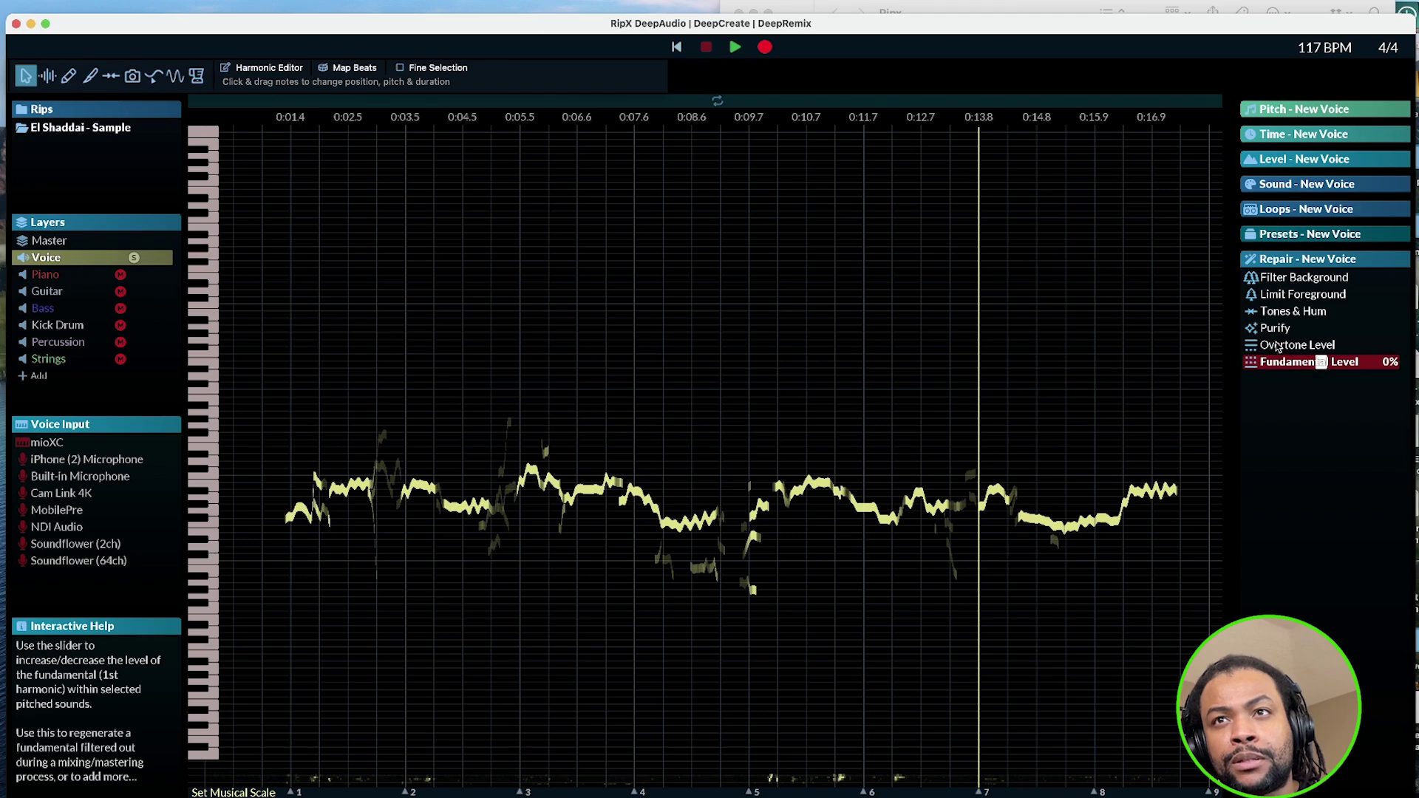
pyautogui.moveTo(1287, 315)
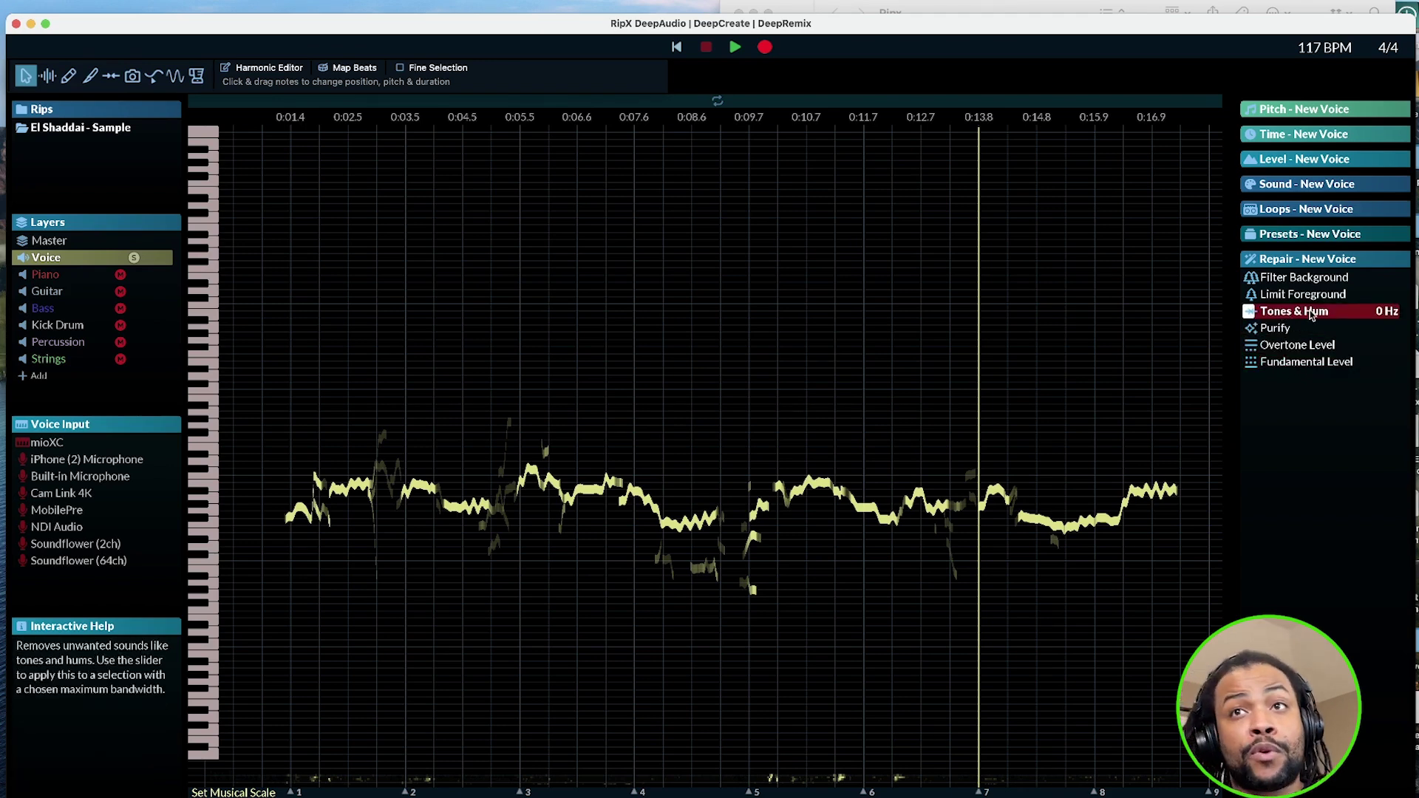
pyautogui.moveTo(1292, 285)
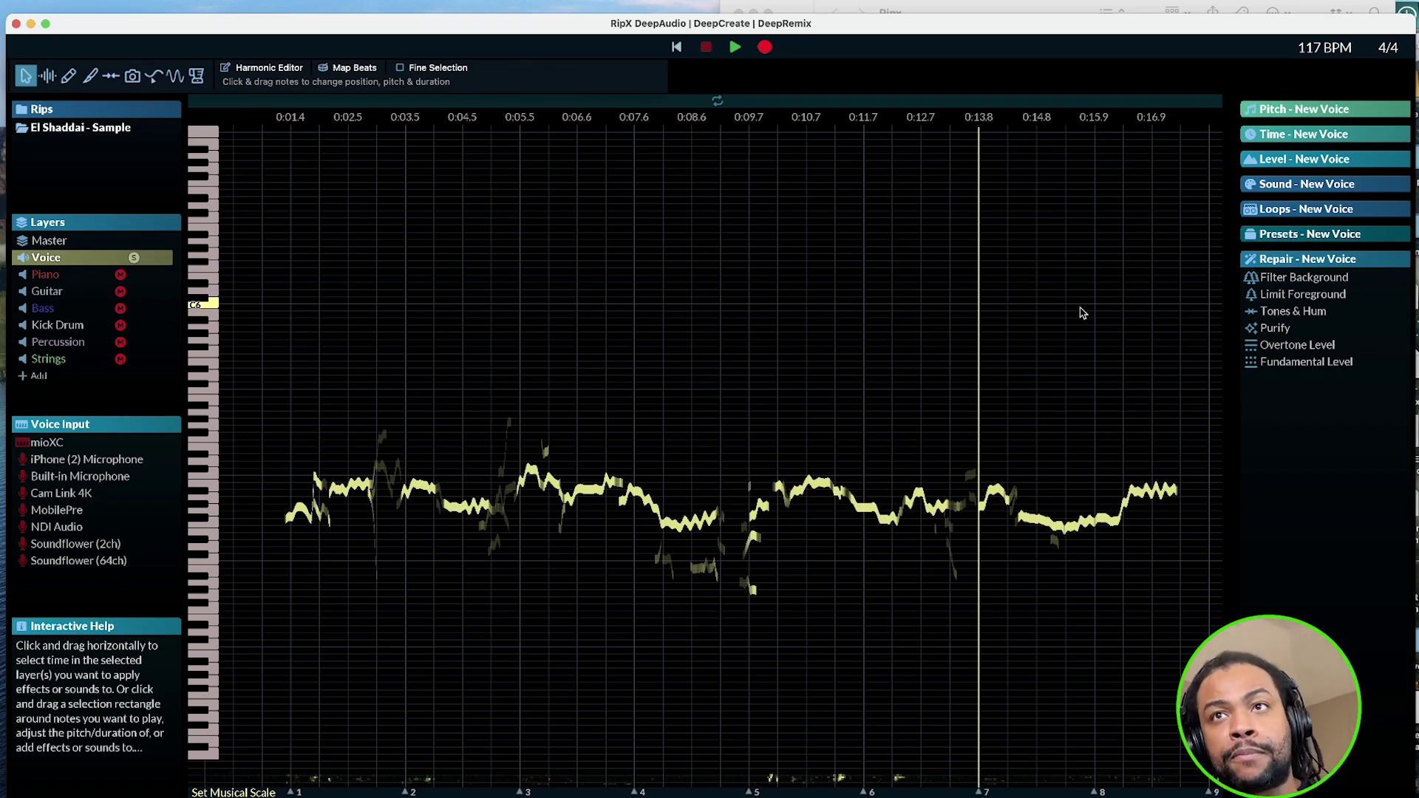
pyautogui.click(1364, 263)
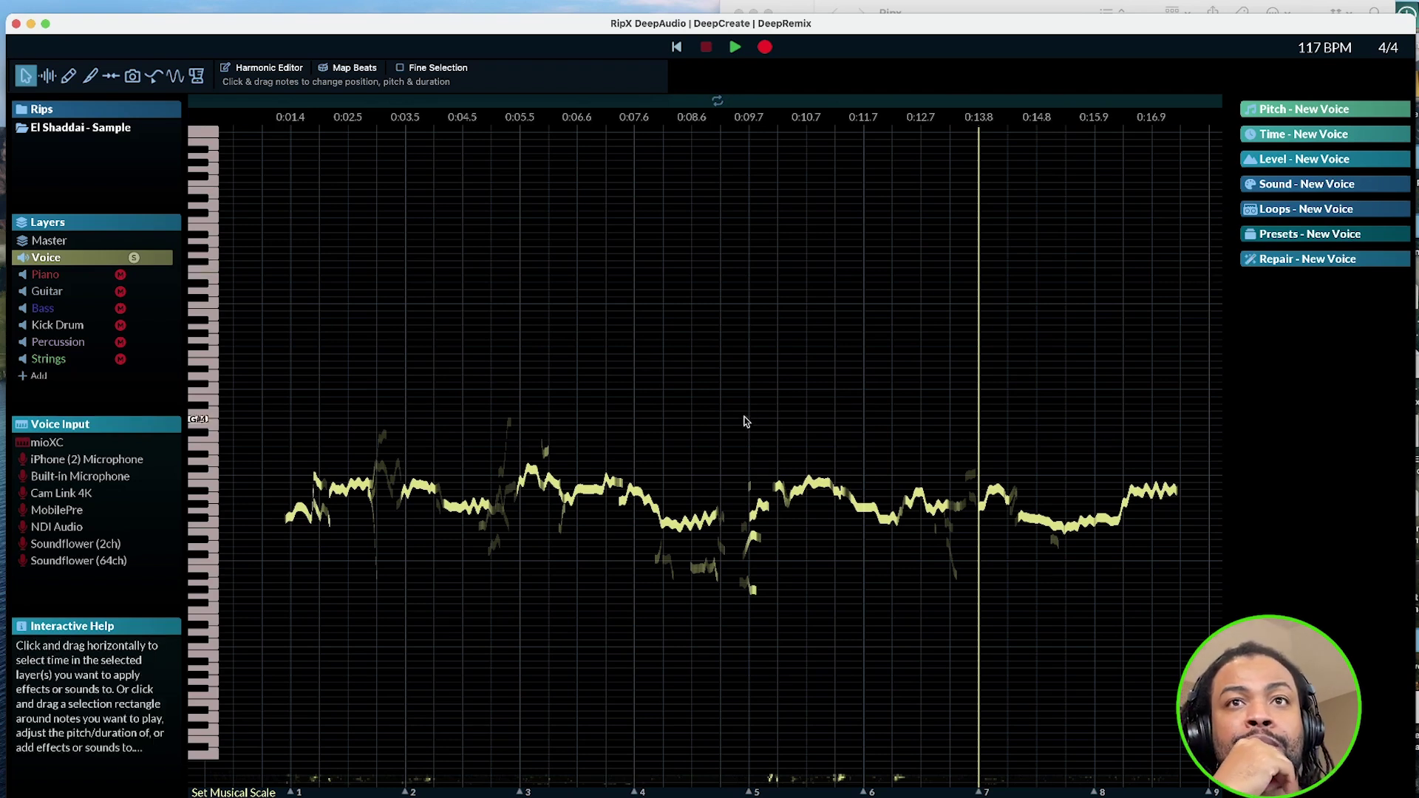
# - Select all voice notes across the whole clip and look through the time and level effects offered for them
pyautogui.click(776, 352)
pyautogui.click(691, 353)
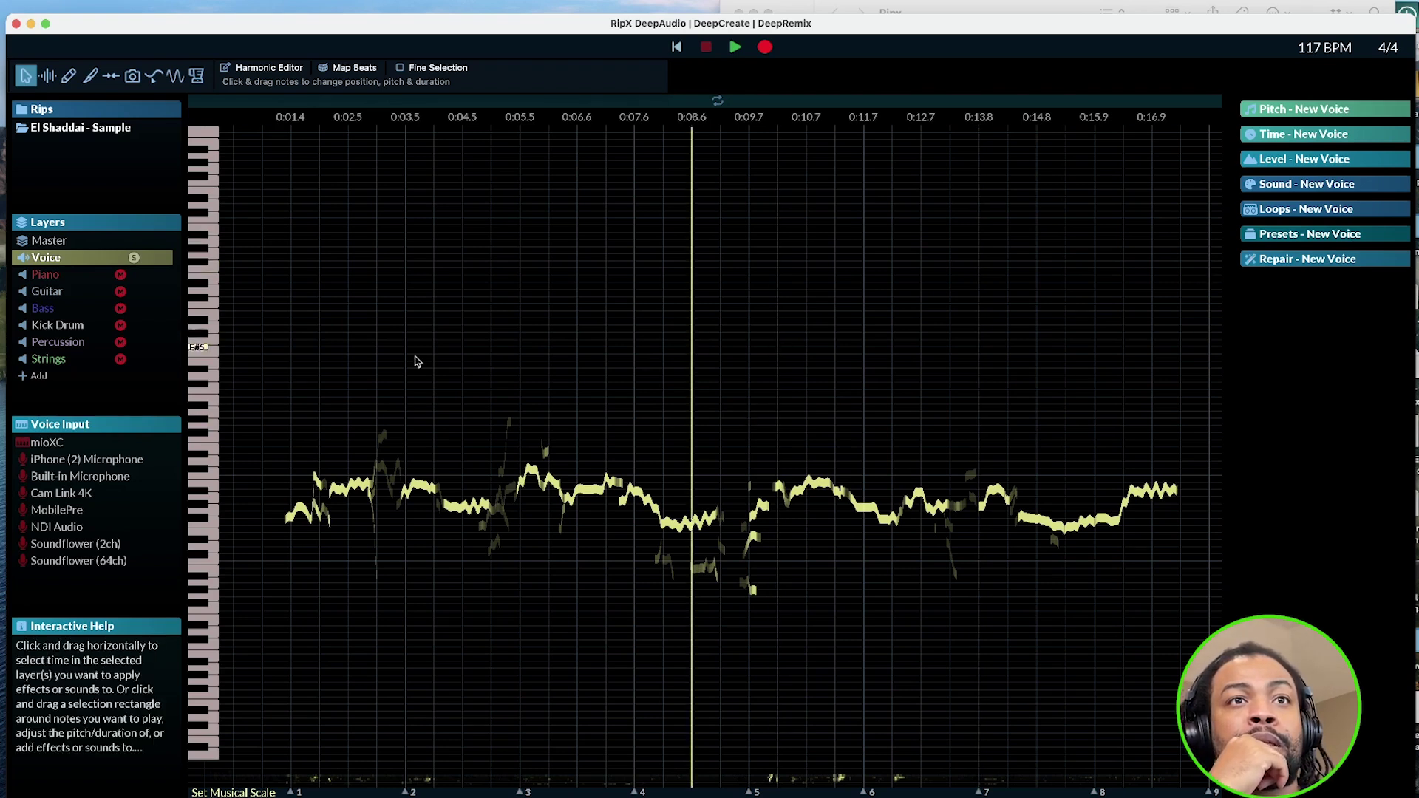
pyautogui.moveTo(262, 307); pyautogui.dragTo(1181, 597)
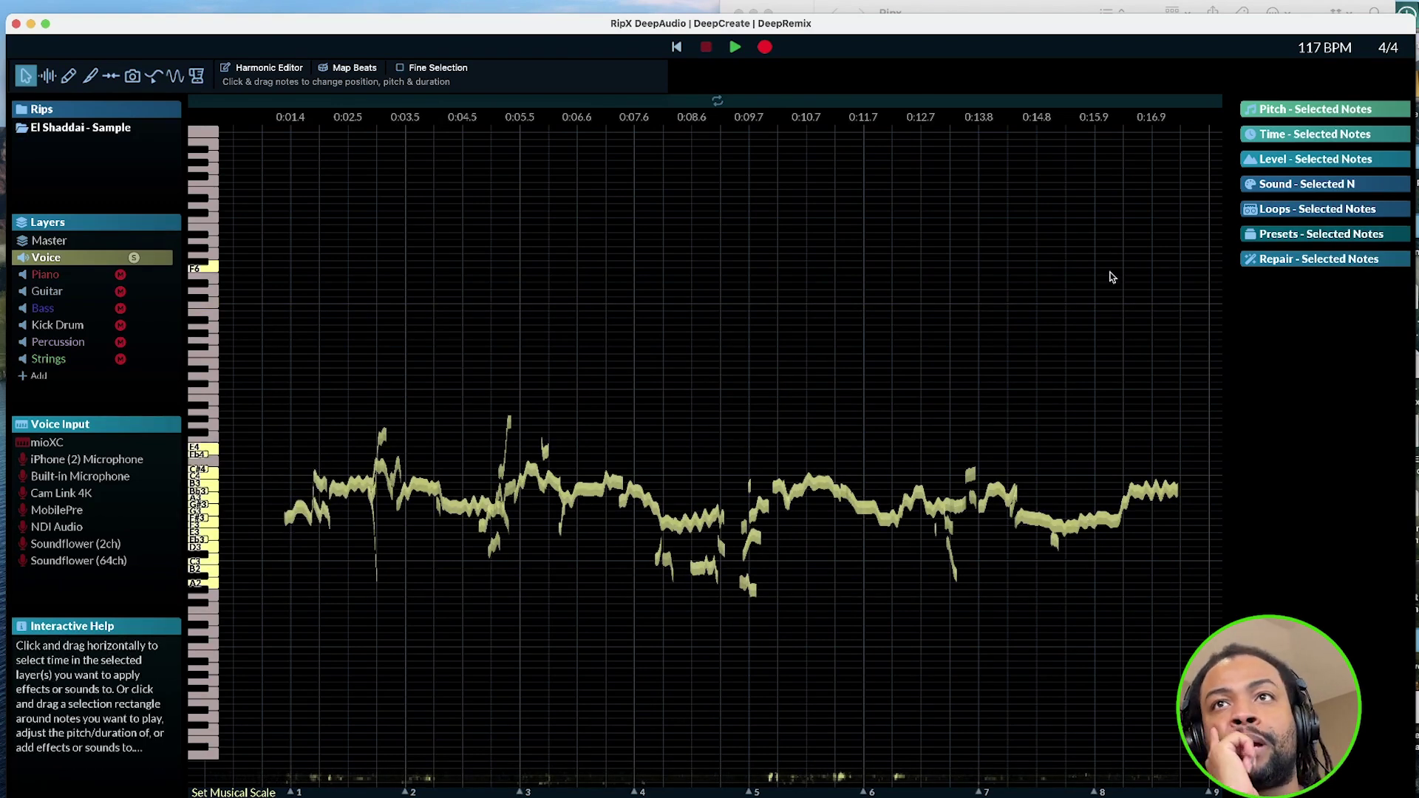
pyautogui.click(1287, 137)
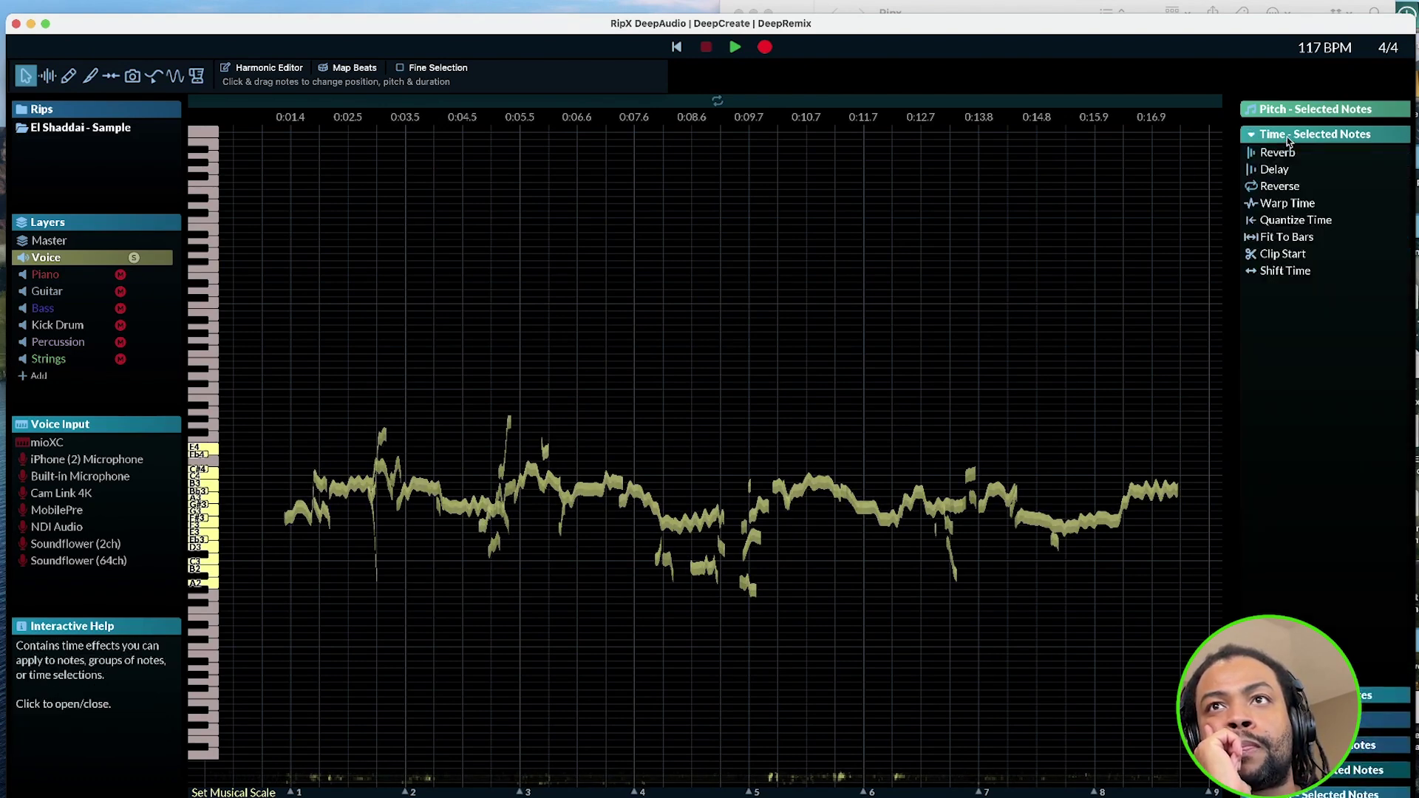
pyautogui.click(1287, 136)
pyautogui.click(1292, 170)
pyautogui.click(1292, 171)
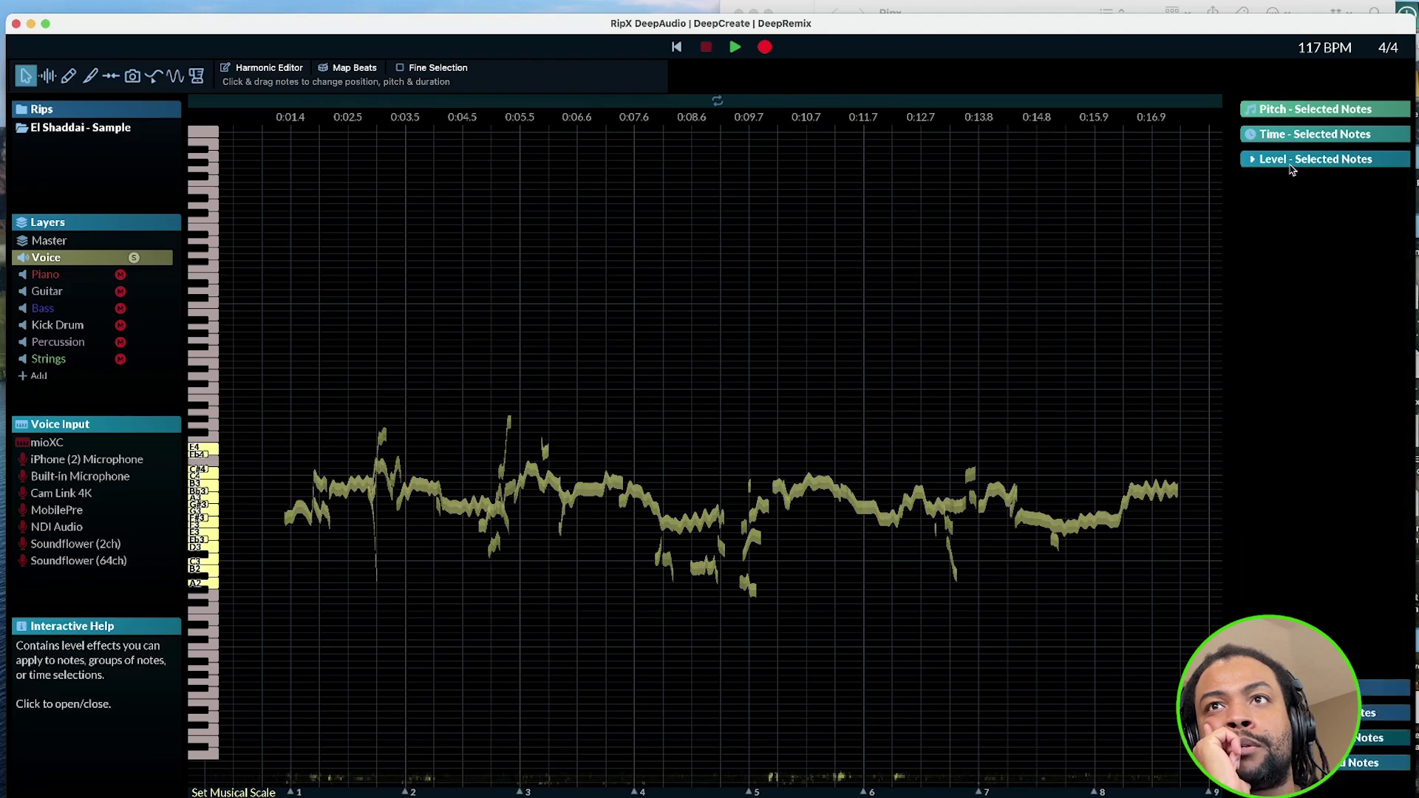
# - Try the Acoustic guitar sound on the selected voice notes at 77% and at 51%, and audition it
pyautogui.click(1297, 189)
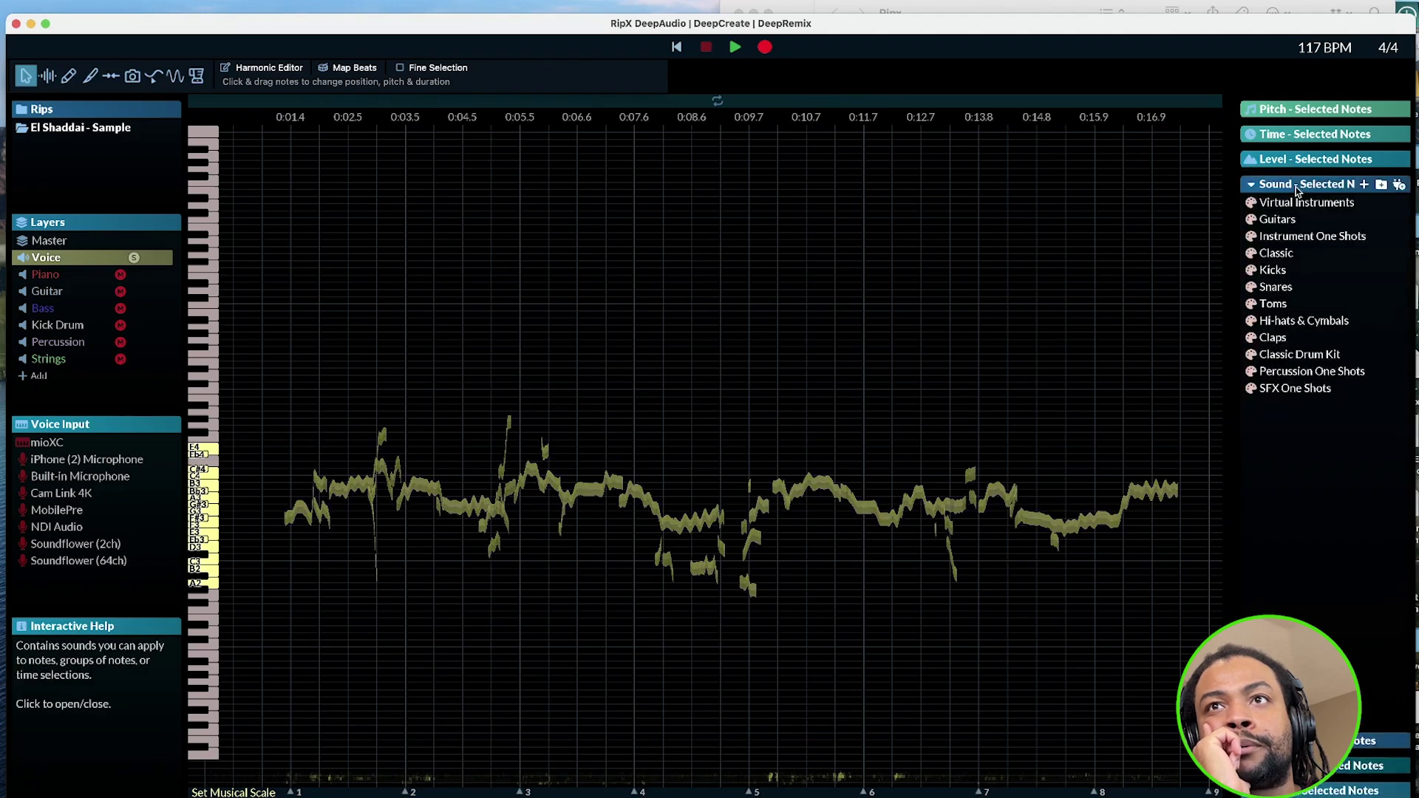
pyautogui.click(1276, 220)
pyautogui.click(1298, 236)
pyautogui.moveTo(1299, 237); pyautogui.dragTo(1360, 232)
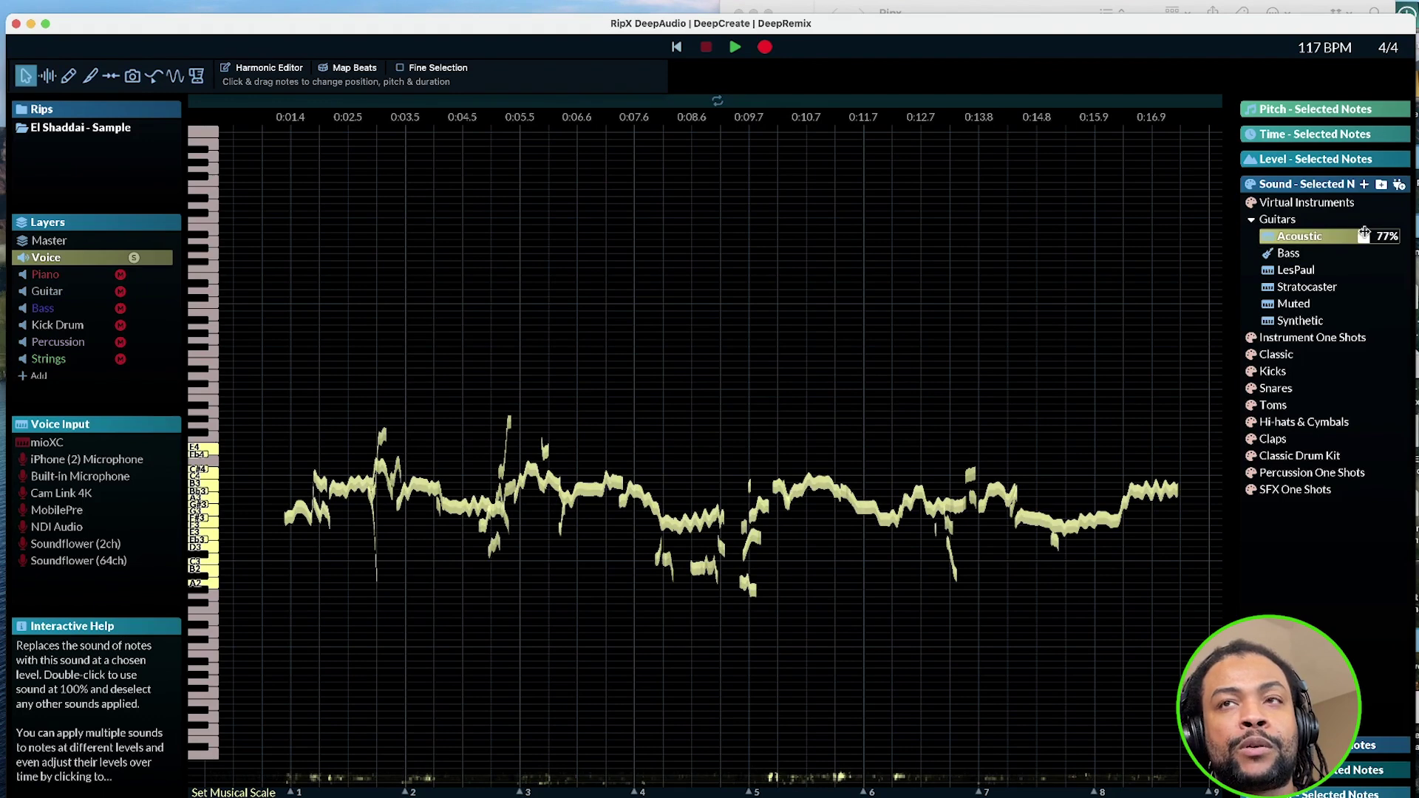
pyautogui.press('space')
pyautogui.moveTo(1364, 233); pyautogui.dragTo(1396, 235)
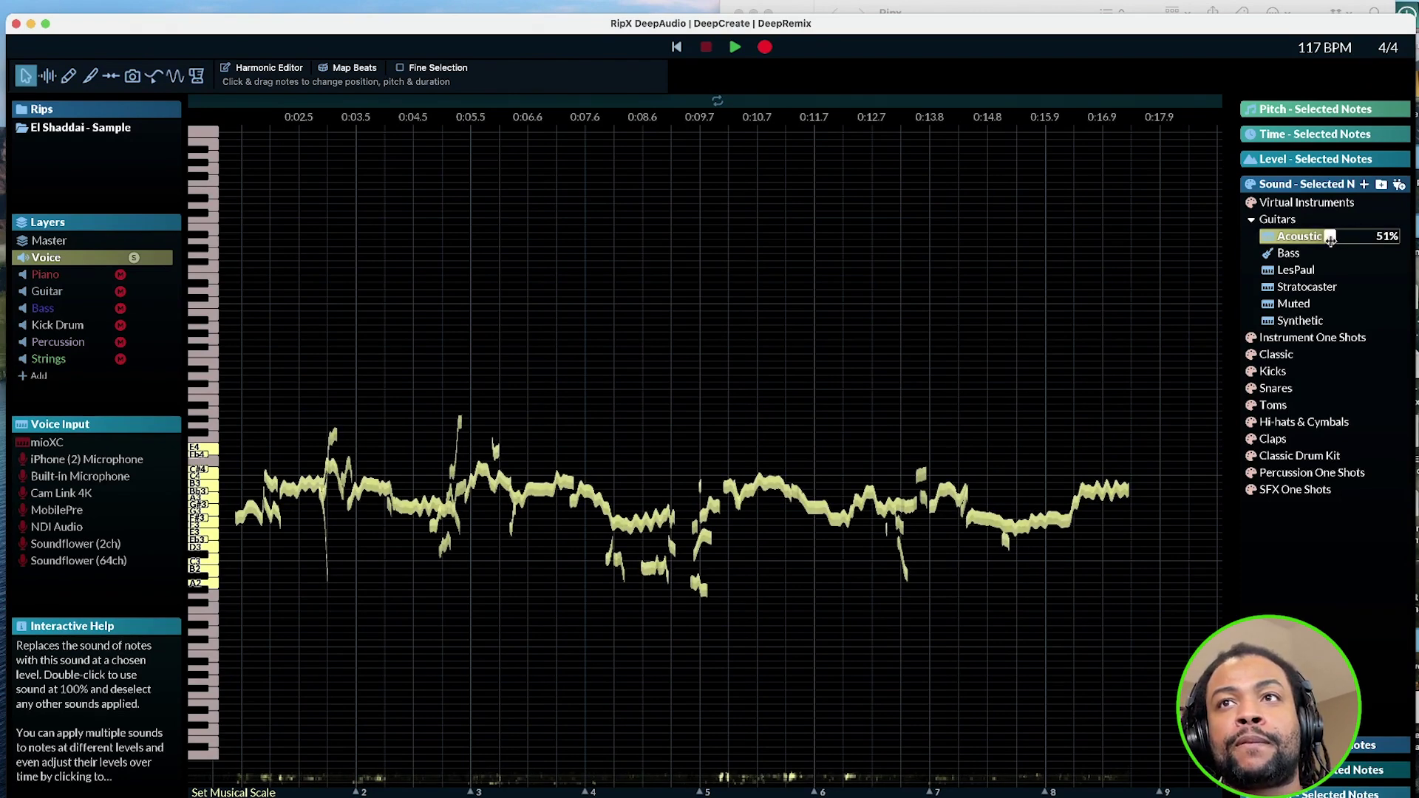
pyautogui.click(1330, 240)
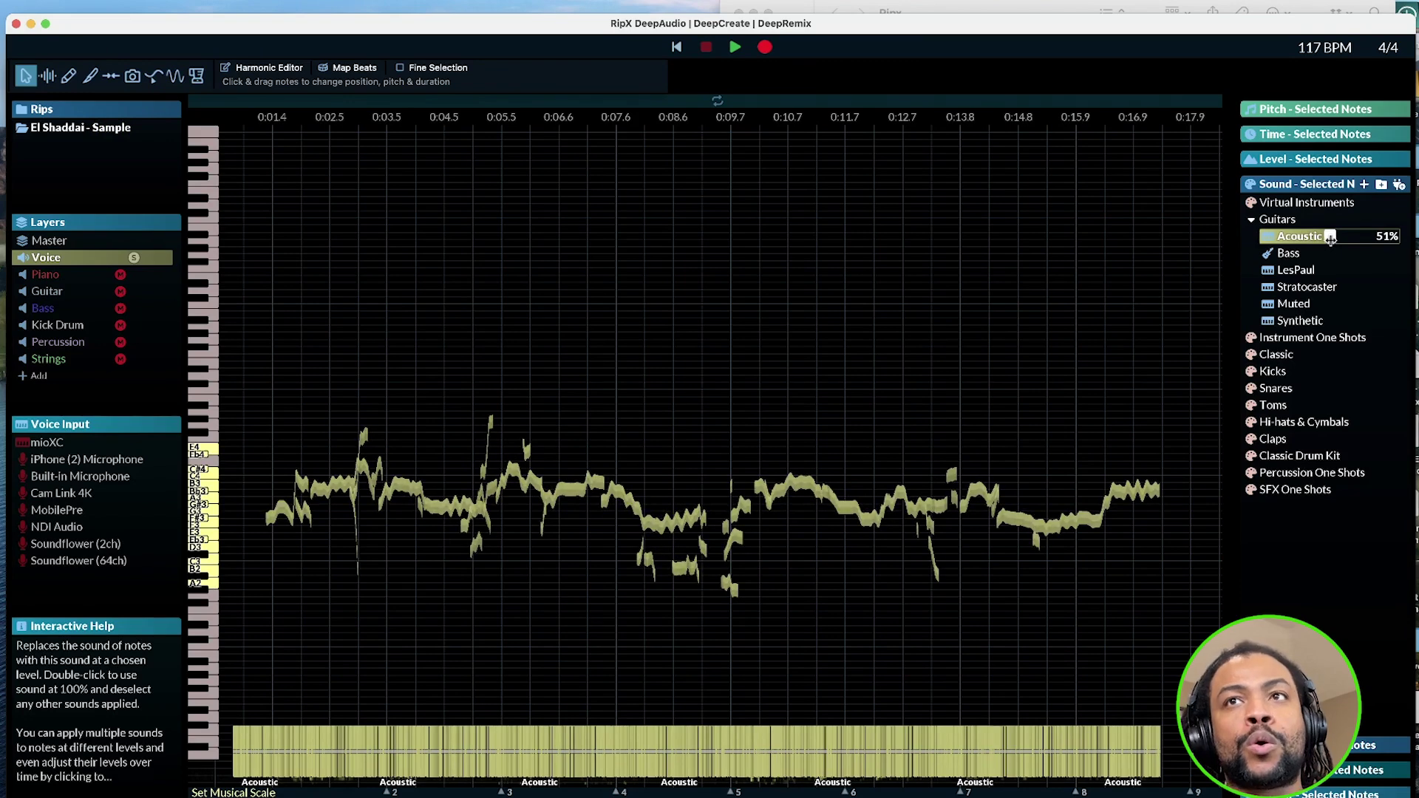
# - Remove the Acoustic guitar sound from the voice notes, close the sound list and clear the note selection
pyautogui.moveTo(1328, 238); pyautogui.dragTo(1261, 241)
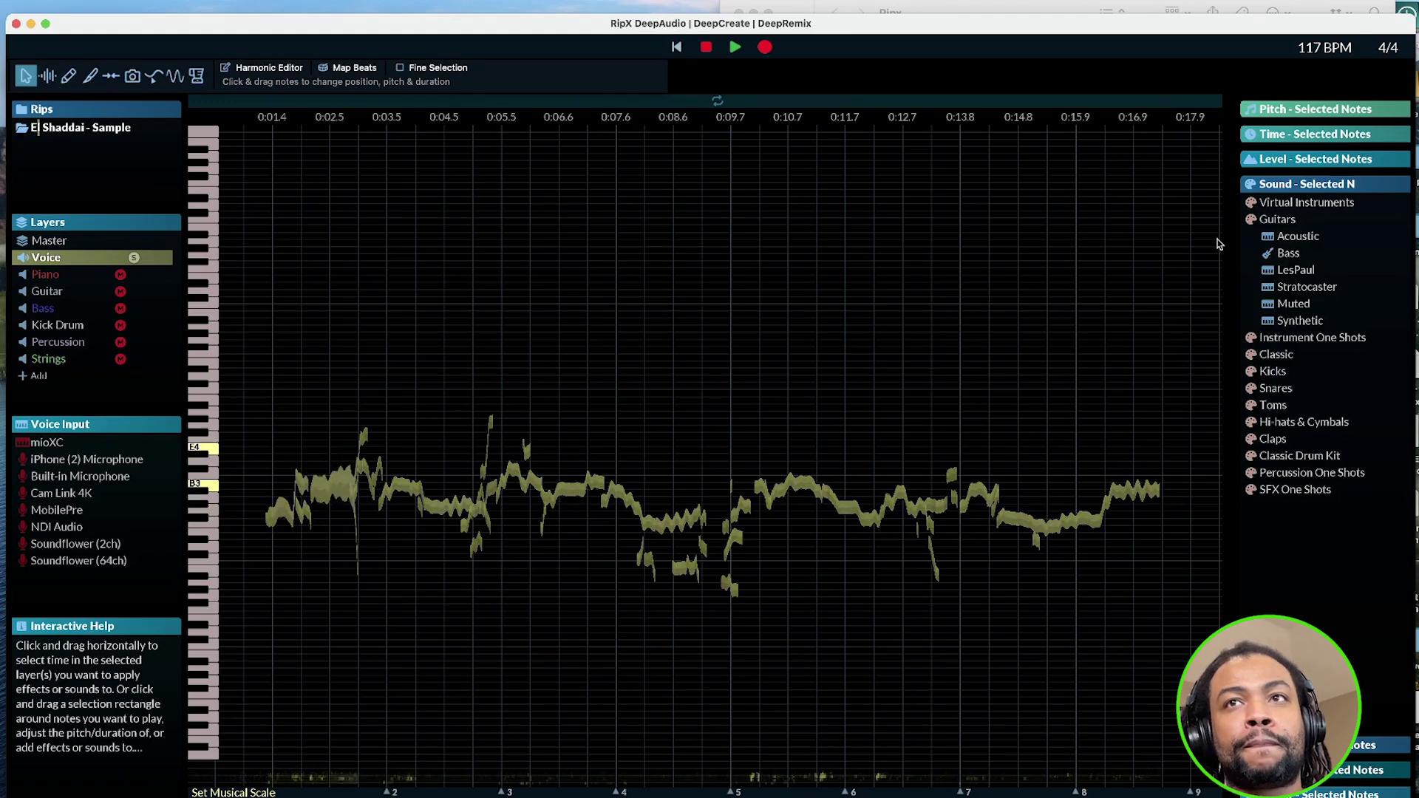
pyautogui.click(1291, 186)
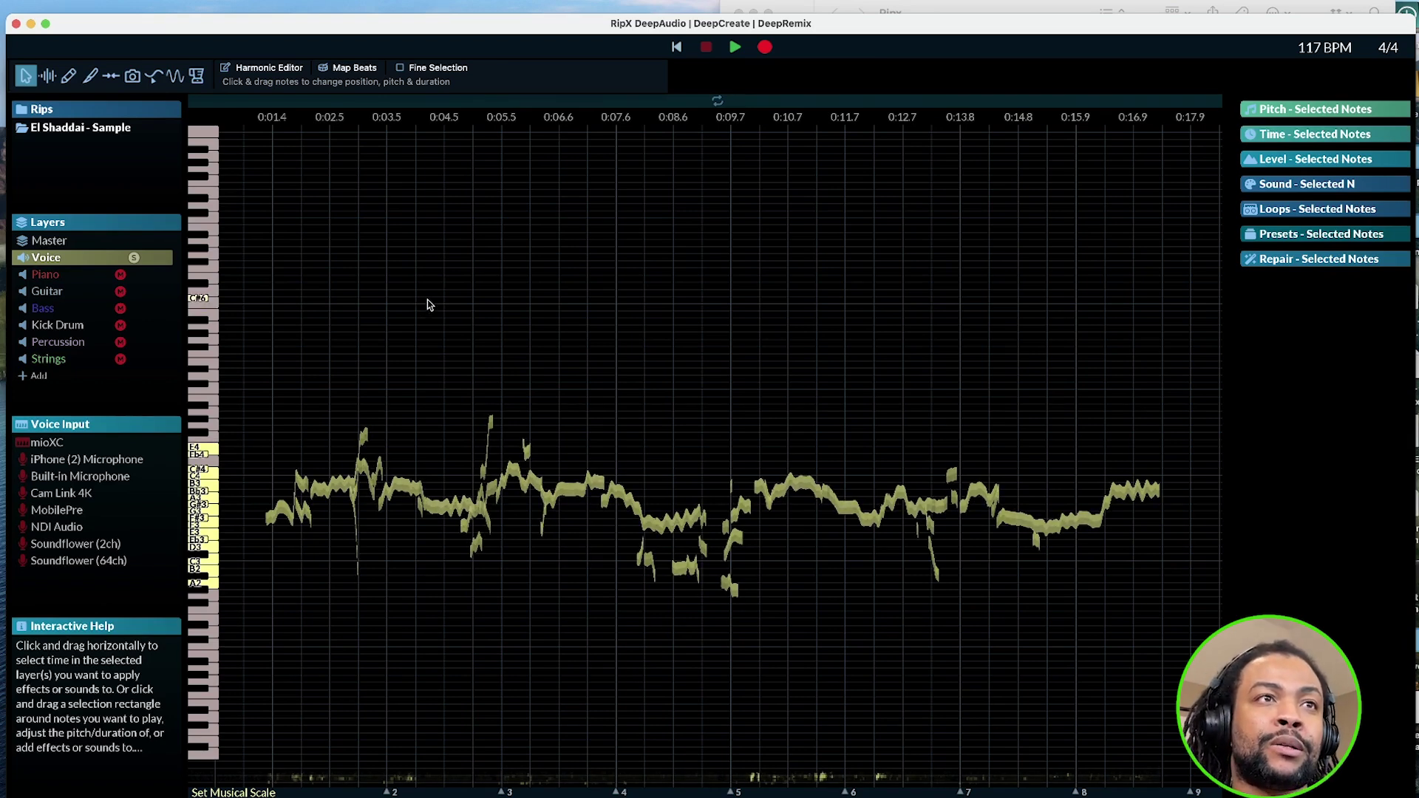
pyautogui.click(358, 334)
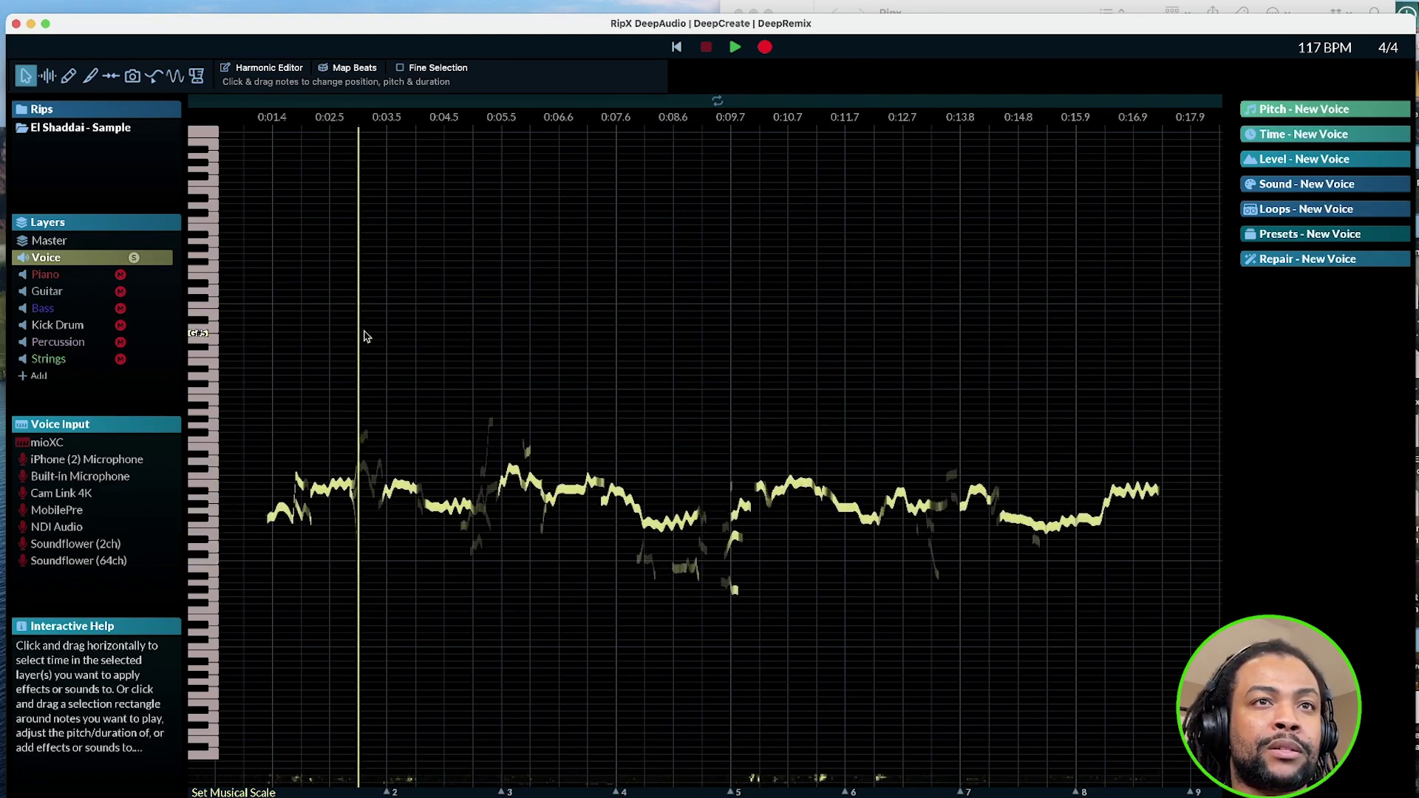
# - Turn off the voice solo, play the full mix briefly, and solo the bass layer to audition it
pyautogui.click(134, 259)
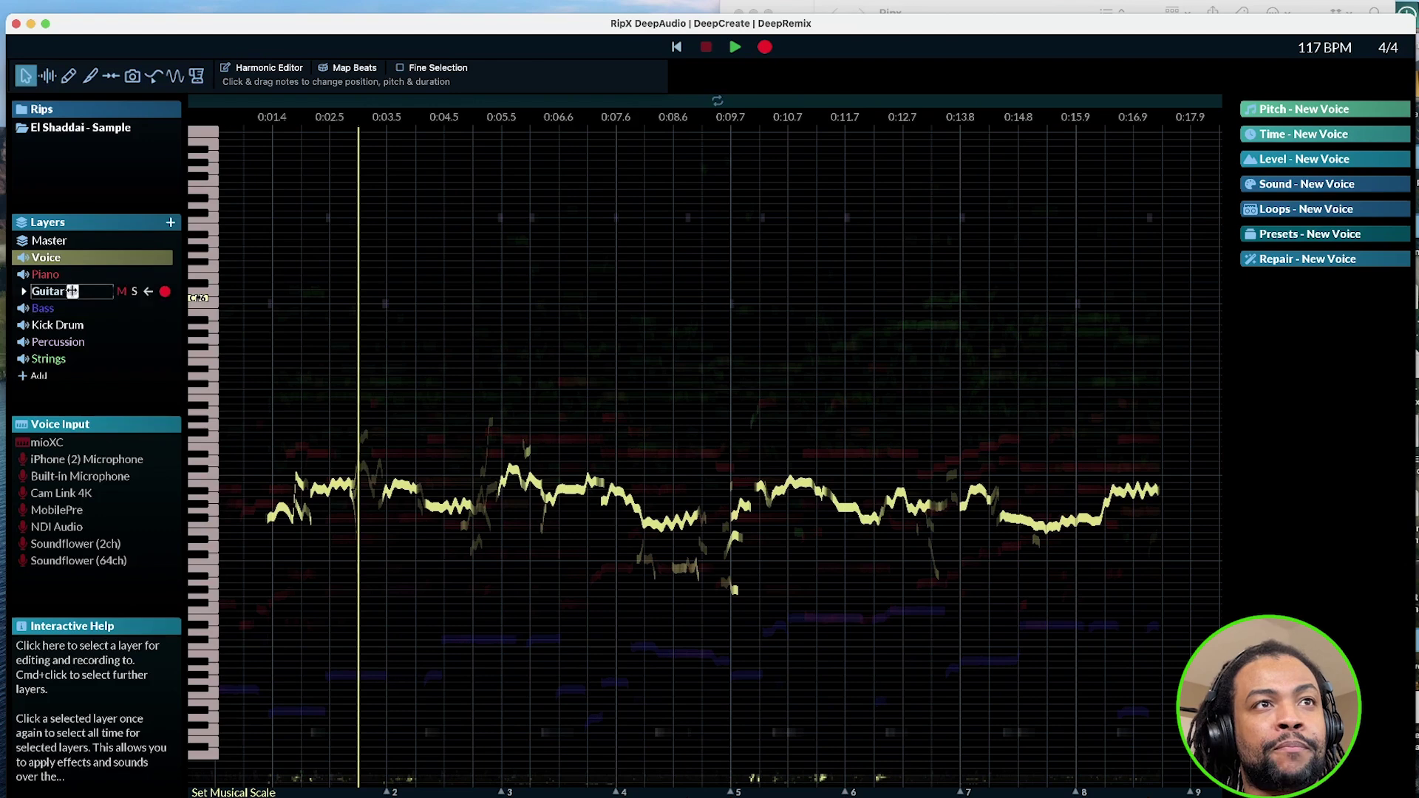
pyautogui.click(38, 309)
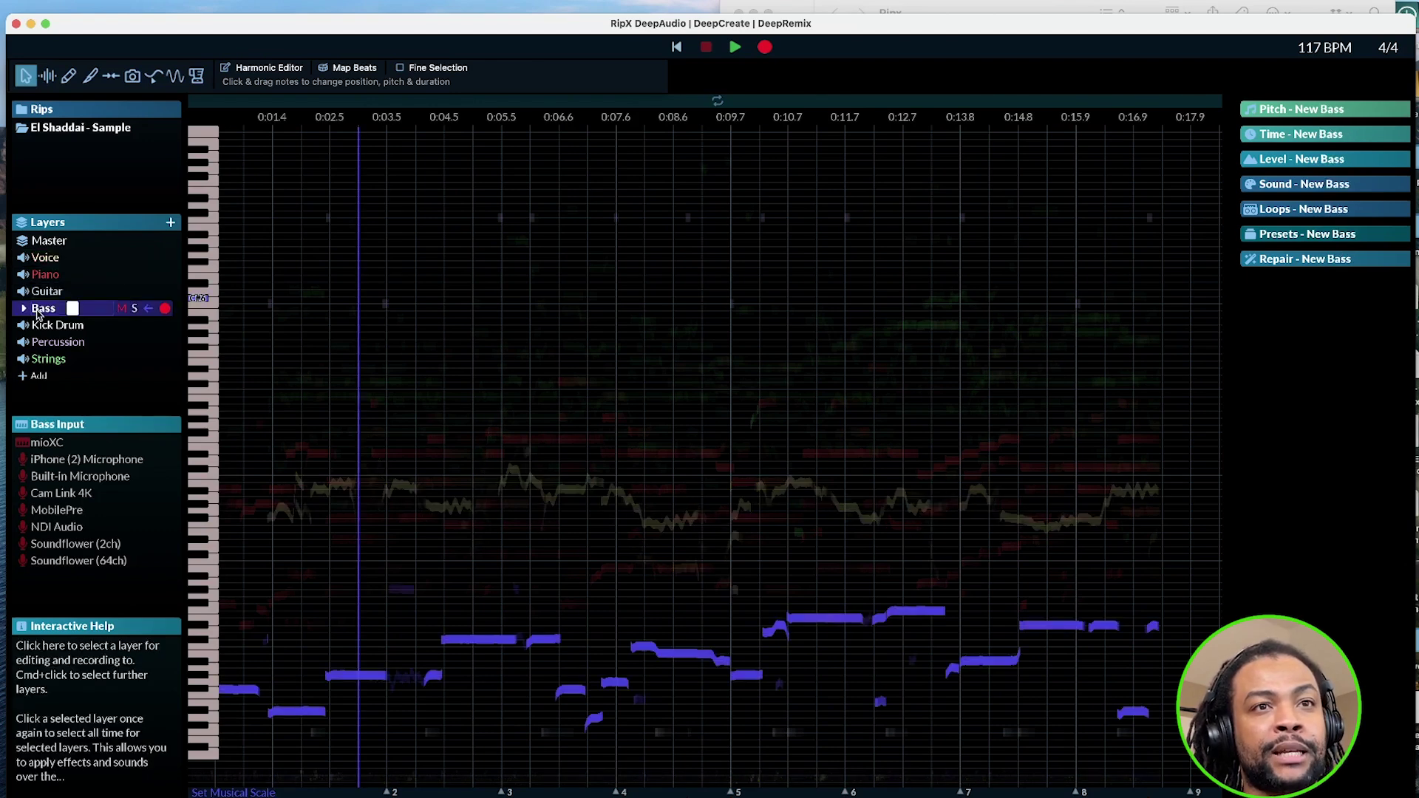
pyautogui.press('space')
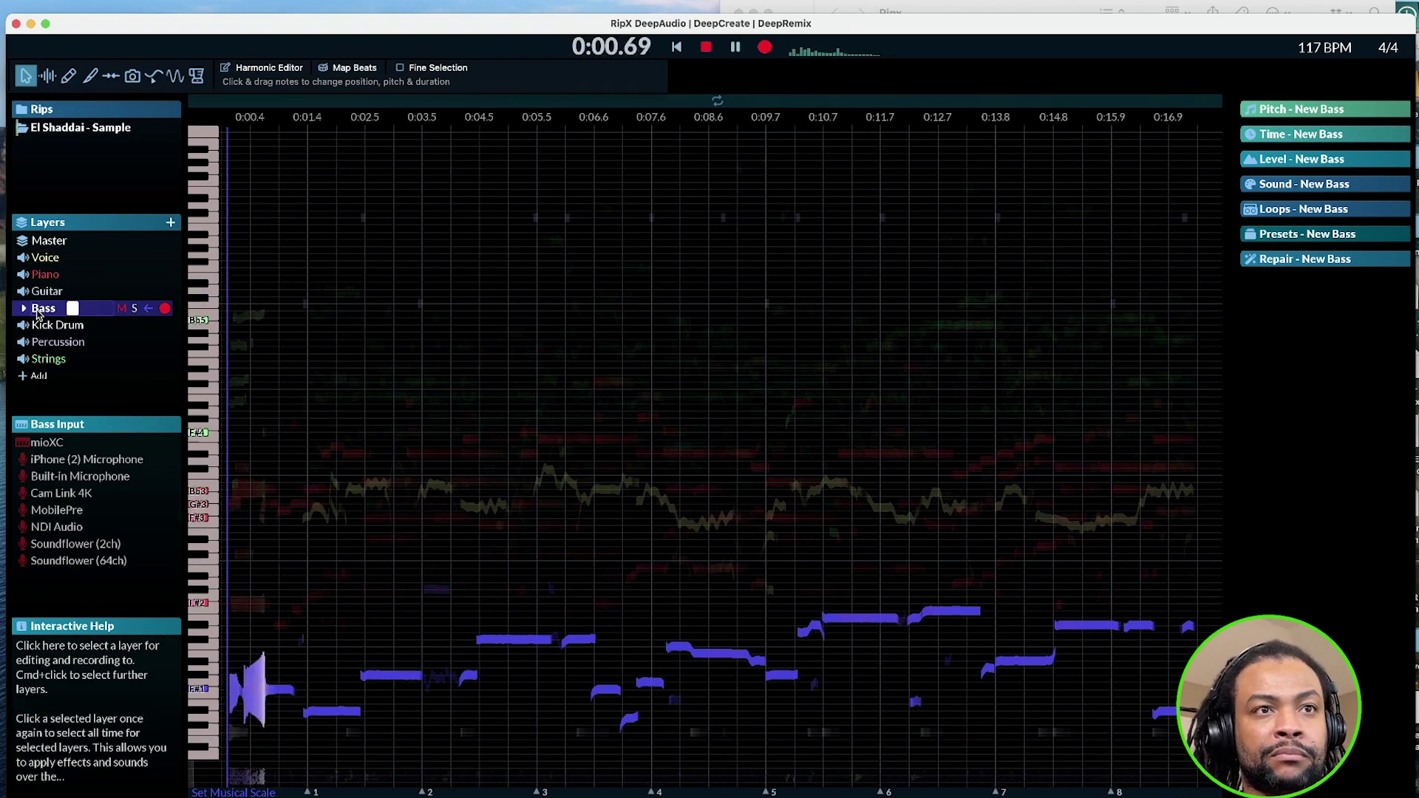
pyautogui.press('space')
pyautogui.click(133, 309)
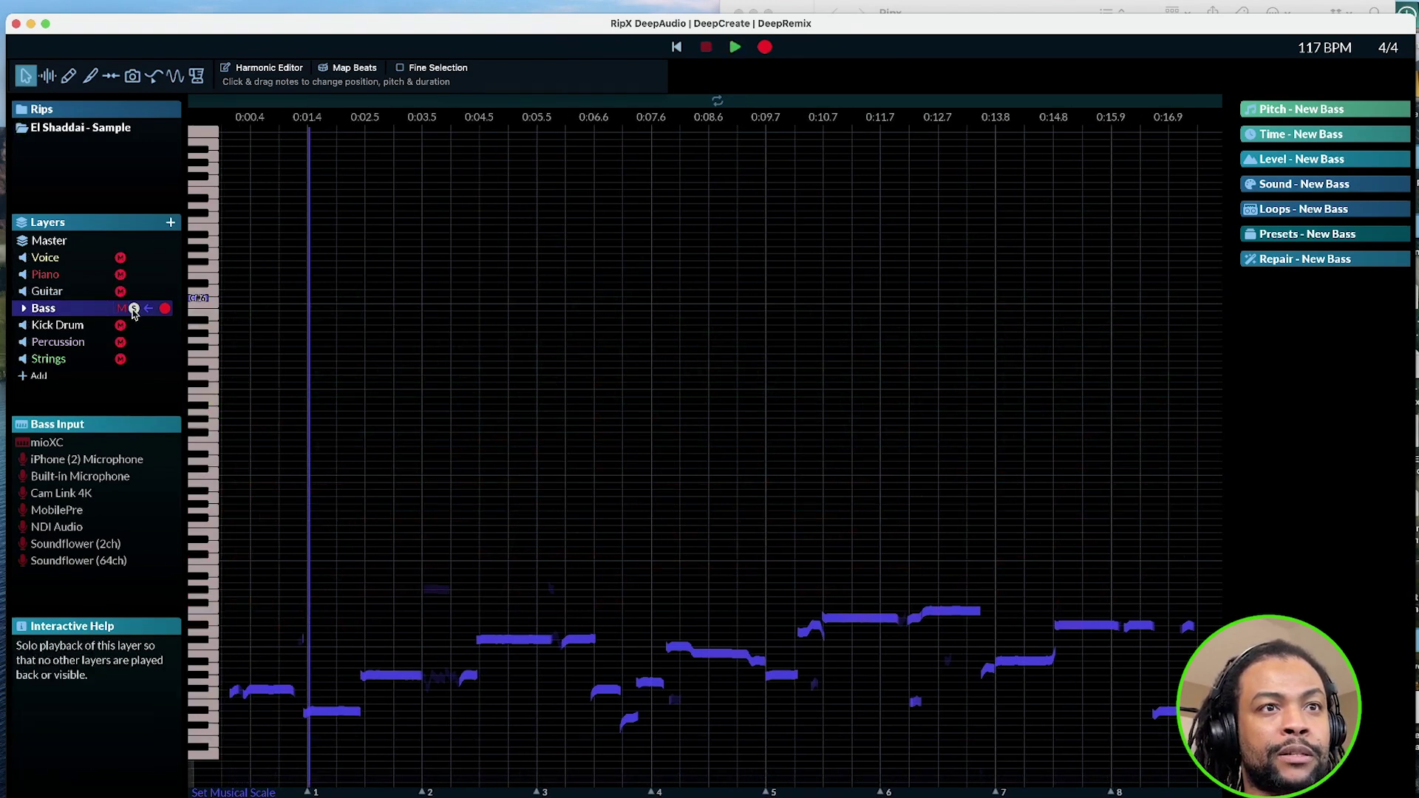
pyautogui.press('space')
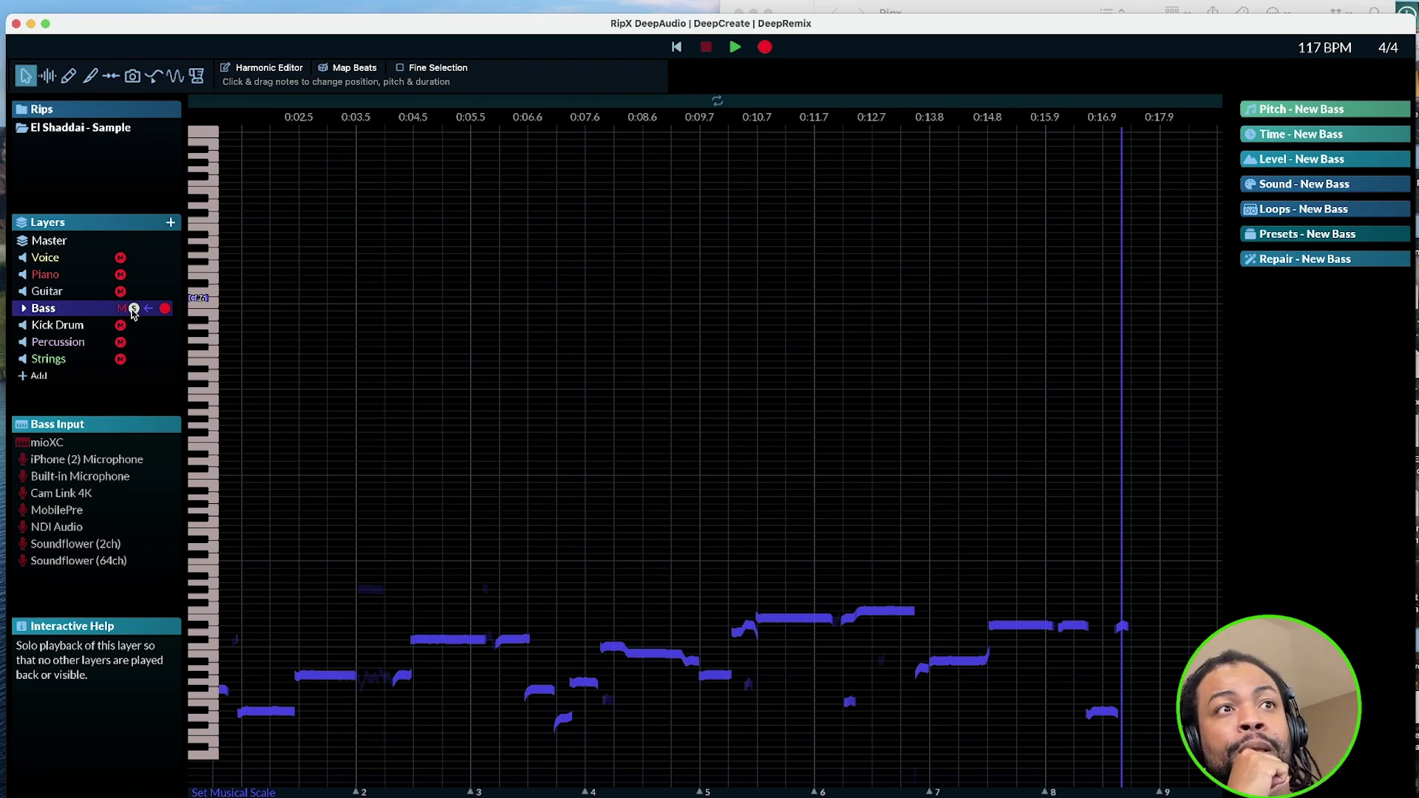
# - Switch the bass layer's solo off to bring back all layers, and switch it on again
pyautogui.click(134, 309)
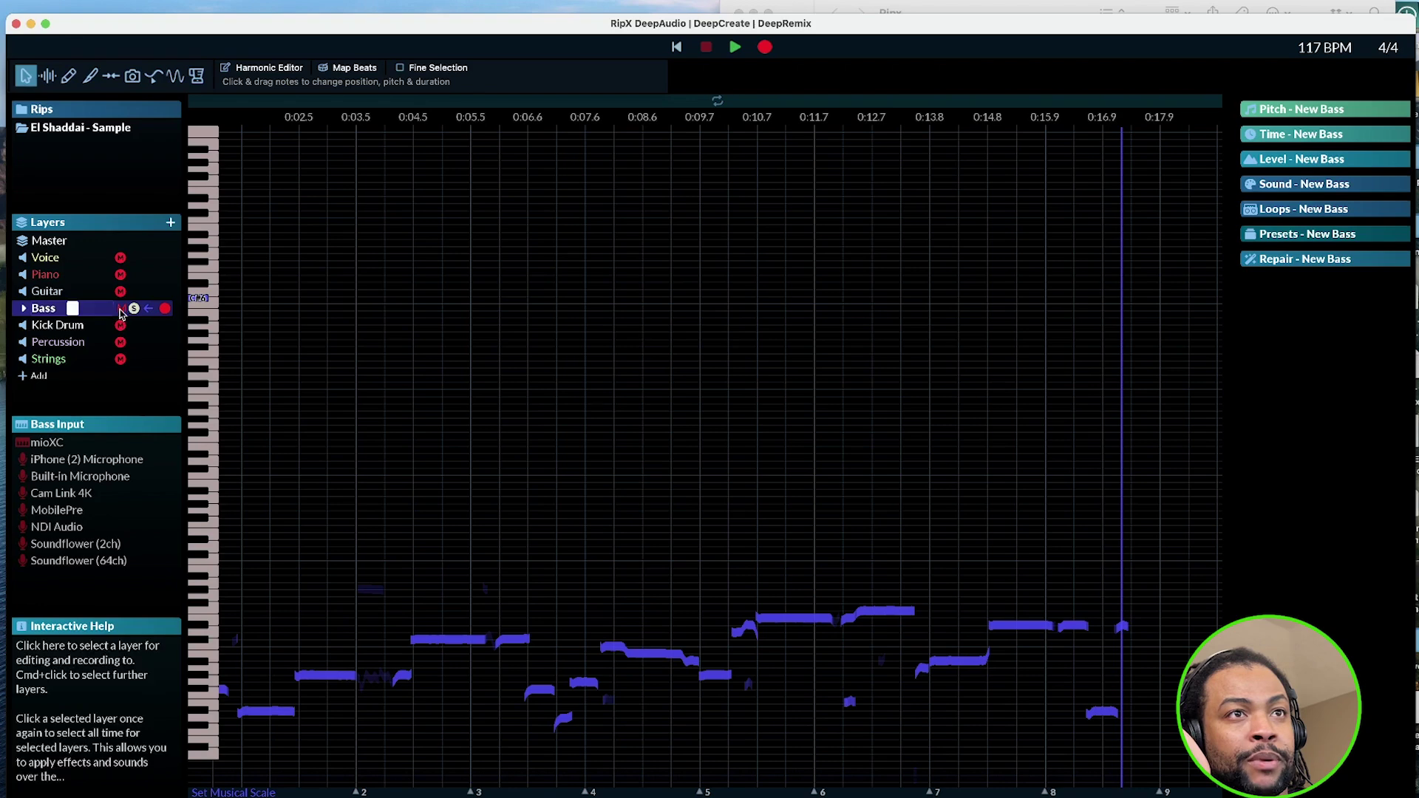
pyautogui.click(133, 309)
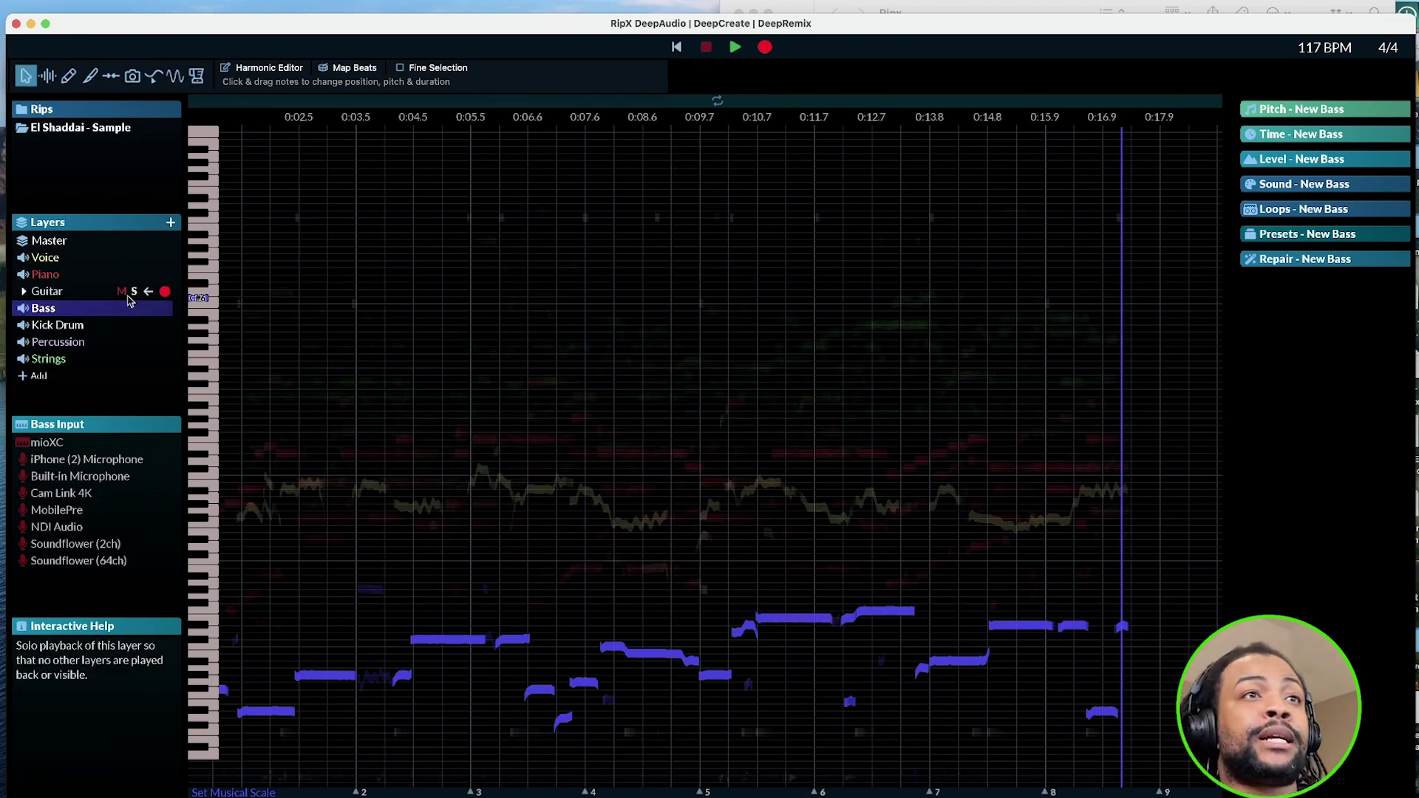
pyautogui.click(133, 309)
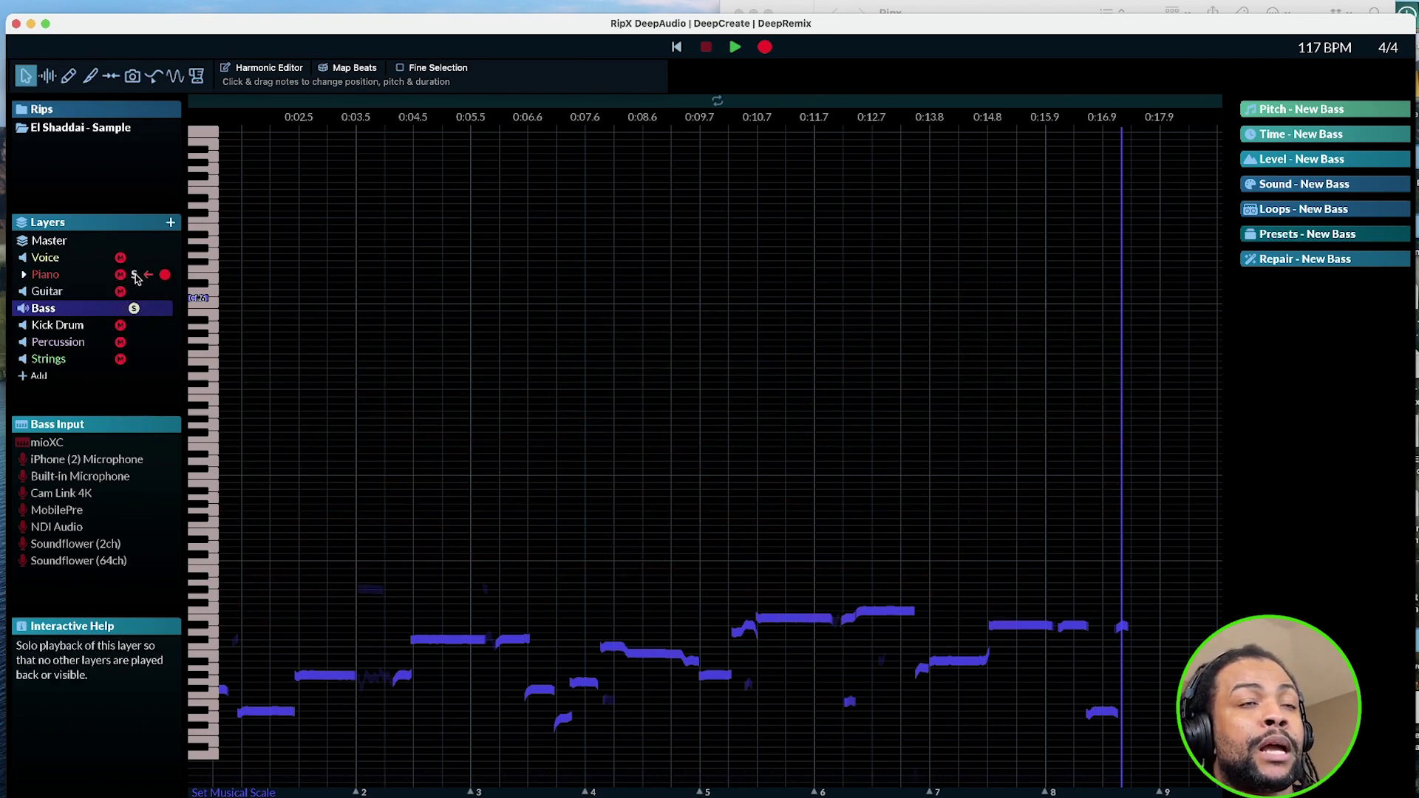
# - Solo the piano layer together with the bass and audition the two from the beginning
pyautogui.click(134, 274)
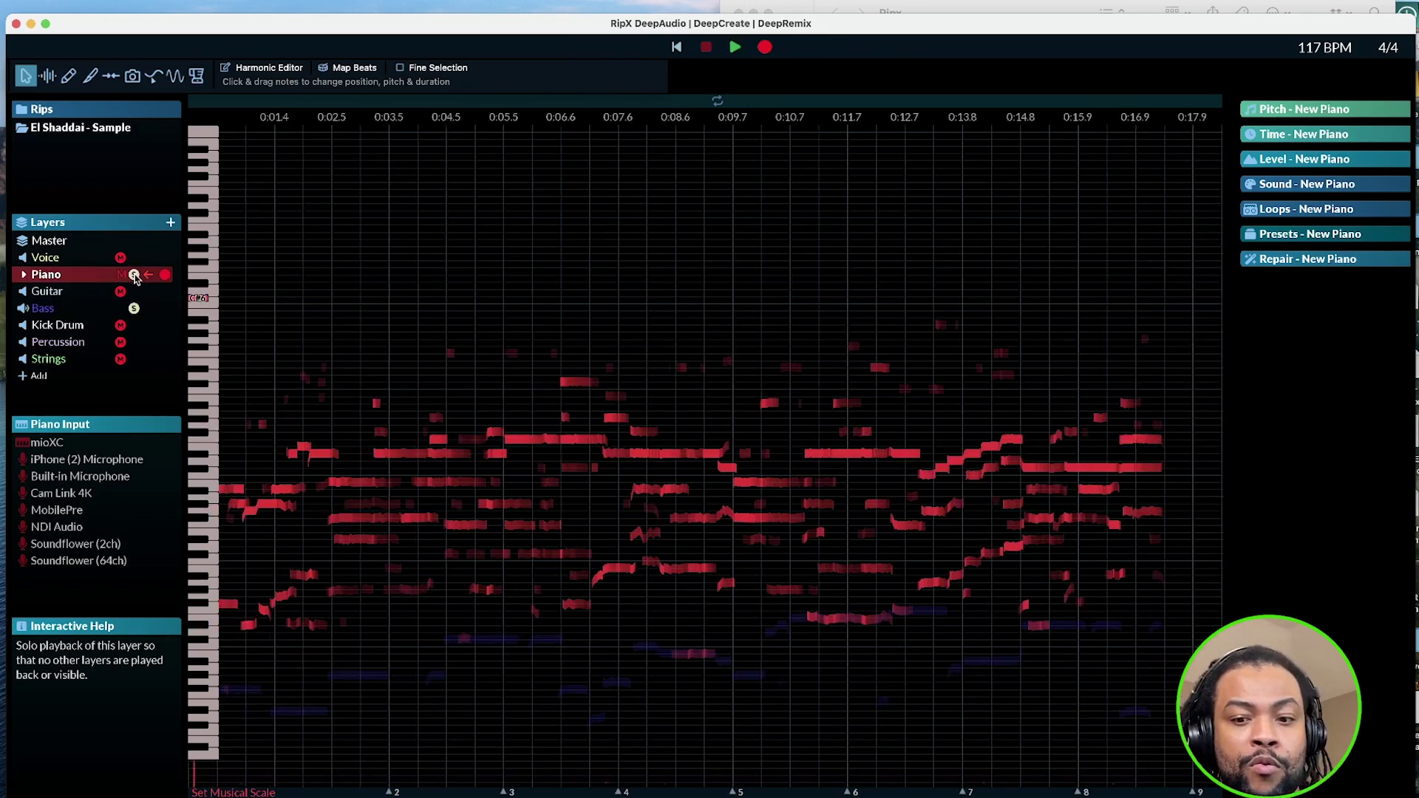
pyautogui.press('space')
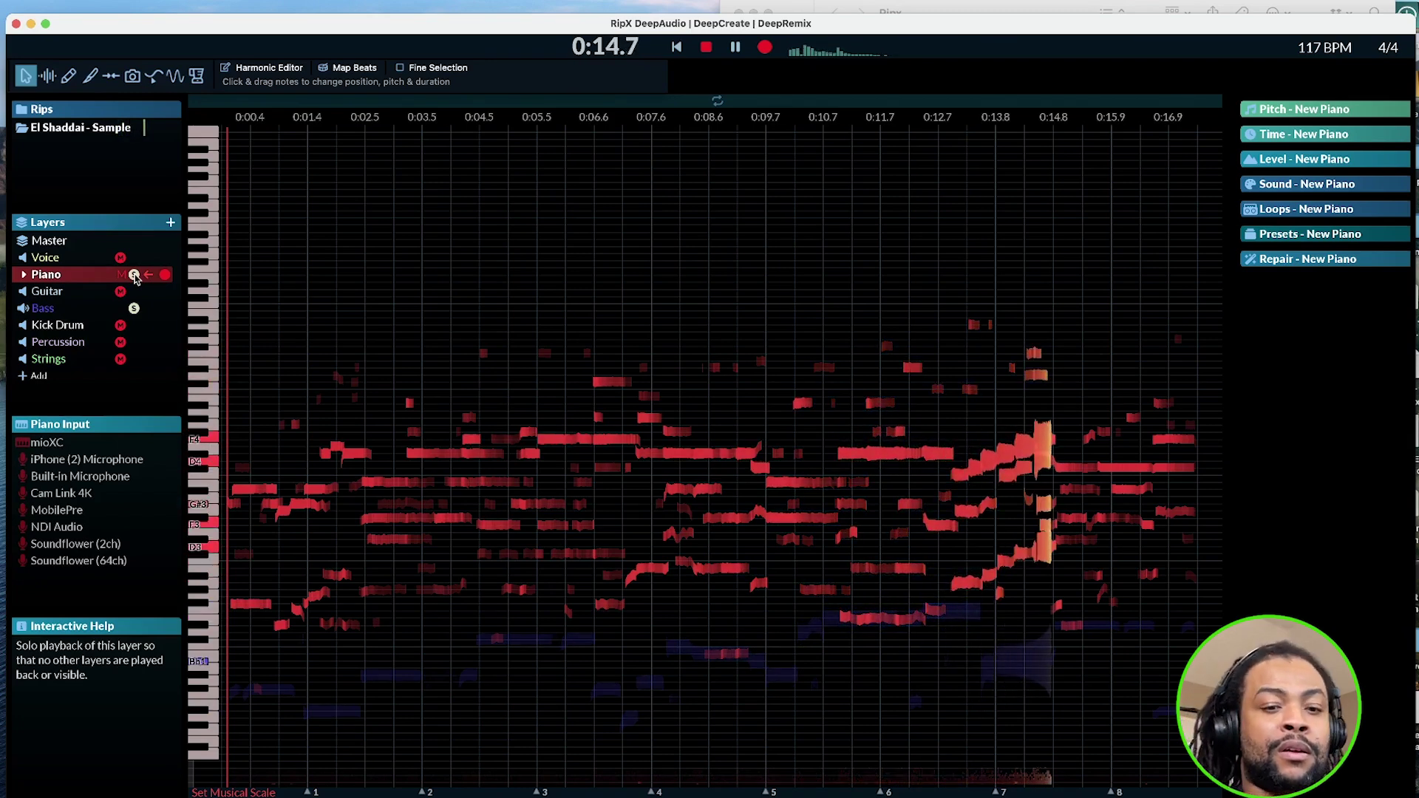
pyautogui.press('space')
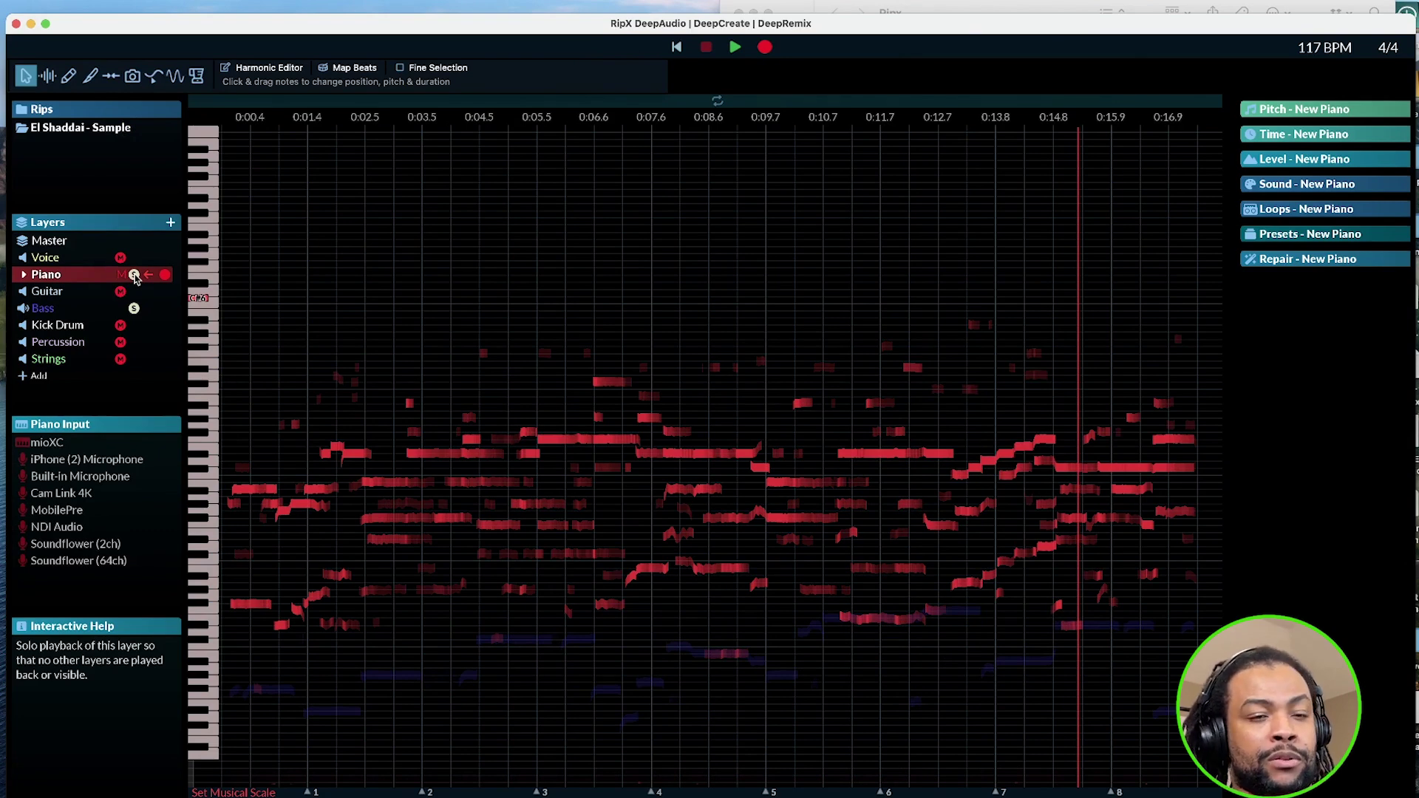
# - Take the bass out of the solo and audition the piano layer alone from the beginning
pyautogui.click(134, 309)
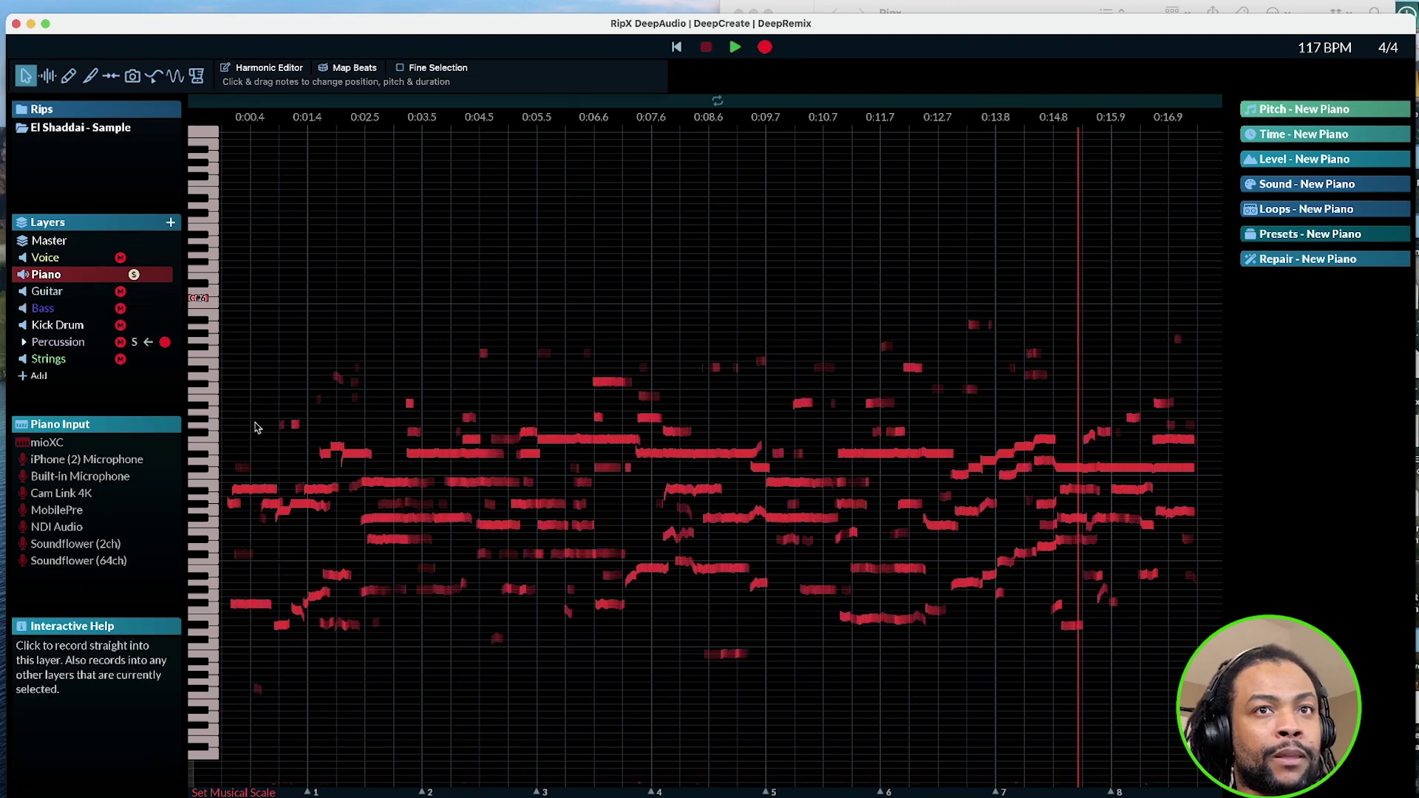
pyautogui.press('space')
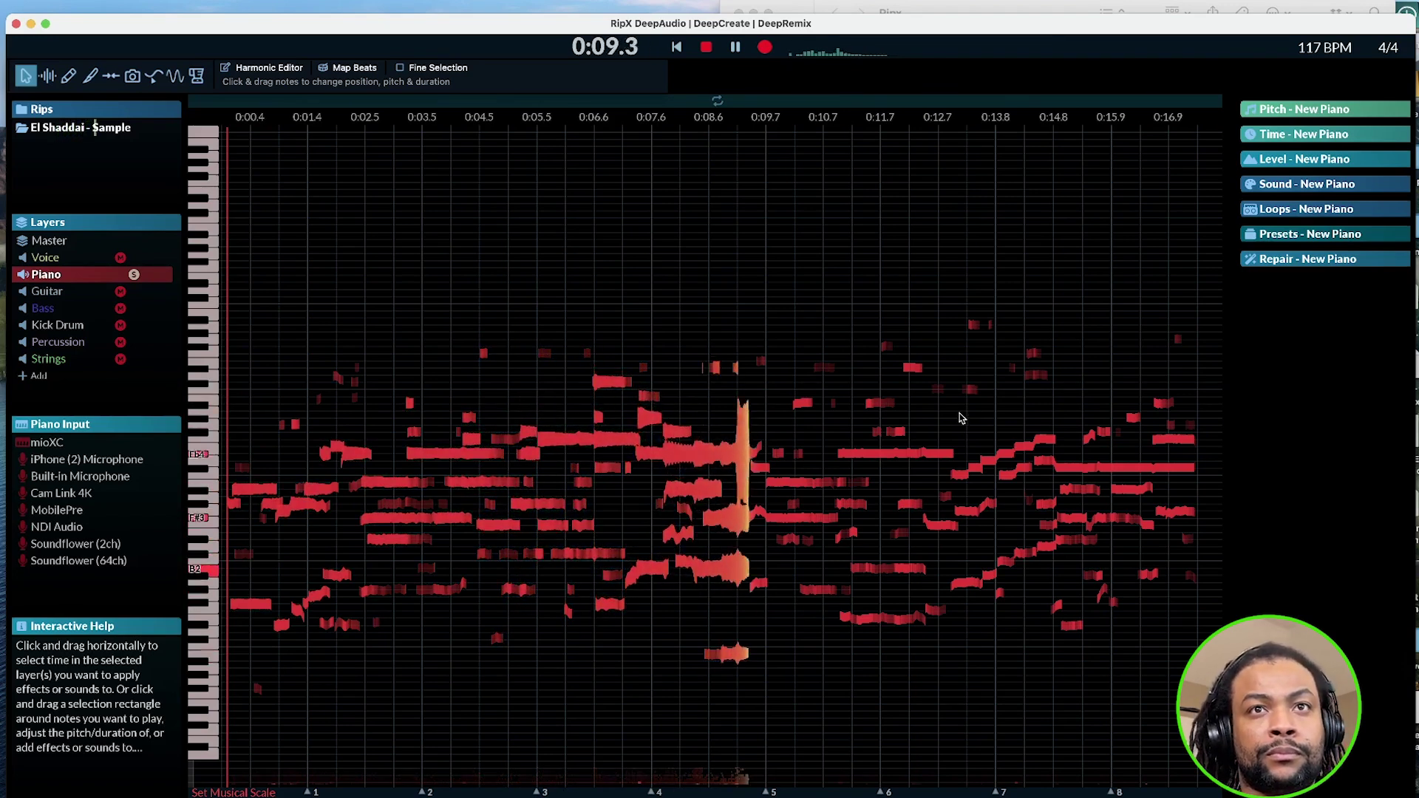
pyautogui.press('space')
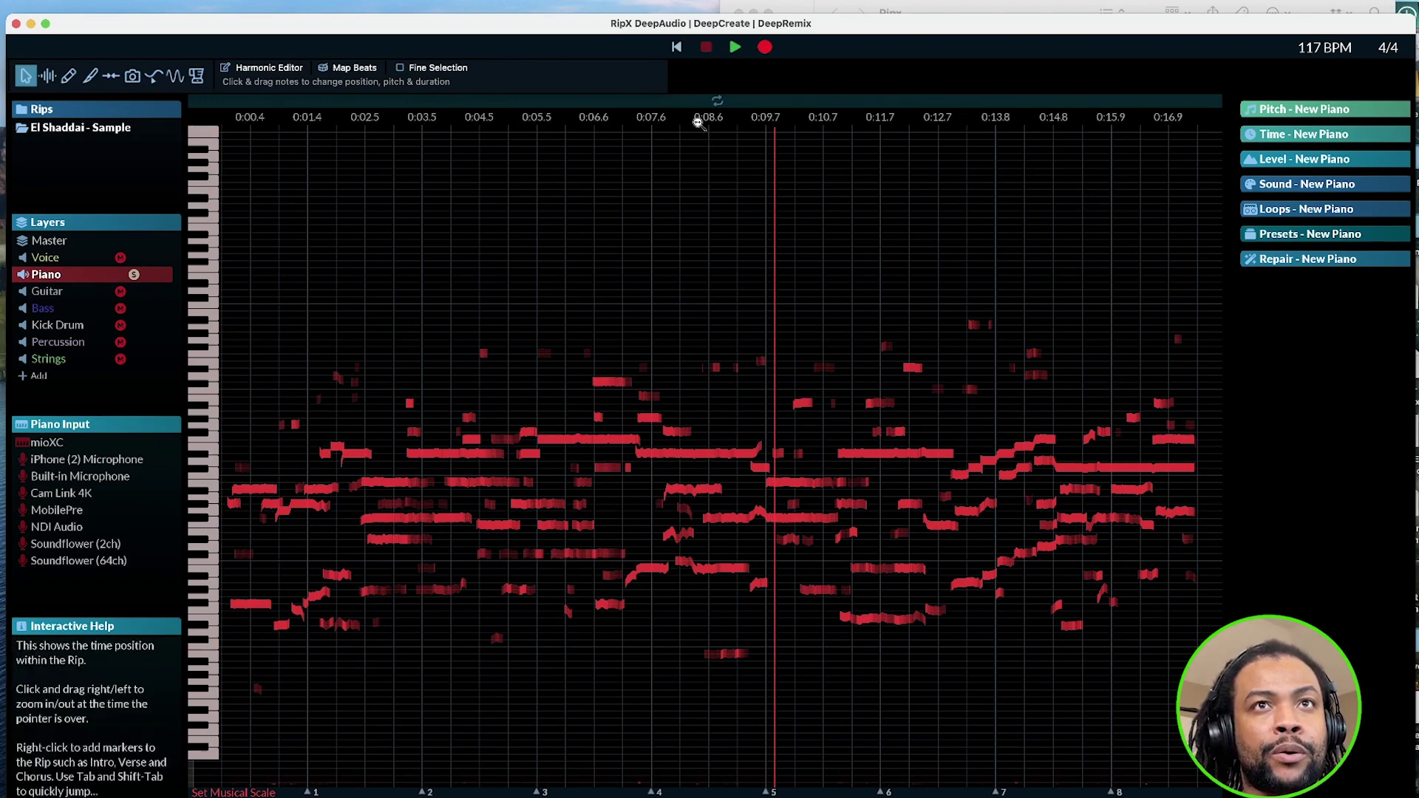
pyautogui.moveTo(715, 122); pyautogui.dragTo(753, 118)
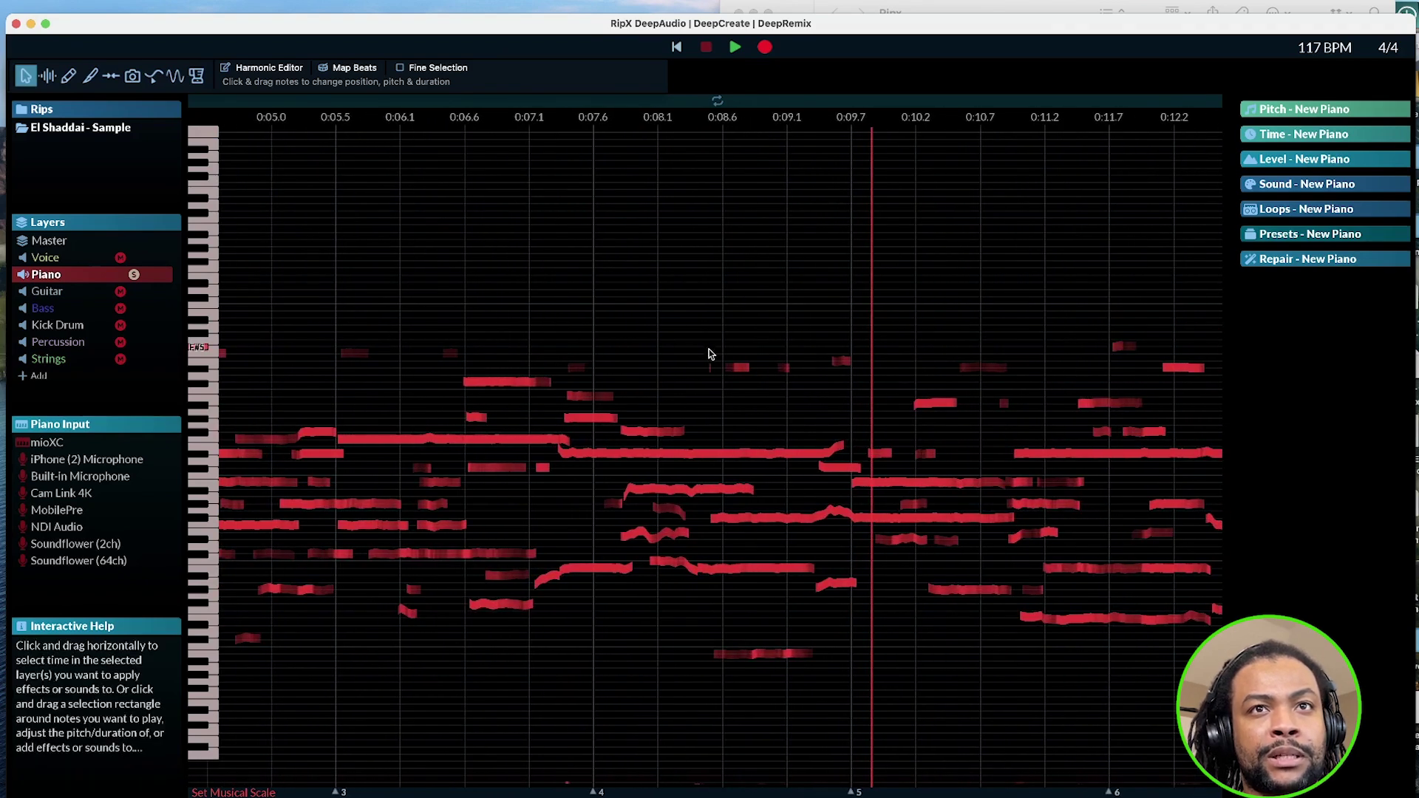
pyautogui.moveTo(703, 335); pyautogui.dragTo(882, 399)
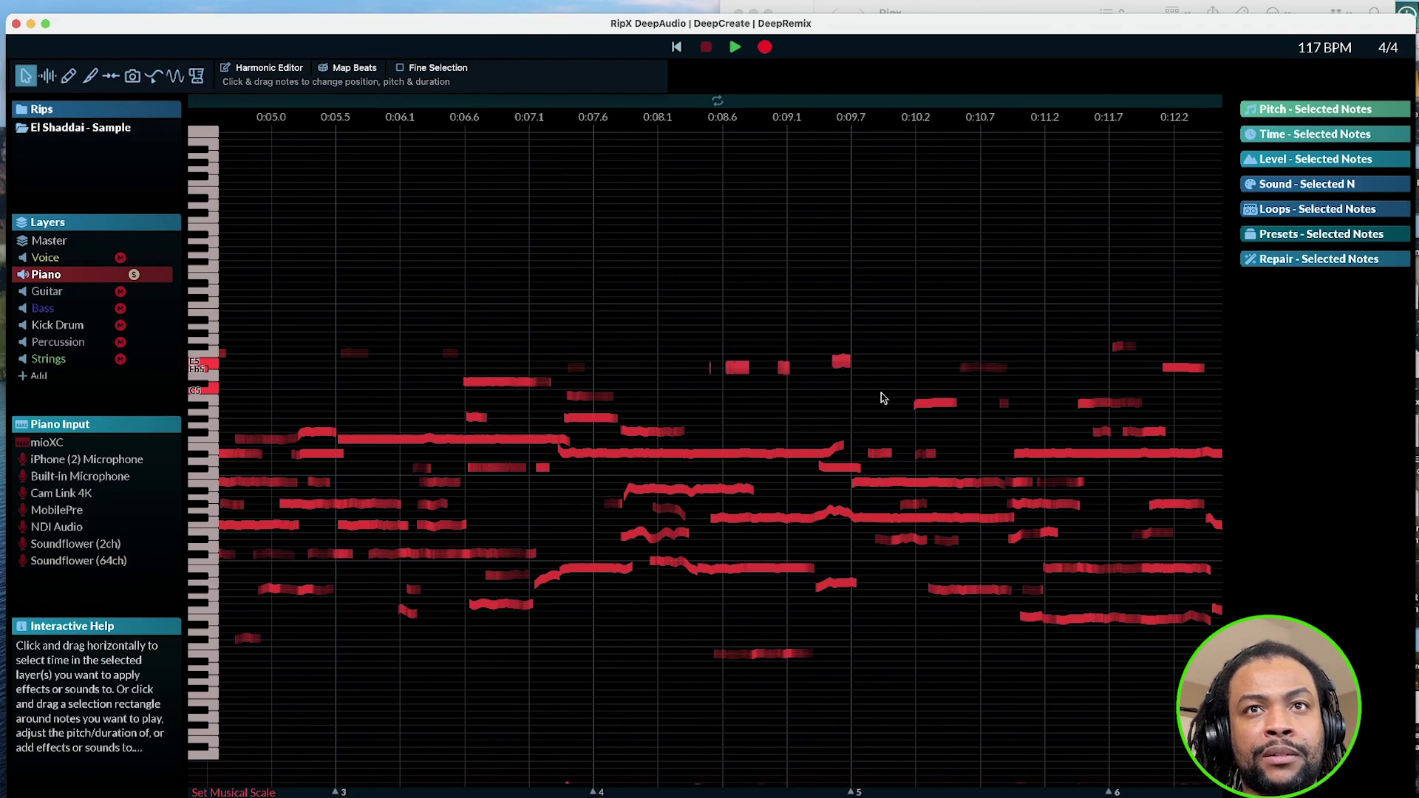
pyautogui.click(788, 398)
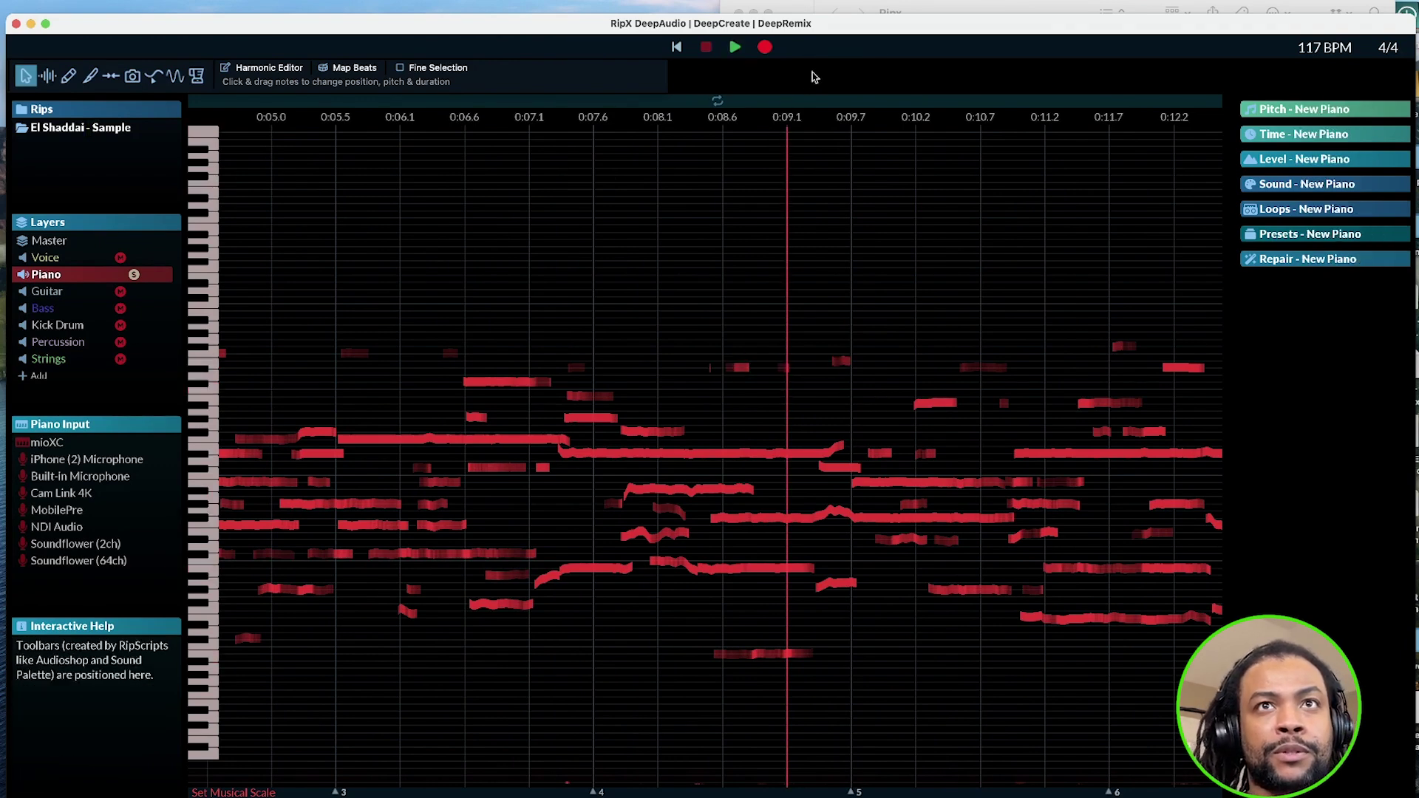
pyautogui.moveTo(830, 116); pyautogui.dragTo(769, 118)
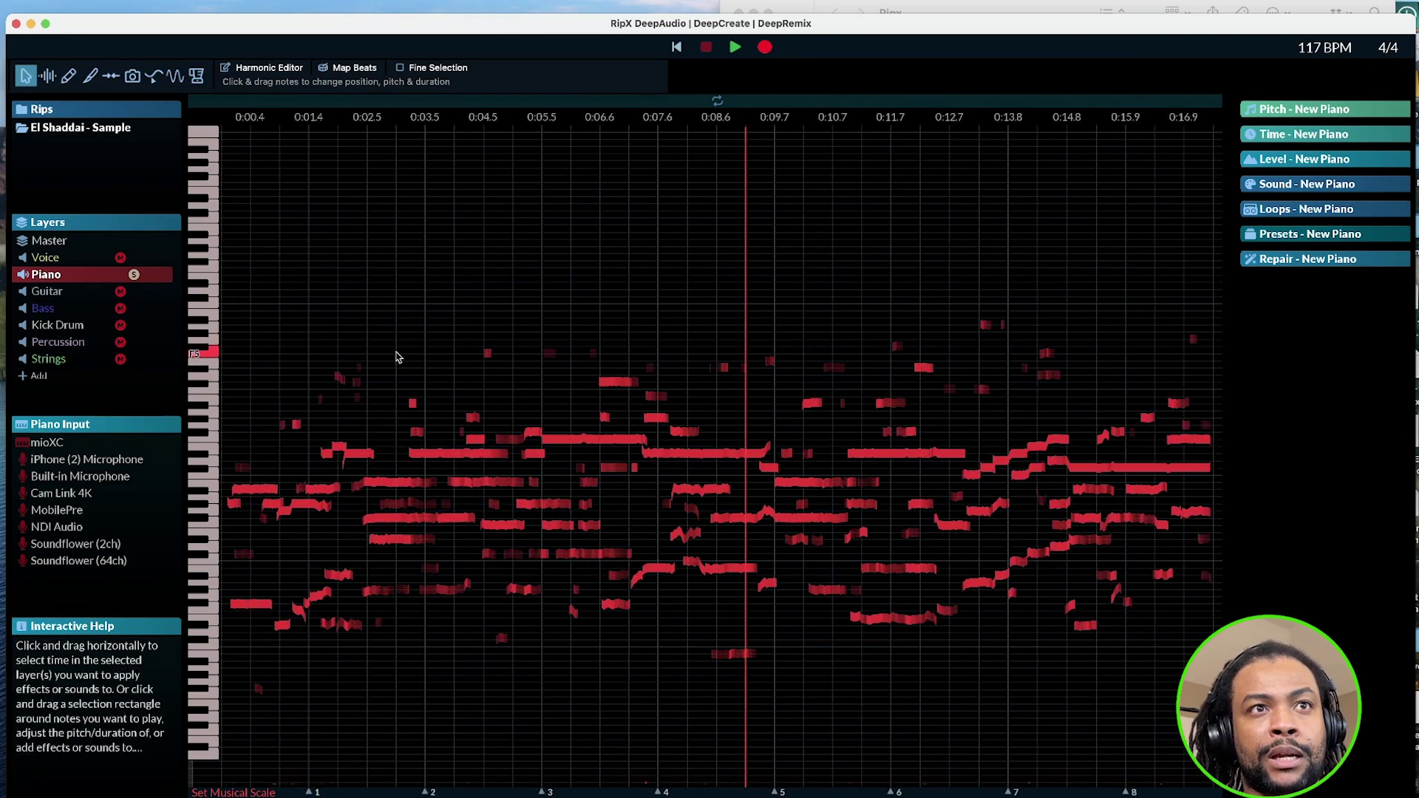
# - Select the scattered short notes above the main piano part and transfer them to the Strings layer
pyautogui.moveTo(294, 303); pyautogui.dragTo(1064, 371)
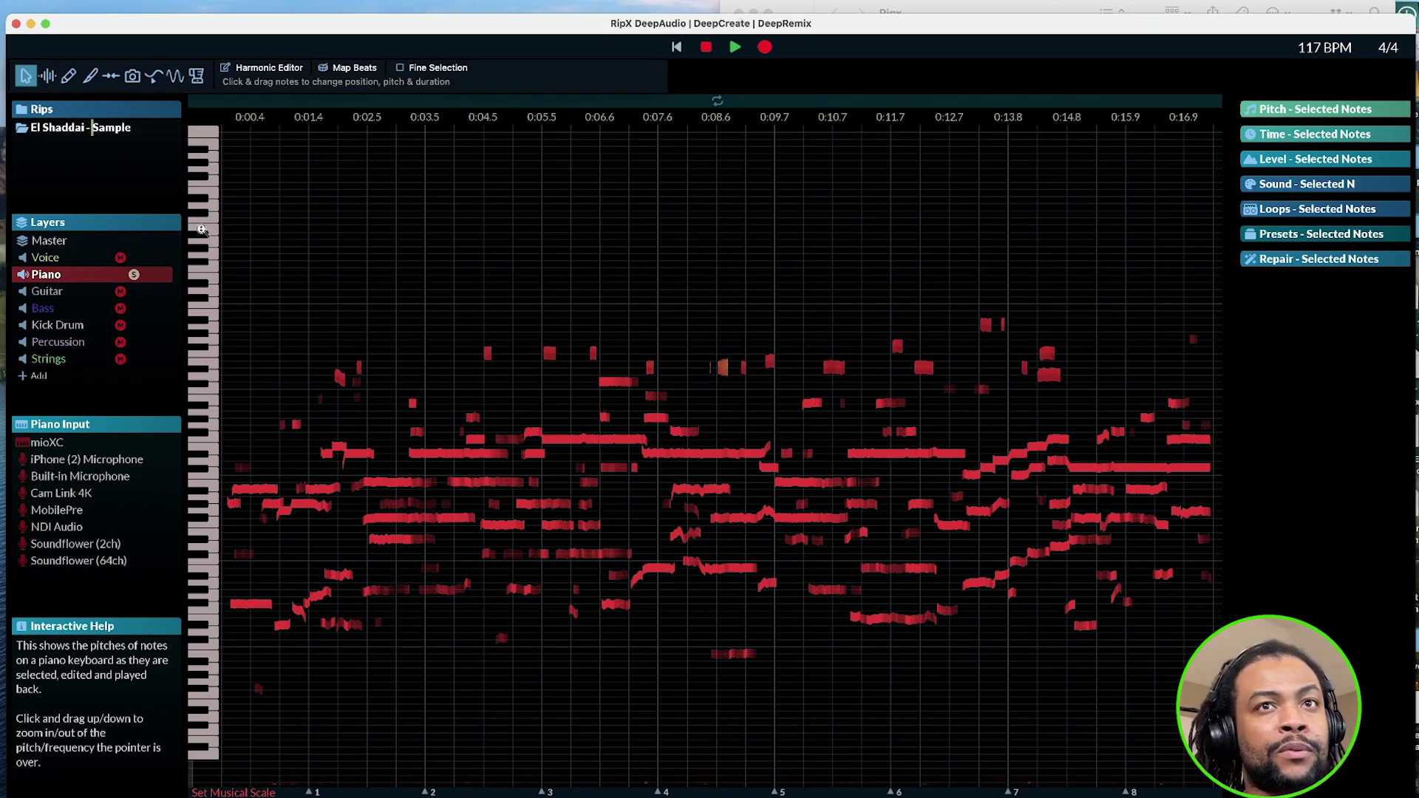
pyautogui.moveTo(156, 249)
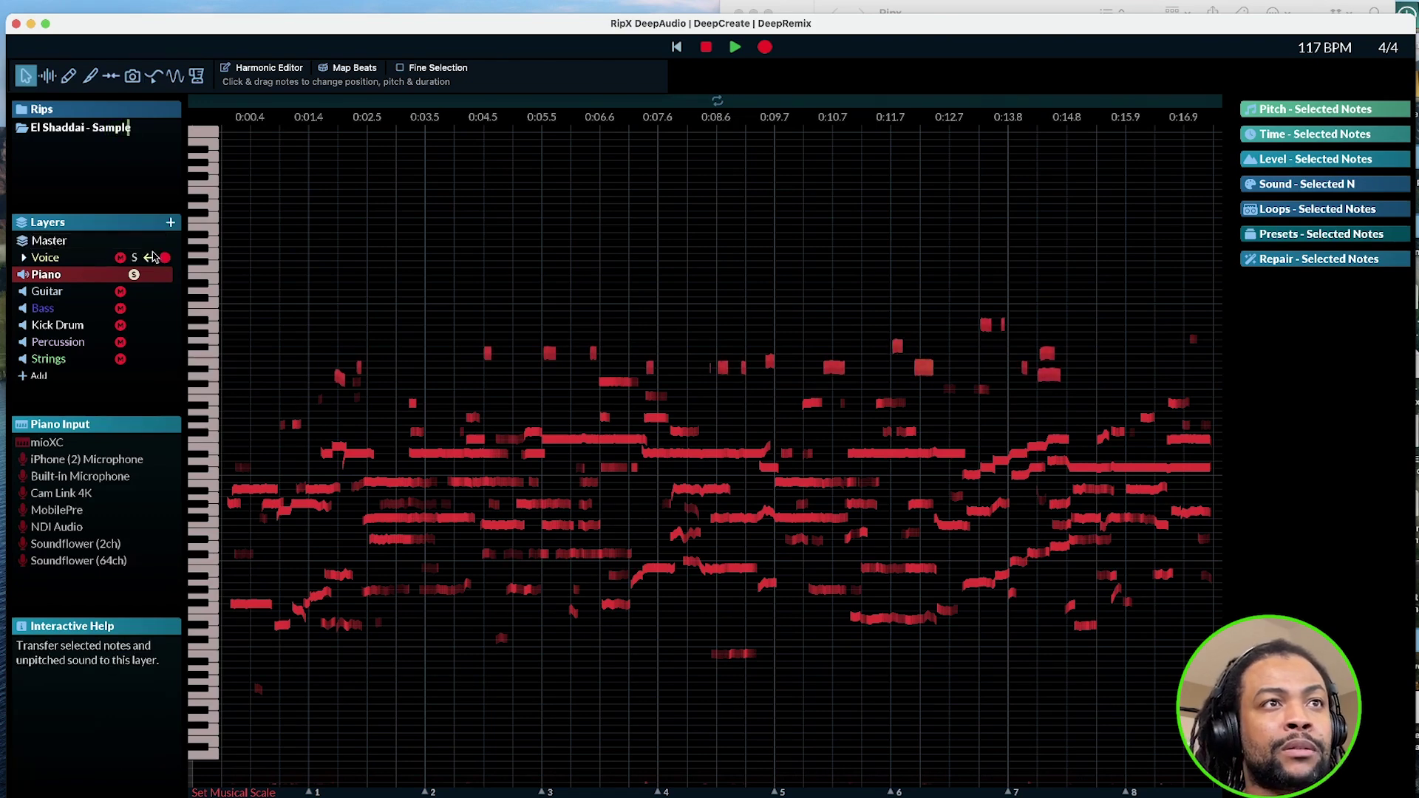
pyautogui.moveTo(134, 292)
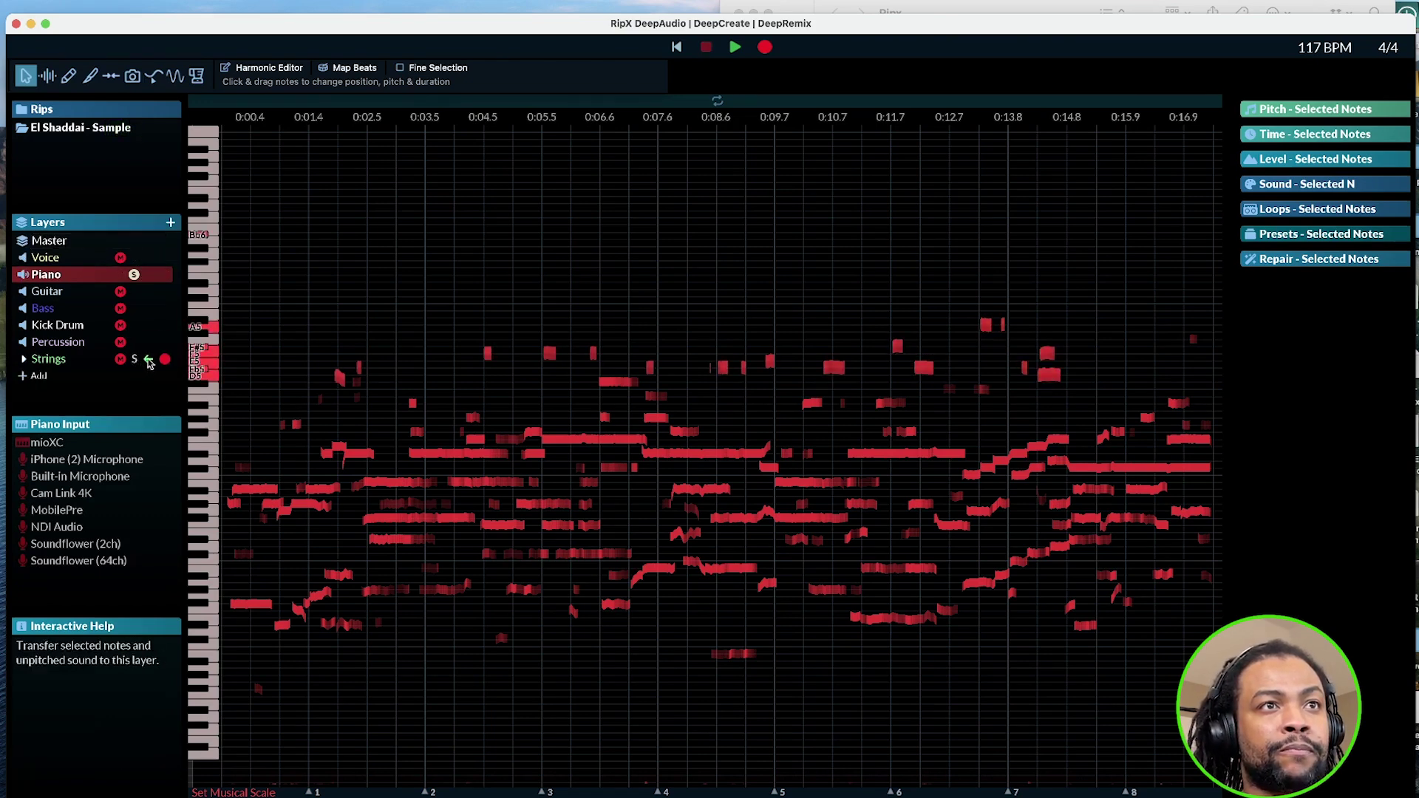
pyautogui.click(148, 360)
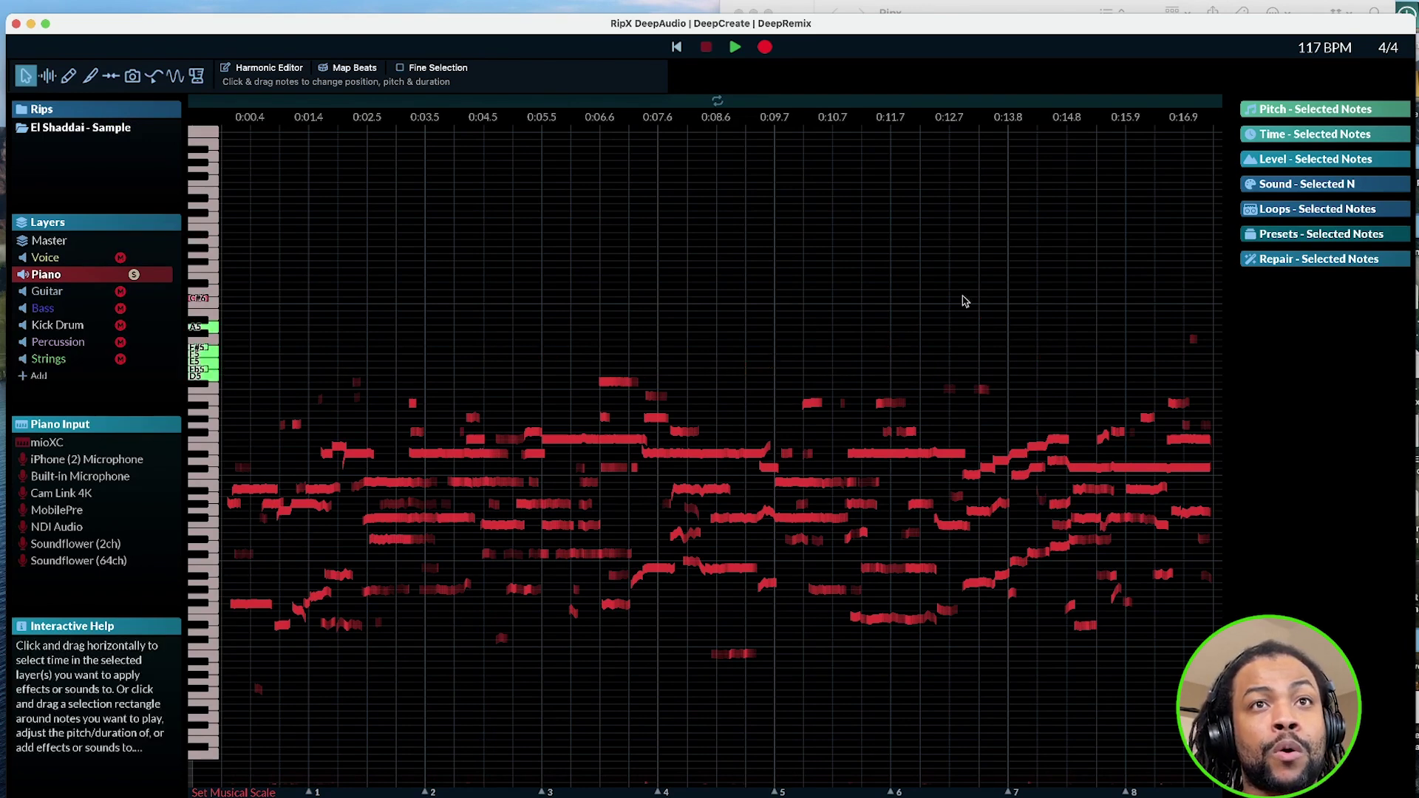
# - Audition the soloed piano layer from about 0:02.5 without the transferred high notes
pyautogui.click(371, 347)
pyautogui.press('space')
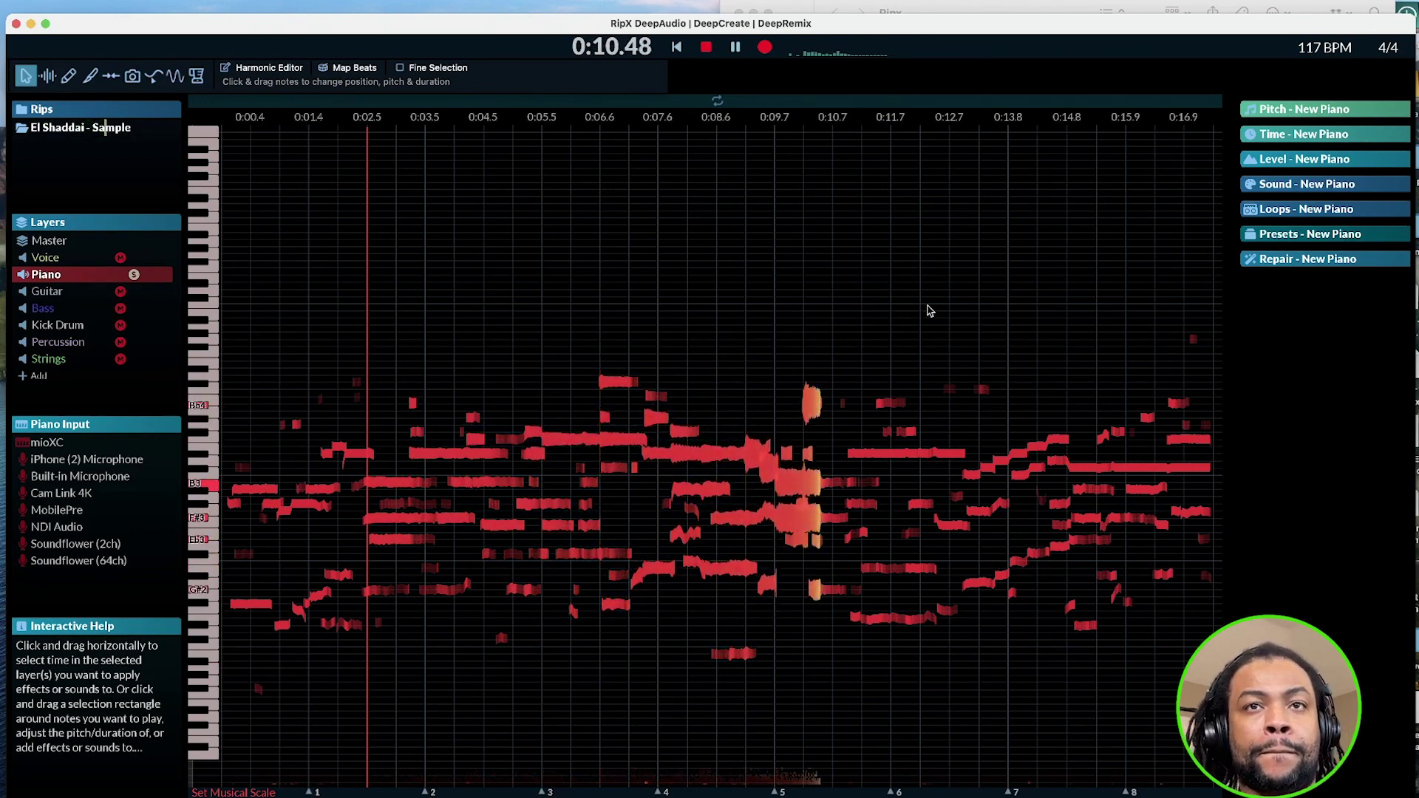
pyautogui.press('space')
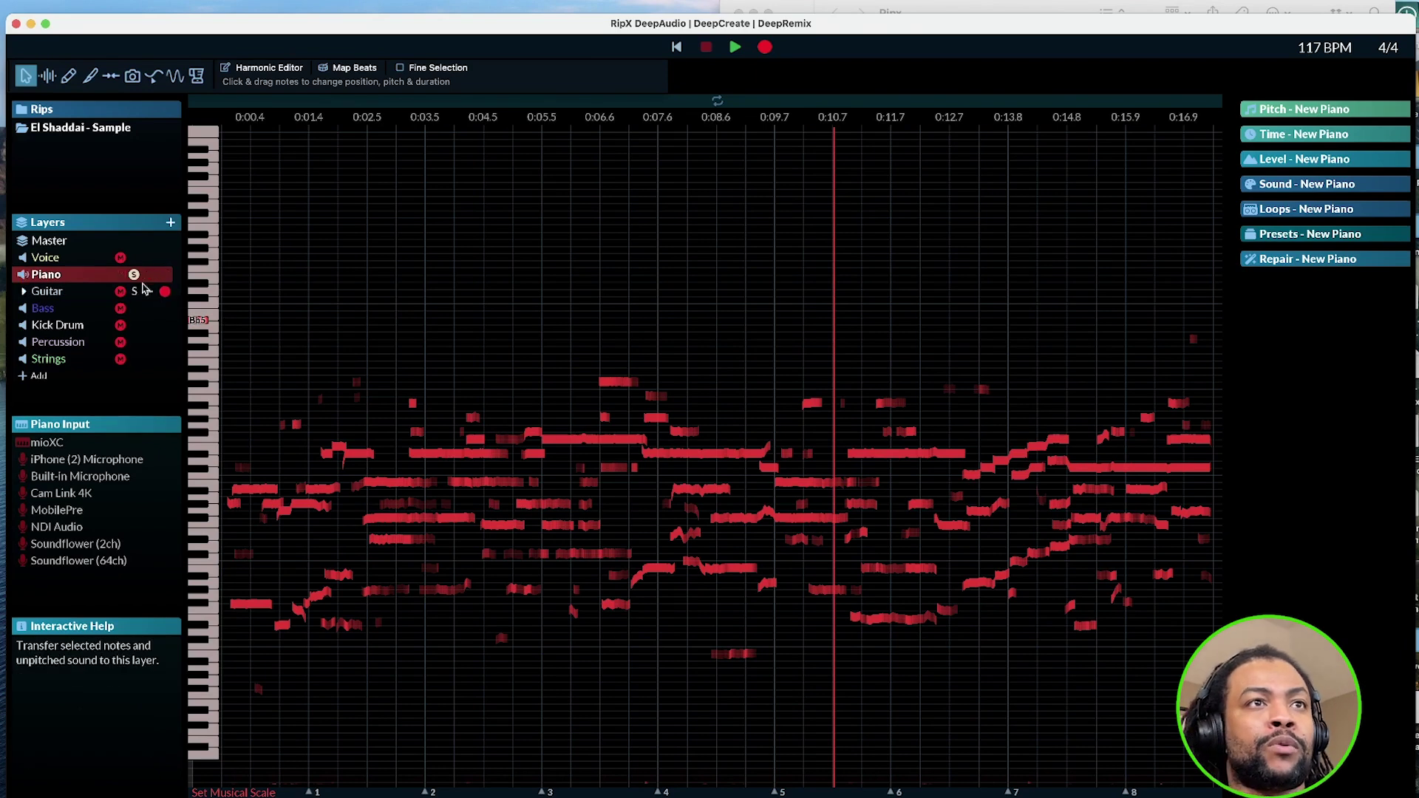
# - Bring back the full mix, mute the voice layer and audition the remaining layers from the beginning
pyautogui.click(59, 245)
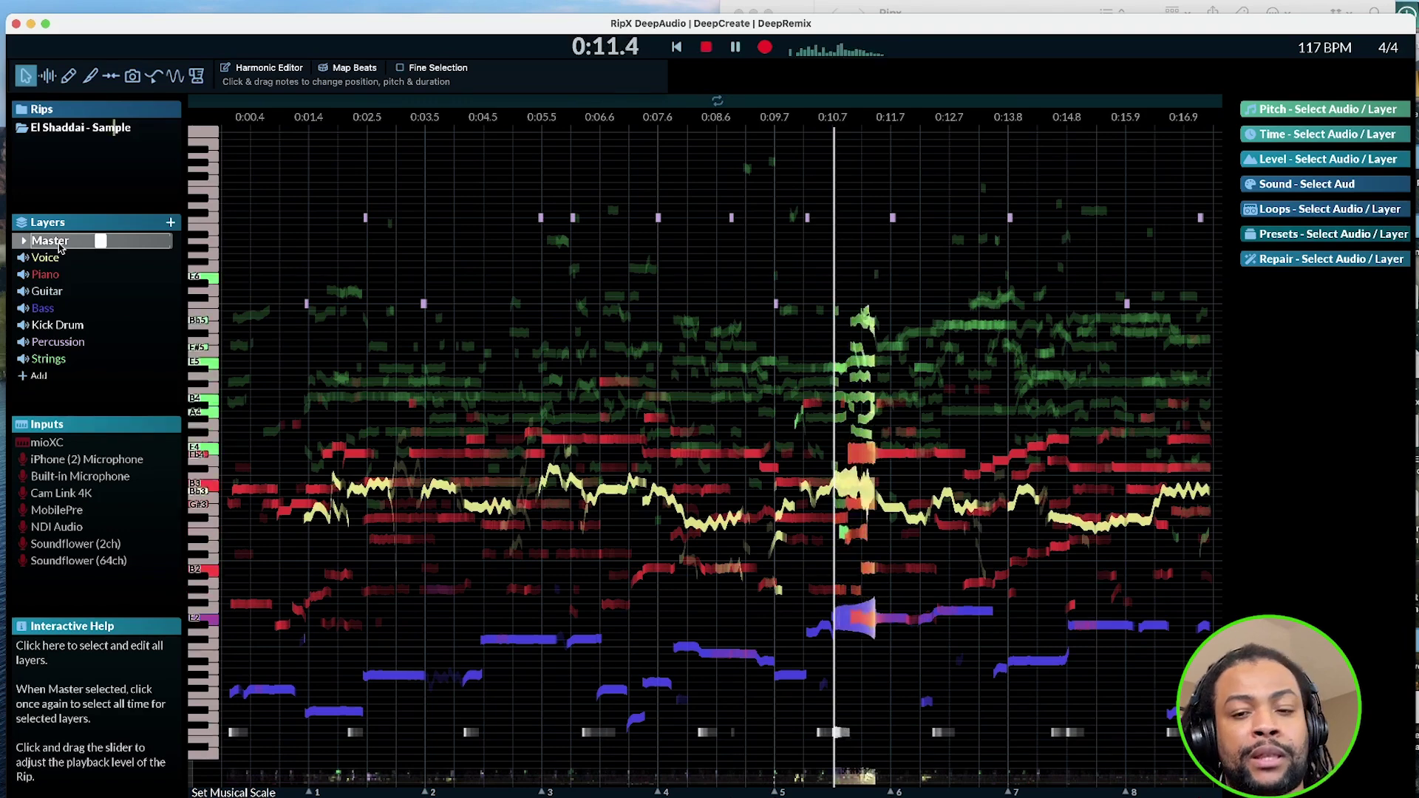
pyautogui.press('space')
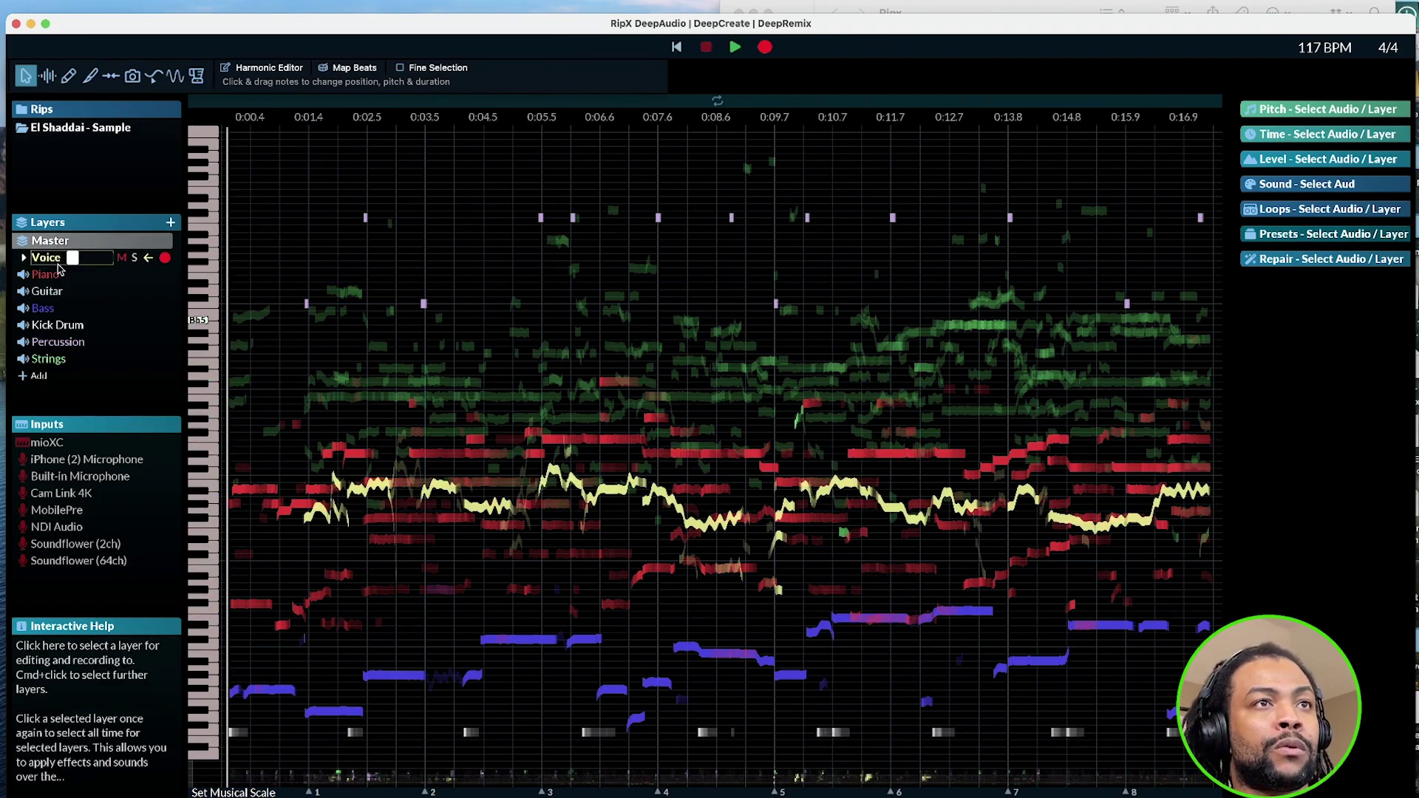
pyautogui.click(122, 258)
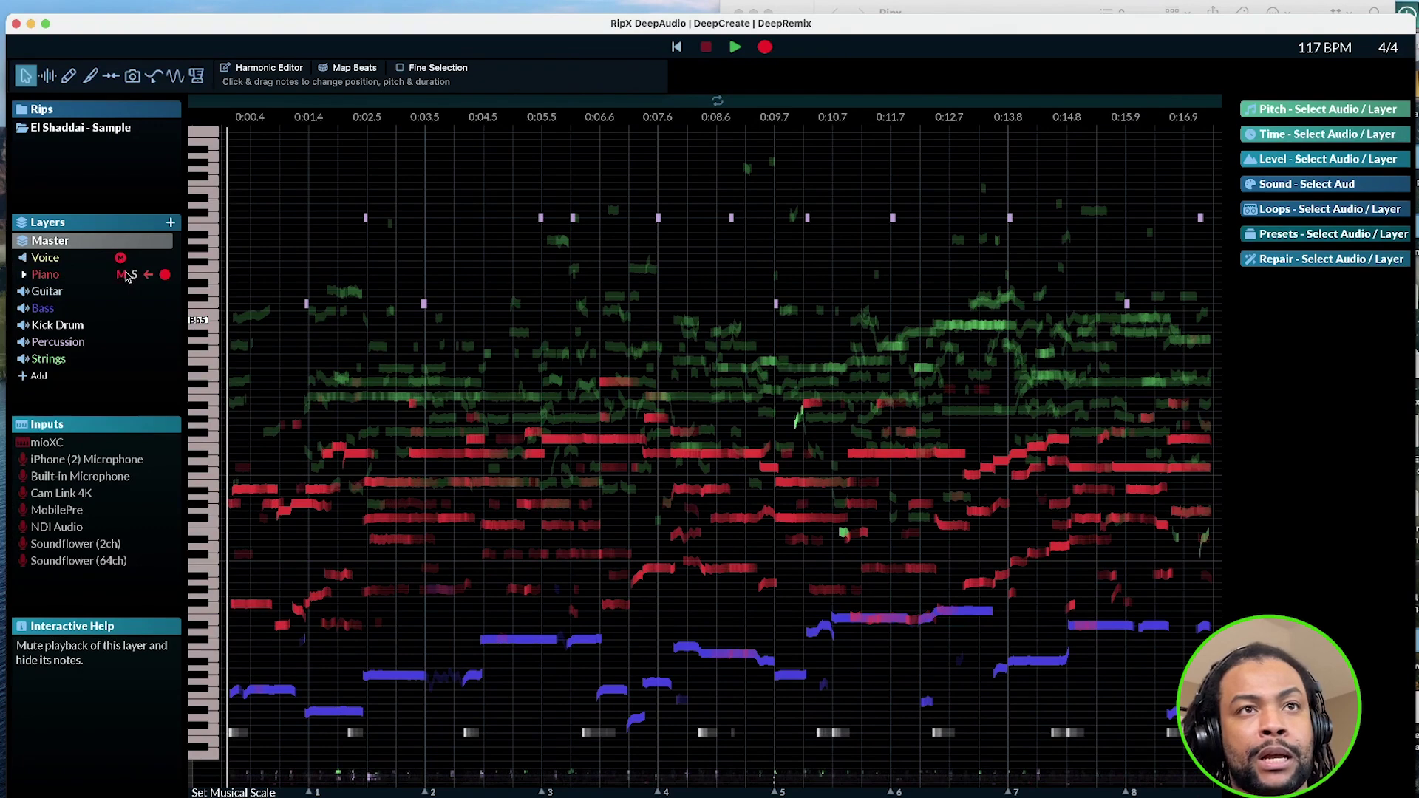
pyautogui.press('space')
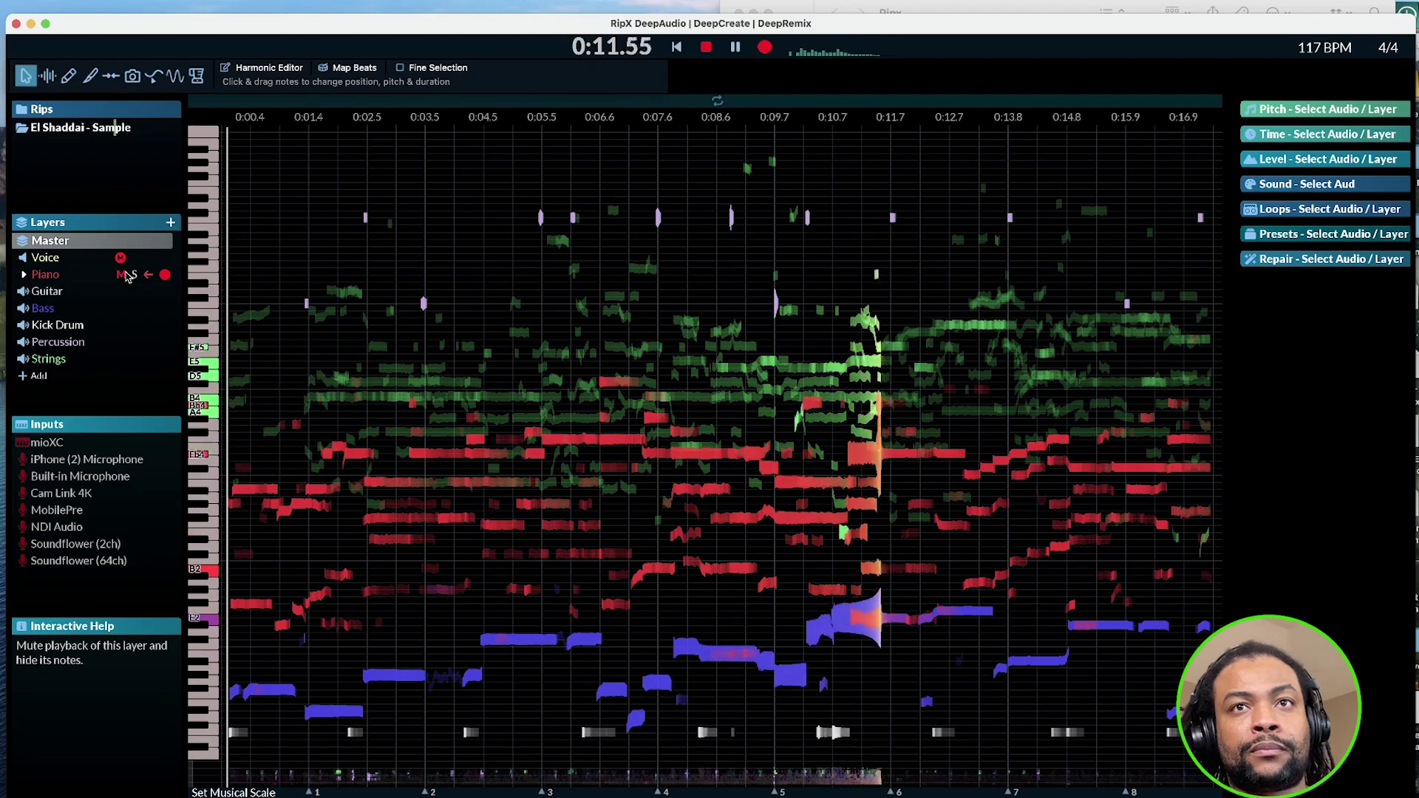
pyautogui.press('space')
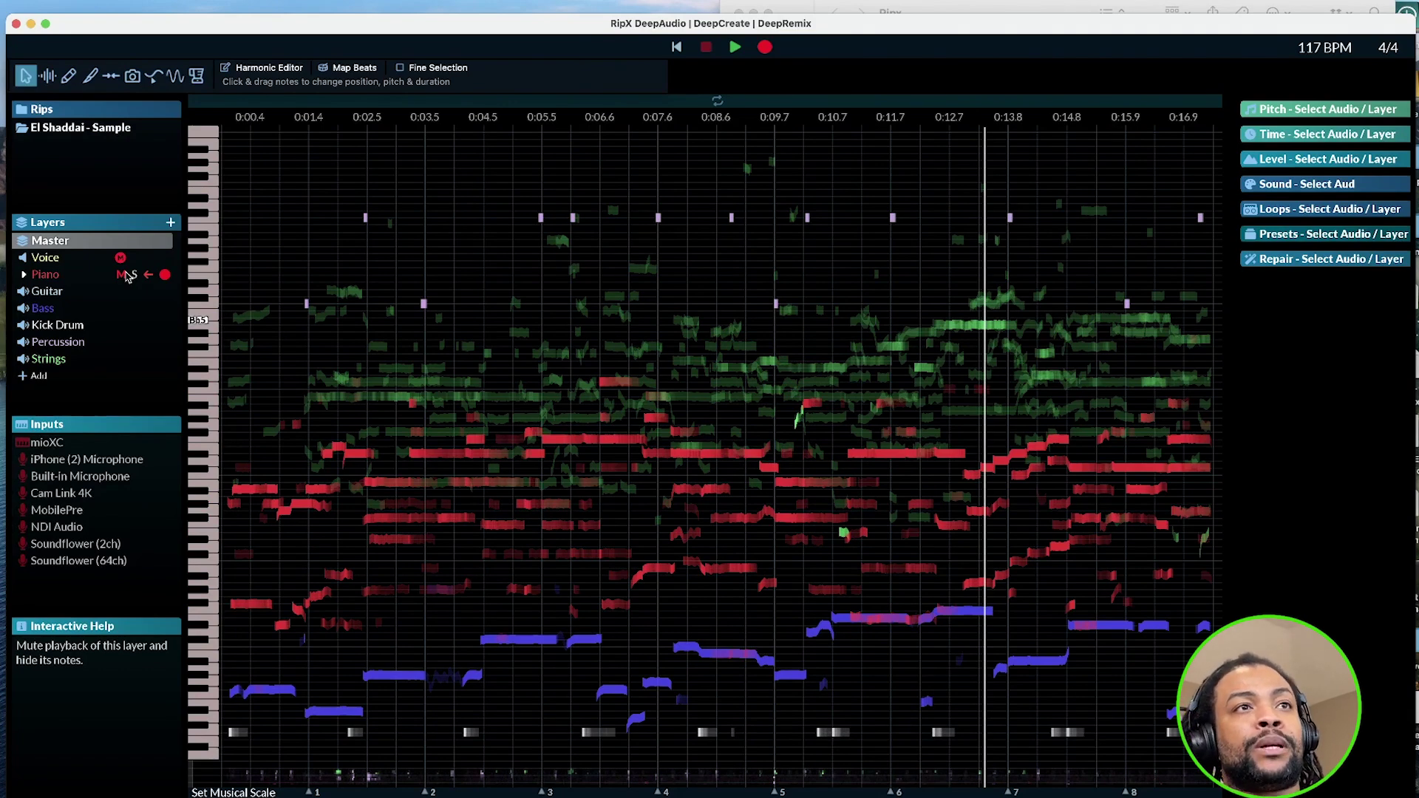
# - Try a +9 dB Low EQ boost on the bass layer during playback, reduce it to +3 dB and return it to neutral
pyautogui.click(23, 310)
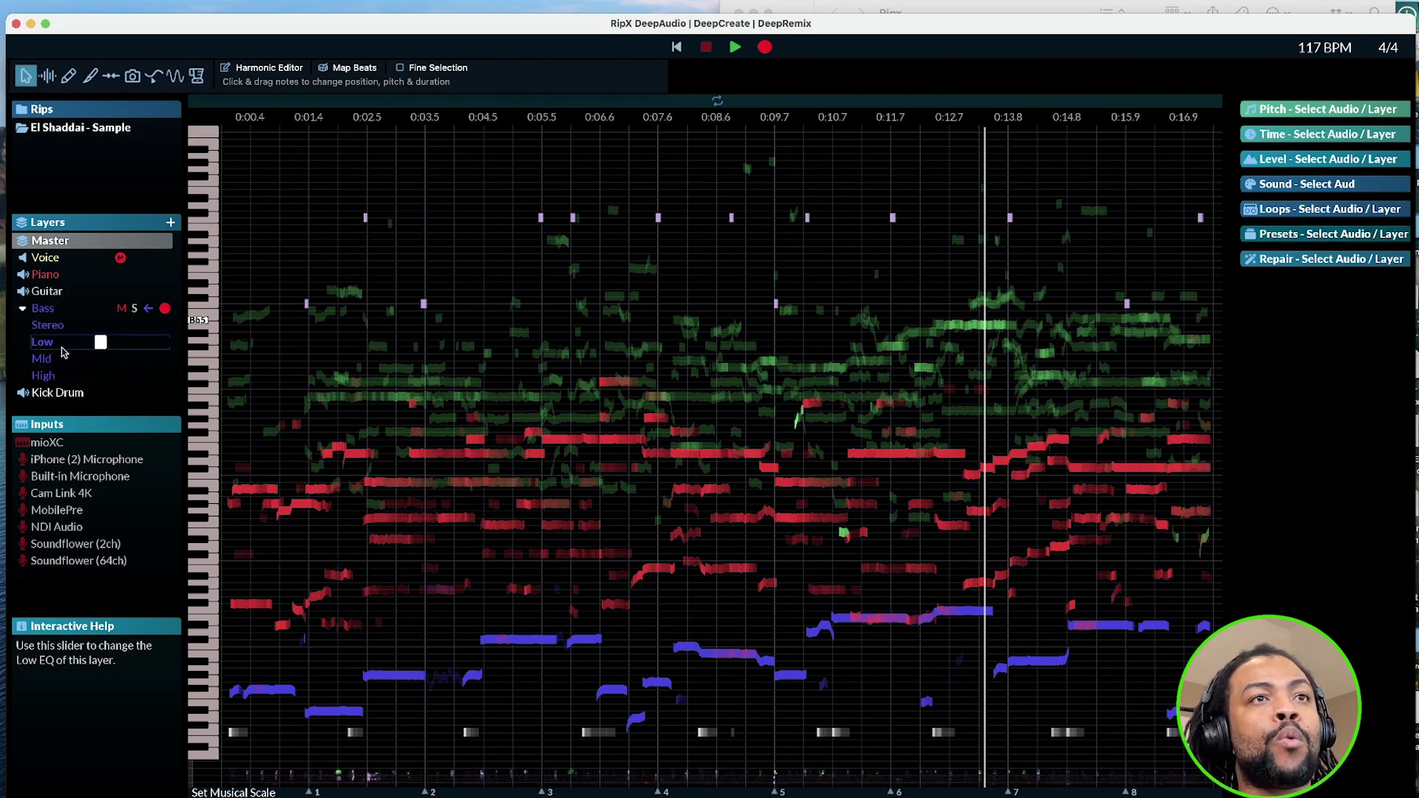
pyautogui.press('space')
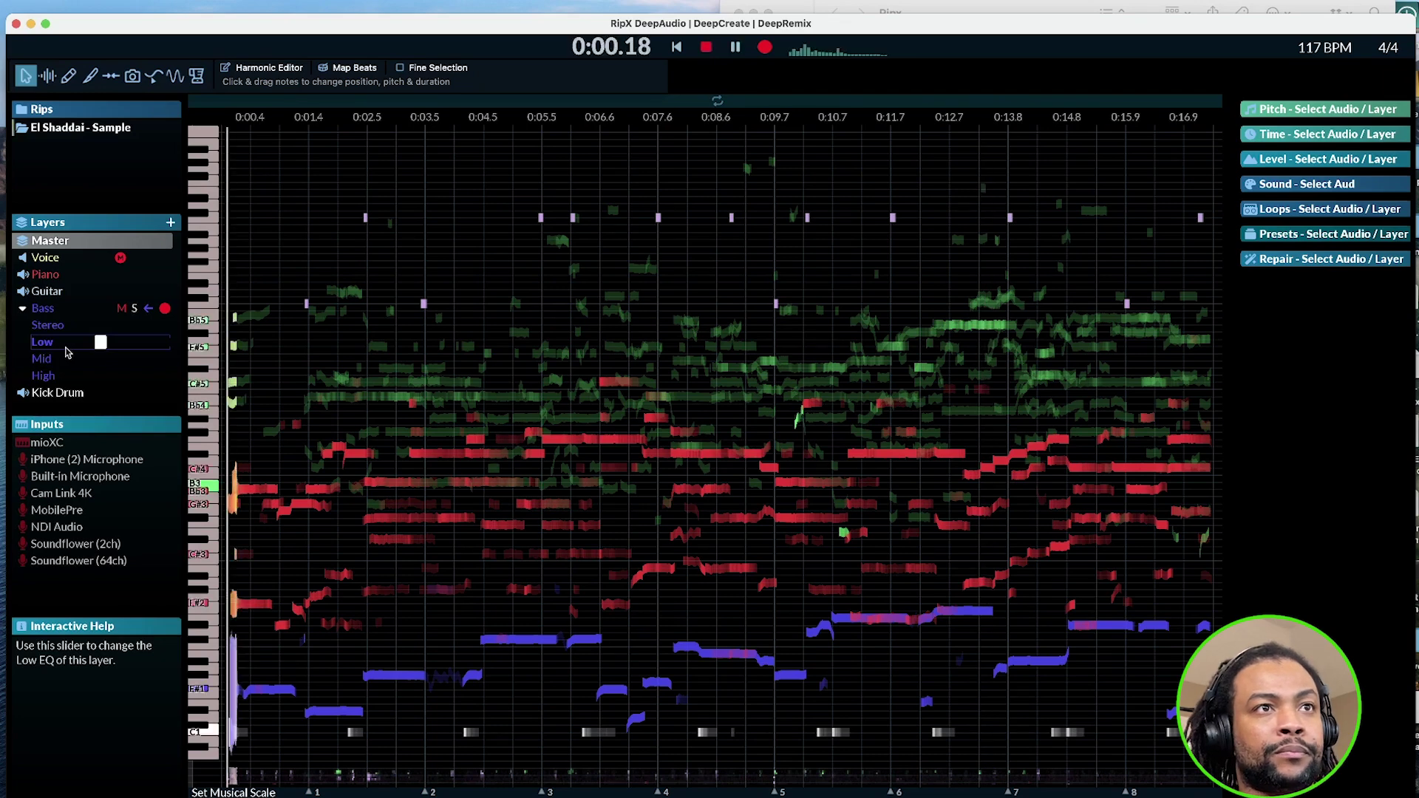
pyautogui.moveTo(100, 341); pyautogui.dragTo(120, 342)
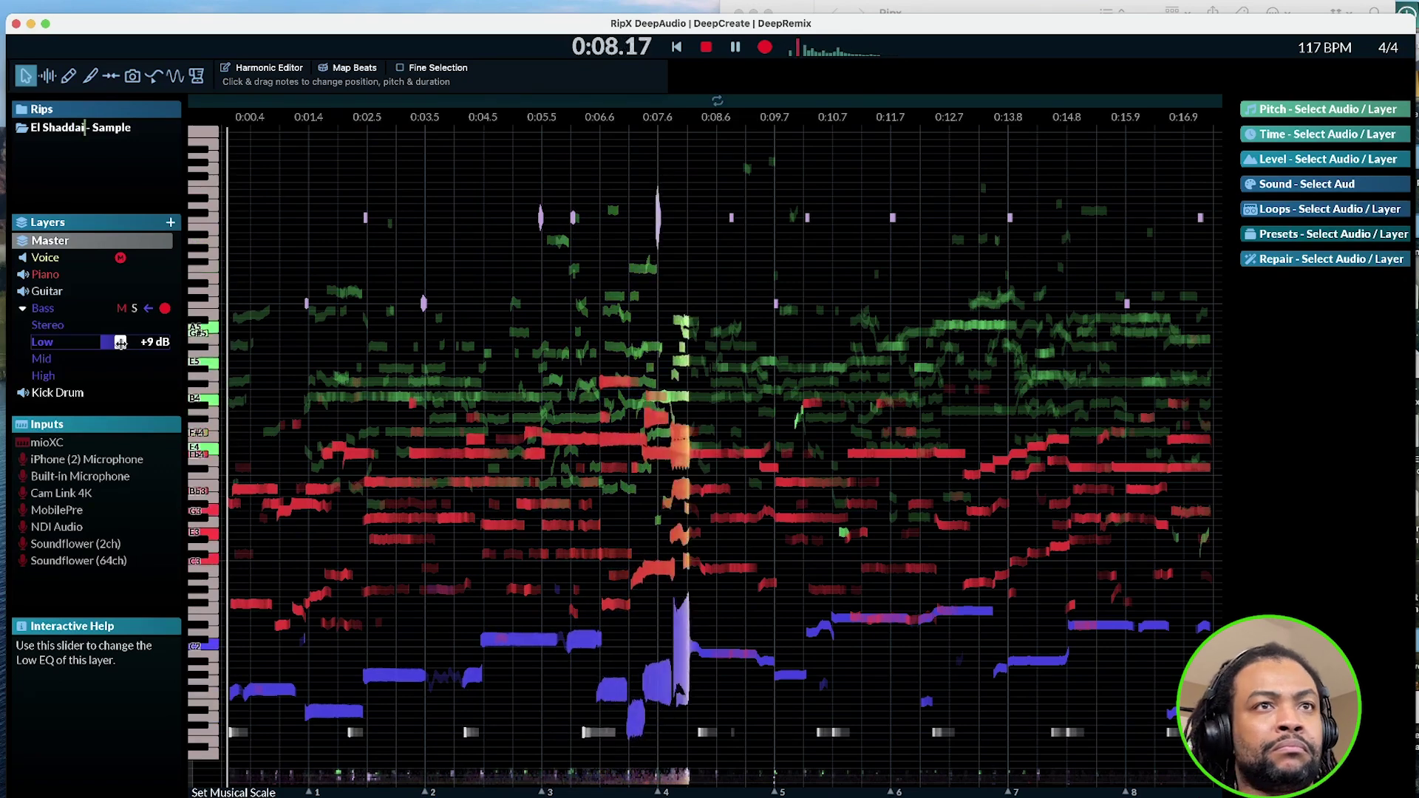
pyautogui.press('space')
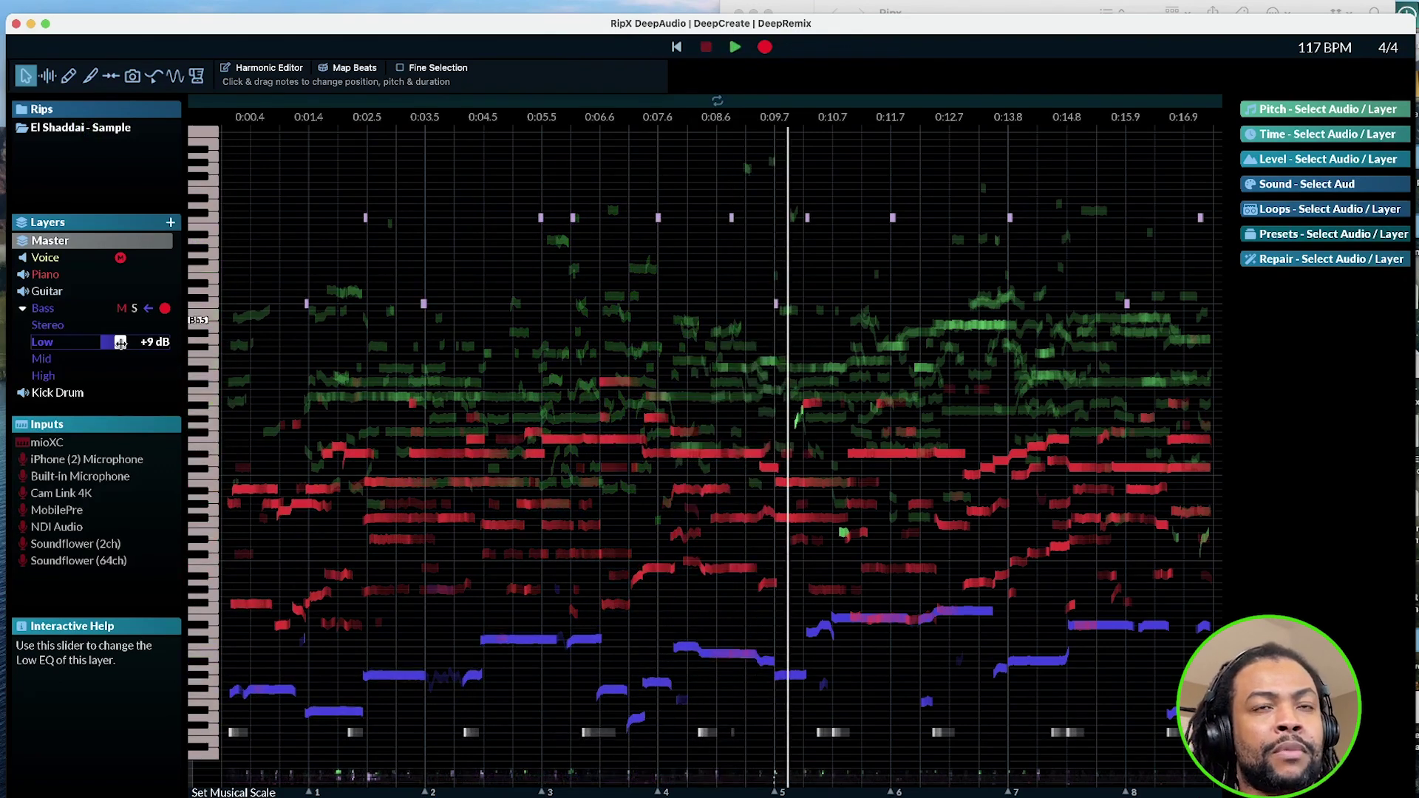
pyautogui.moveTo(119, 342); pyautogui.dragTo(107, 344)
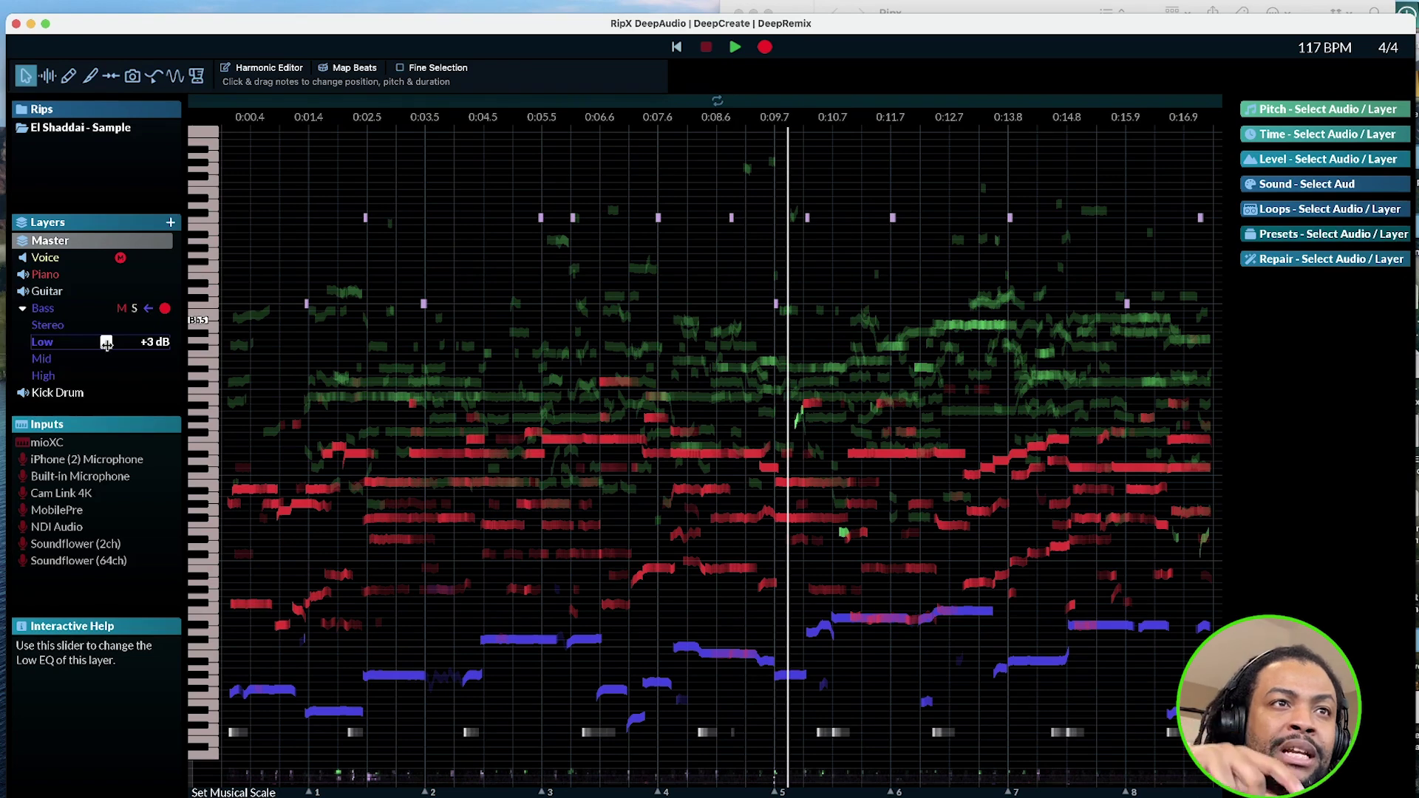
pyautogui.moveTo(106, 344); pyautogui.dragTo(100, 342)
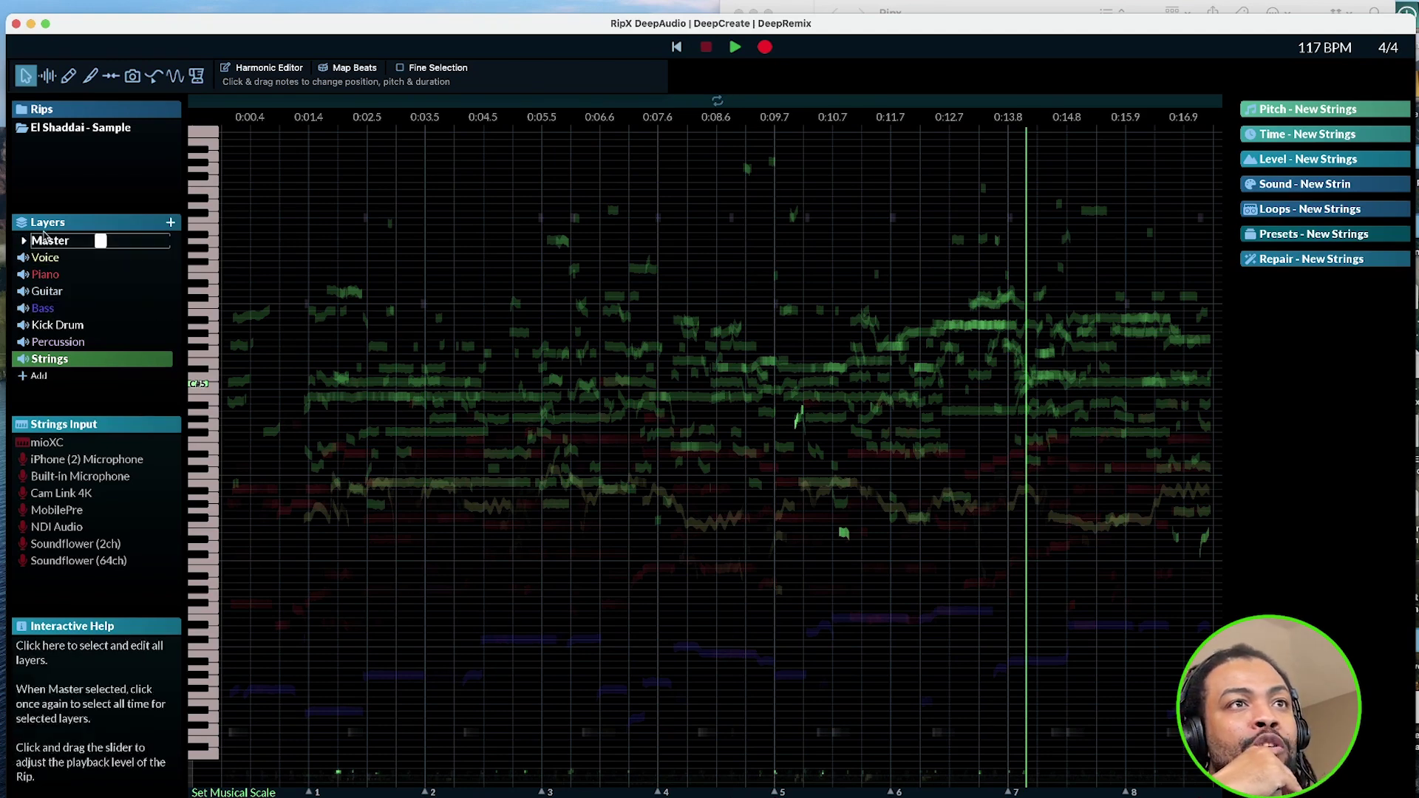
# - Open the export settings for the full mix, try Separate Stems and choose Separate Layers as the files to create
pyautogui.click(49, 242)
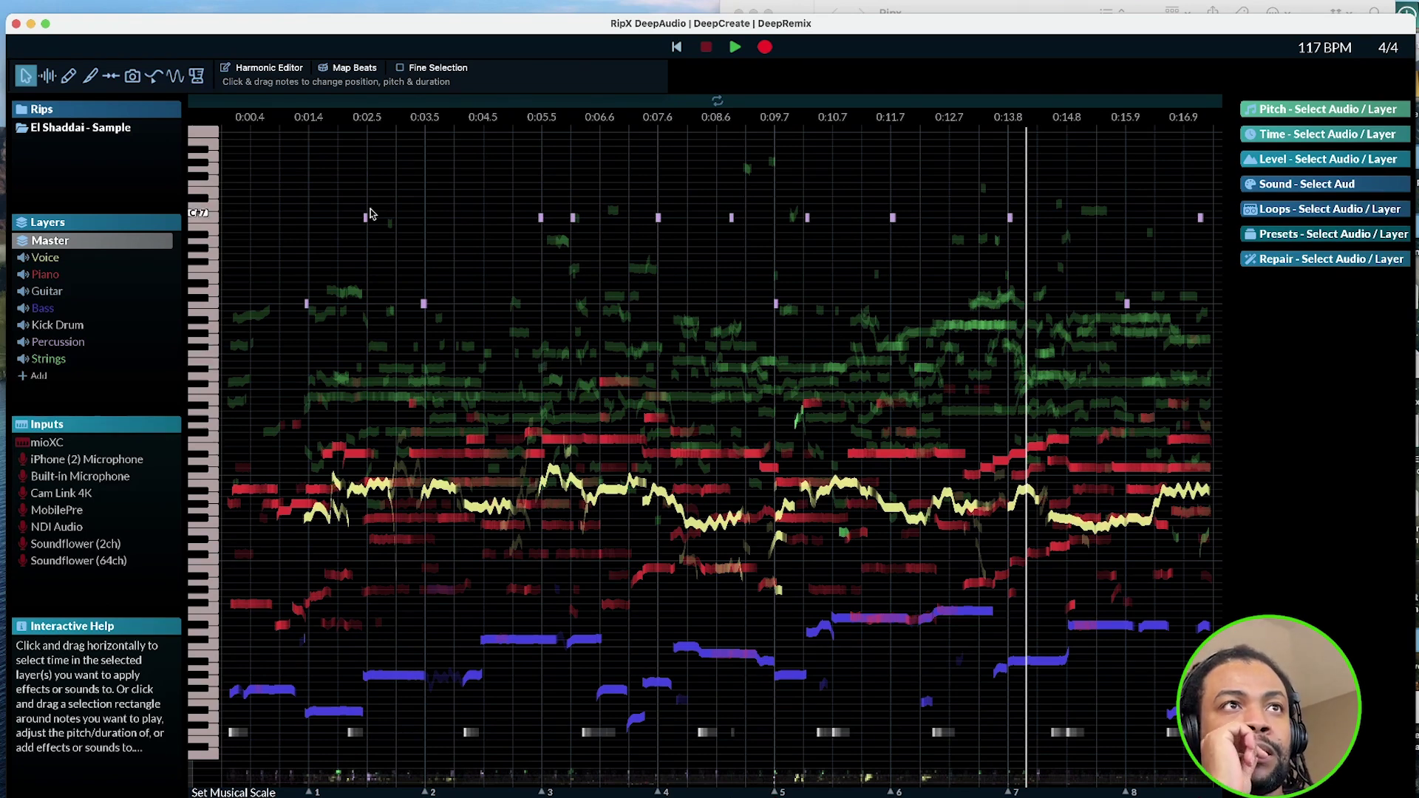
pyautogui.click(33, 0)
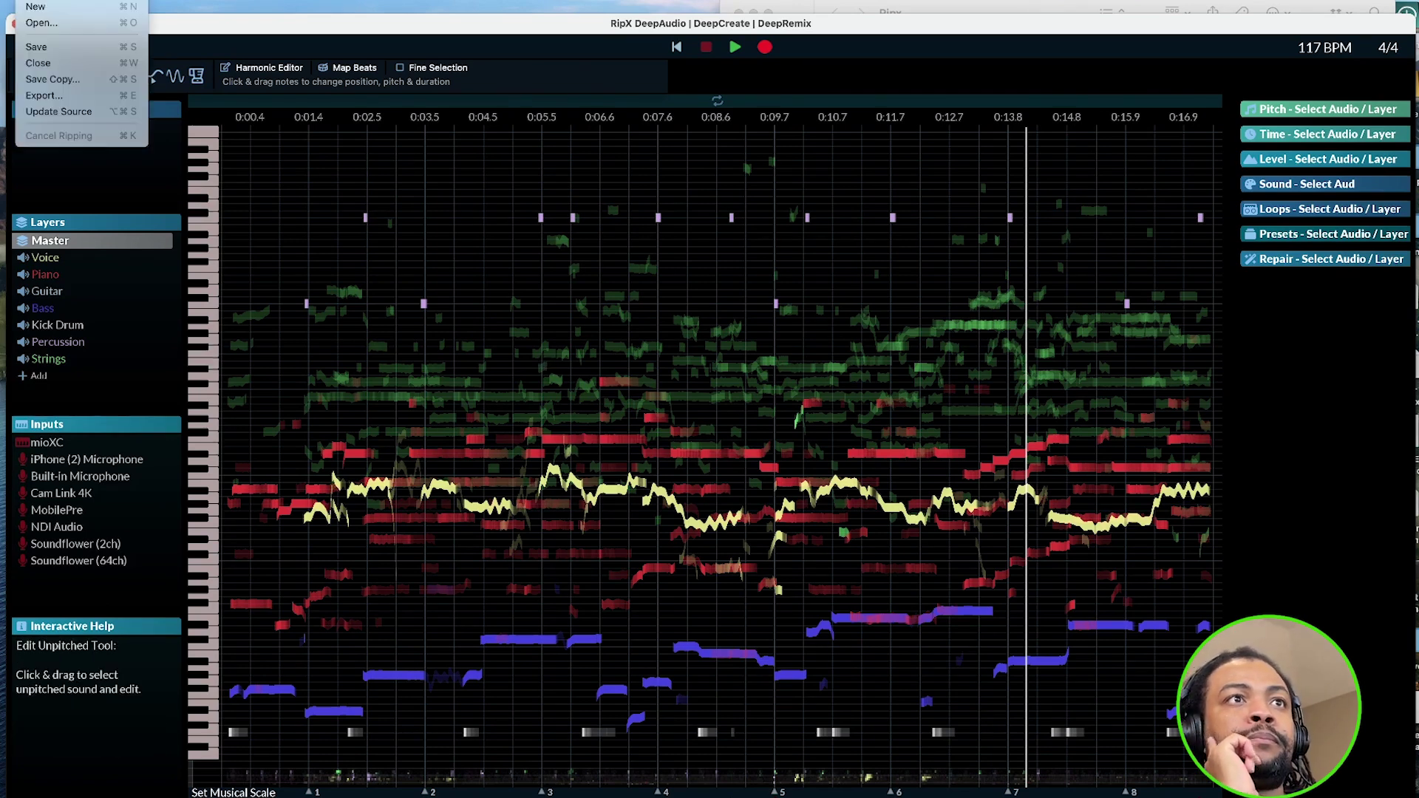
pyautogui.click(41, 95)
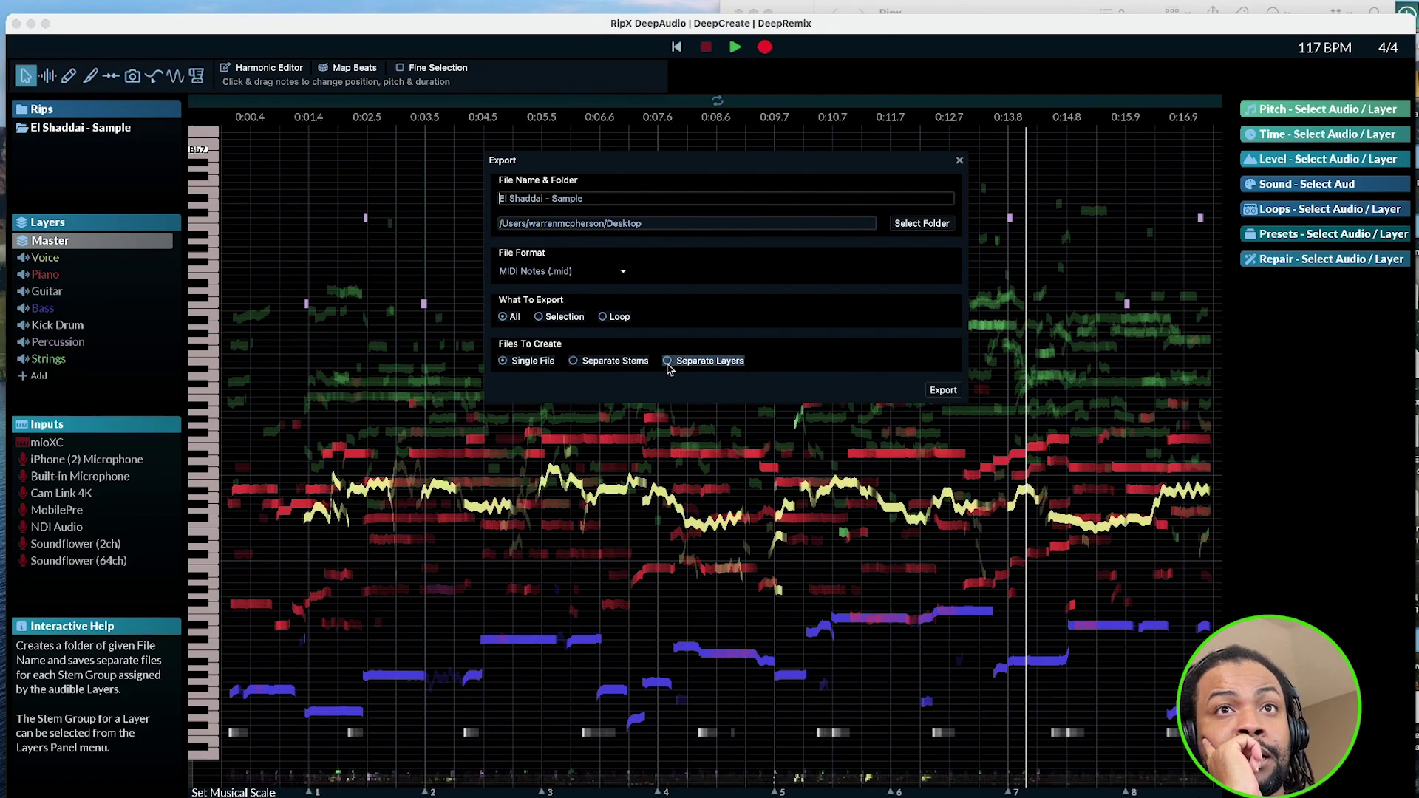
pyautogui.click(574, 362)
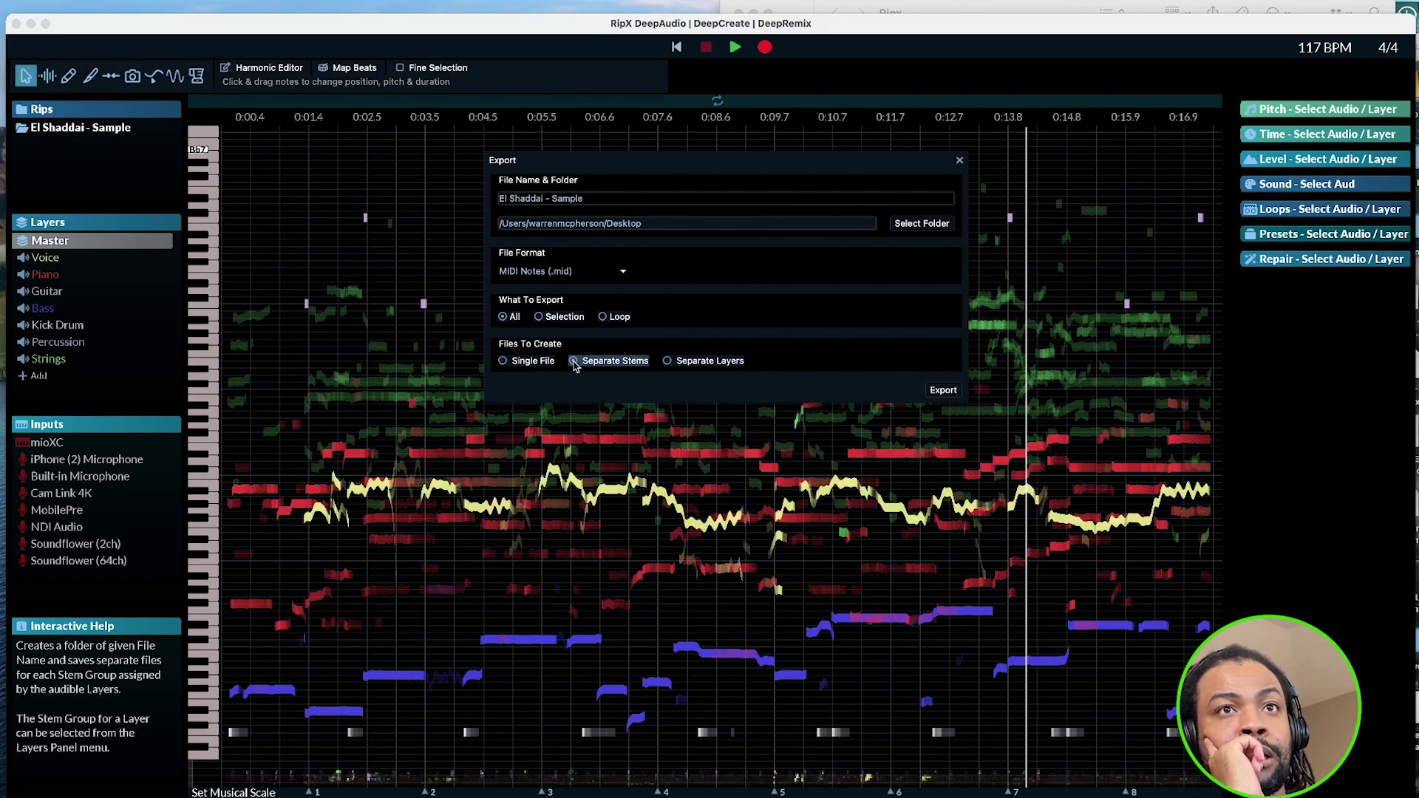
pyautogui.click(668, 362)
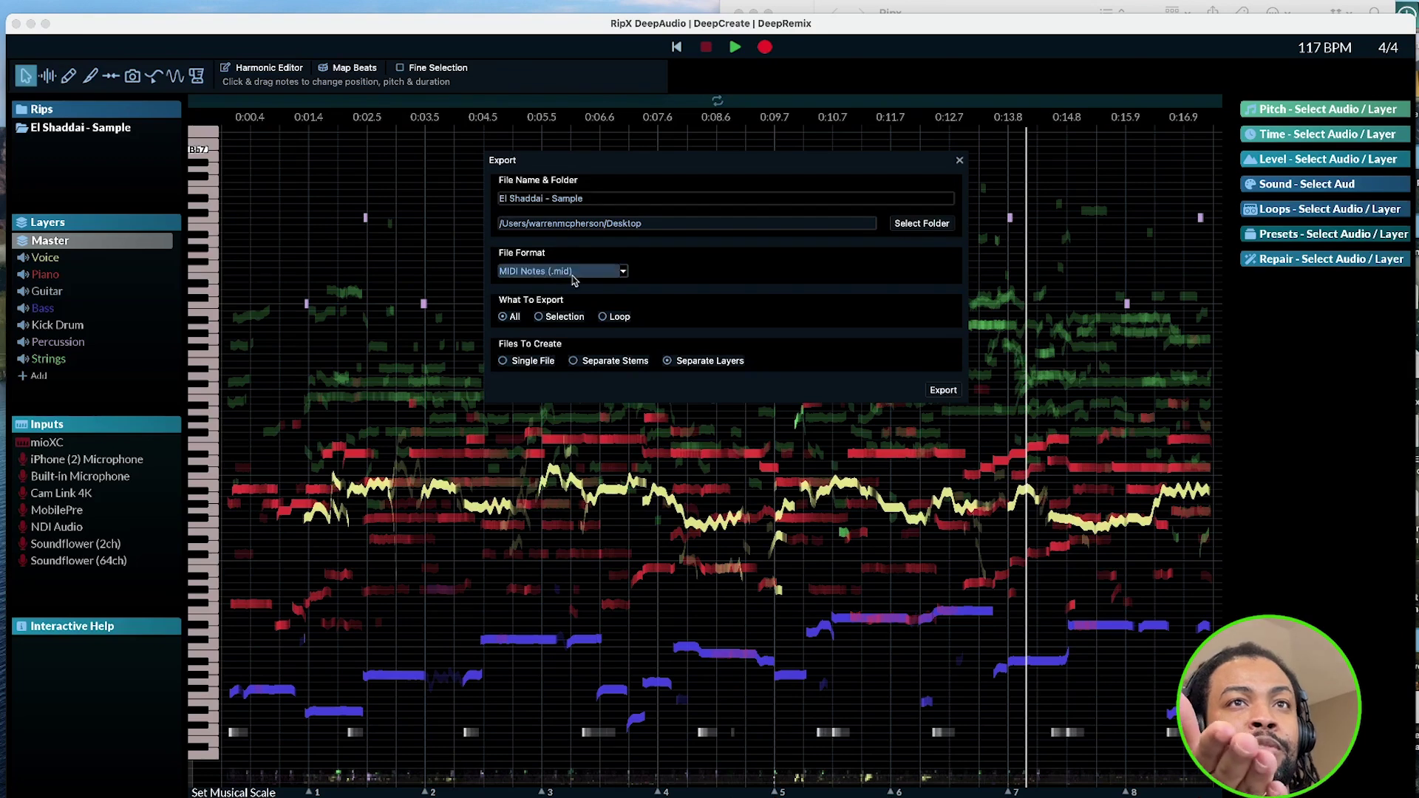
# - Review the available export file formats and close the export settings without exporting
pyautogui.click(622, 274)
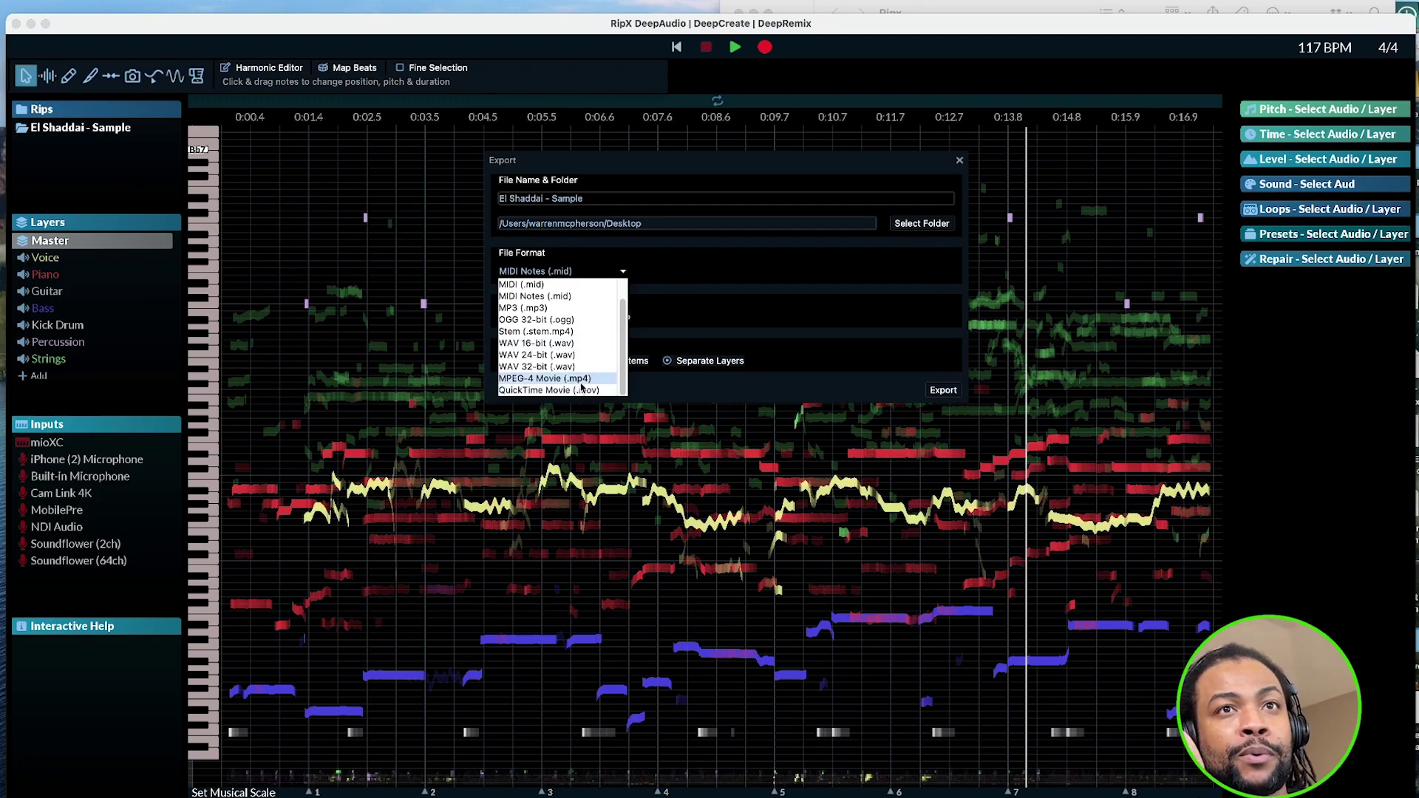
pyautogui.click(728, 320)
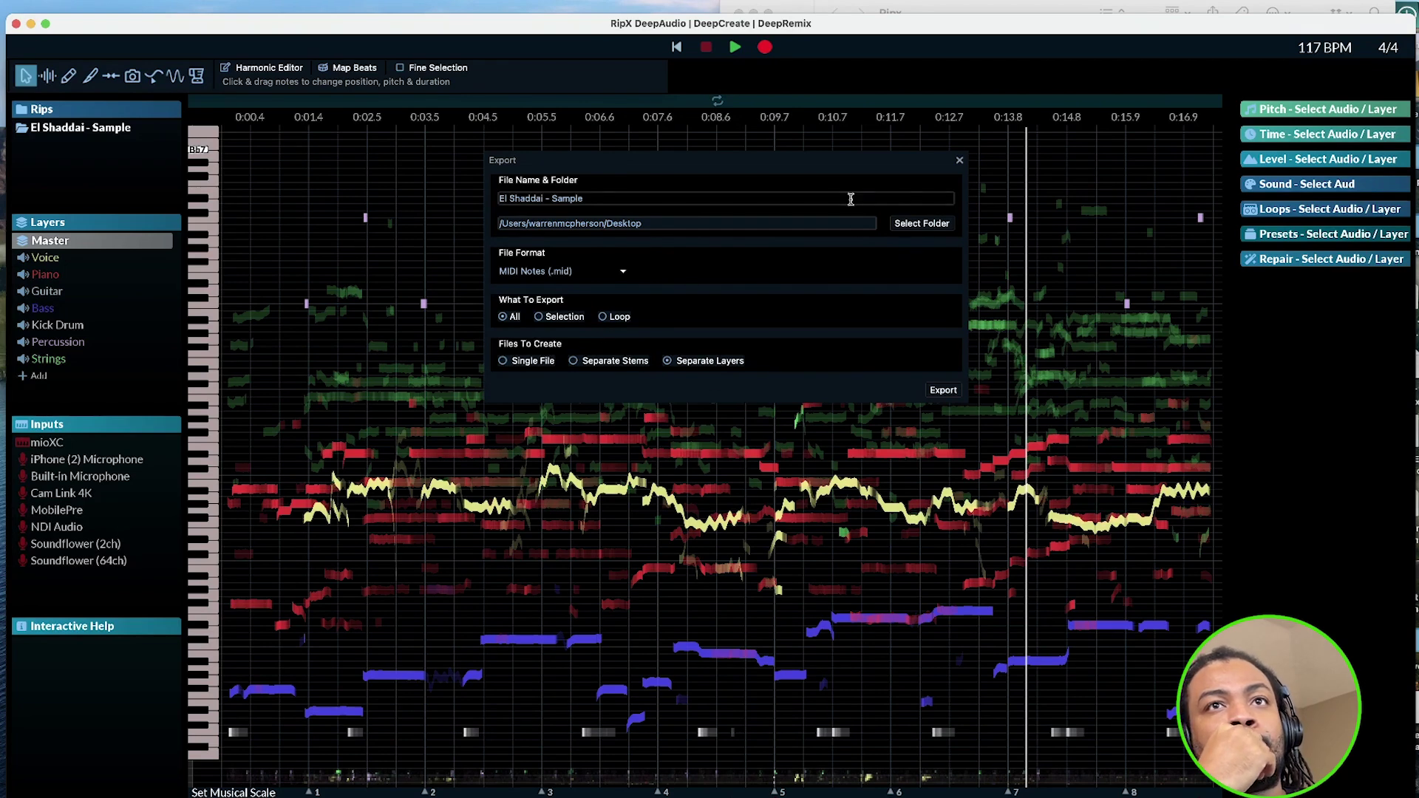
pyautogui.click(958, 164)
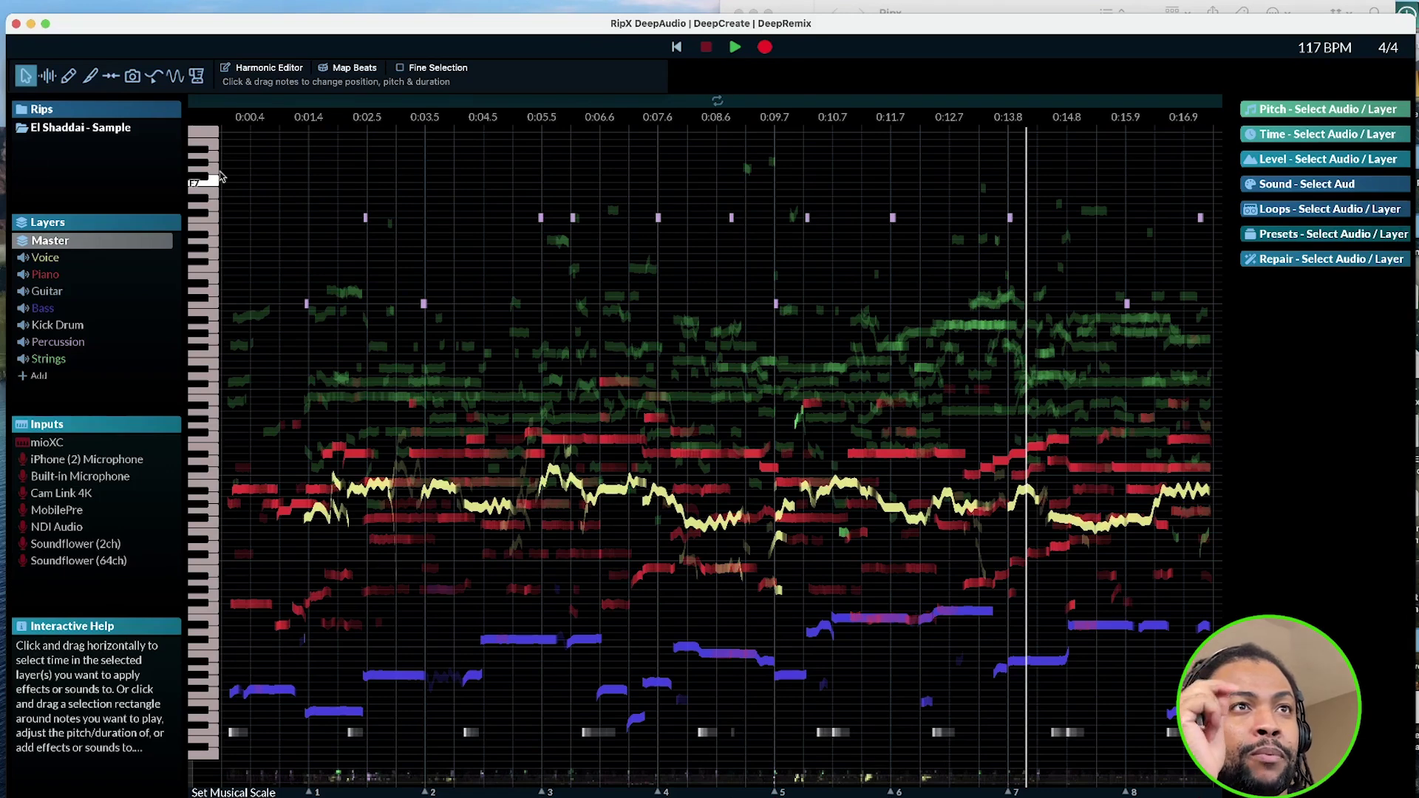
# - Delete the El Shaddai - Sample rip permanently from the drive
pyautogui.rightClick(53, 133)
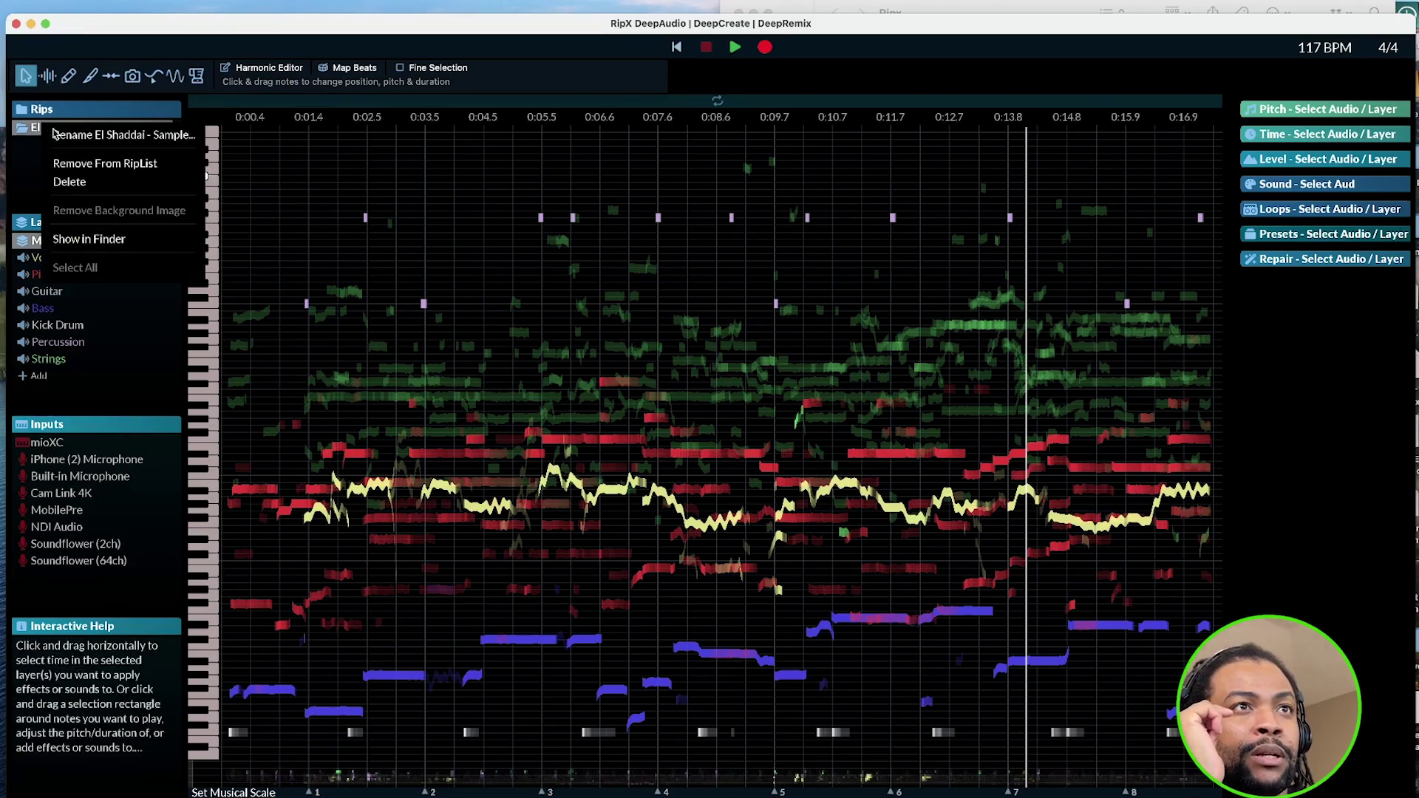
pyautogui.click(78, 182)
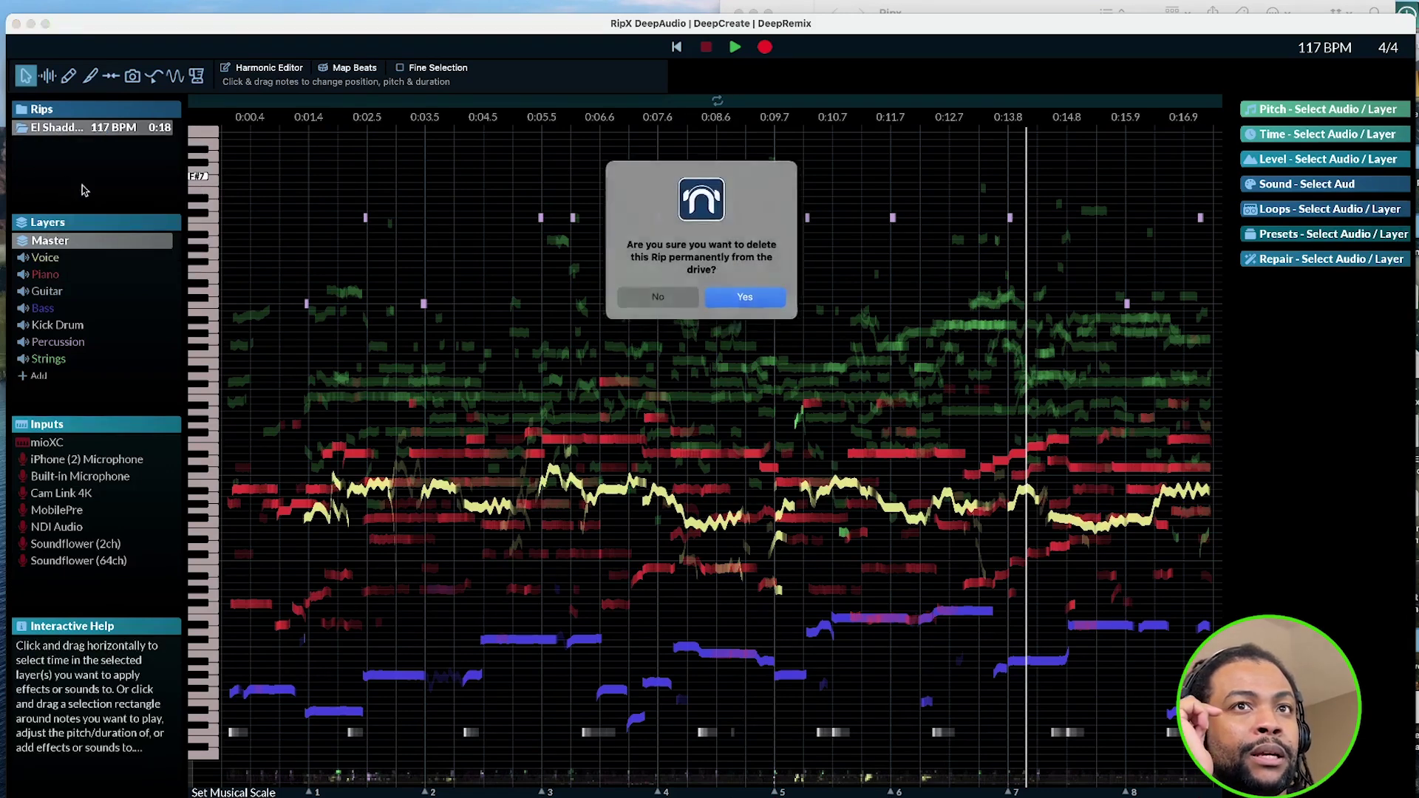
pyautogui.click(745, 297)
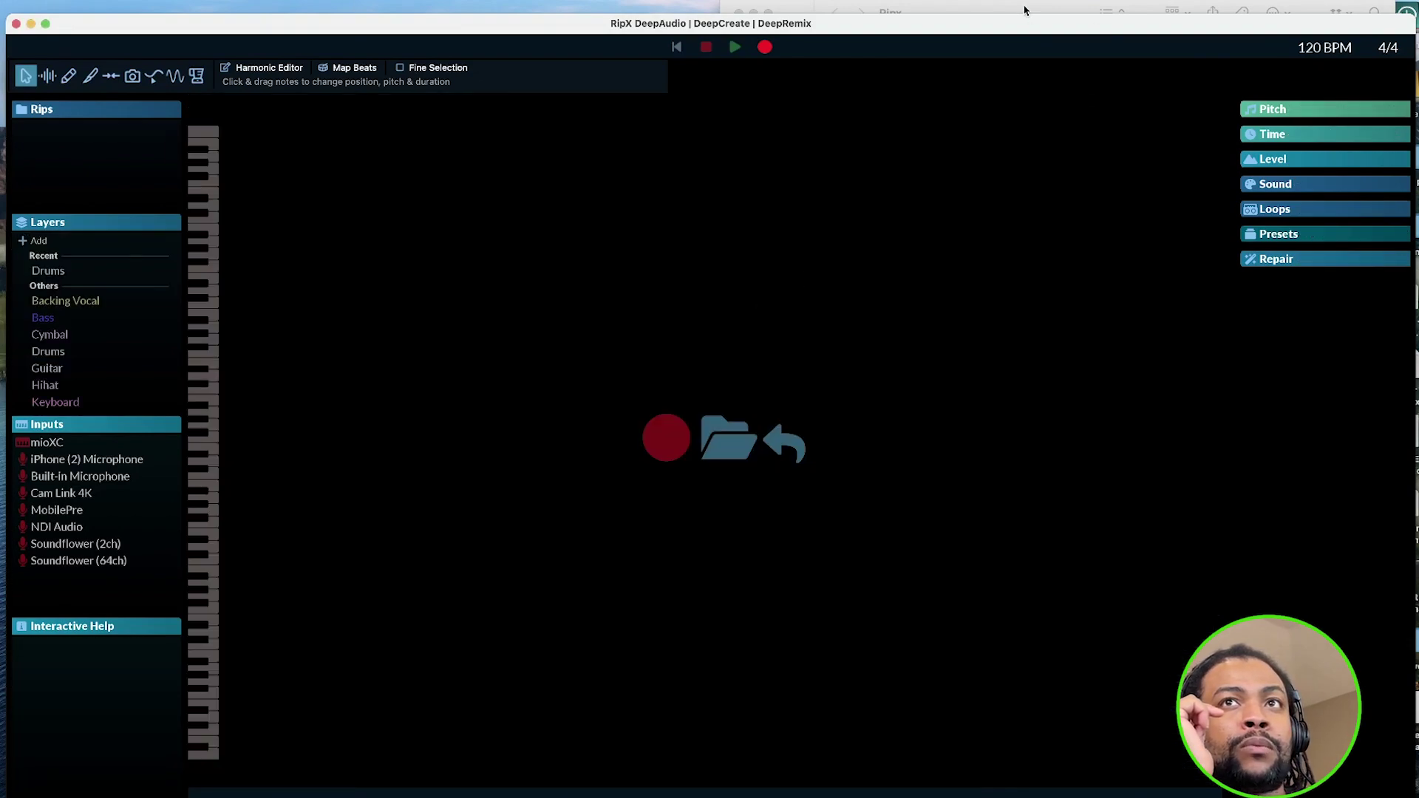
# - Bring Jazz Piano - Sample.mp3 from the Ripx folder in Finder into RipX to open its ripper options
pyautogui.click(1026, 12)
pyautogui.click(886, 81)
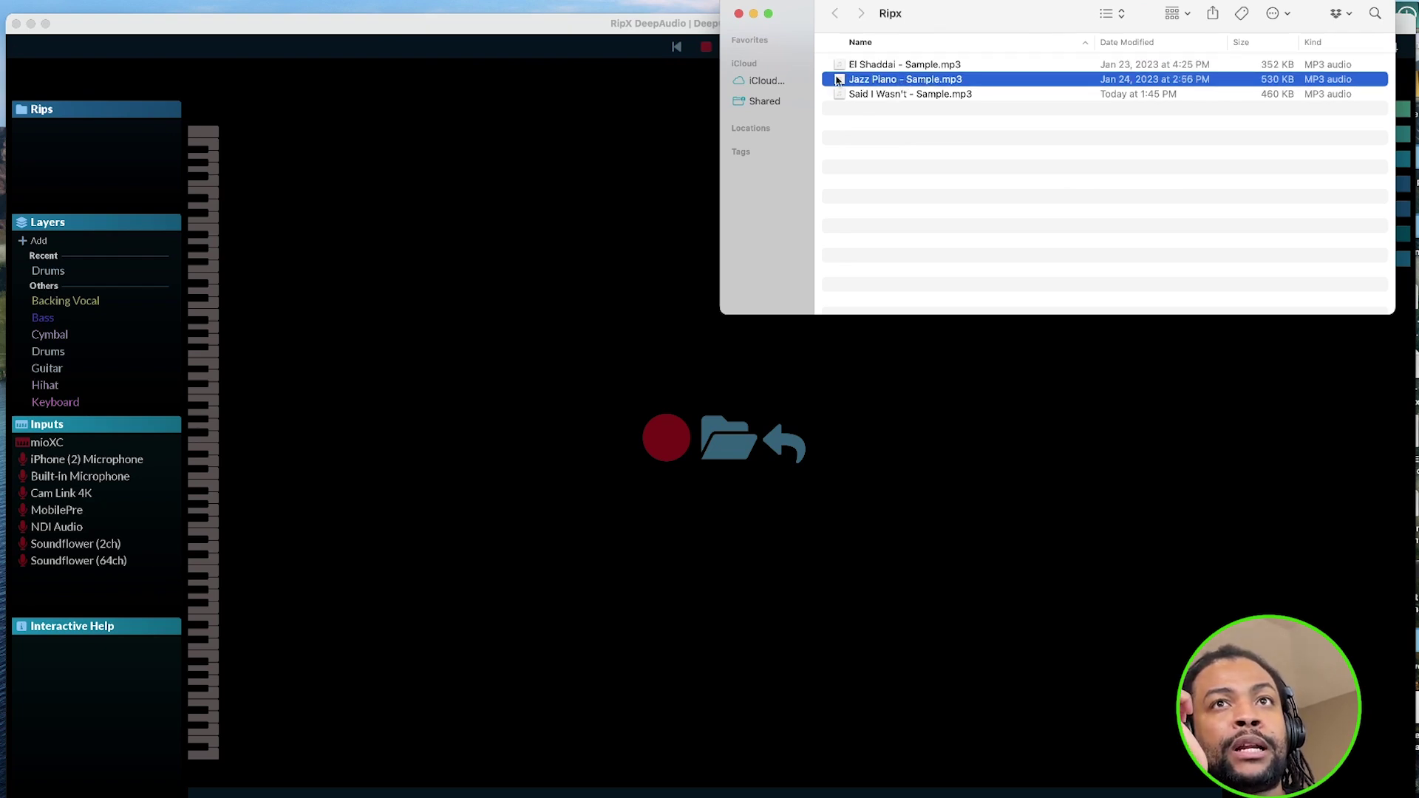
pyautogui.moveTo(838, 81); pyautogui.dragTo(715, 447)
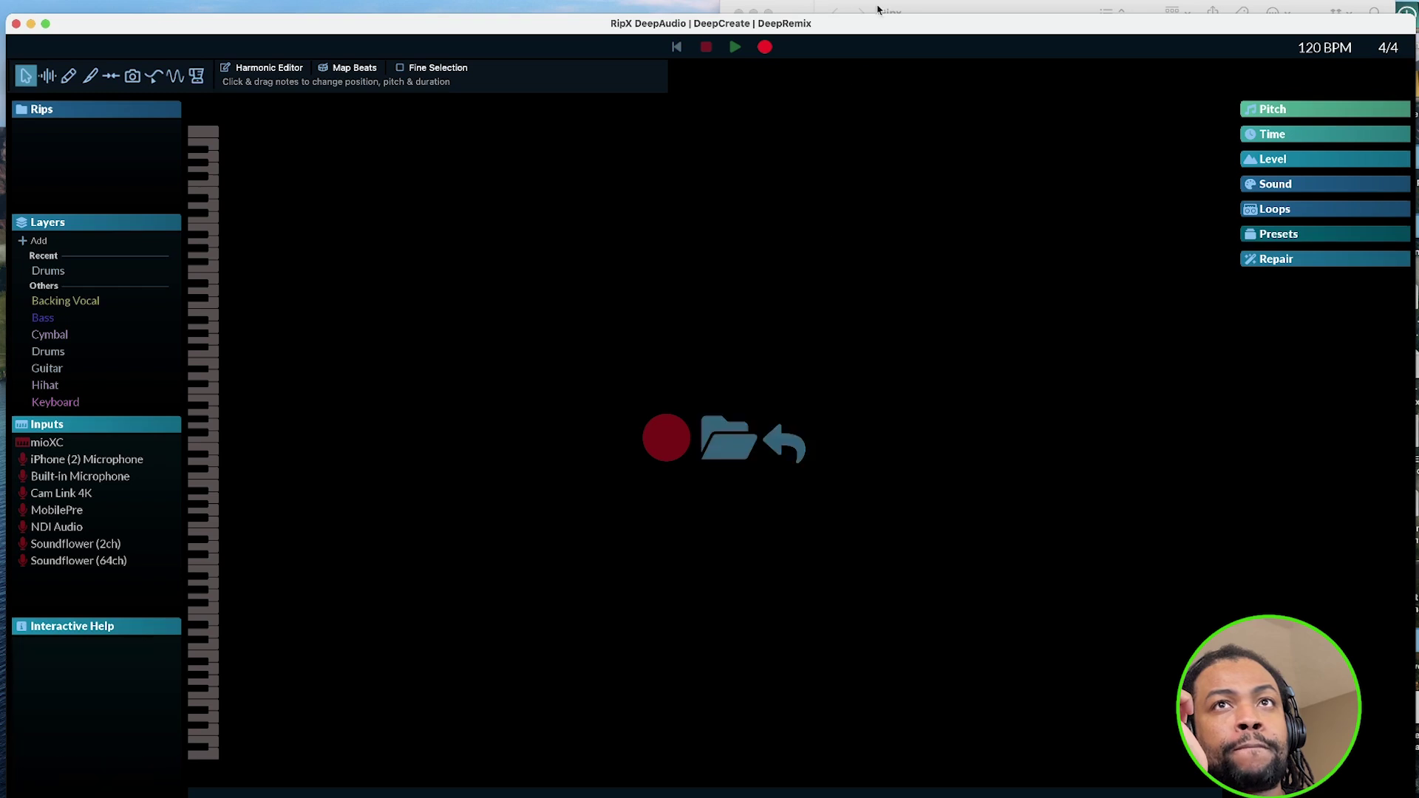
pyautogui.click(909, 4)
pyautogui.moveTo(837, 85); pyautogui.dragTo(712, 443)
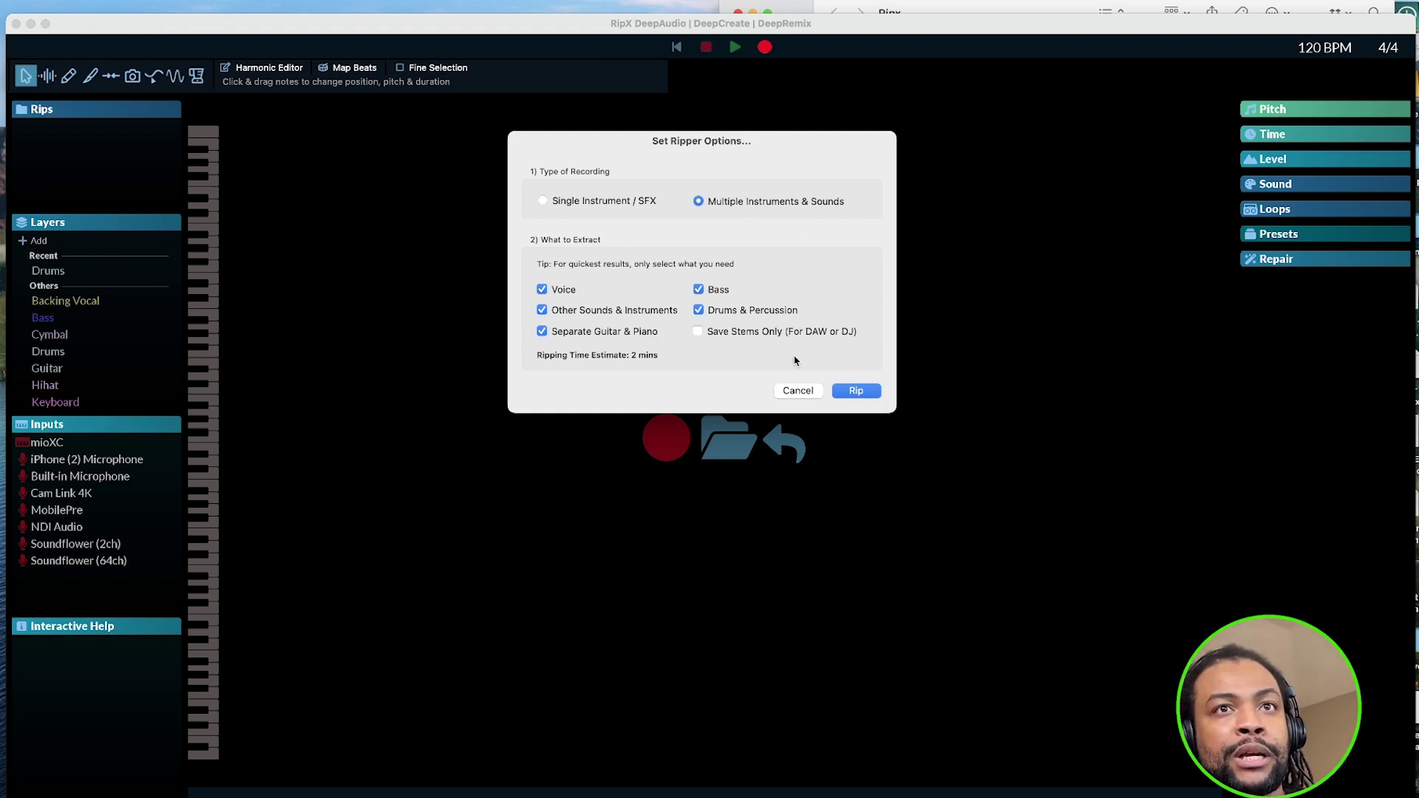
# - Rip the Jazz Piano sample as Multiple Instruments & Sounds with the current extraction choices and listen to the full result
pyautogui.click(855, 390)
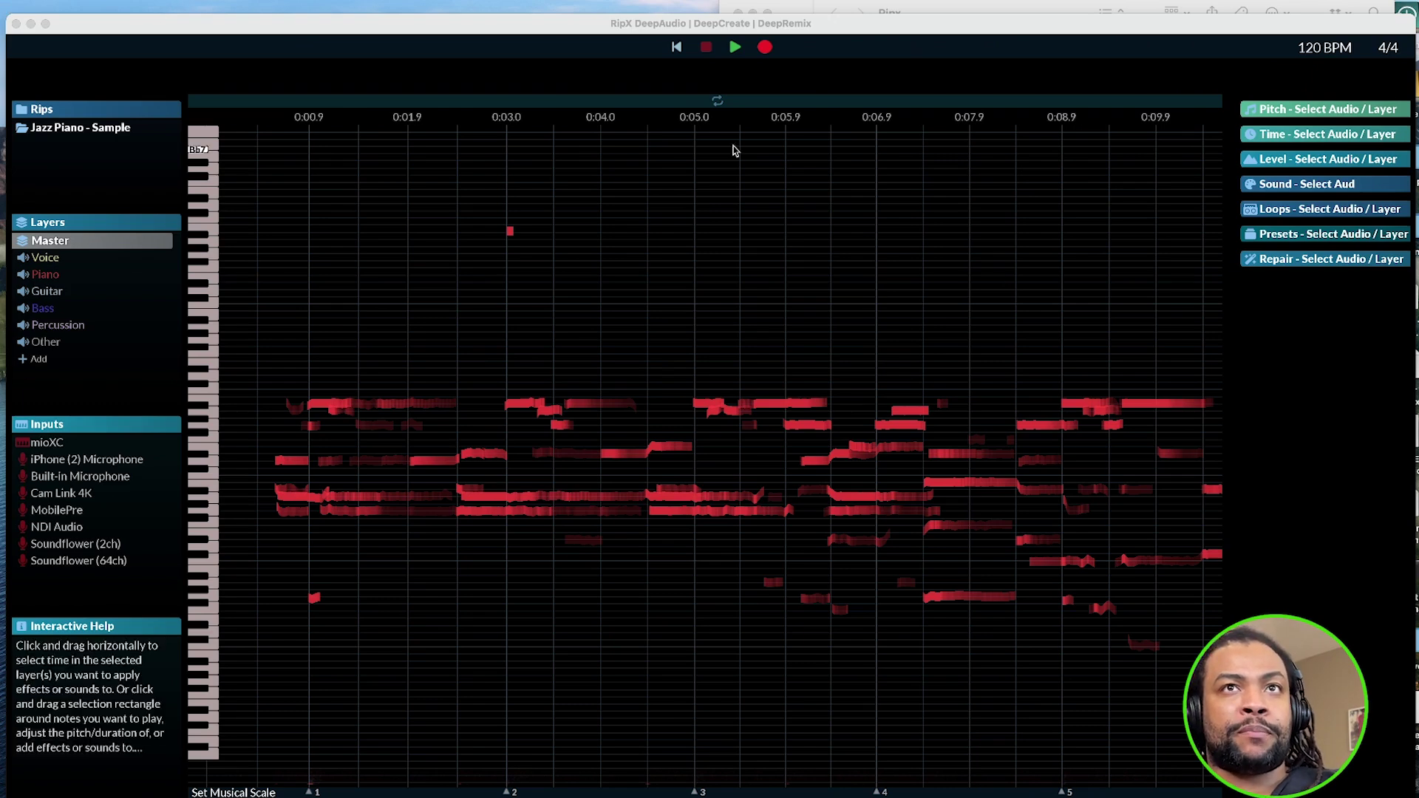
pyautogui.click(750, 121)
pyautogui.moveTo(750, 121)
pyautogui.mouseDown()
pyautogui.moveTo(690, 121)
pyautogui.moveTo(731, 124)
pyautogui.mouseUp()
pyautogui.press('space')
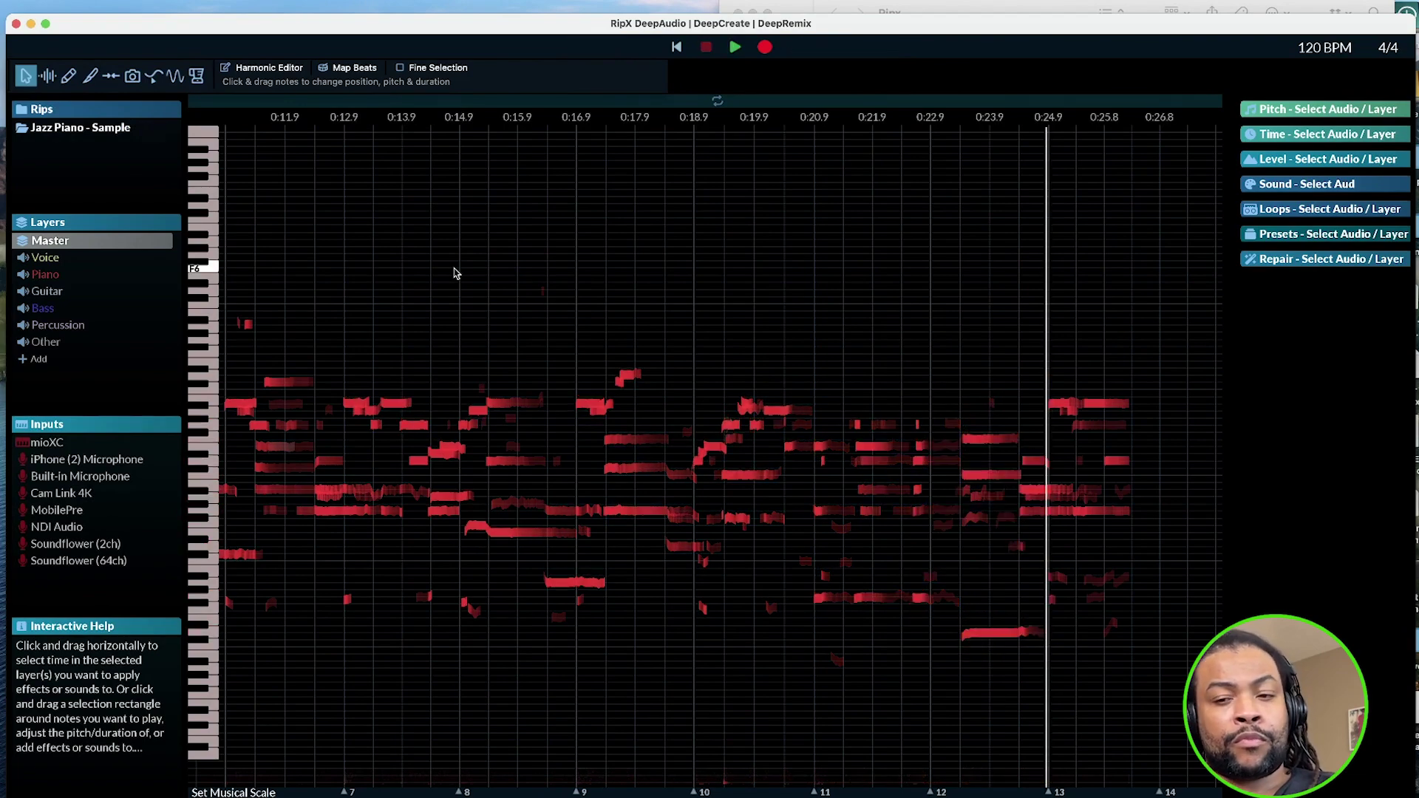
pyautogui.press('space')
# - Check the Voice layer for notes along the timeline and delete the layer from the Jazz Piano rip
pyautogui.click(47, 259)
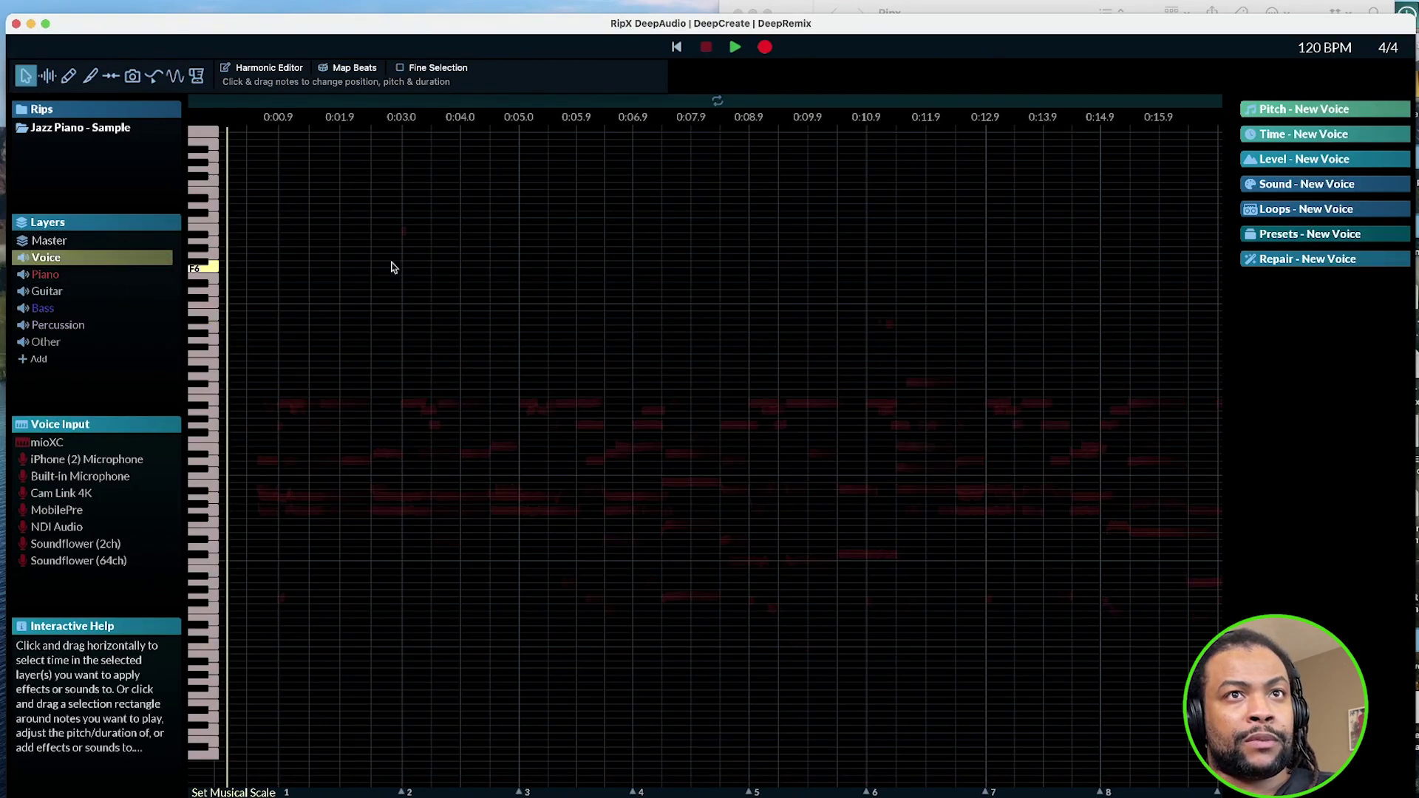
pyautogui.hscroll(3, 720, 339)
pyautogui.hscroll(-3, 702, 339)
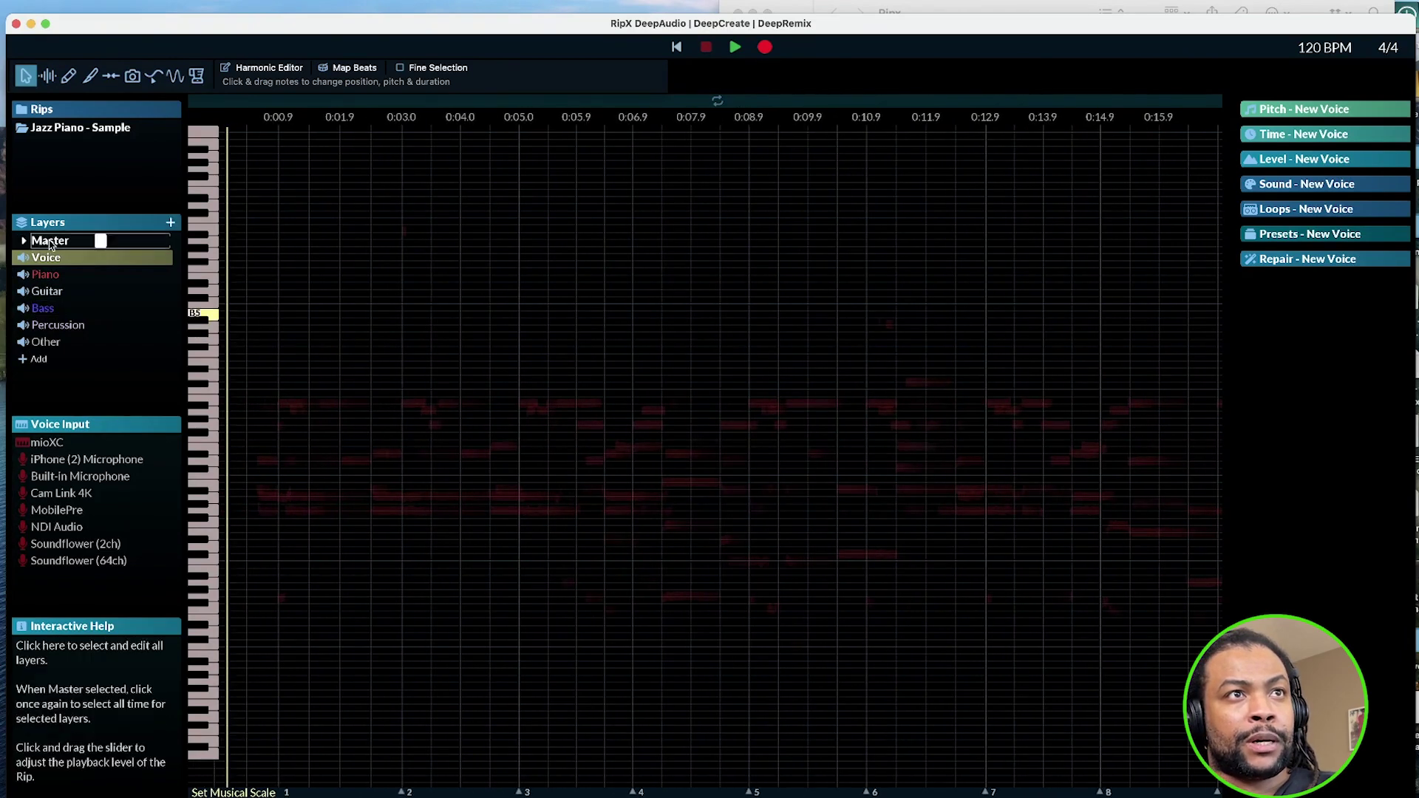
pyautogui.rightClick(49, 259)
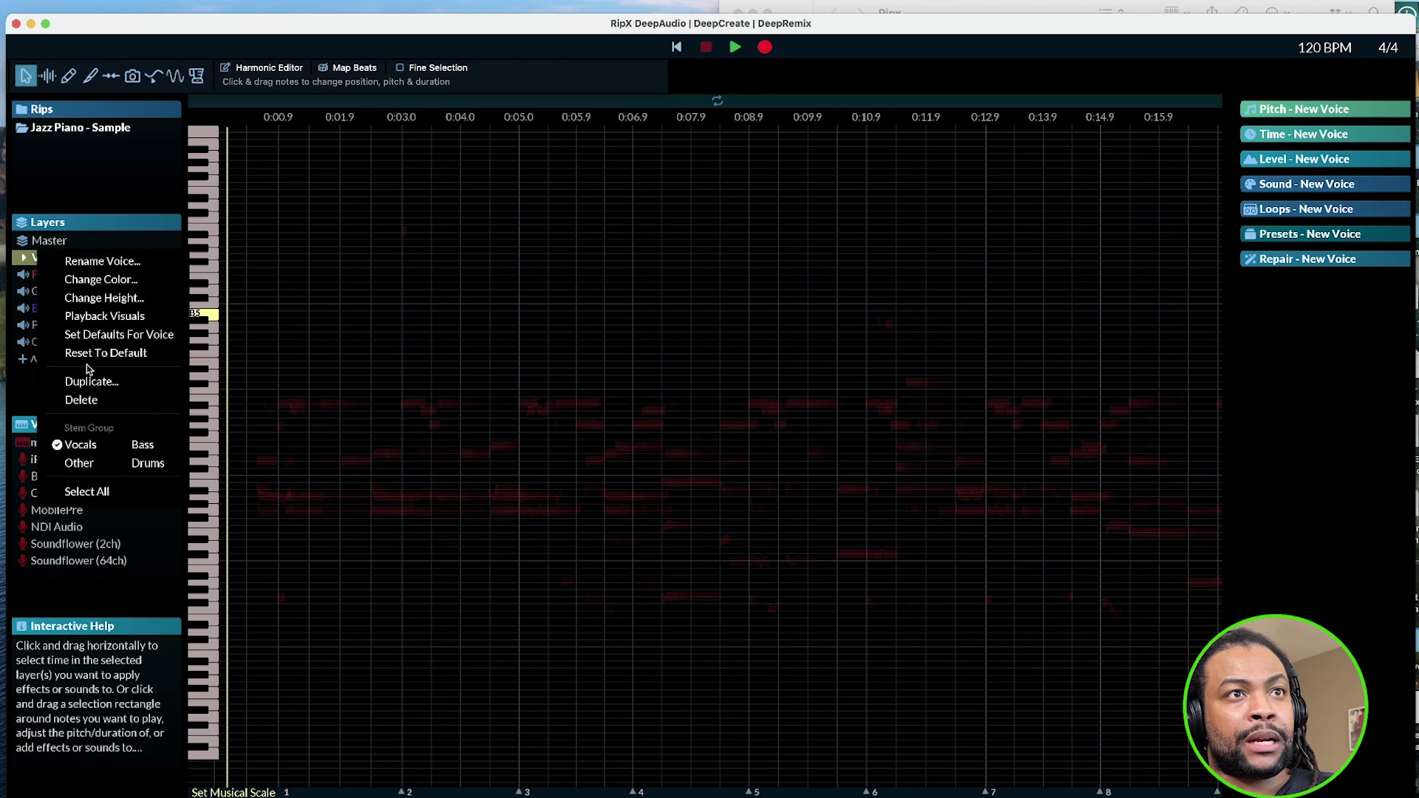
pyautogui.click(92, 400)
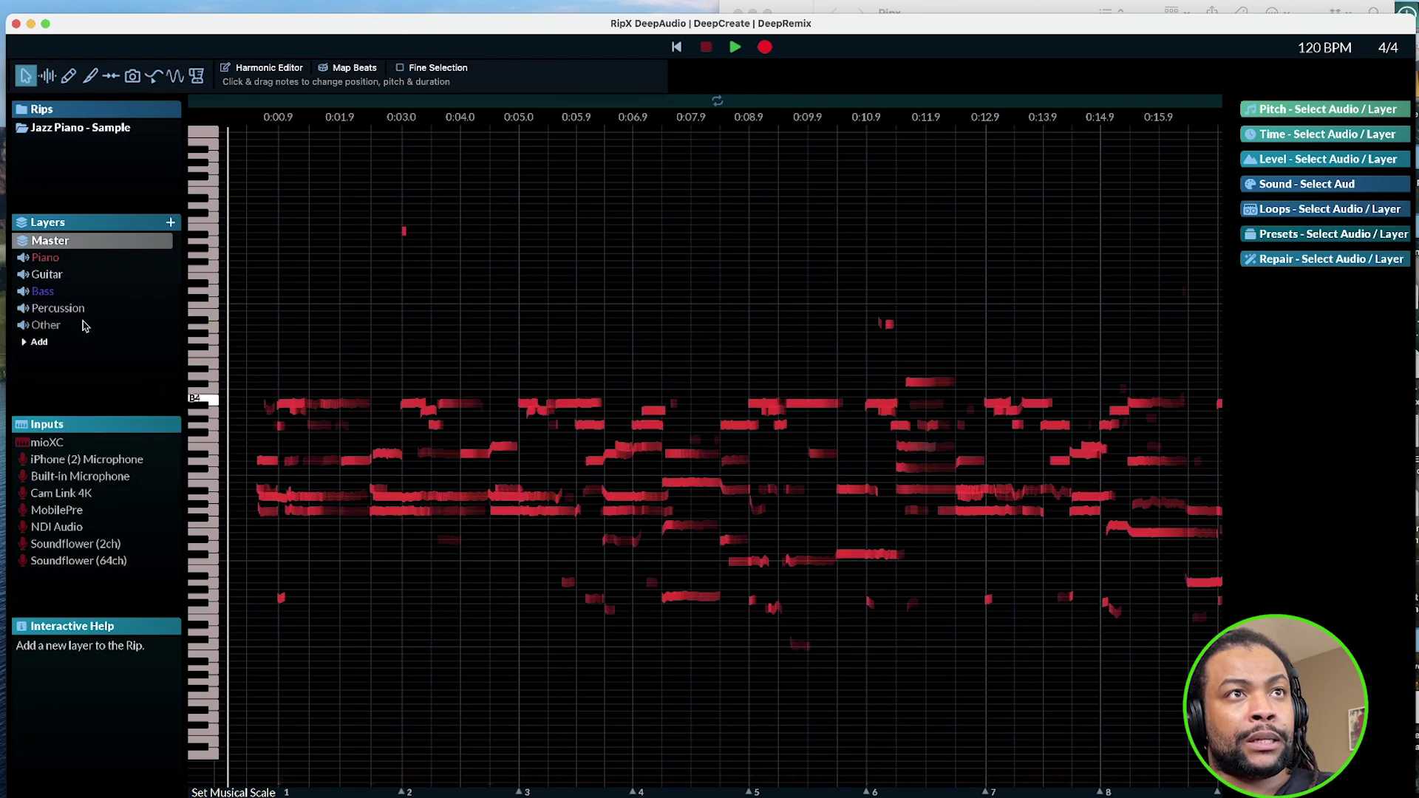
# - Examine the Guitar layer's notes along the timeline and play the start of the rip briefly
pyautogui.click(47, 275)
pyautogui.hscroll(5, 542, 467)
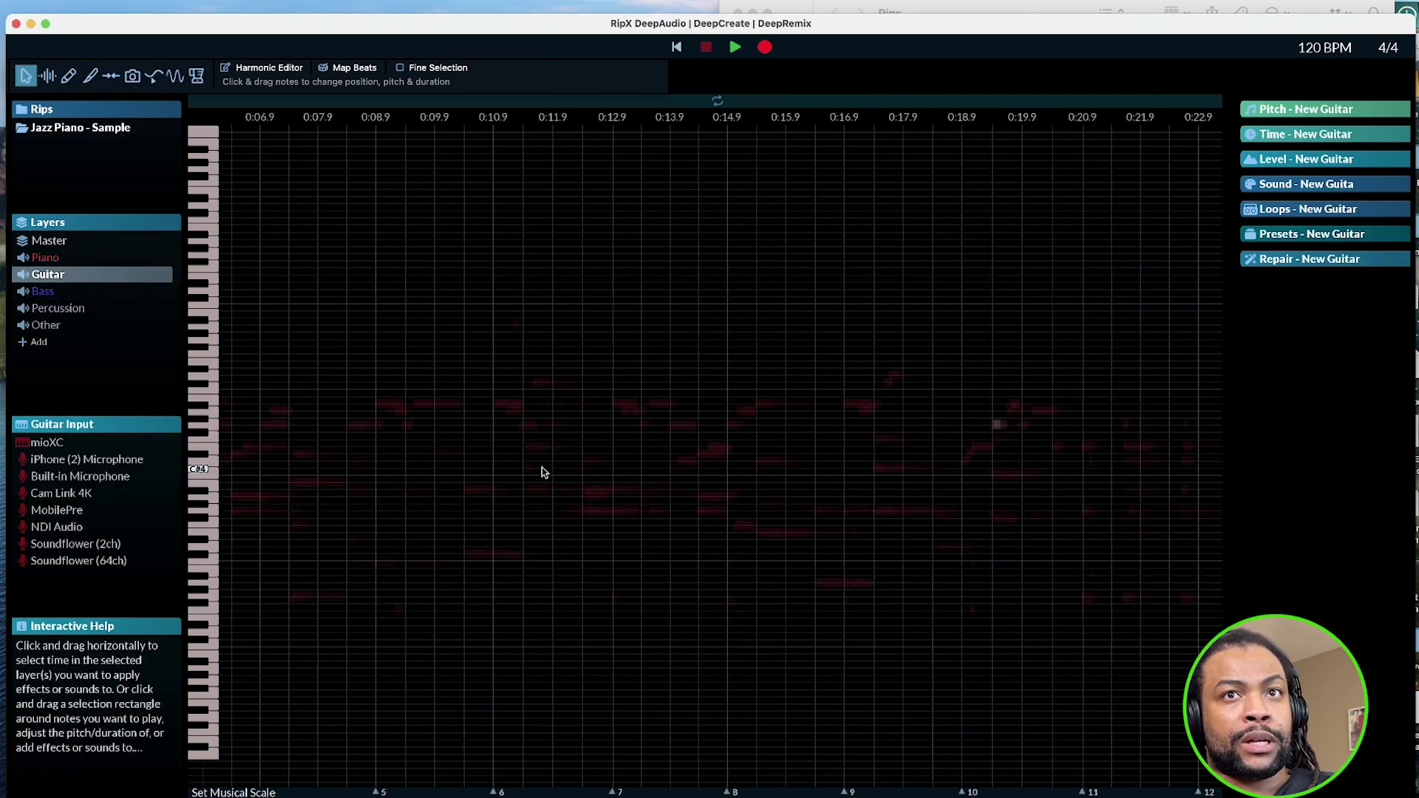
pyautogui.hscroll(10, 548, 469)
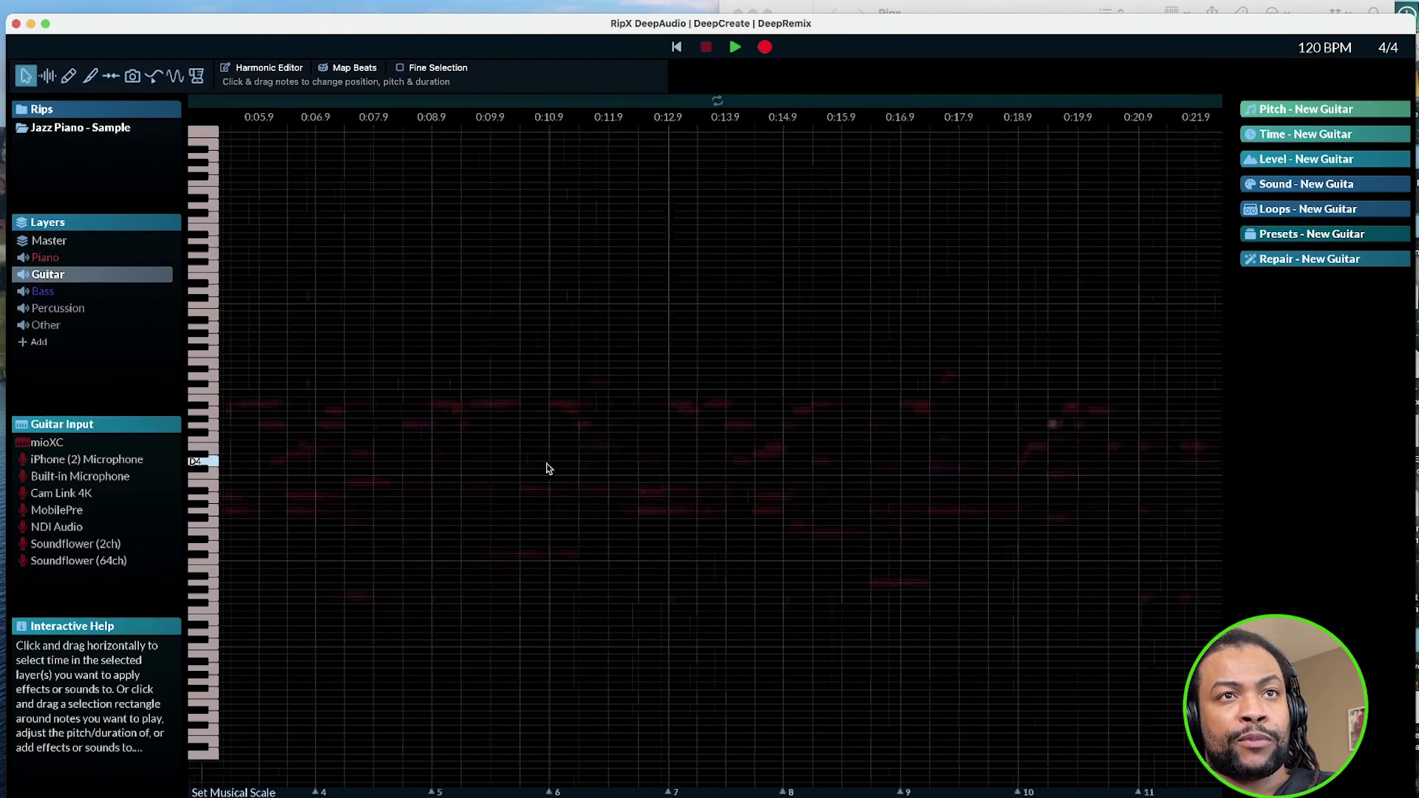
pyautogui.hscroll(-14, 544, 464)
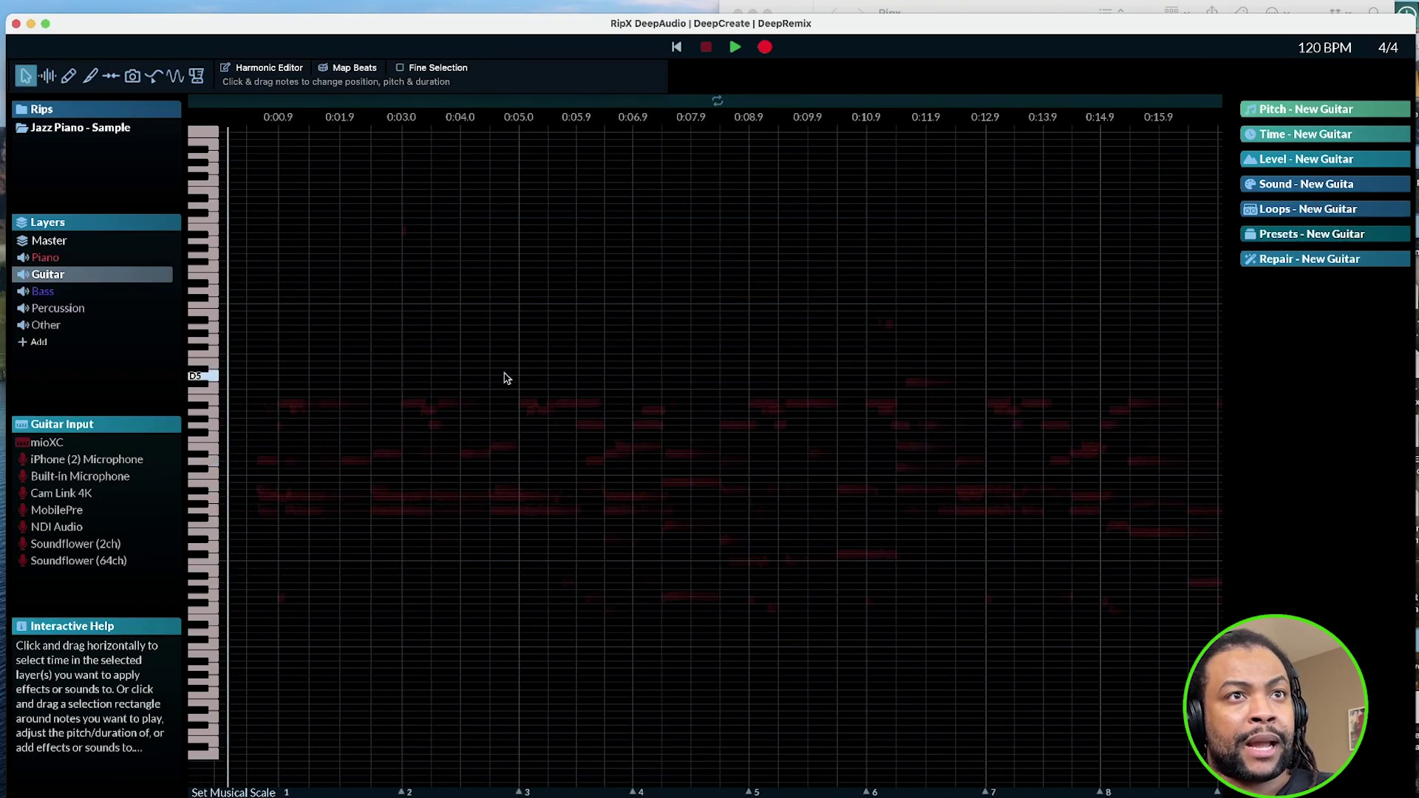
pyautogui.press('space')
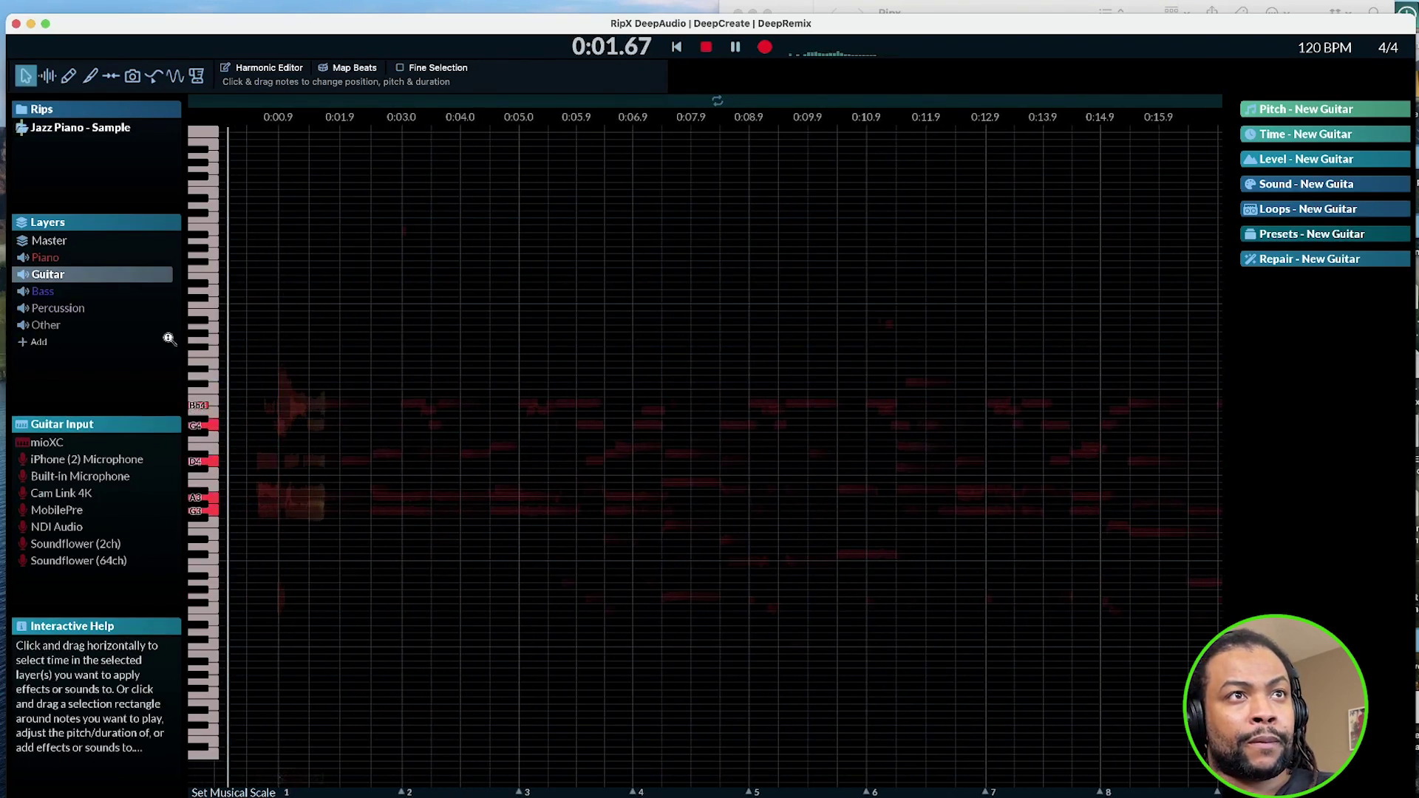
pyautogui.press('space')
# - Solo the Guitar layer, check its isolated note during playback and delete the layer
pyautogui.click(137, 275)
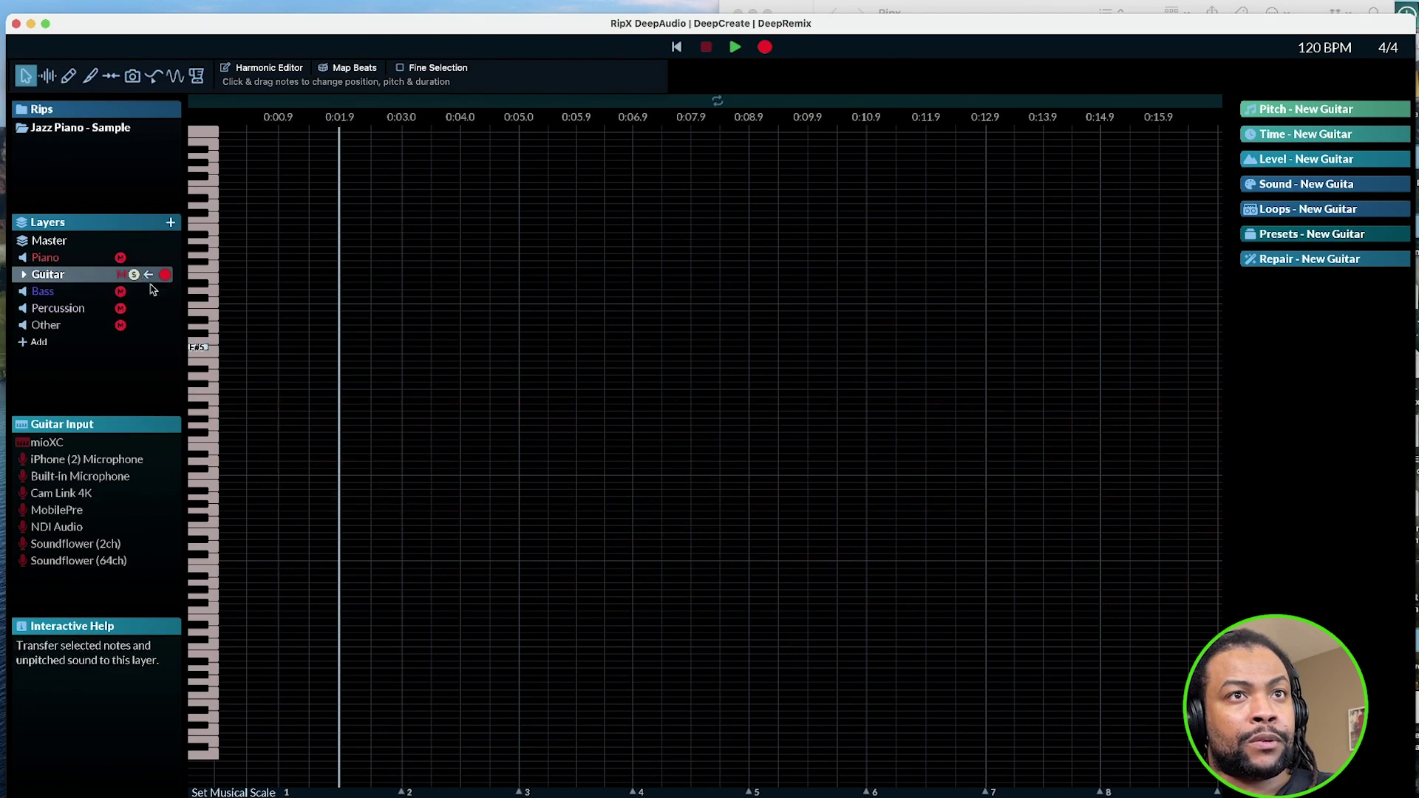
pyautogui.press('space')
pyautogui.hscroll(10, 709, 404)
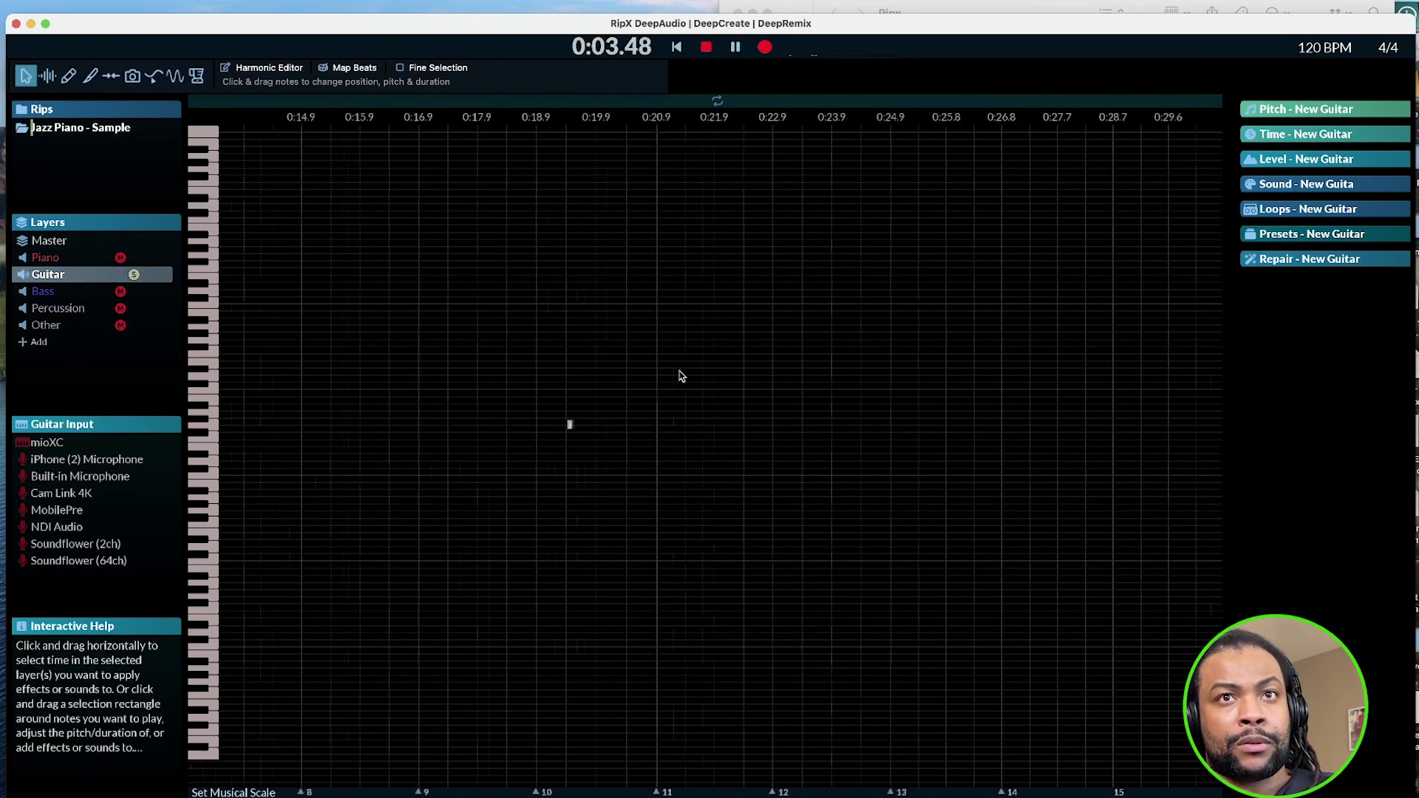
pyautogui.click(662, 425)
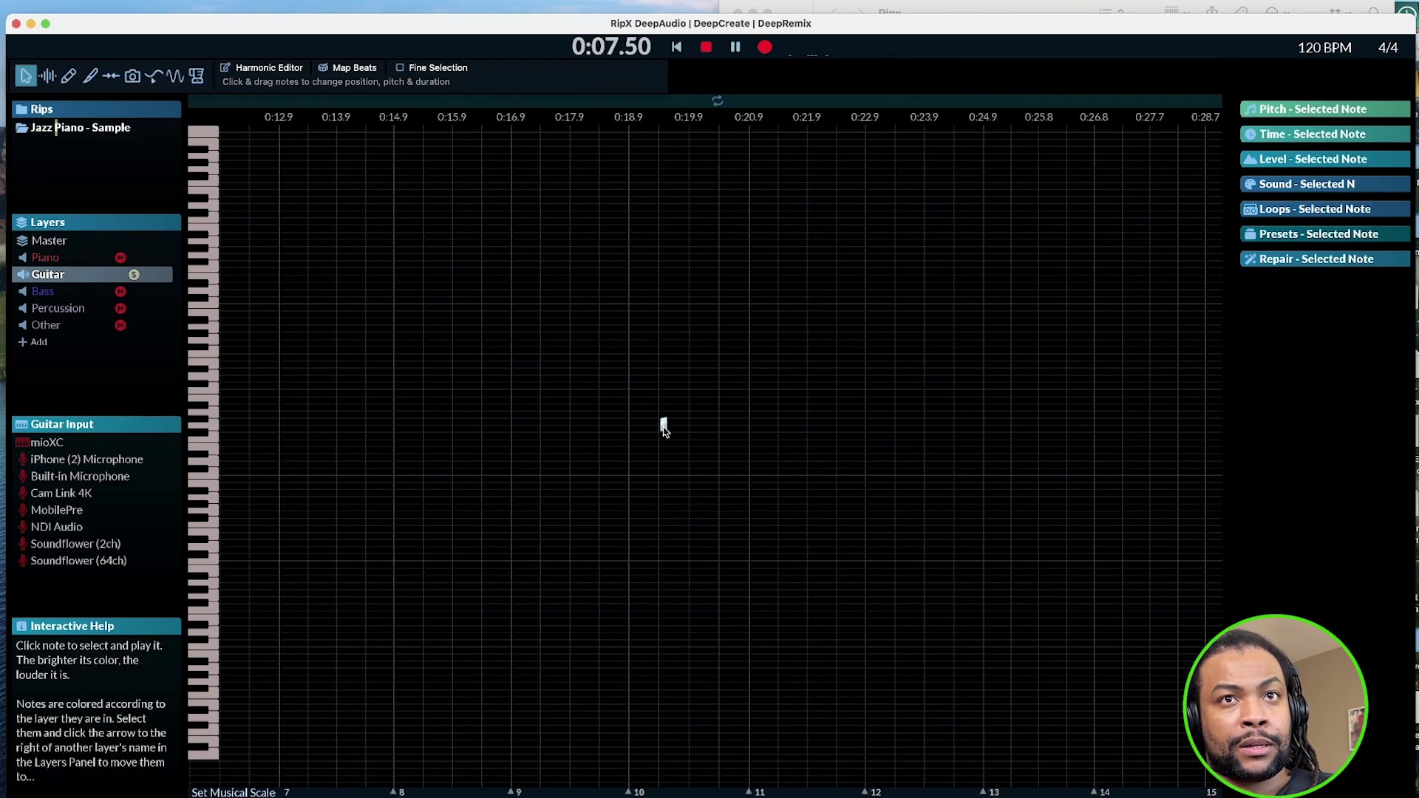
pyautogui.moveTo(632, 381); pyautogui.dragTo(694, 447)
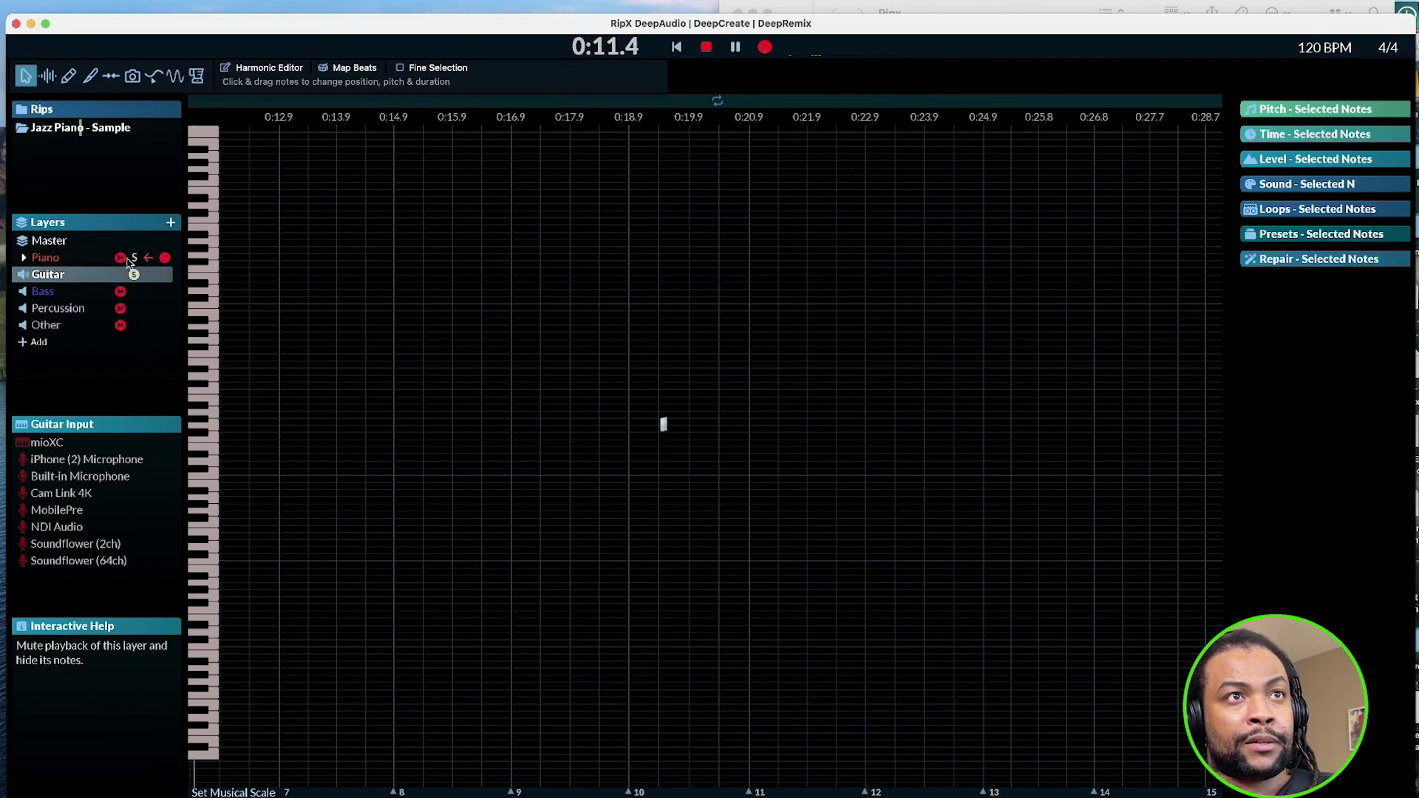
pyautogui.hscroll(10, 655, 499)
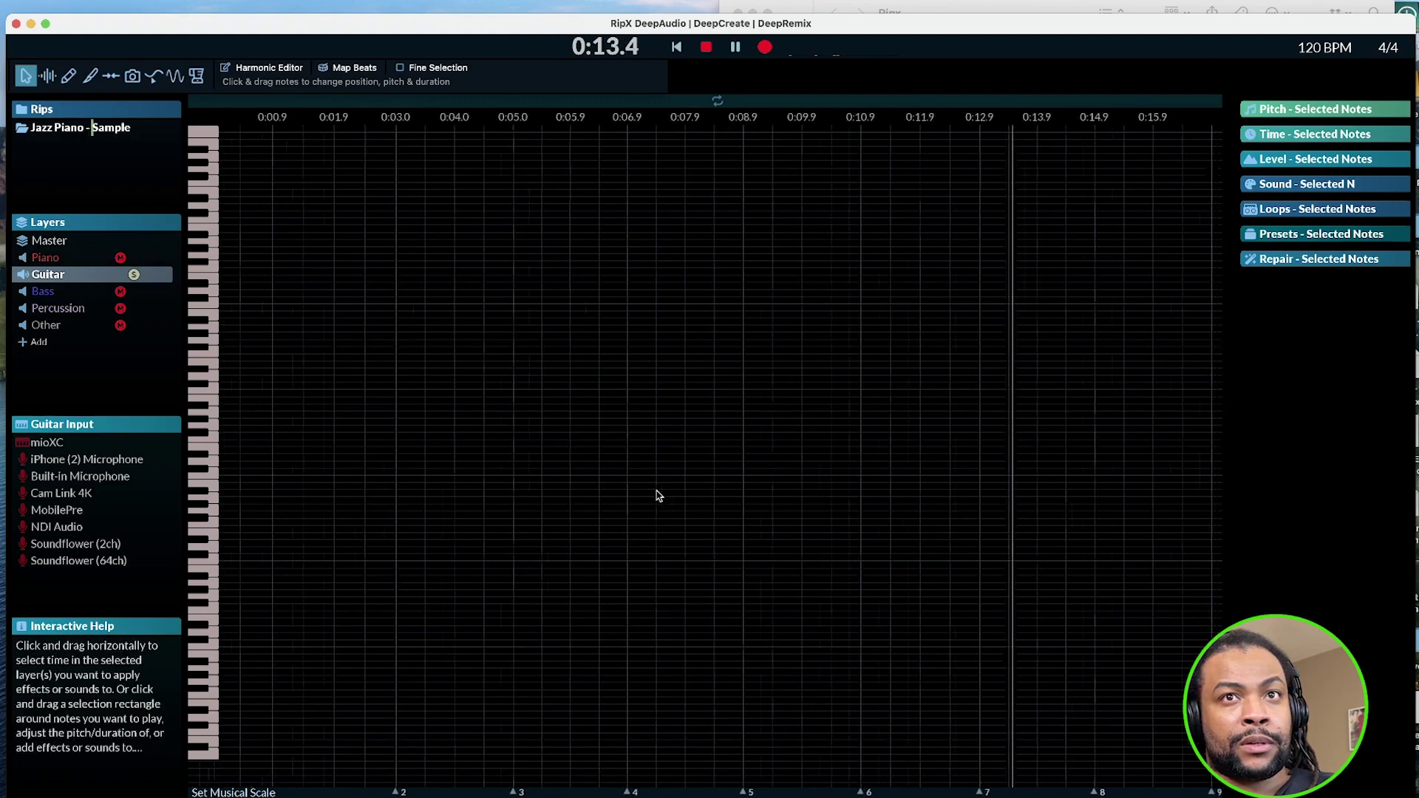
pyautogui.press('space')
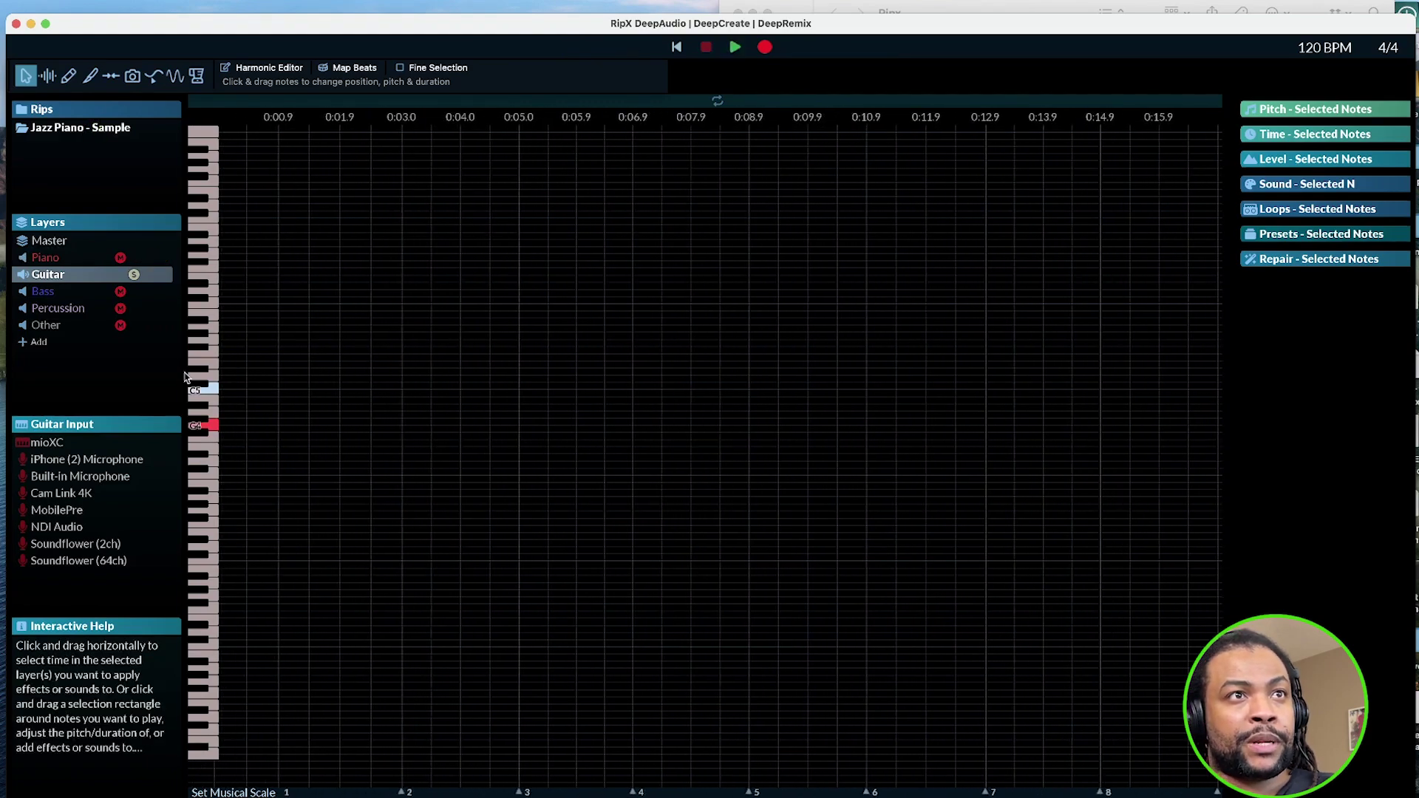
pyautogui.rightClick(49, 277)
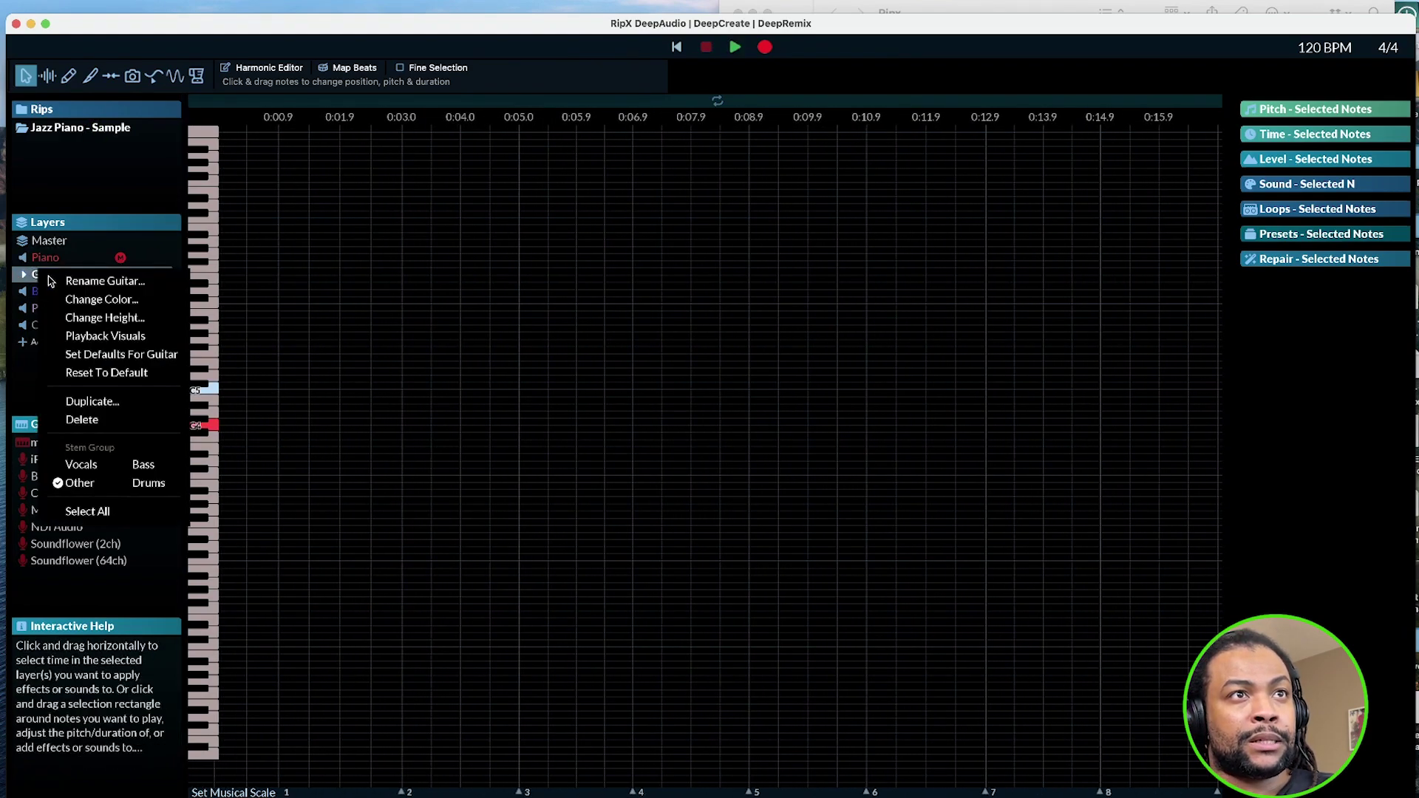
pyautogui.click(82, 420)
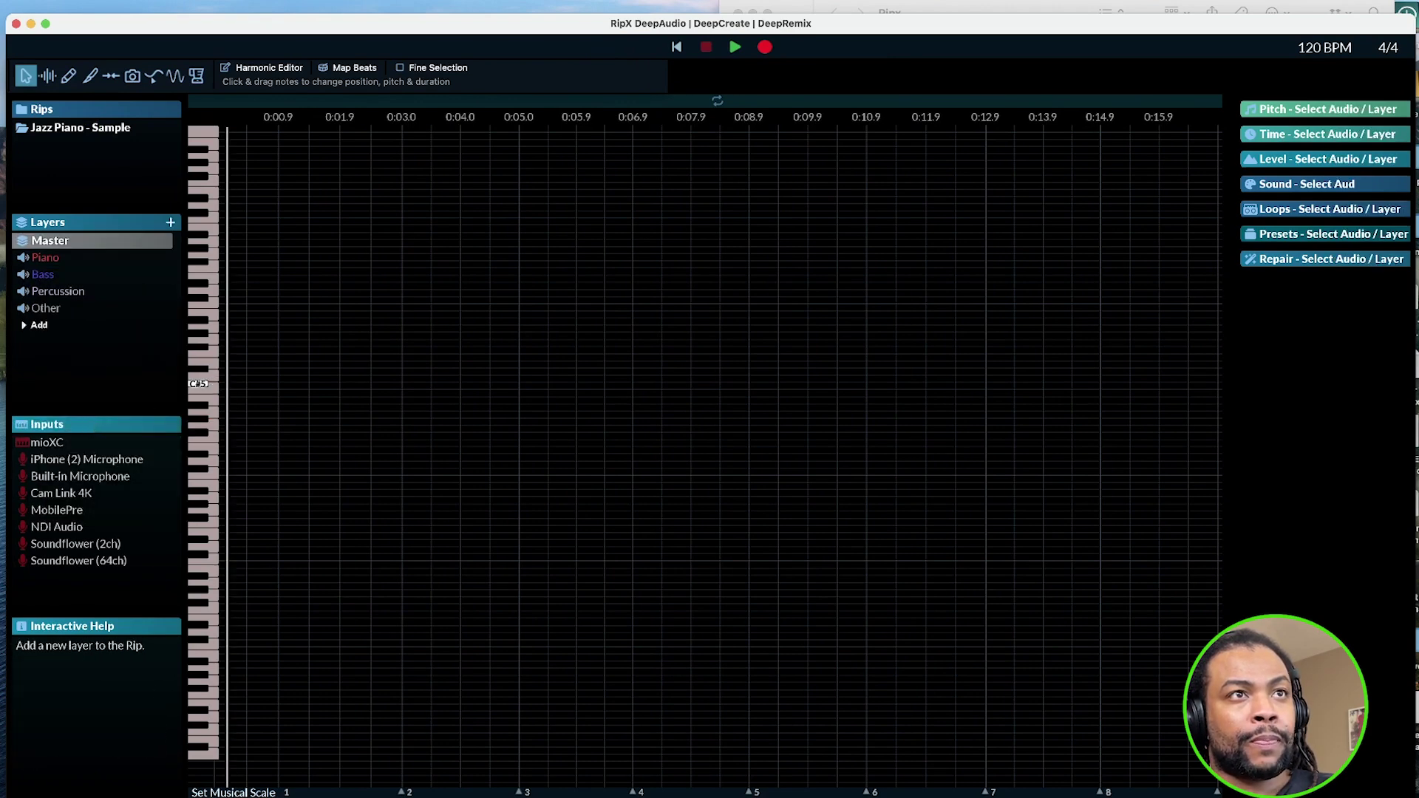
# - Solo the Bass layer to check for notes, turn the solo off again and delete the layer
pyautogui.click(46, 279)
pyautogui.click(134, 275)
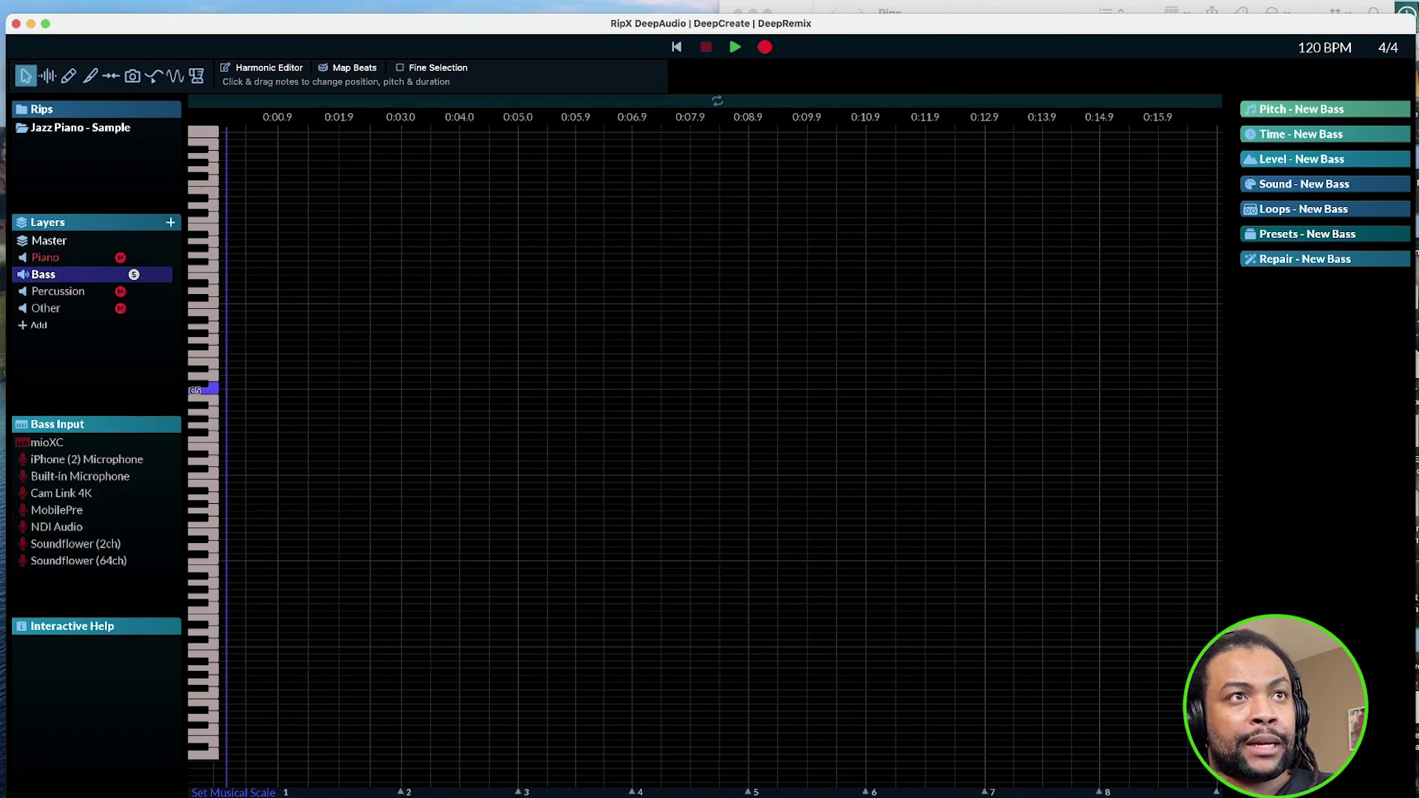
pyautogui.rightClick(42, 283)
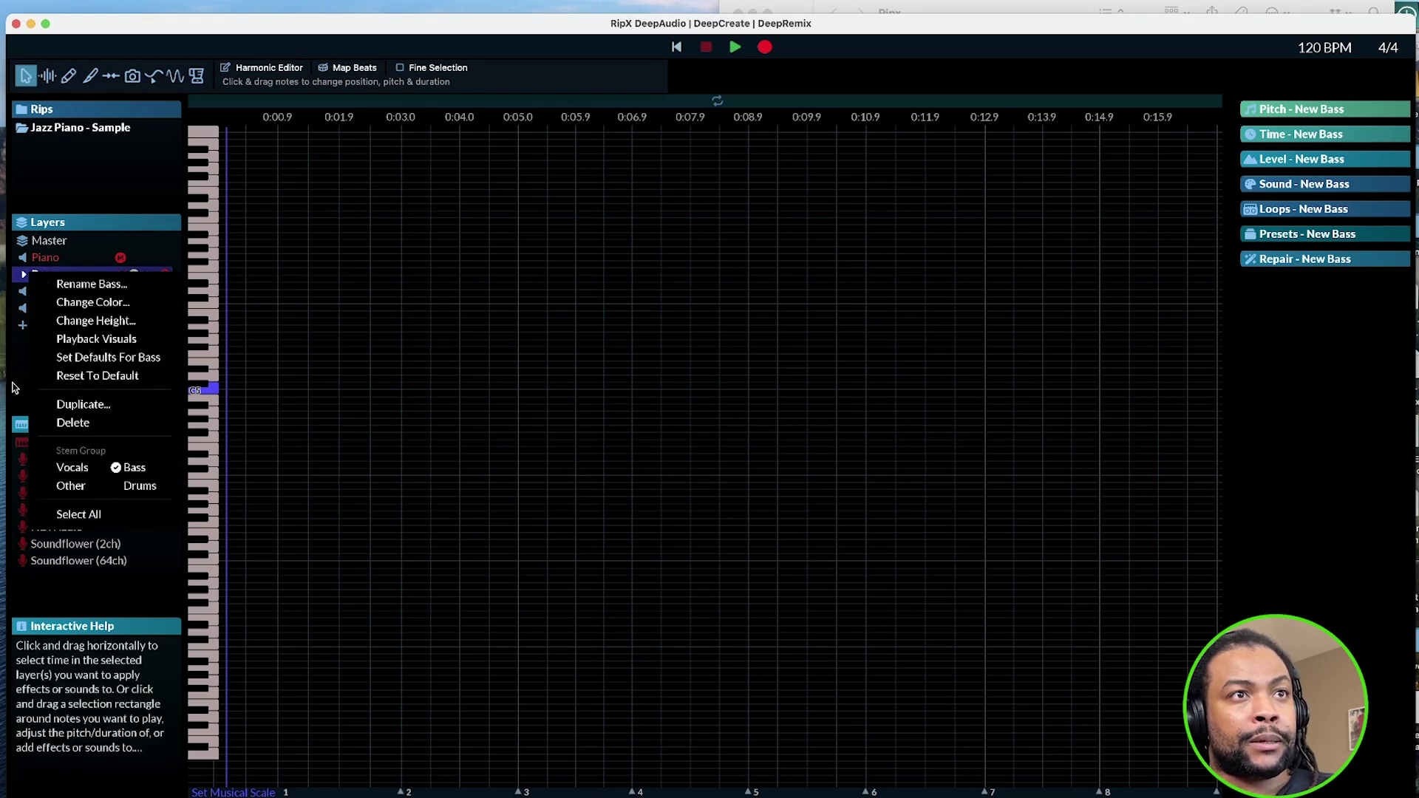
pyautogui.press('Escape')
pyautogui.click(62, 275)
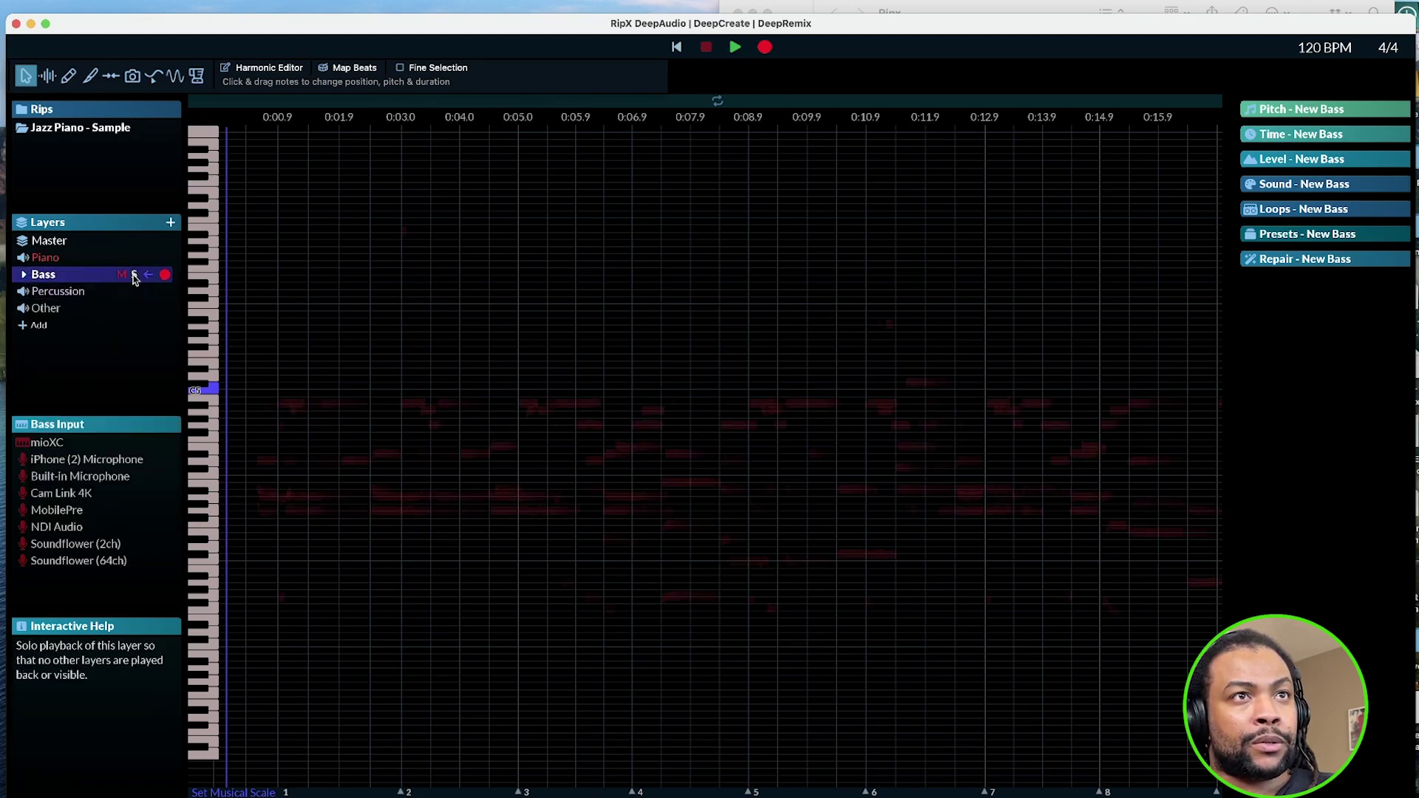
pyautogui.click(48, 282)
pyautogui.rightClick(49, 282)
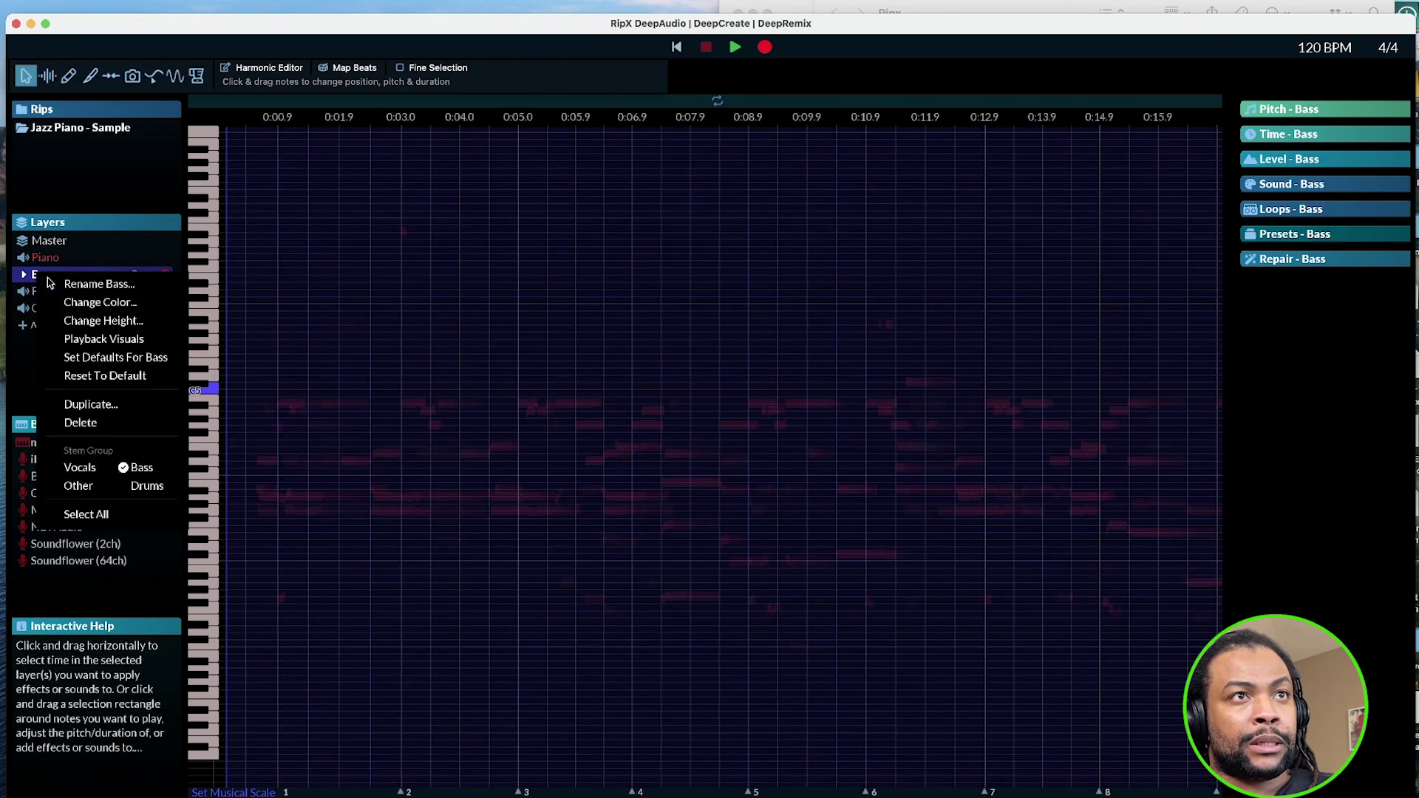
pyautogui.click(111, 421)
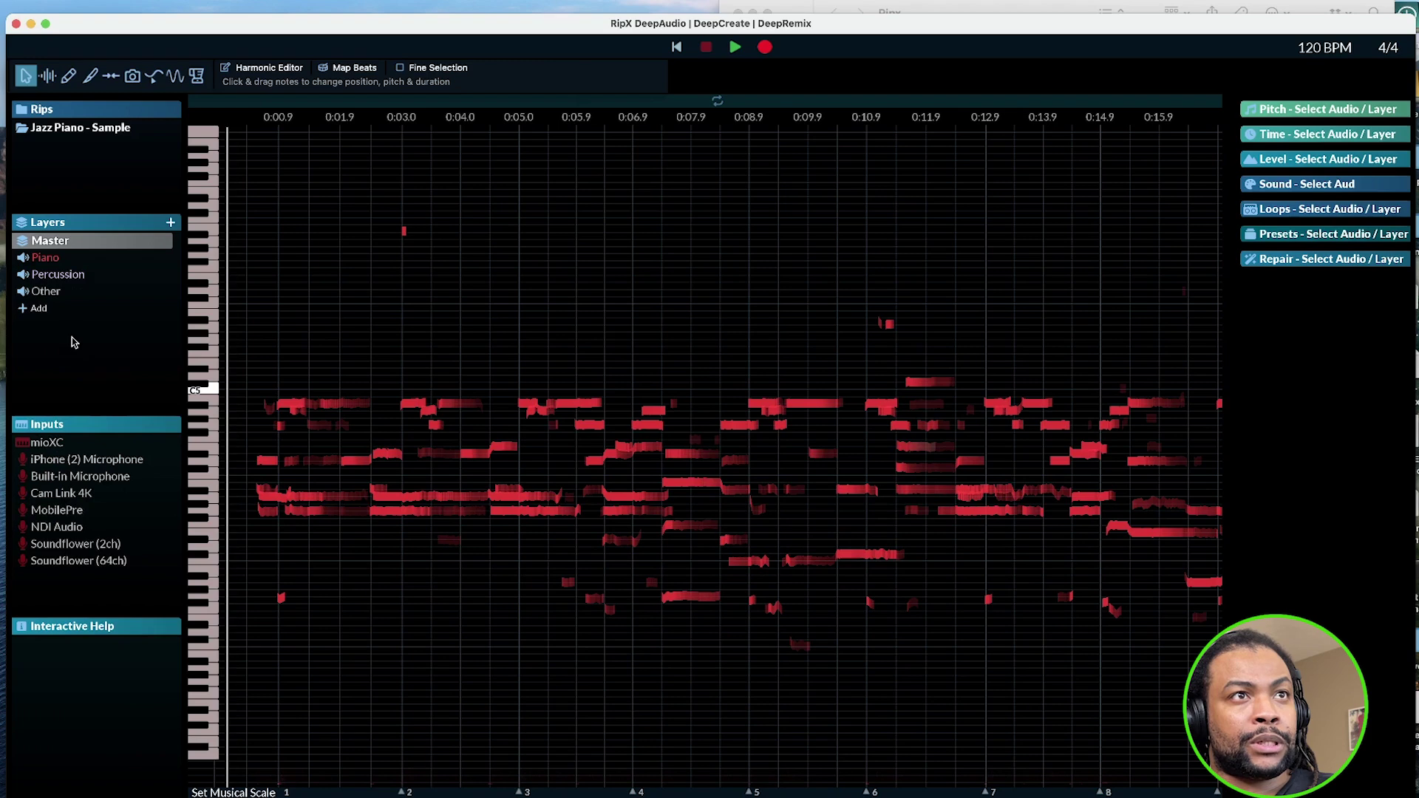
# - Solo the Percussion layer to check it along the timeline and delete the layer
pyautogui.click(54, 274)
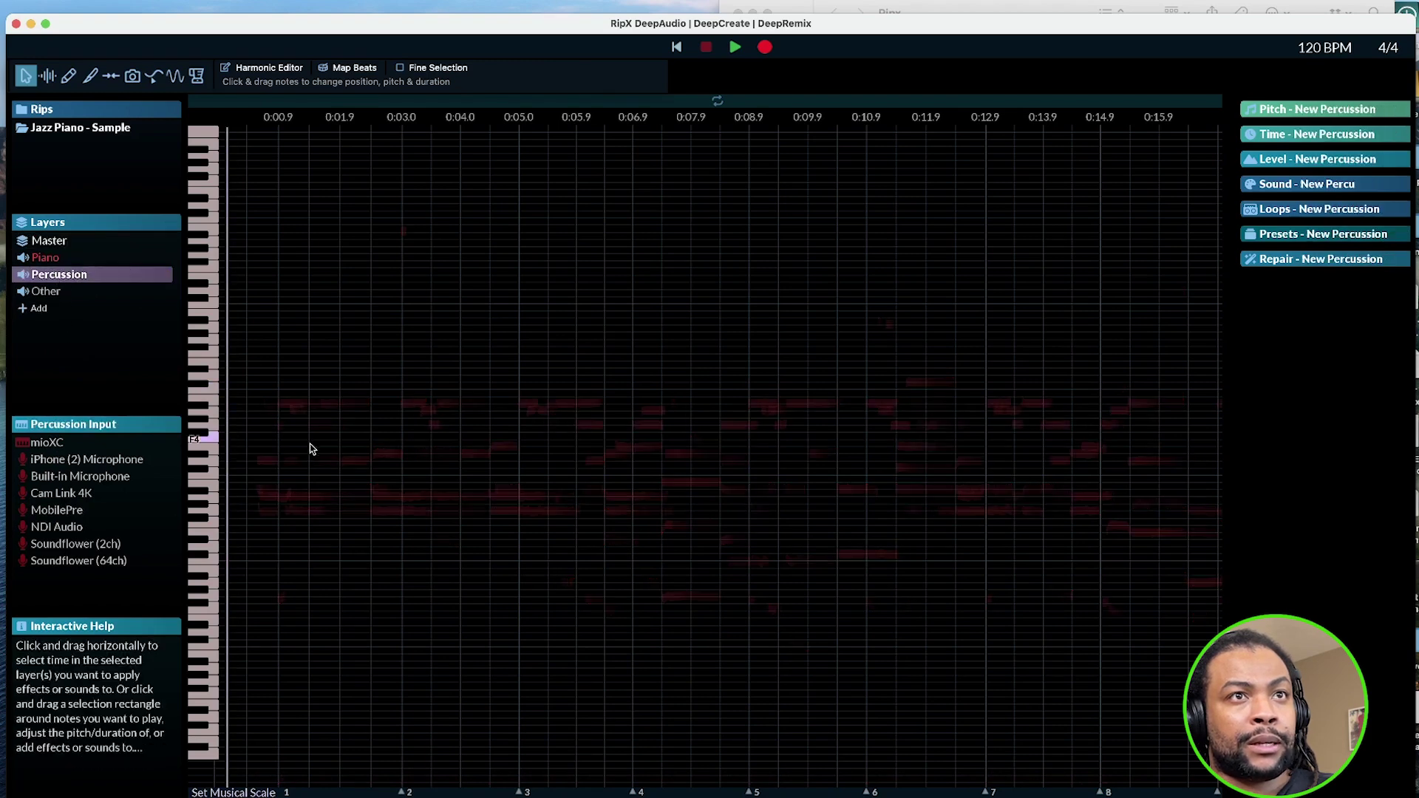
pyautogui.click(133, 275)
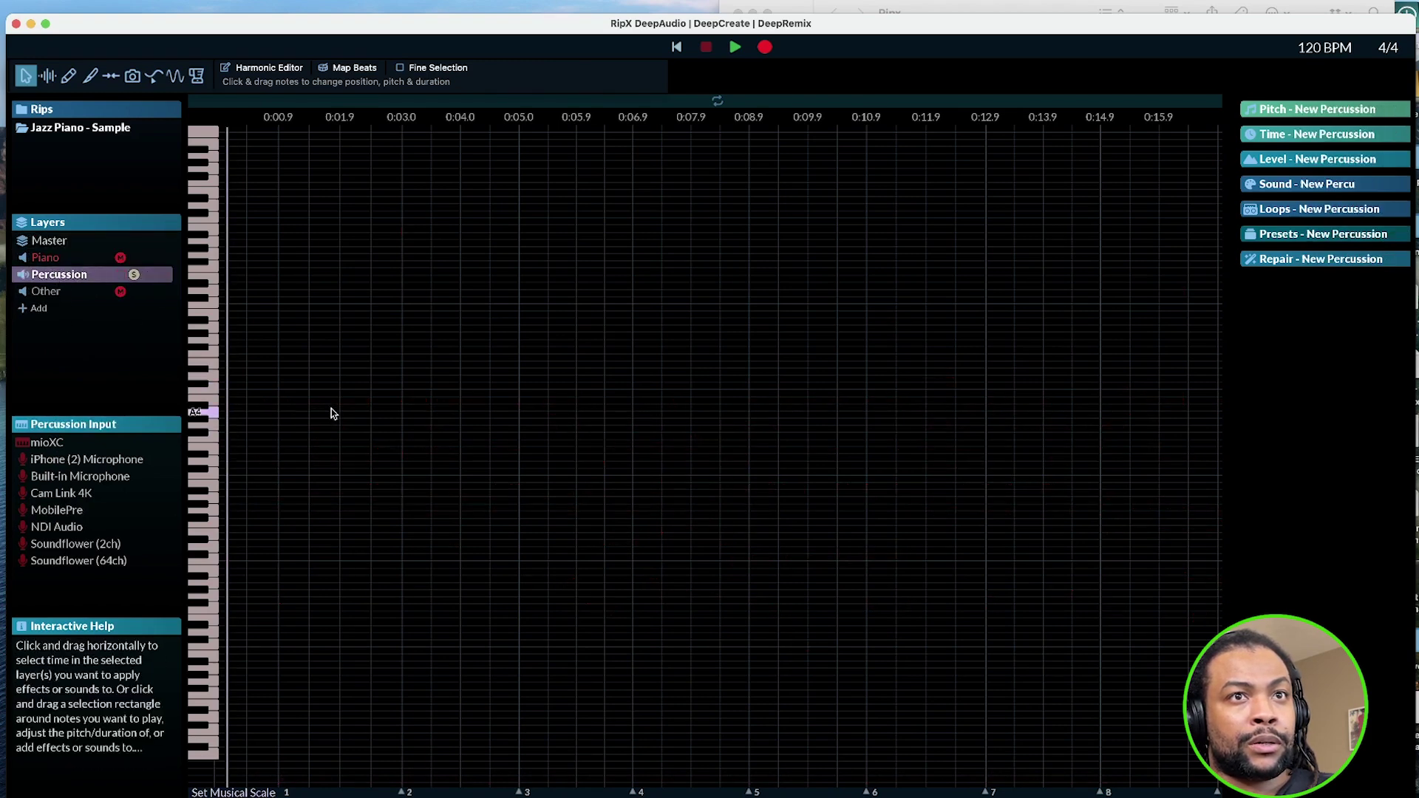
pyautogui.hscroll(10, 327, 410)
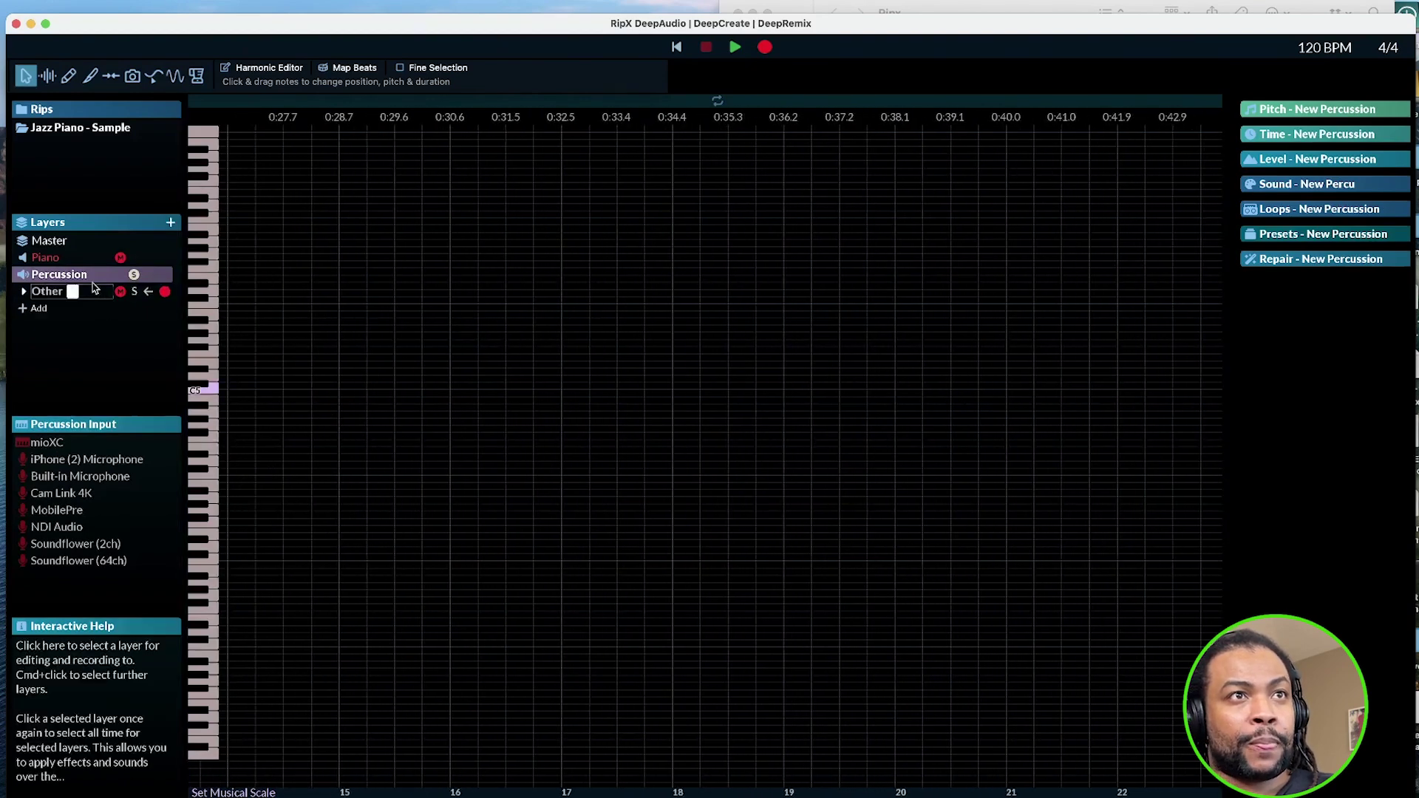
pyautogui.rightClick(44, 277)
pyautogui.click(111, 415)
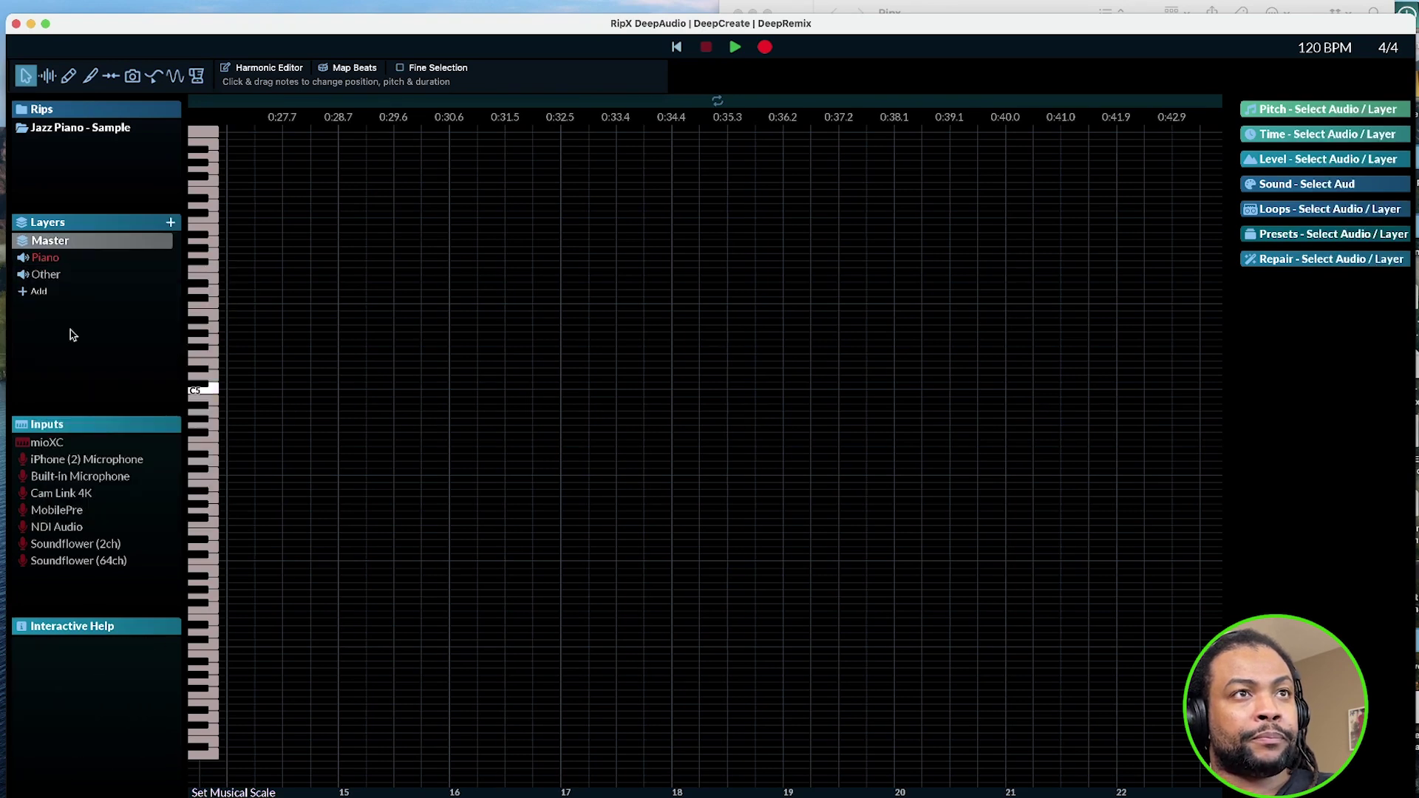
# - Listen to the opening of the Piano layer and inspect its faint low notes just before 0:06.9
pyautogui.click(51, 257)
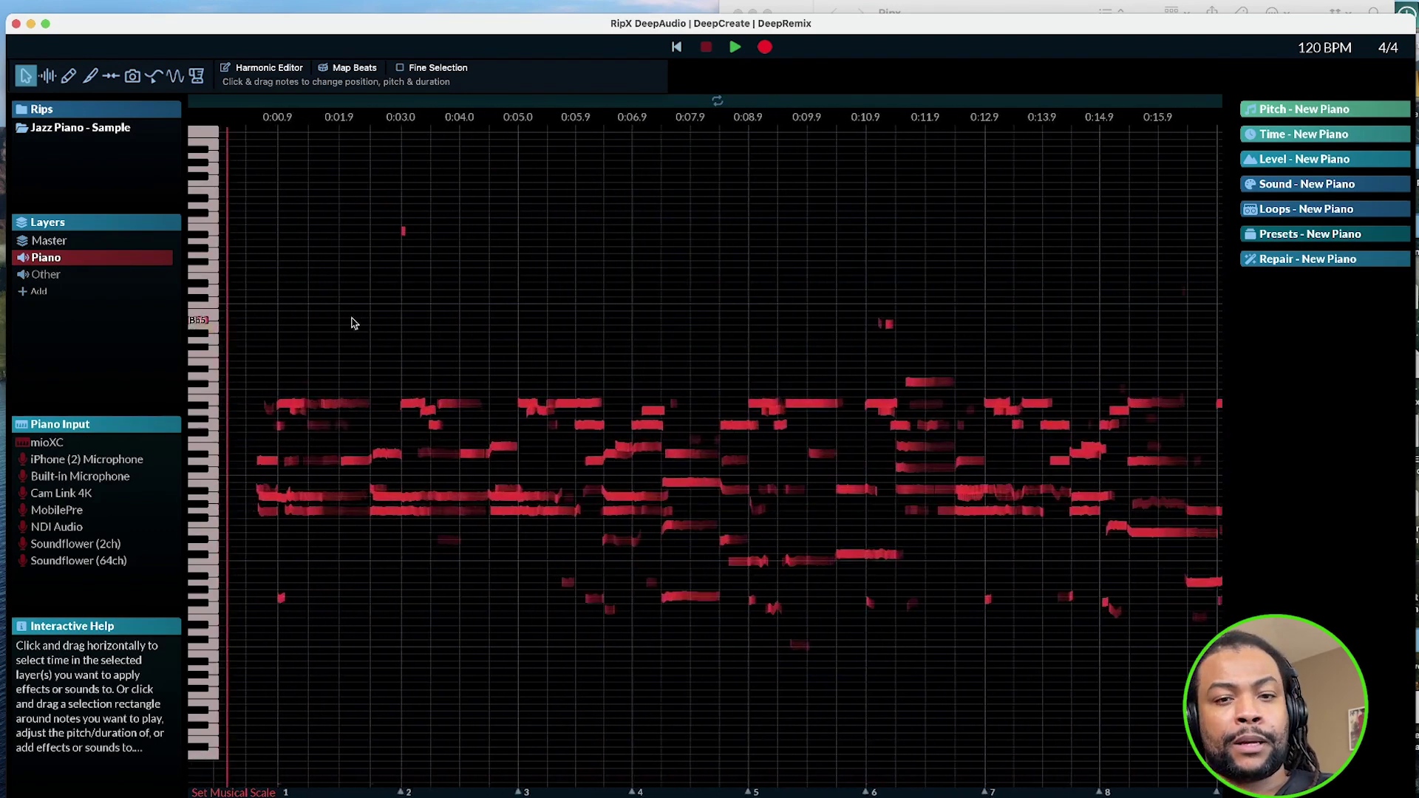
pyautogui.press('space')
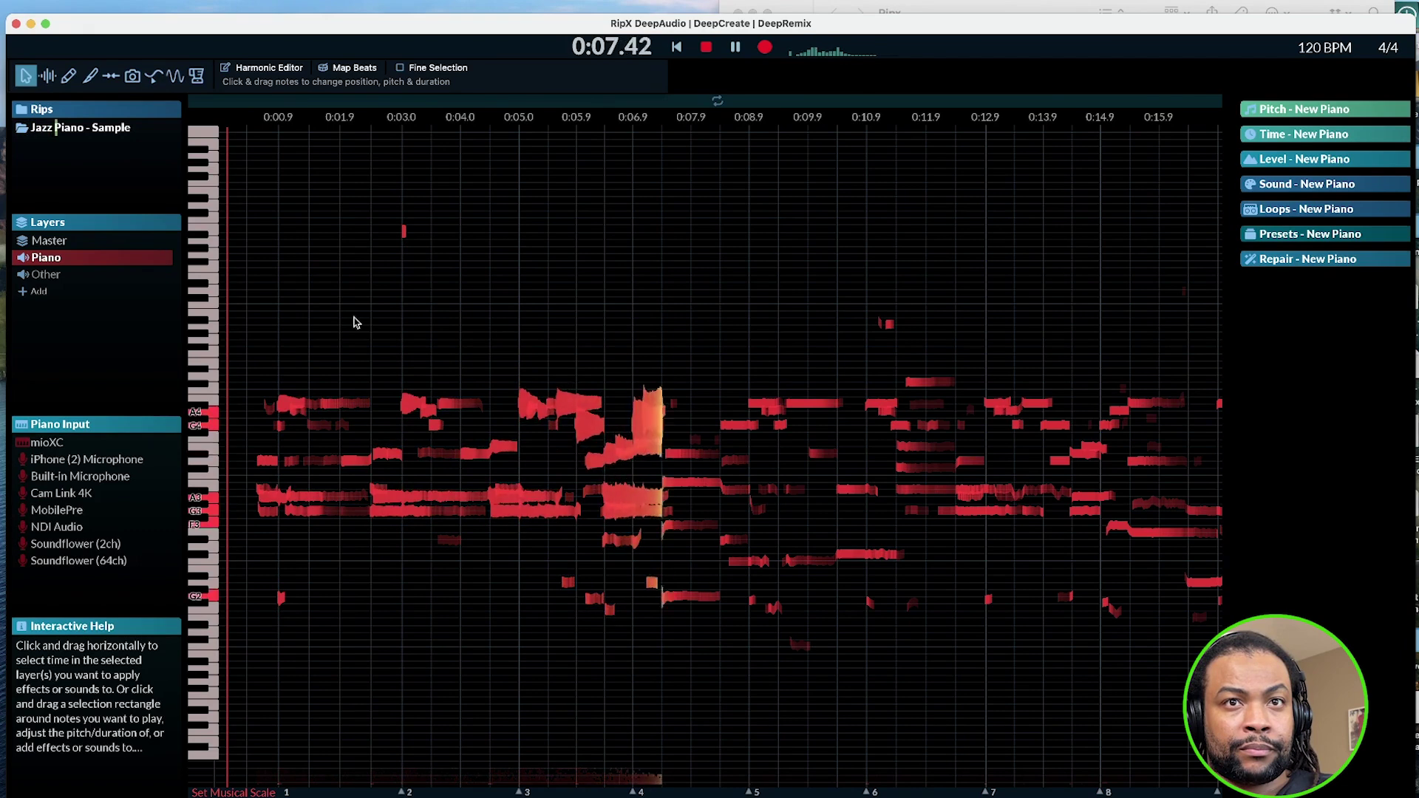
pyautogui.press('space')
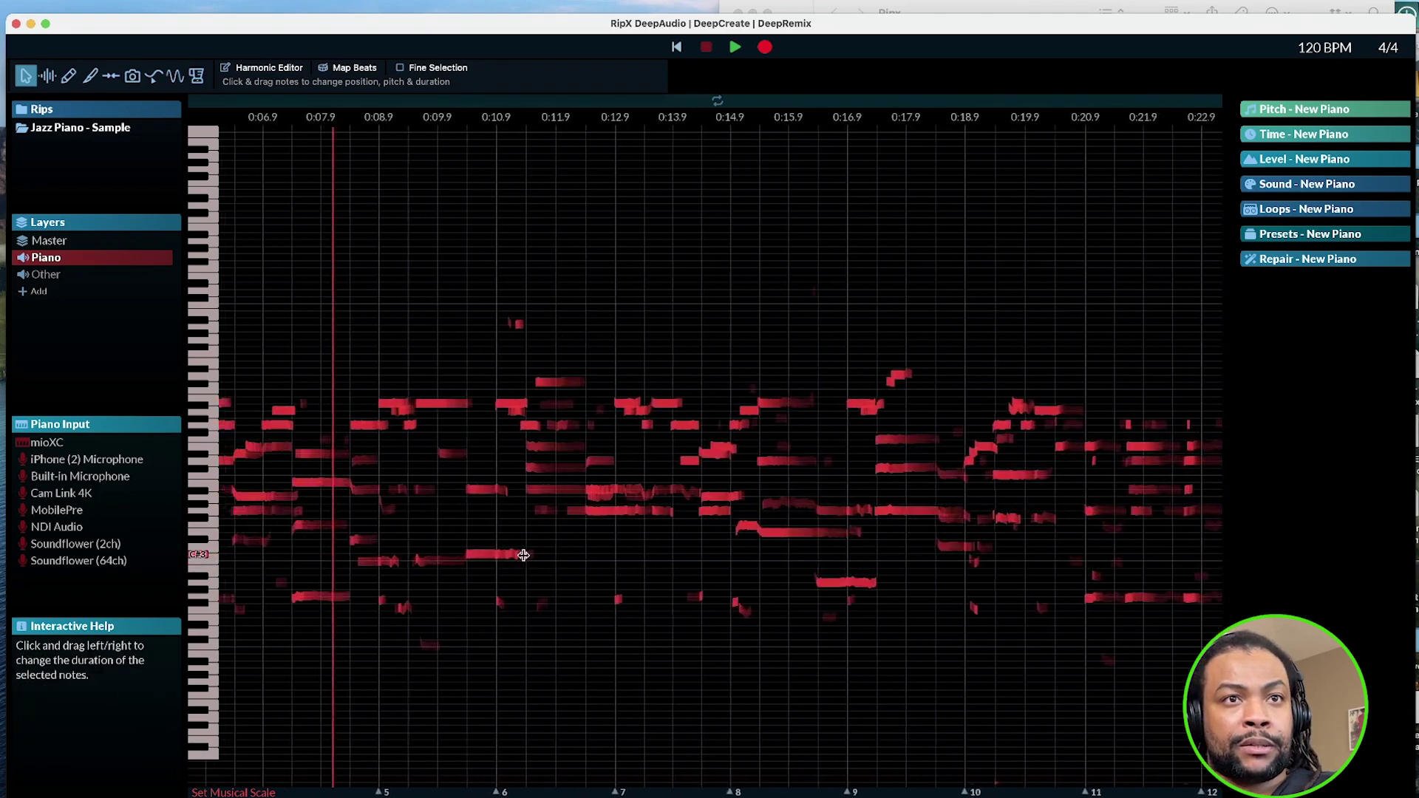
pyautogui.moveTo(548, 569); pyautogui.dragTo(626, 639)
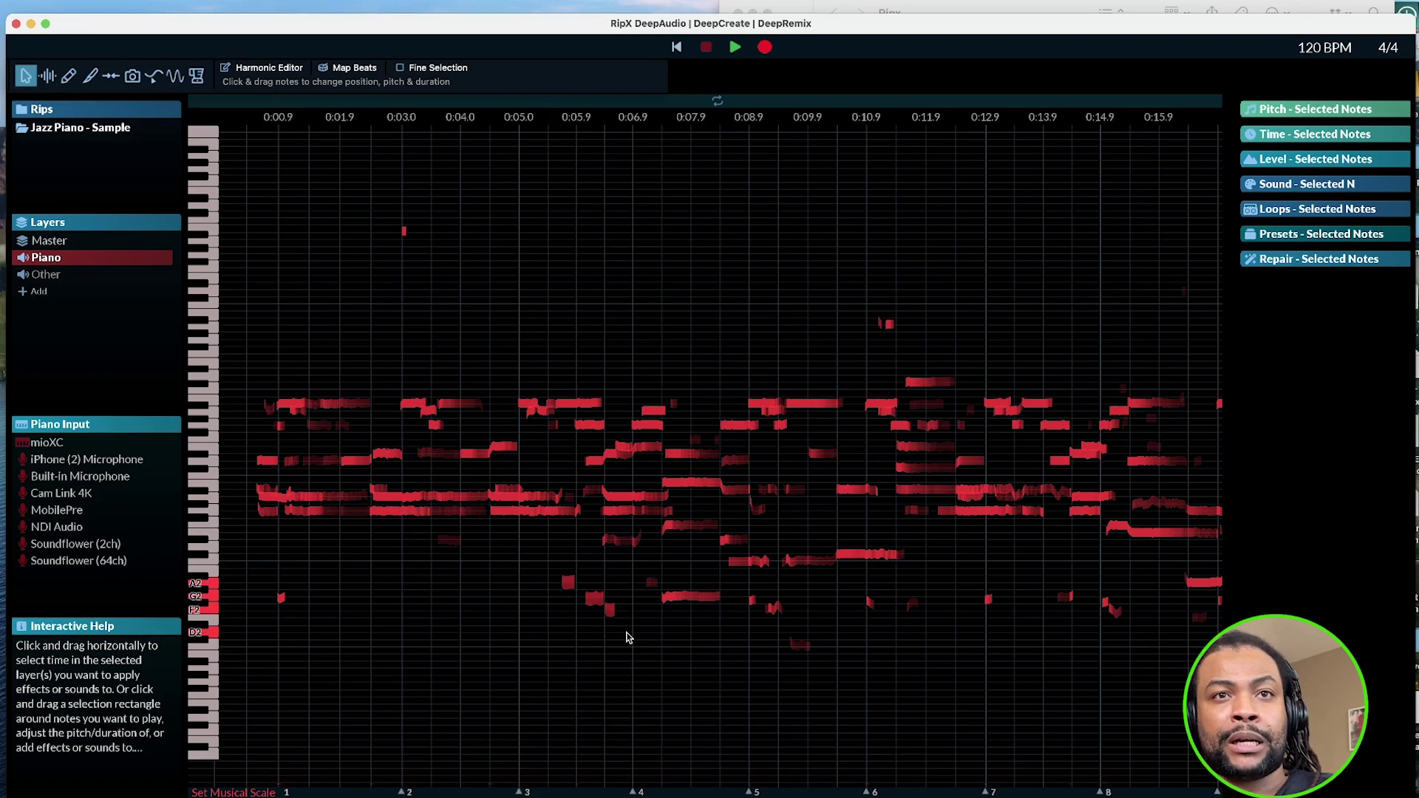
pyautogui.click(328, 605)
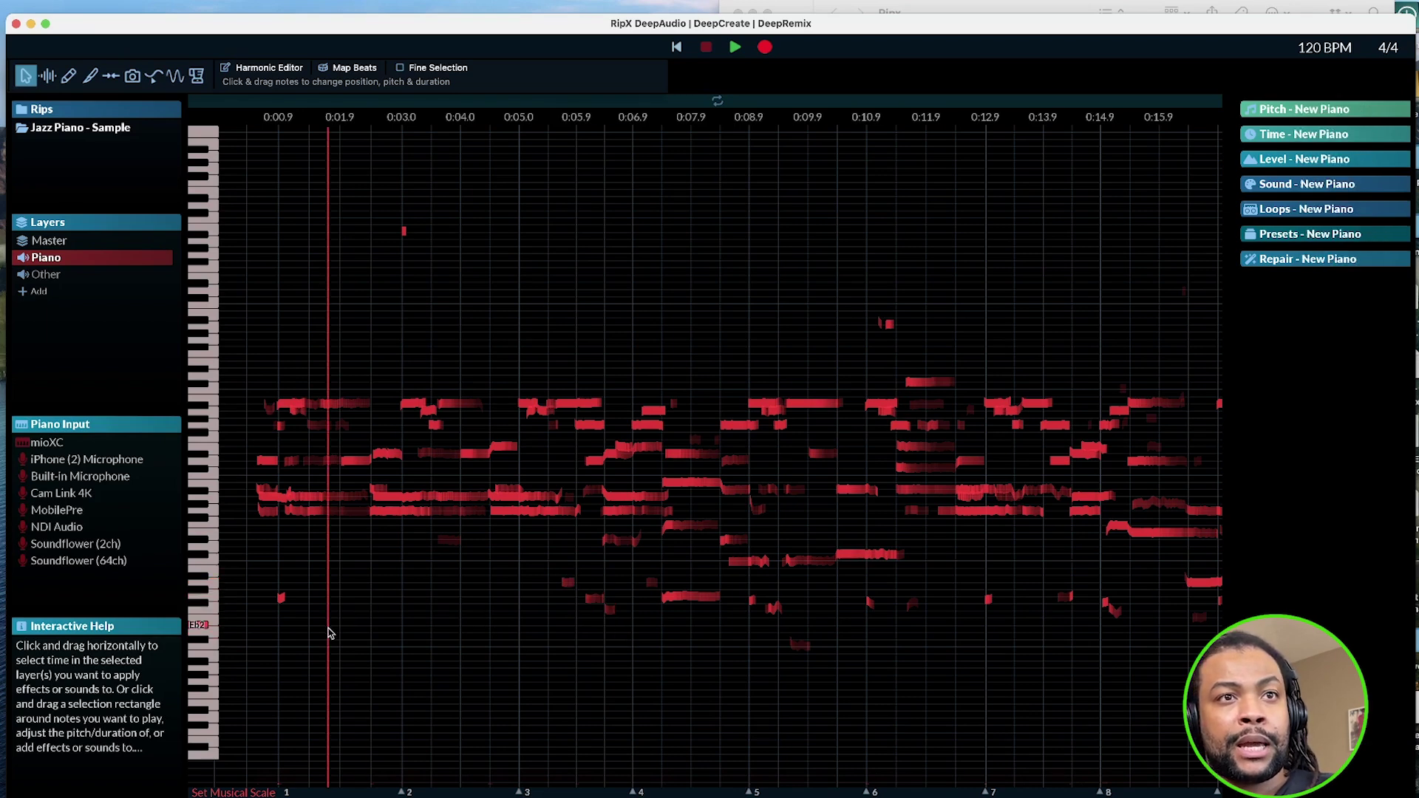
# - Delete the stray low piano note near 0:00.9 and the cluster of faint low notes around 0:06
pyautogui.click(279, 598)
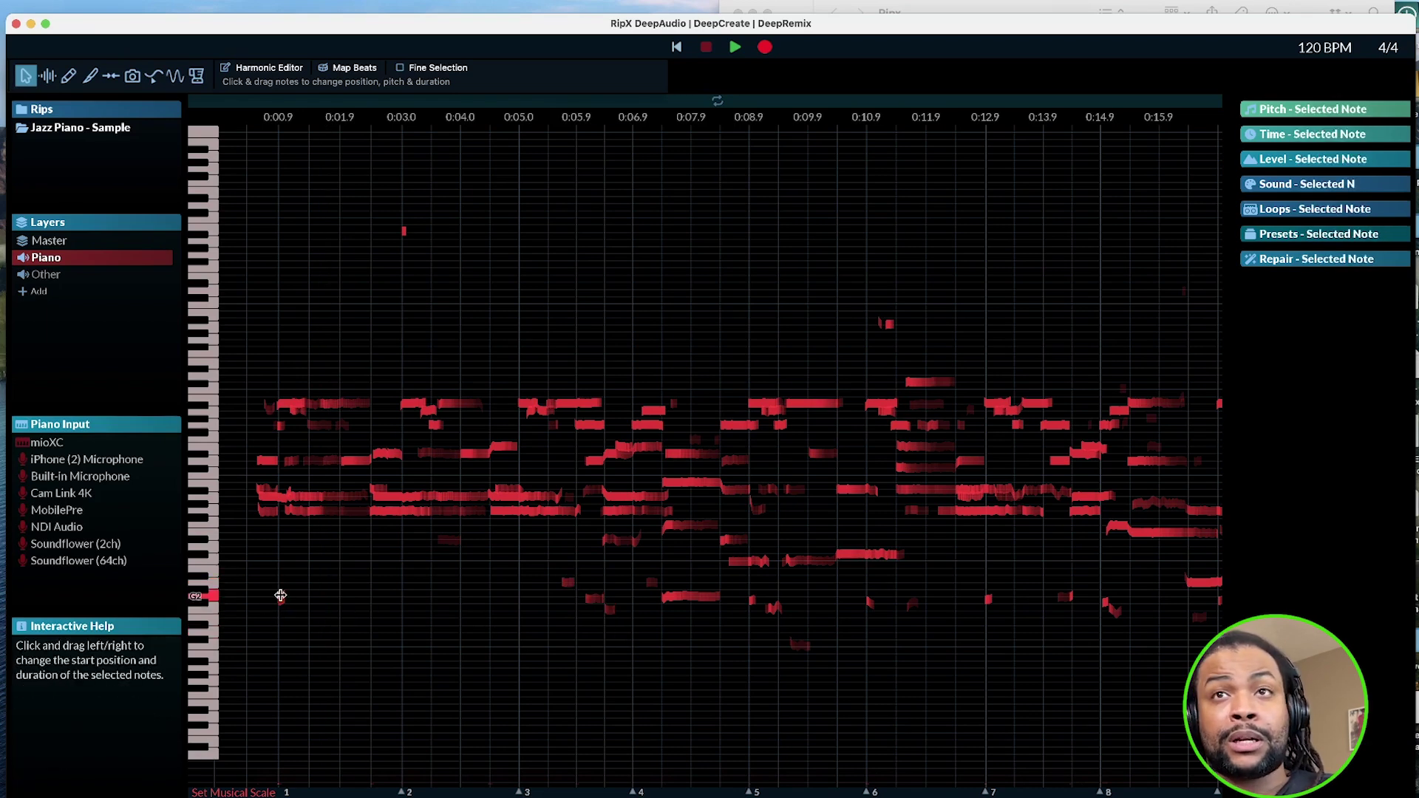
pyautogui.moveTo(267, 584); pyautogui.dragTo(340, 653)
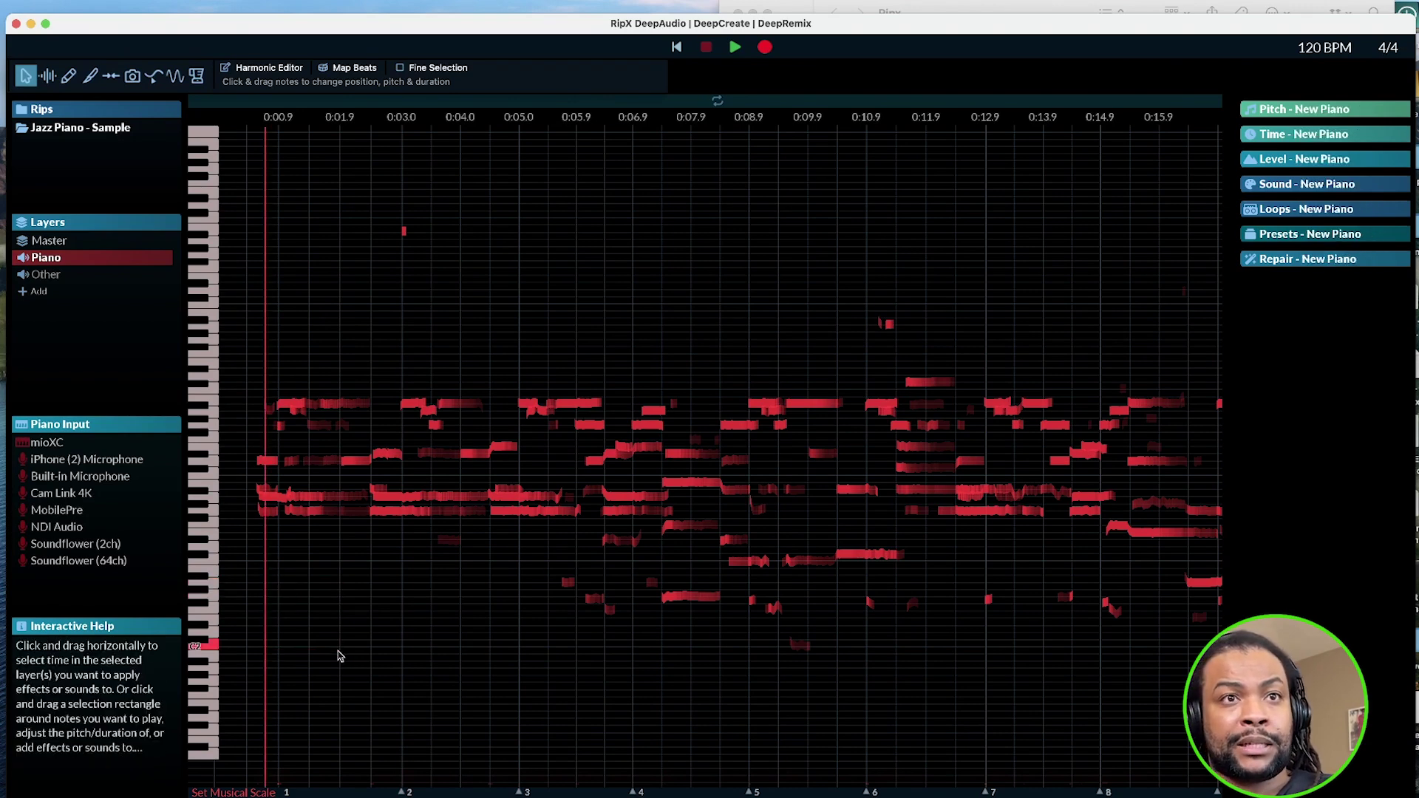
pyautogui.moveTo(520, 581); pyautogui.dragTo(618, 652)
pyautogui.press('Delete')
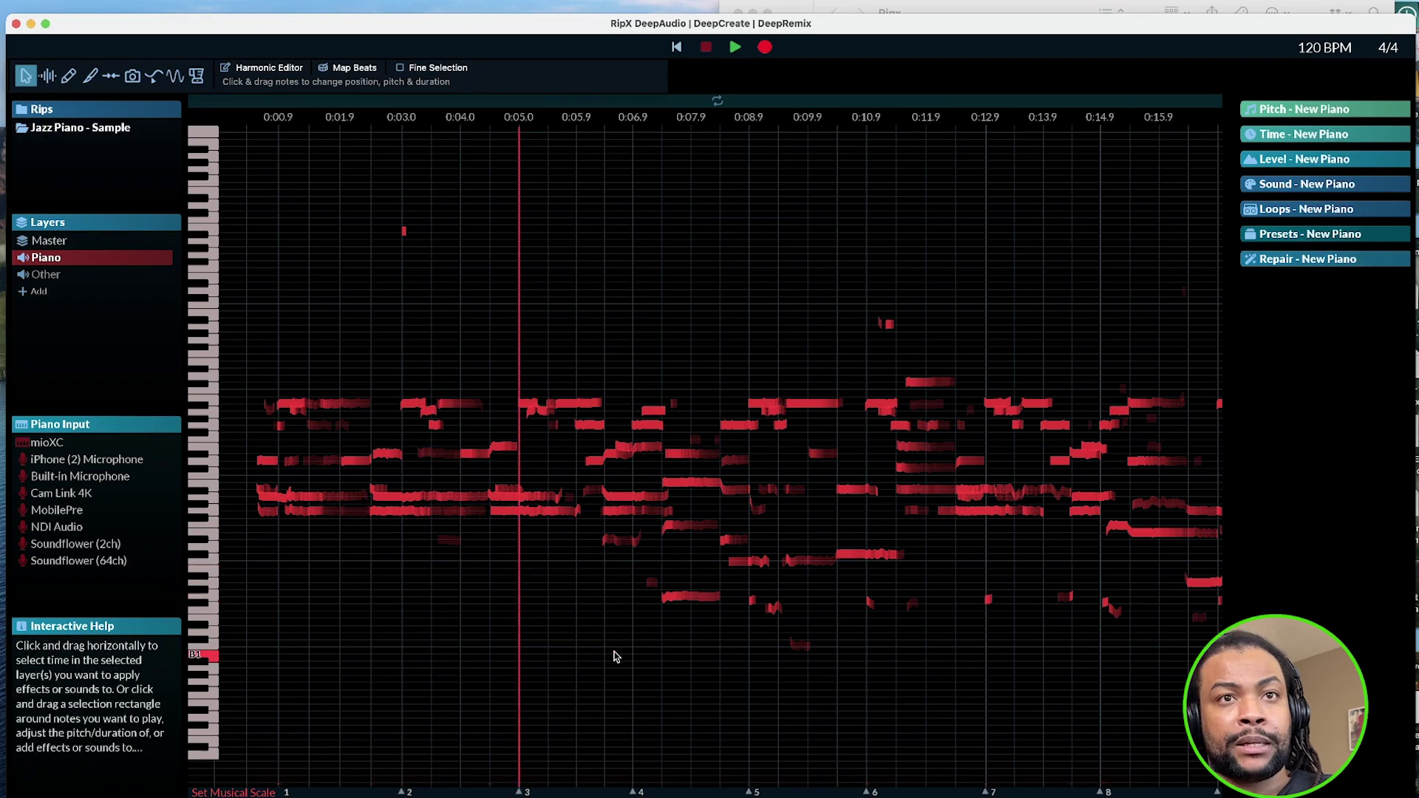
# - Delete the faint low Piano note just before 0:04.0 and the lowest faint note near 0:09.9
pyautogui.click(447, 541)
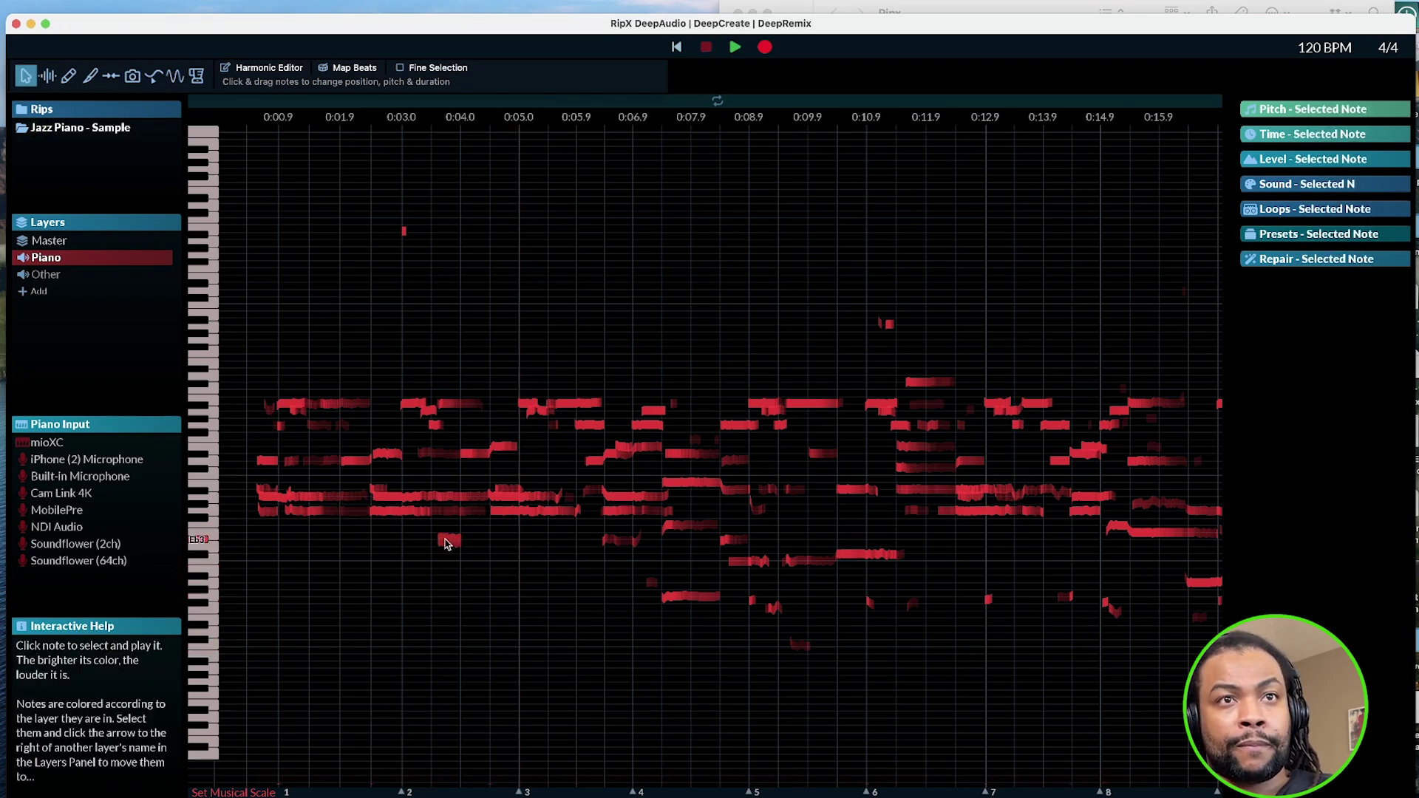
pyautogui.press('Delete')
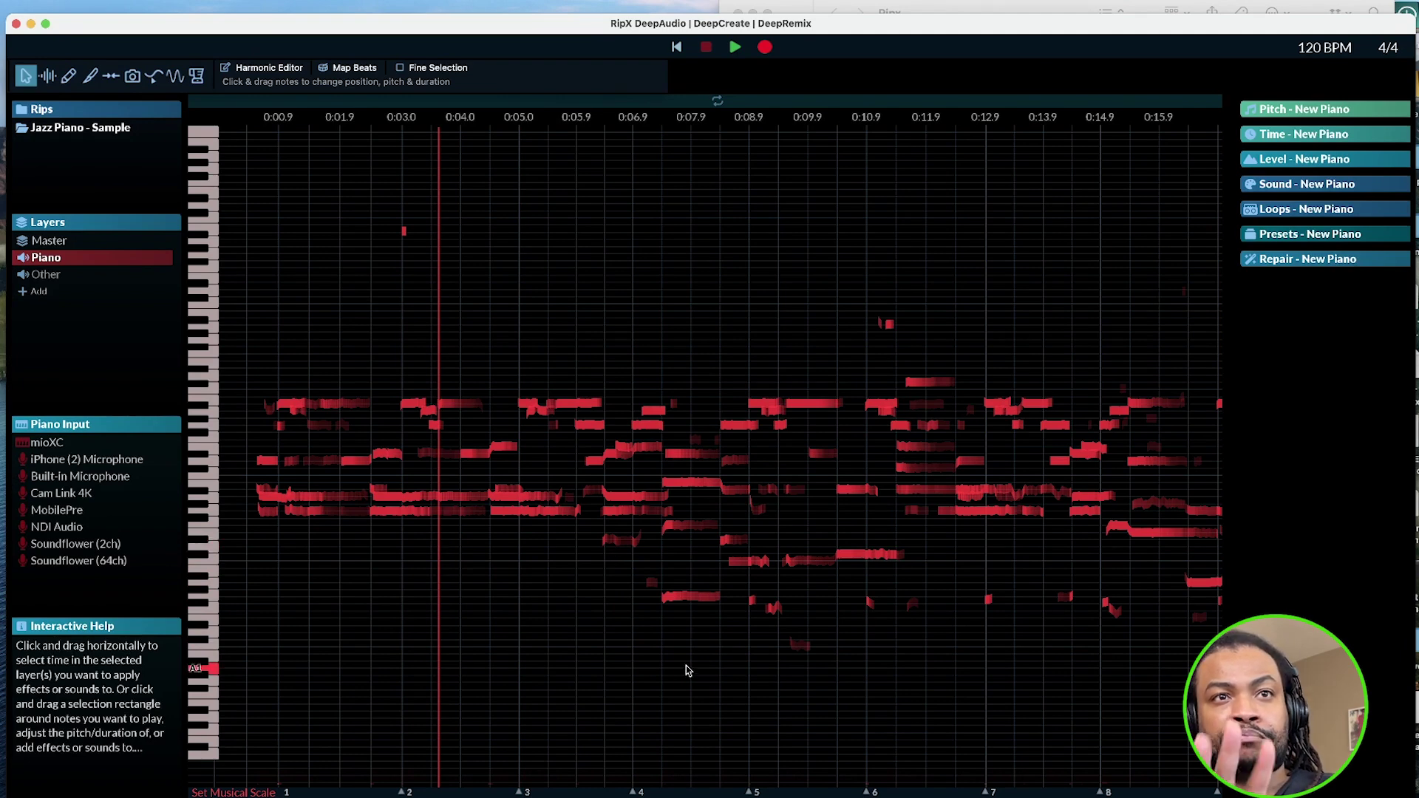
pyautogui.hscroll(5, 556, 640)
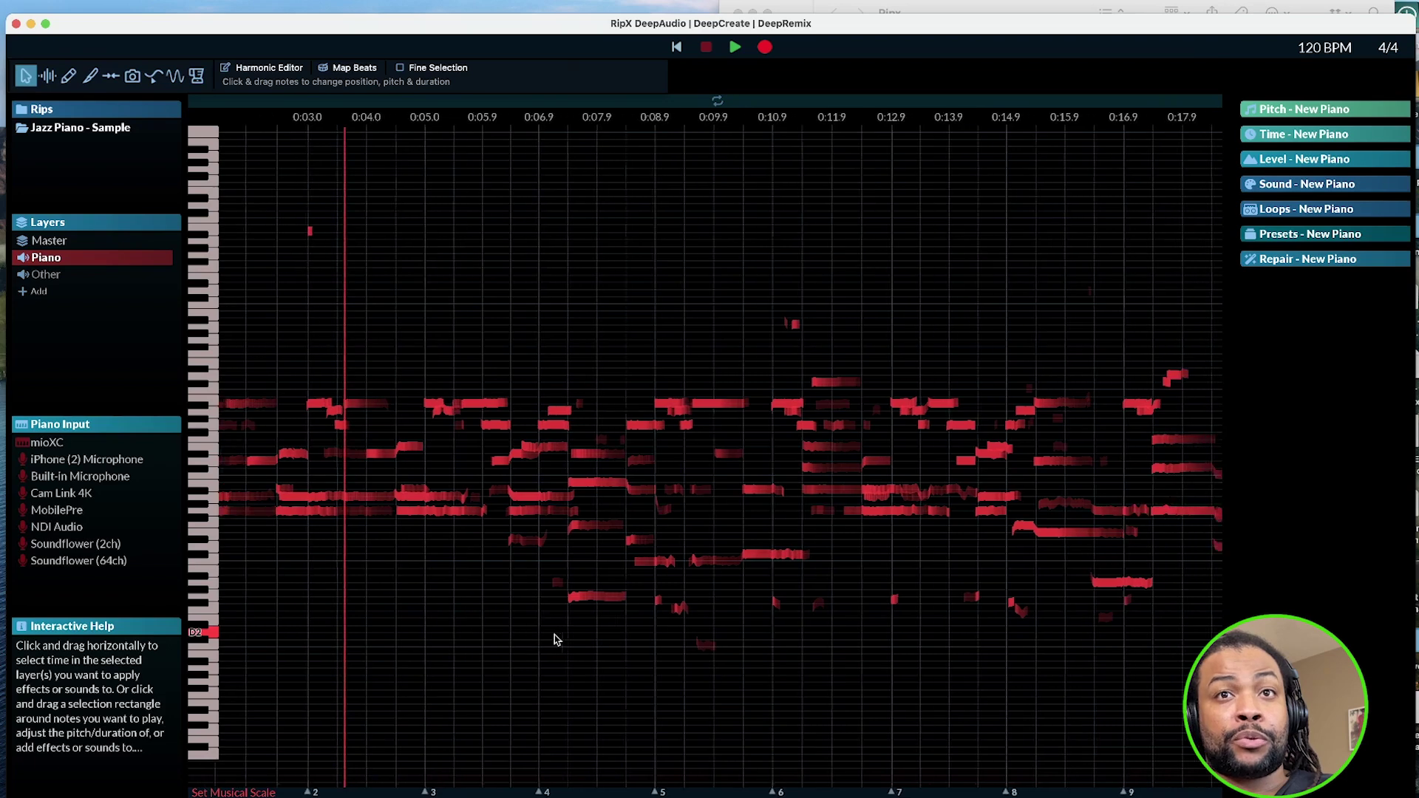
pyautogui.hscroll(4, 557, 640)
pyautogui.click(576, 648)
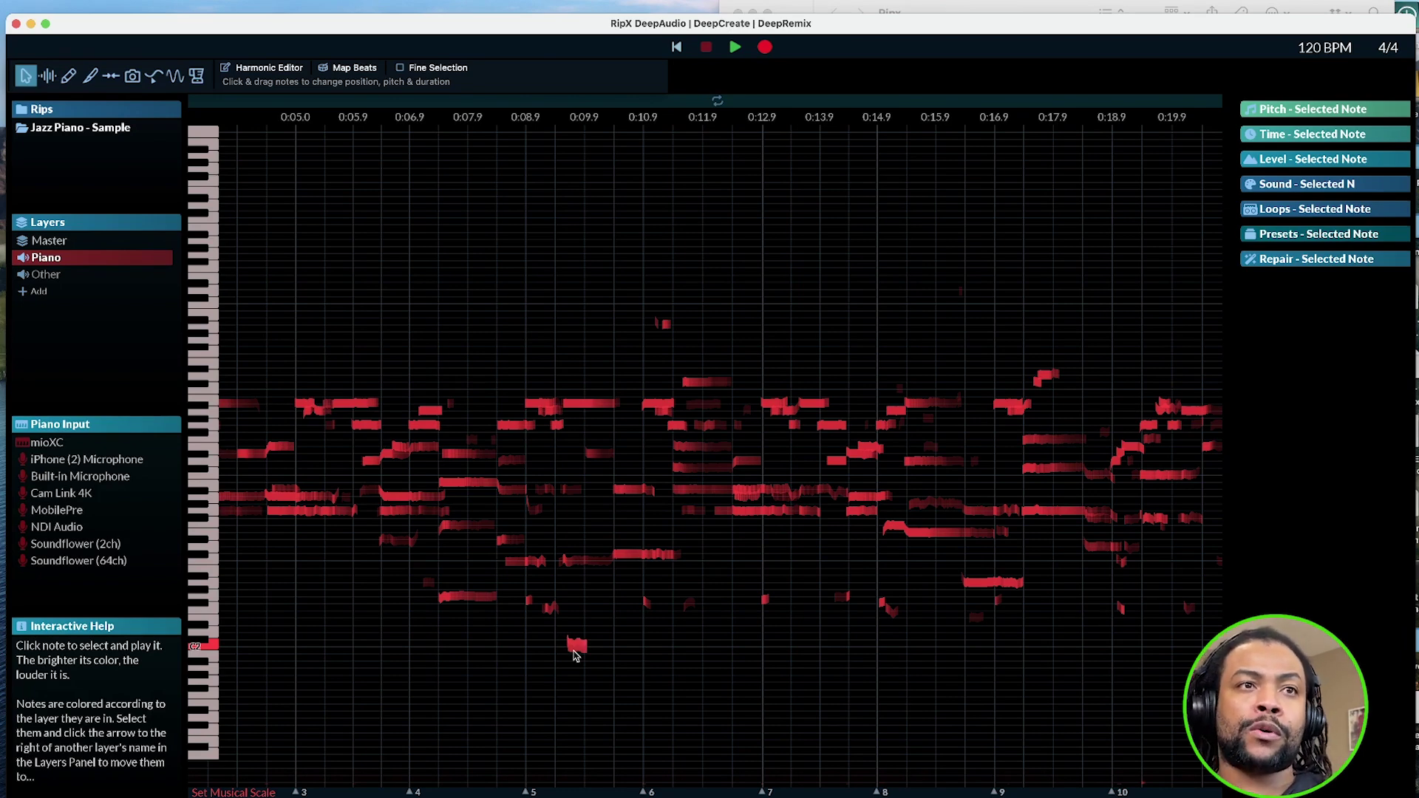
pyautogui.click(575, 648)
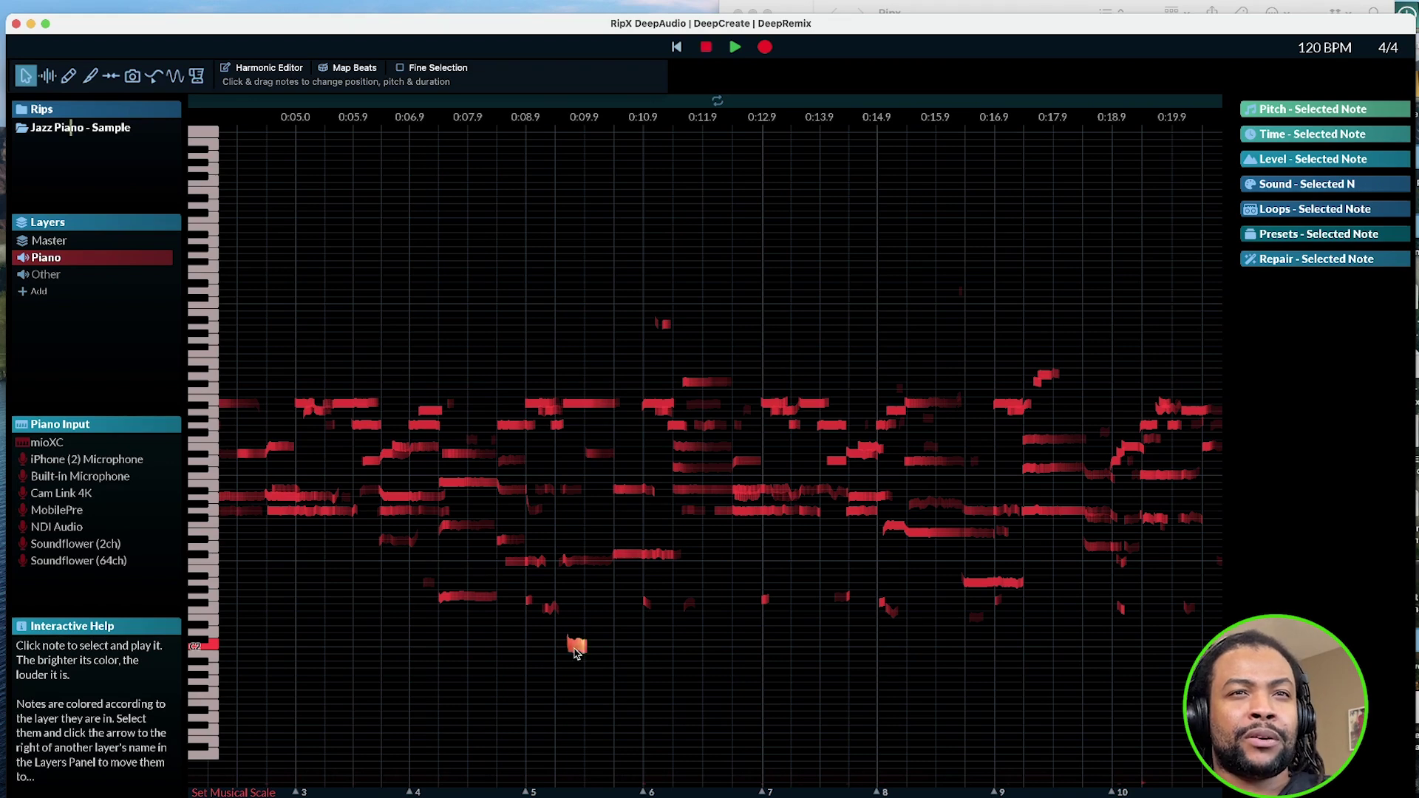
pyautogui.press('Delete')
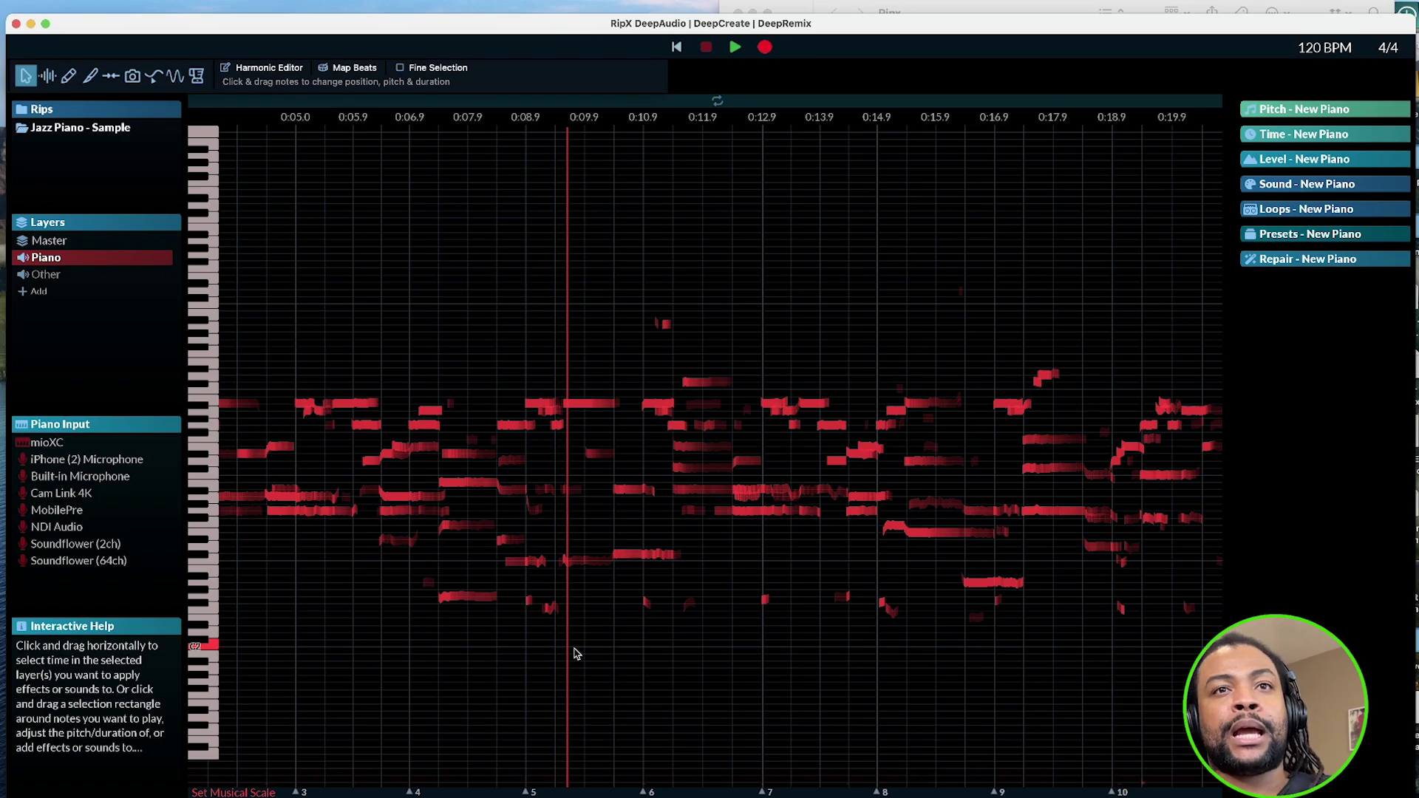
# - Audition the short faint low Piano notes between 0:10.9 and 0:15, then delete them along with the faint low note near 0:16.6
pyautogui.click(646, 603)
pyautogui.click(689, 603)
pyautogui.click(765, 600)
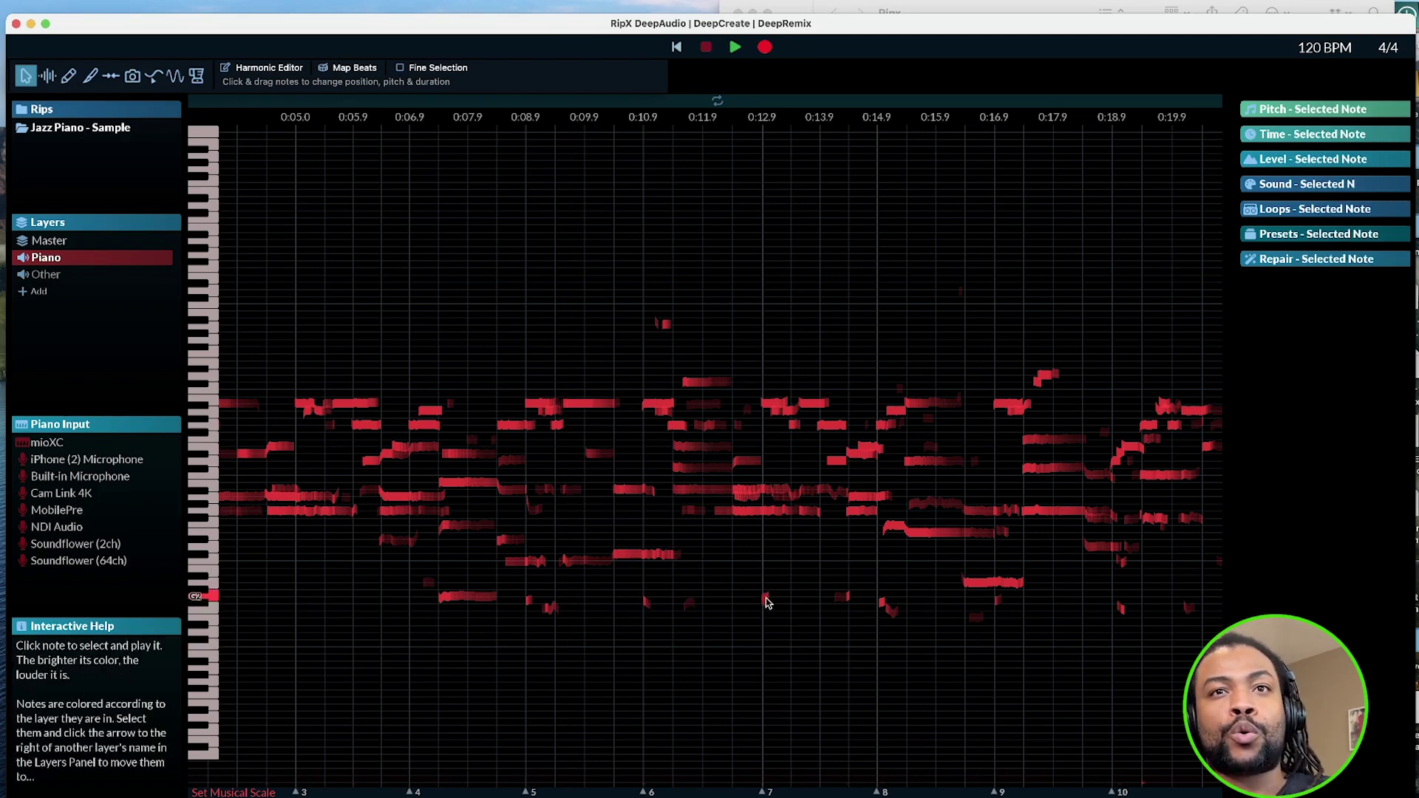
pyautogui.click(843, 596)
pyautogui.click(883, 602)
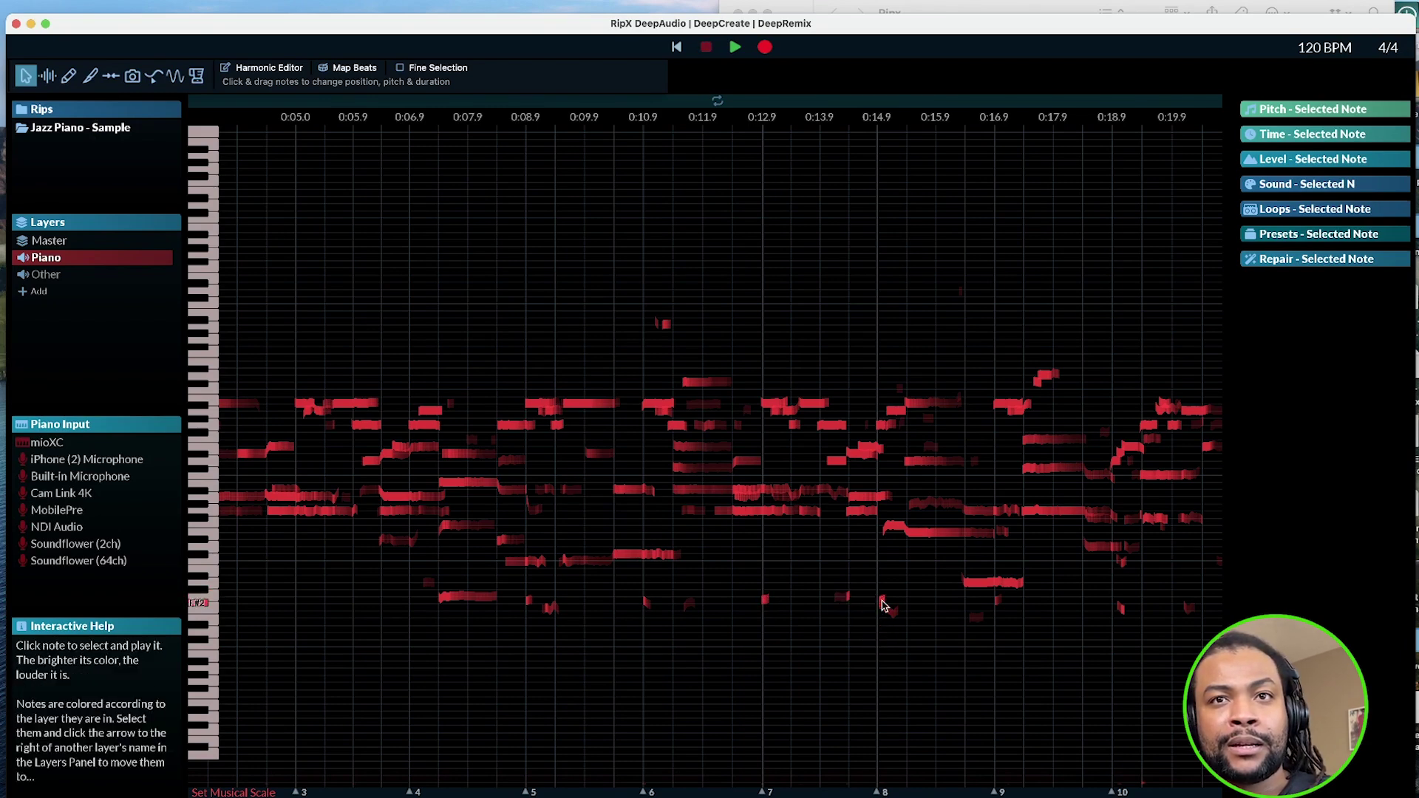
pyautogui.click(892, 614)
pyautogui.moveTo(614, 589); pyautogui.dragTo(909, 645)
pyautogui.press('Delete')
pyautogui.click(975, 617)
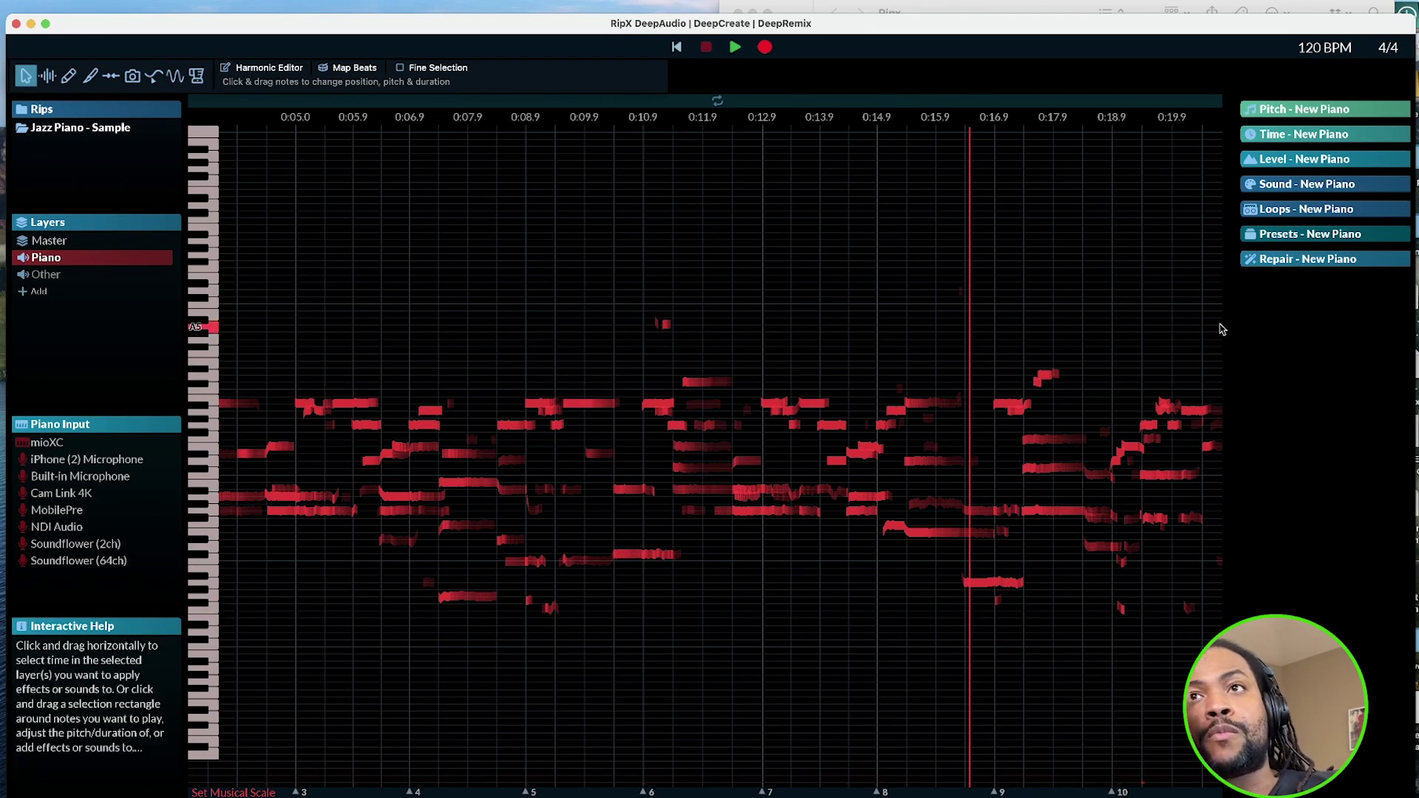
# - Show the repair options for the Piano layer and try out the Overtone Level adjustment
pyautogui.click(1300, 260)
pyautogui.moveTo(1298, 281)
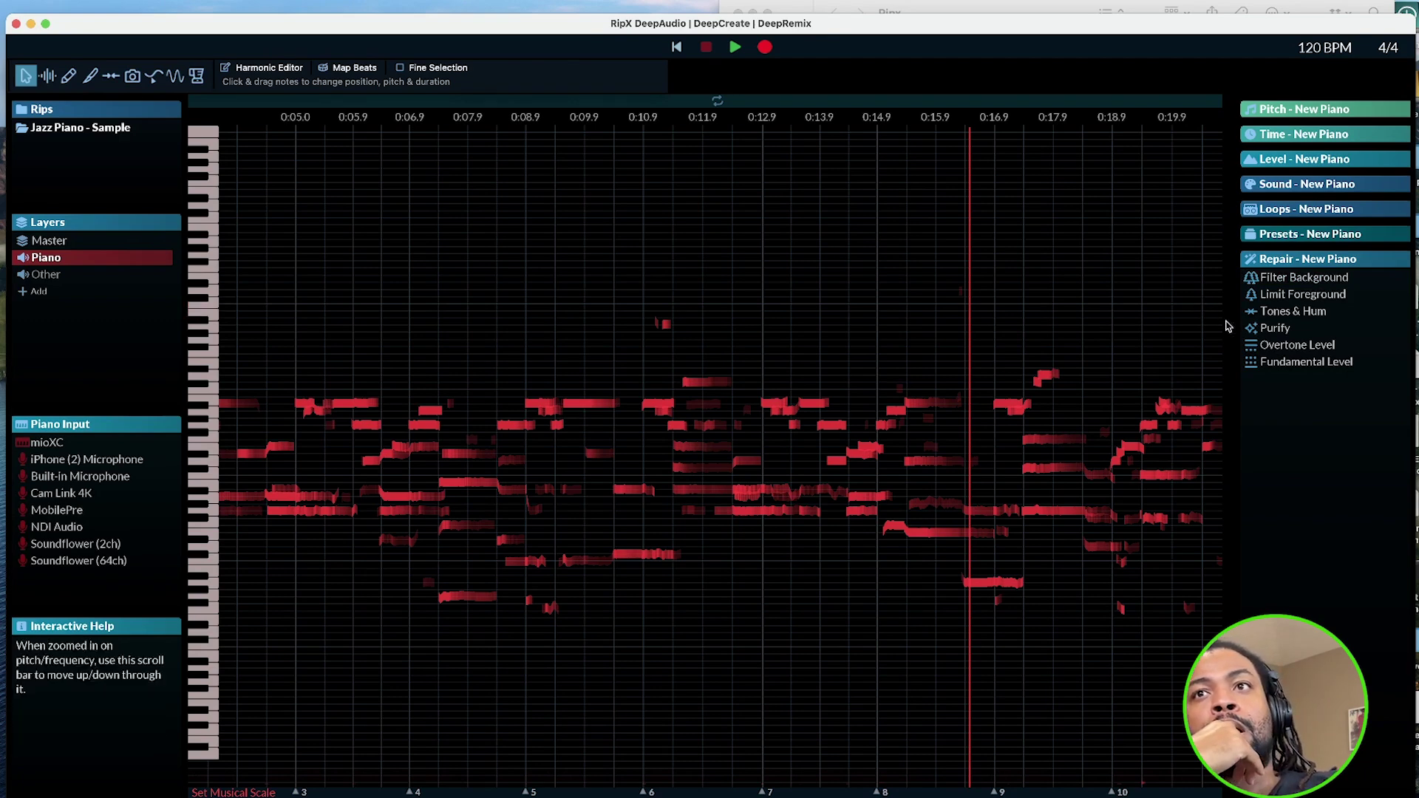
pyautogui.click(1276, 347)
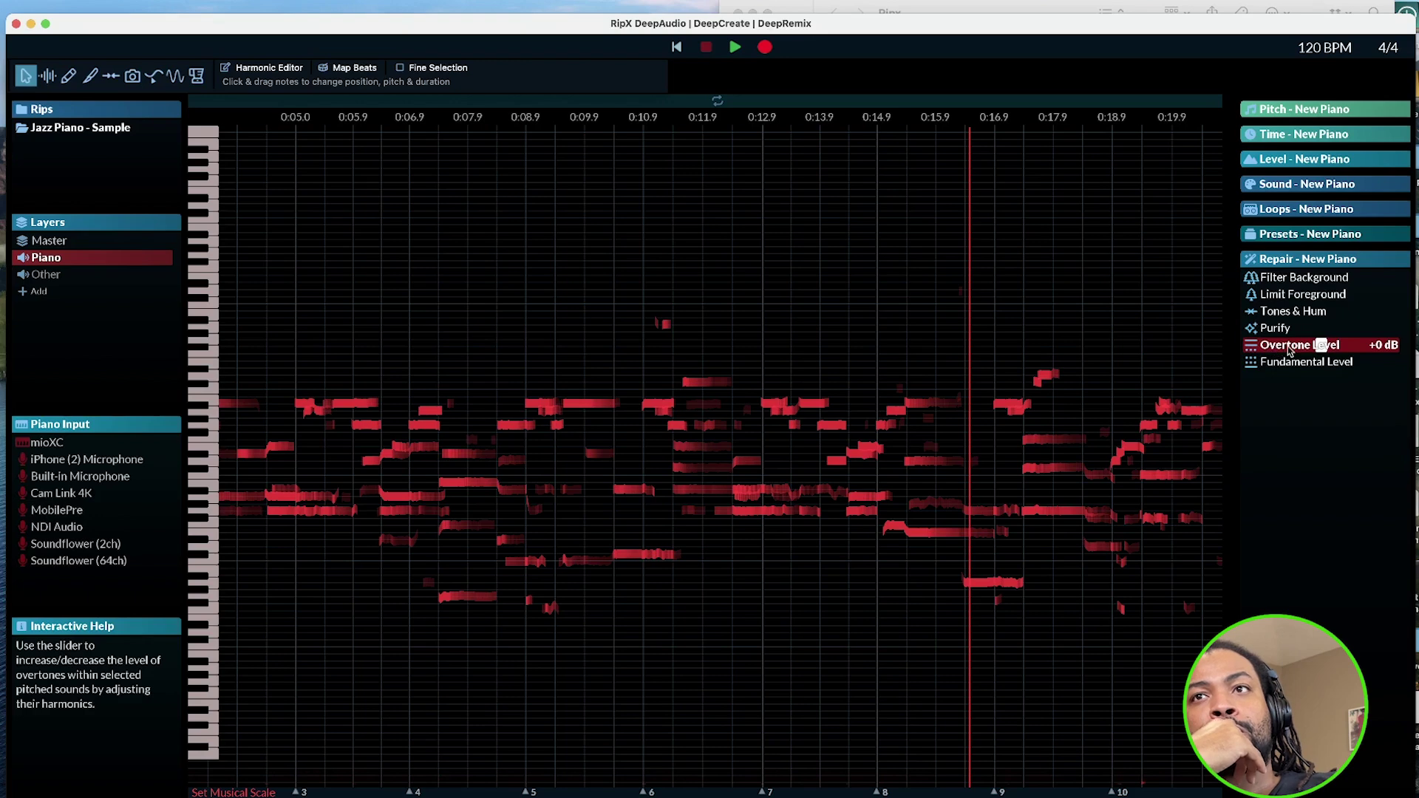
pyautogui.moveTo(1320, 347)
pyautogui.mouseDown()
pyautogui.moveTo(1304, 347)
pyautogui.moveTo(1360, 352)
pyautogui.moveTo(1236, 352)
pyautogui.moveTo(1327, 353)
pyautogui.moveTo(1309, 357)
pyautogui.mouseUp()
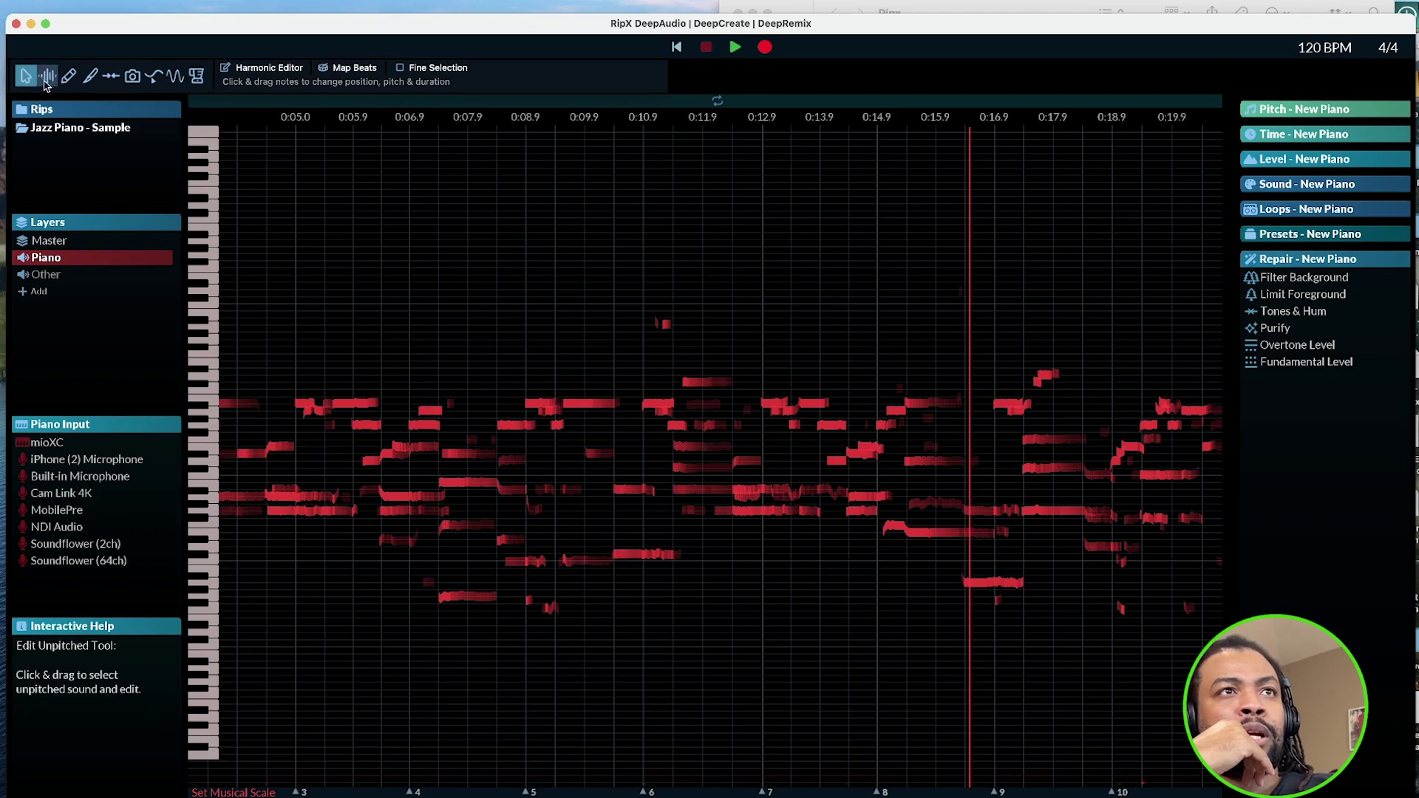
# - Delete the Piano's unpitched sound between about 2.5 and 13 kHz from about 0:04 to the end, and play a short check
pyautogui.click(48, 76)
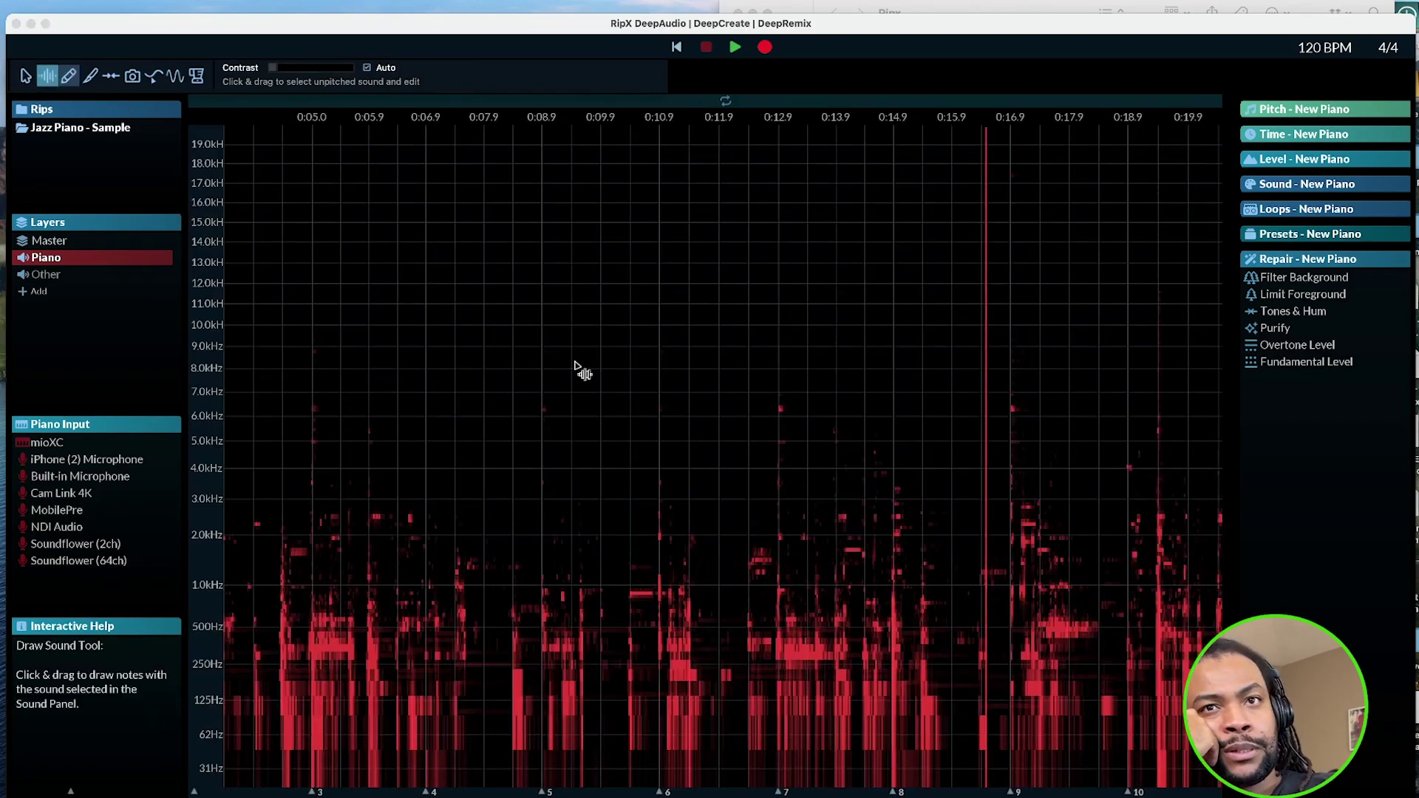
pyautogui.hscroll(1, 573, 367)
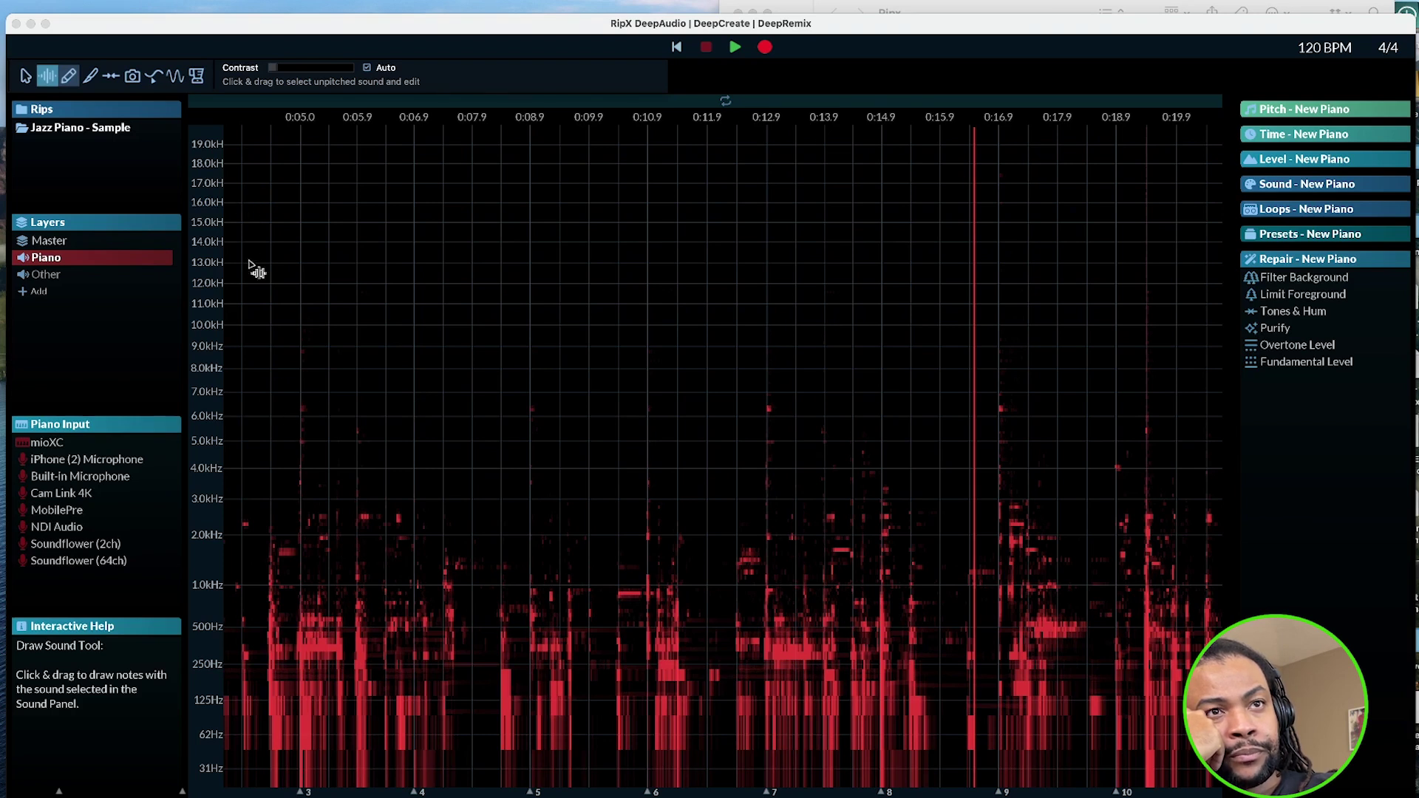
pyautogui.moveTo(242, 263); pyautogui.dragTo(314, 492)
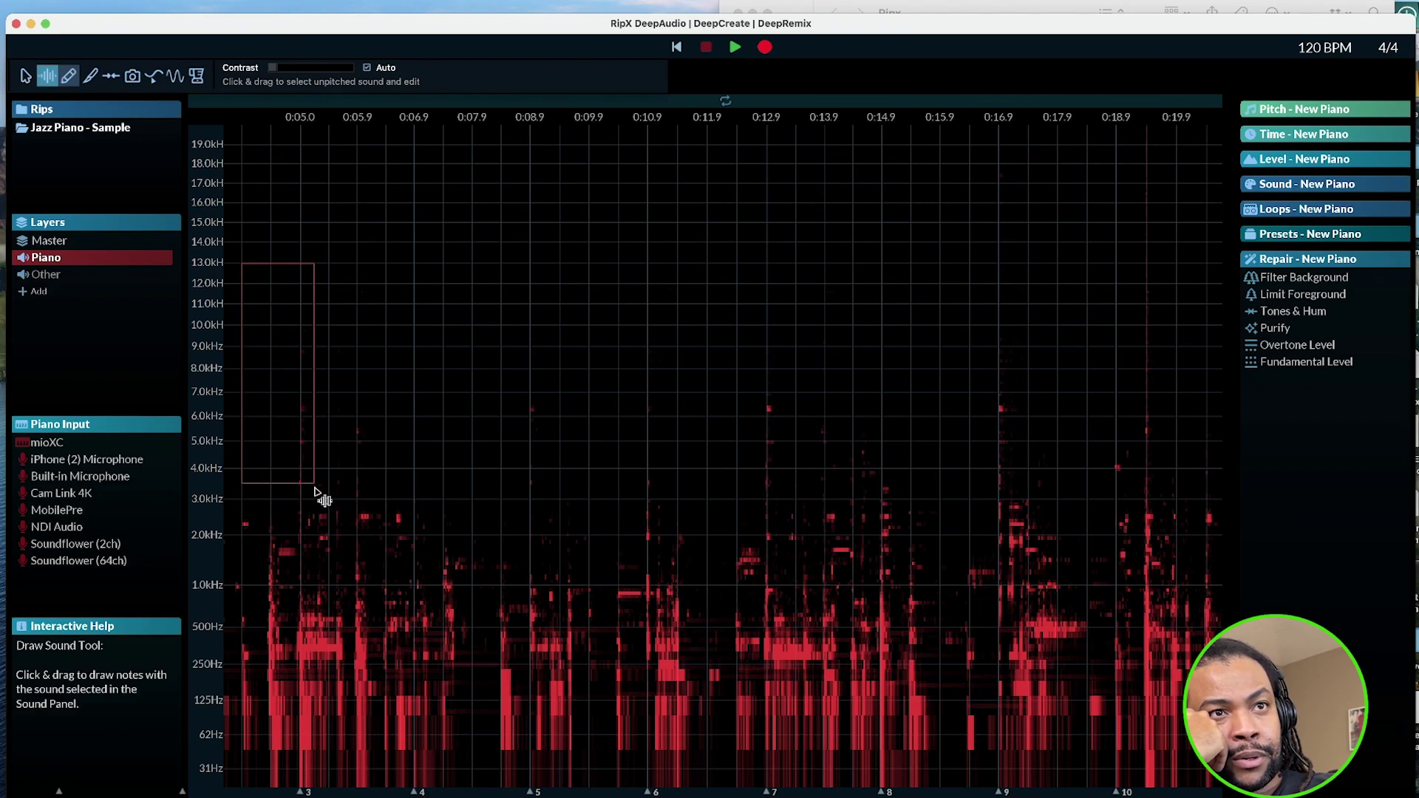
pyautogui.moveTo(314, 493); pyautogui.dragTo(1079, 521)
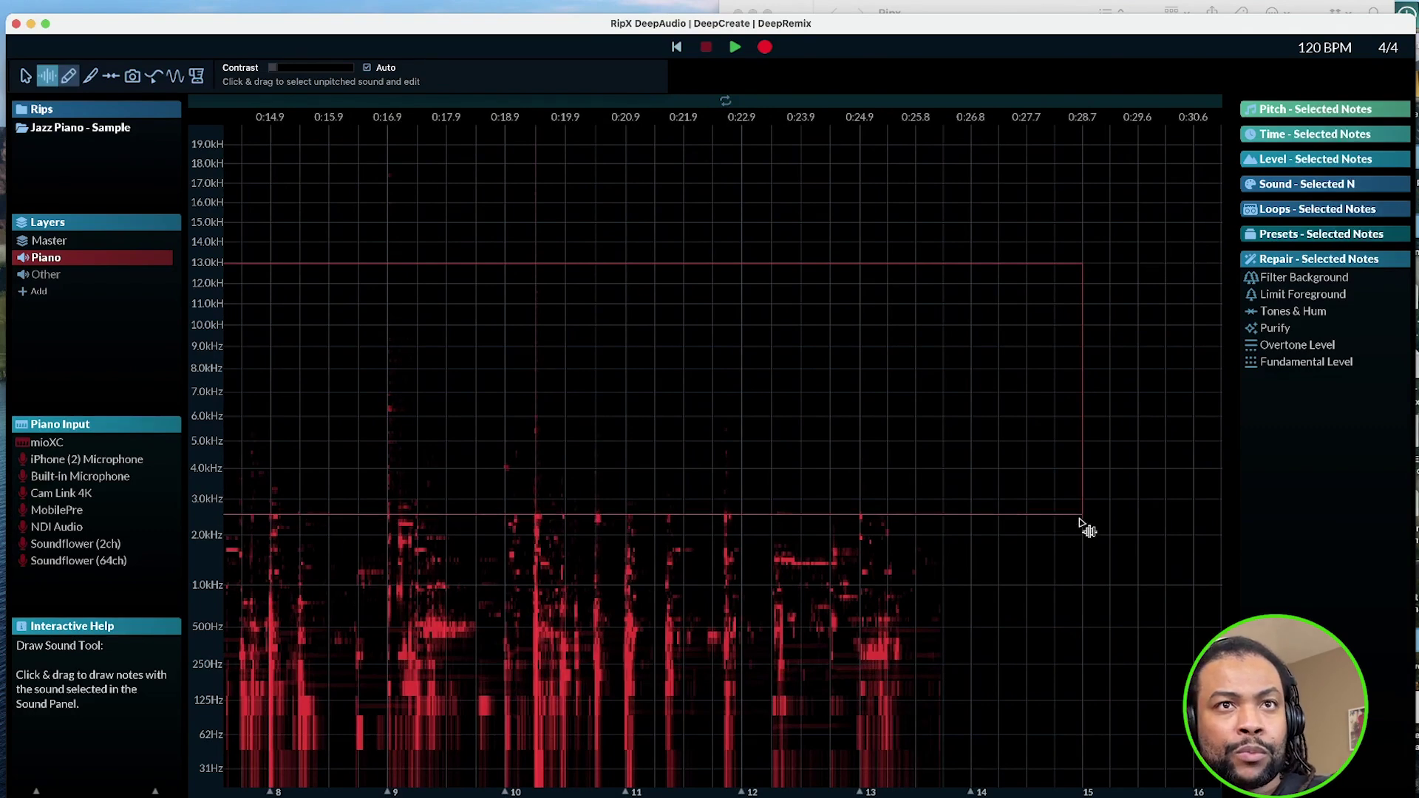
pyautogui.click(1080, 522)
pyautogui.hscroll(-7, 622, 376)
pyautogui.hscroll(-1, 618, 373)
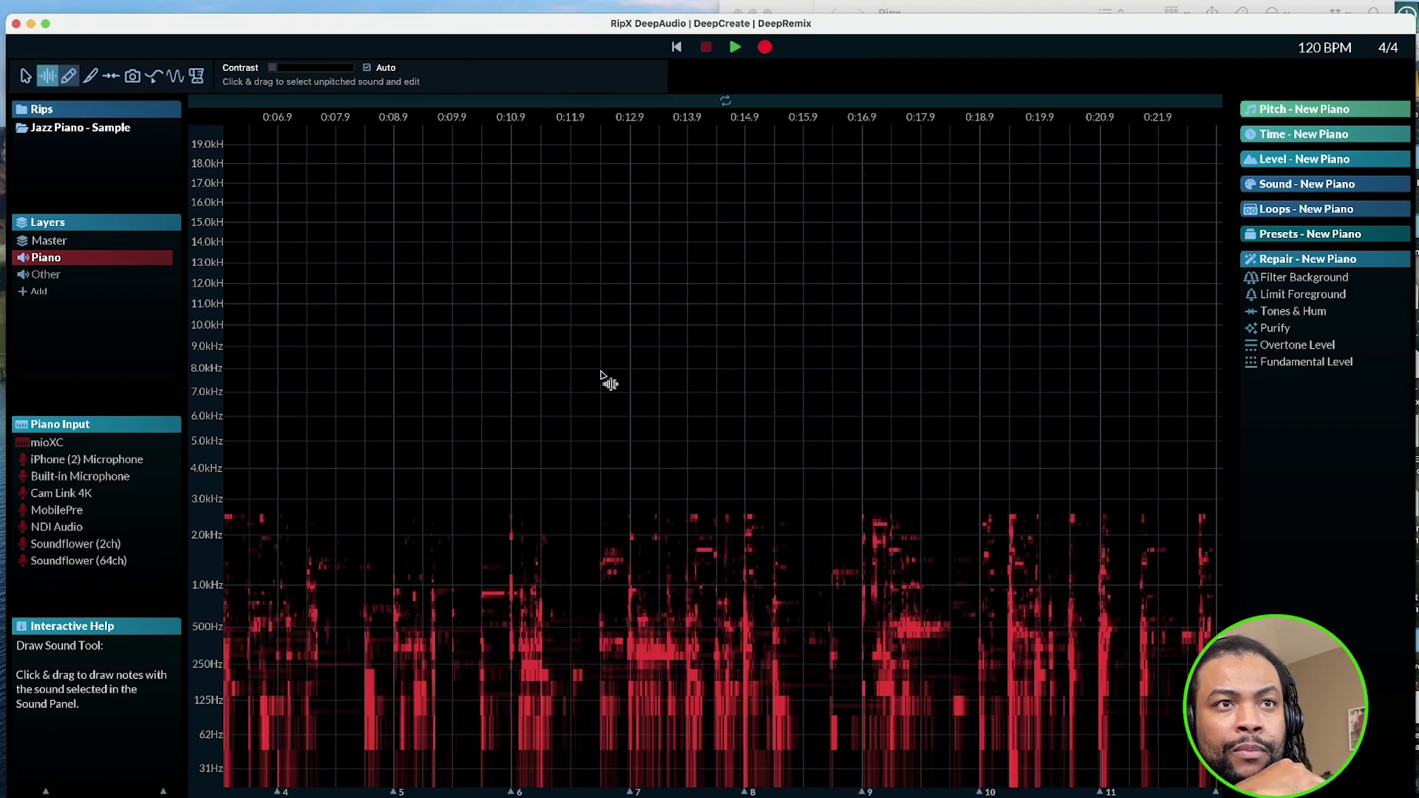
pyautogui.press('space')
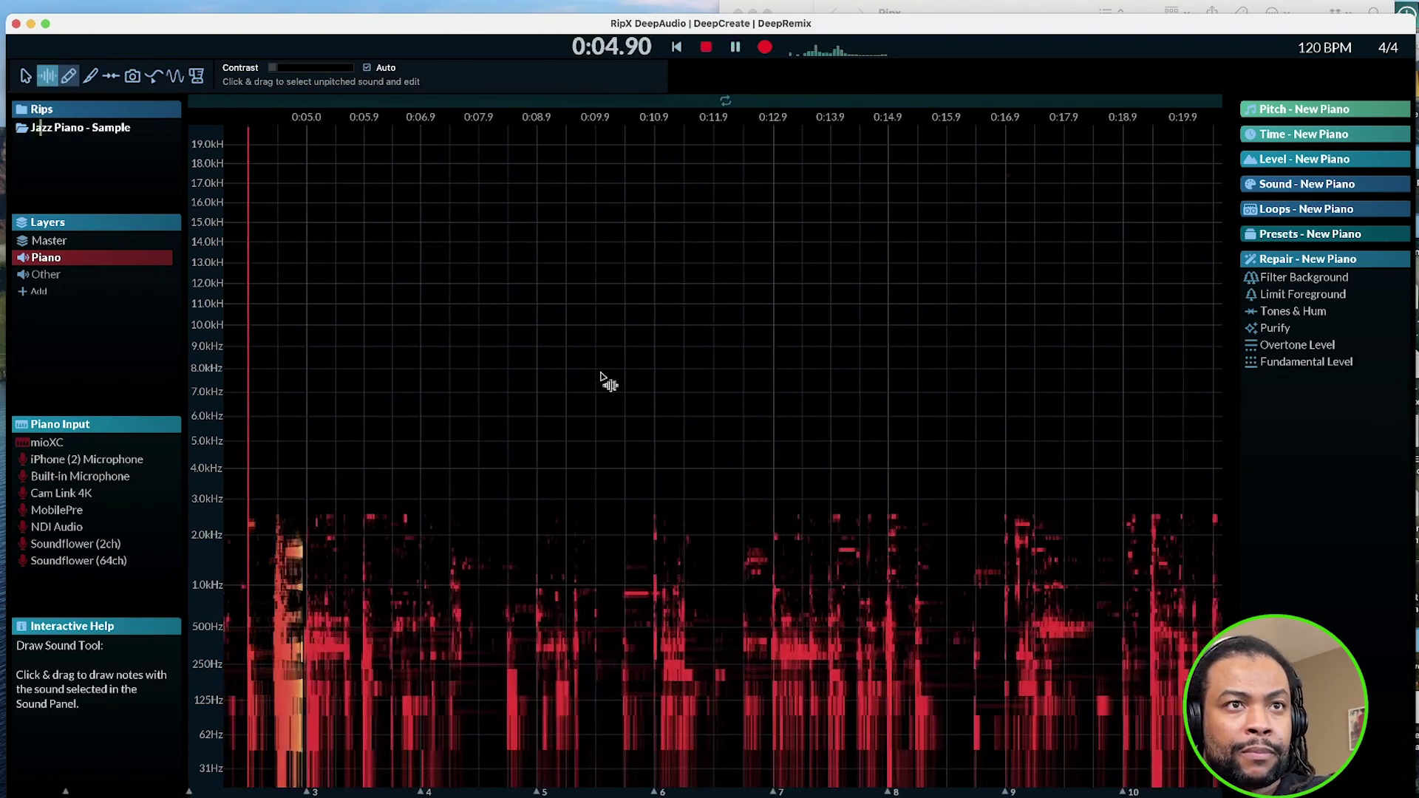
pyautogui.press('space')
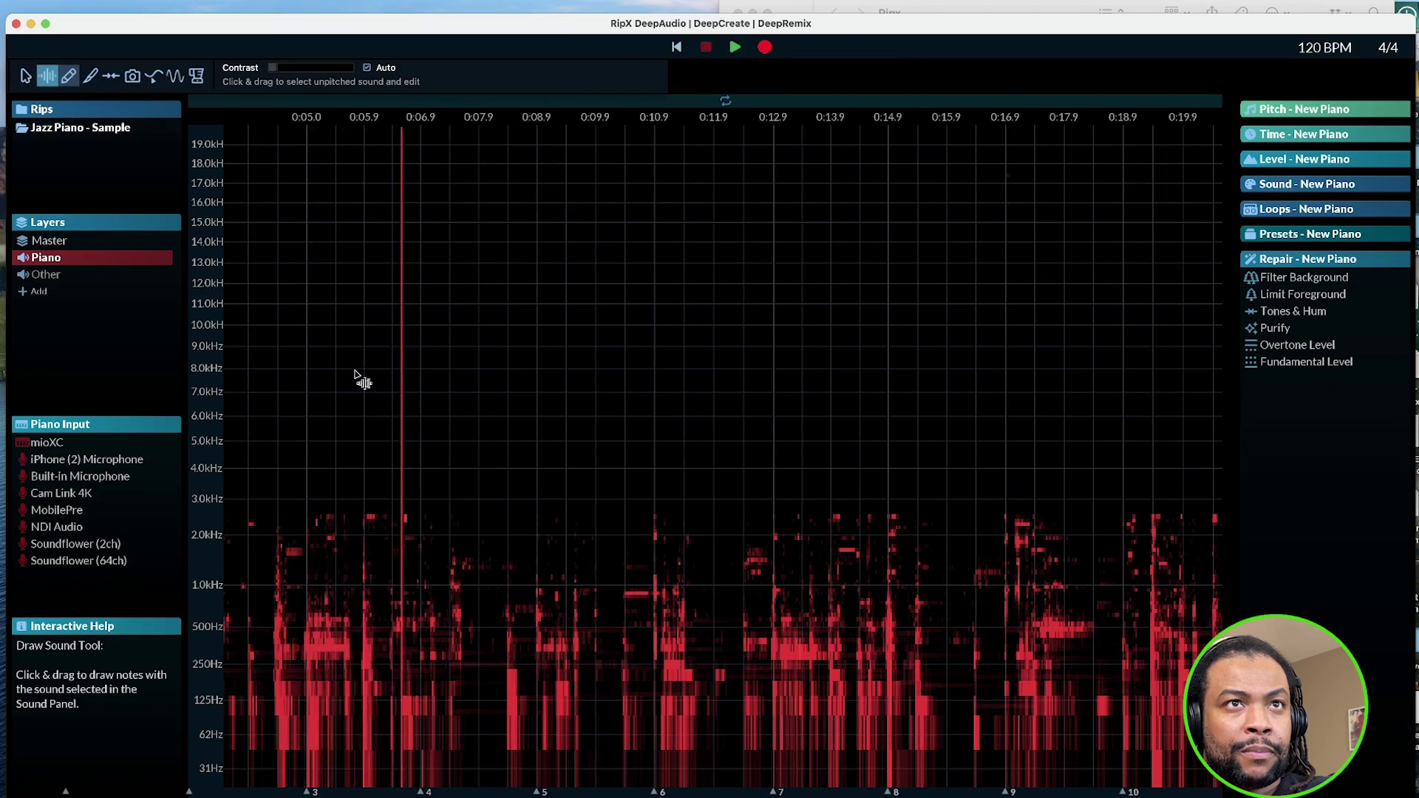
# - Delete the remaining high unpitched Piano sound between about 2 and 11.5 kHz from the start to about 0:07.4
pyautogui.moveTo(241, 139); pyautogui.dragTo(1208, 505)
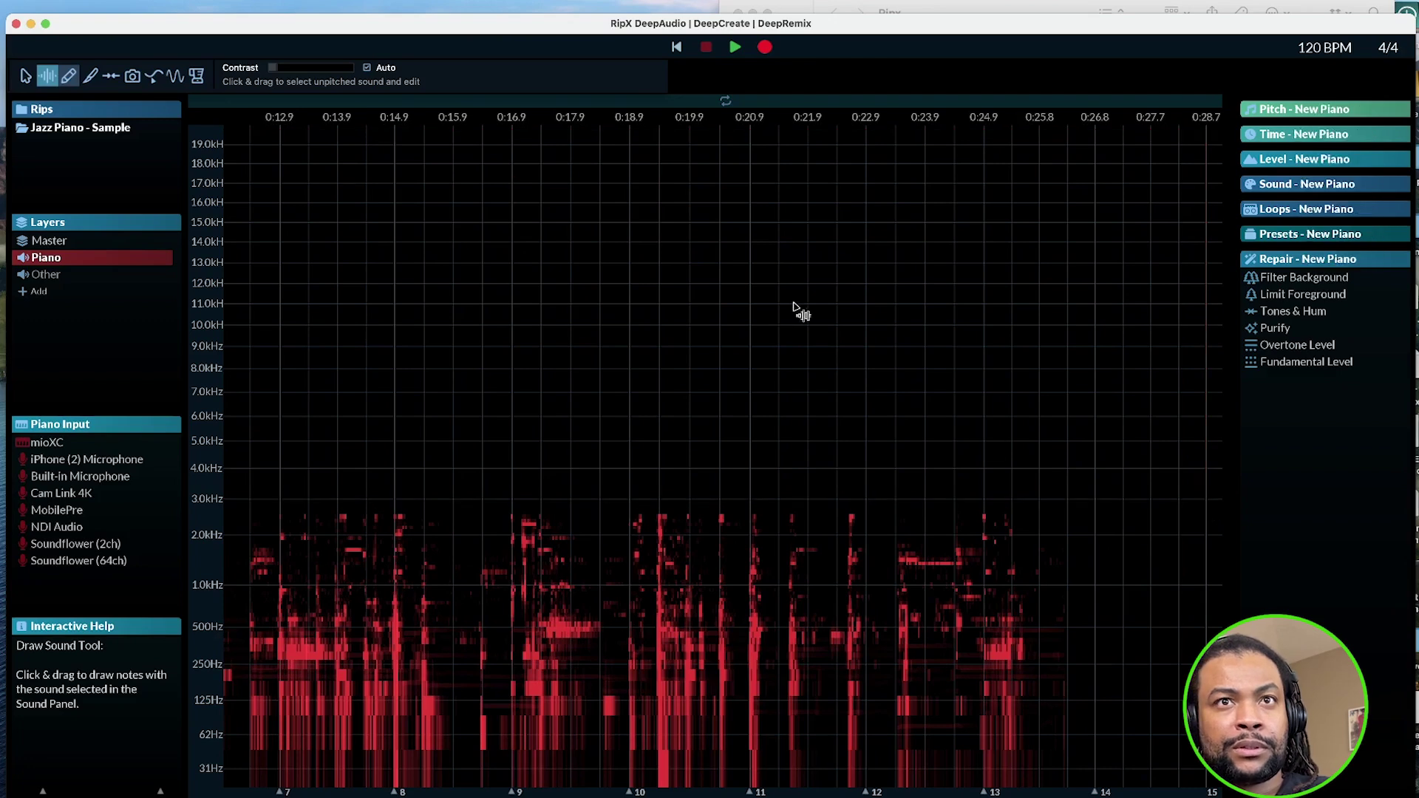
pyautogui.hscroll(-10, 674, 342)
pyautogui.press('Home')
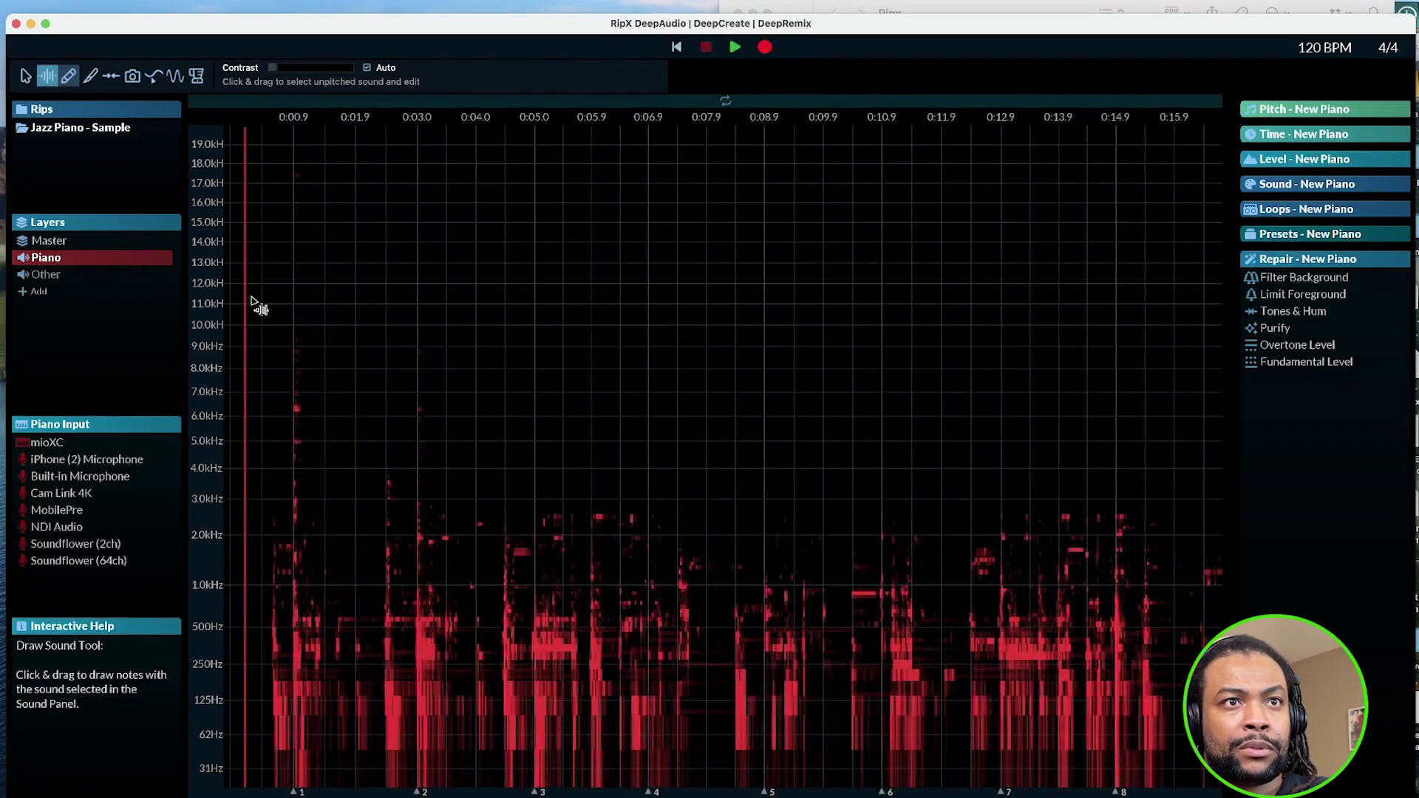
pyautogui.moveTo(252, 294)
pyautogui.mouseDown()
pyautogui.moveTo(291, 380)
pyautogui.moveTo(418, 480)
pyautogui.moveTo(654, 549)
pyautogui.moveTo(678, 535)
pyautogui.mouseUp()
pyautogui.press('Delete')
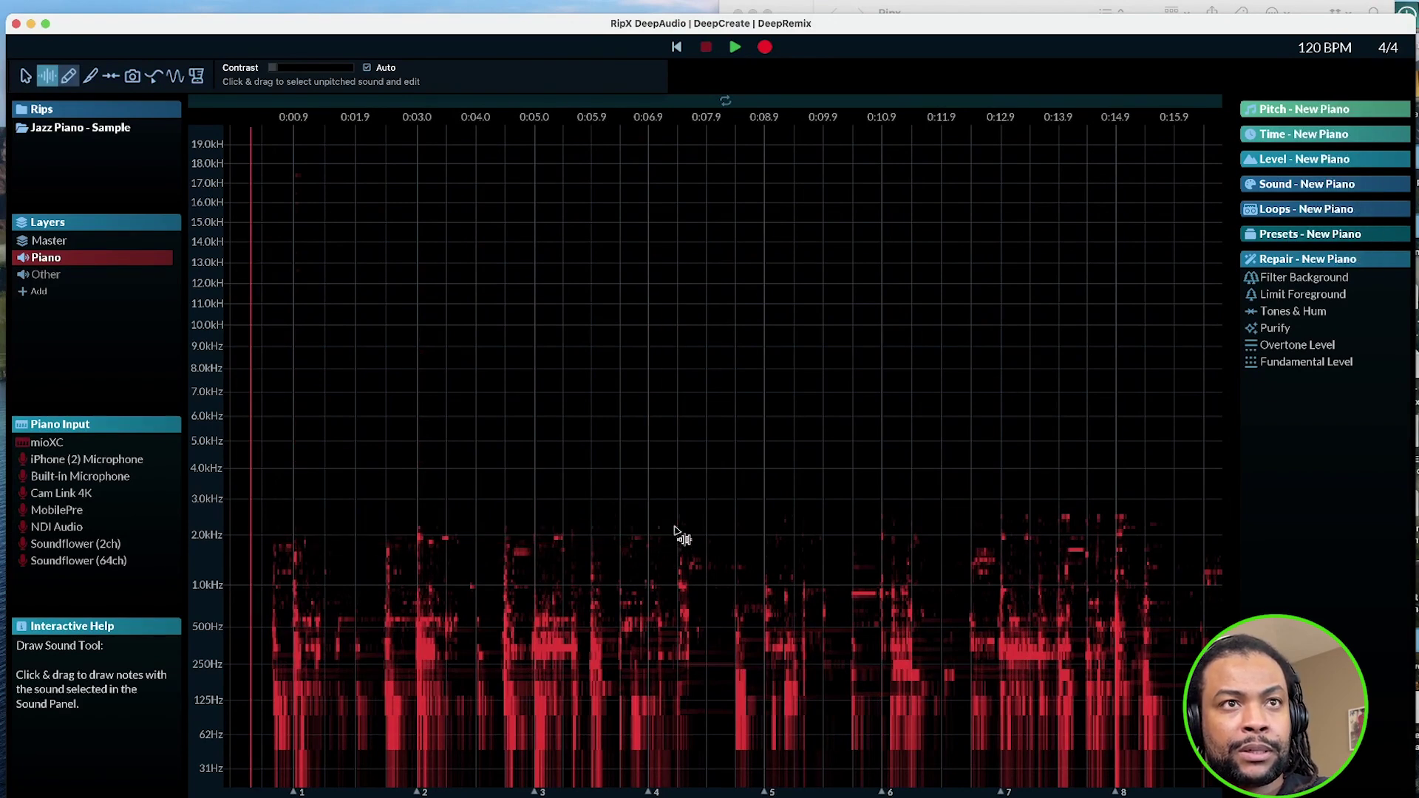
# - Return to pitched note editing, play the opening, and delete the stray high notes at 0:03.0 and near 0:11.2
pyautogui.click(25, 78)
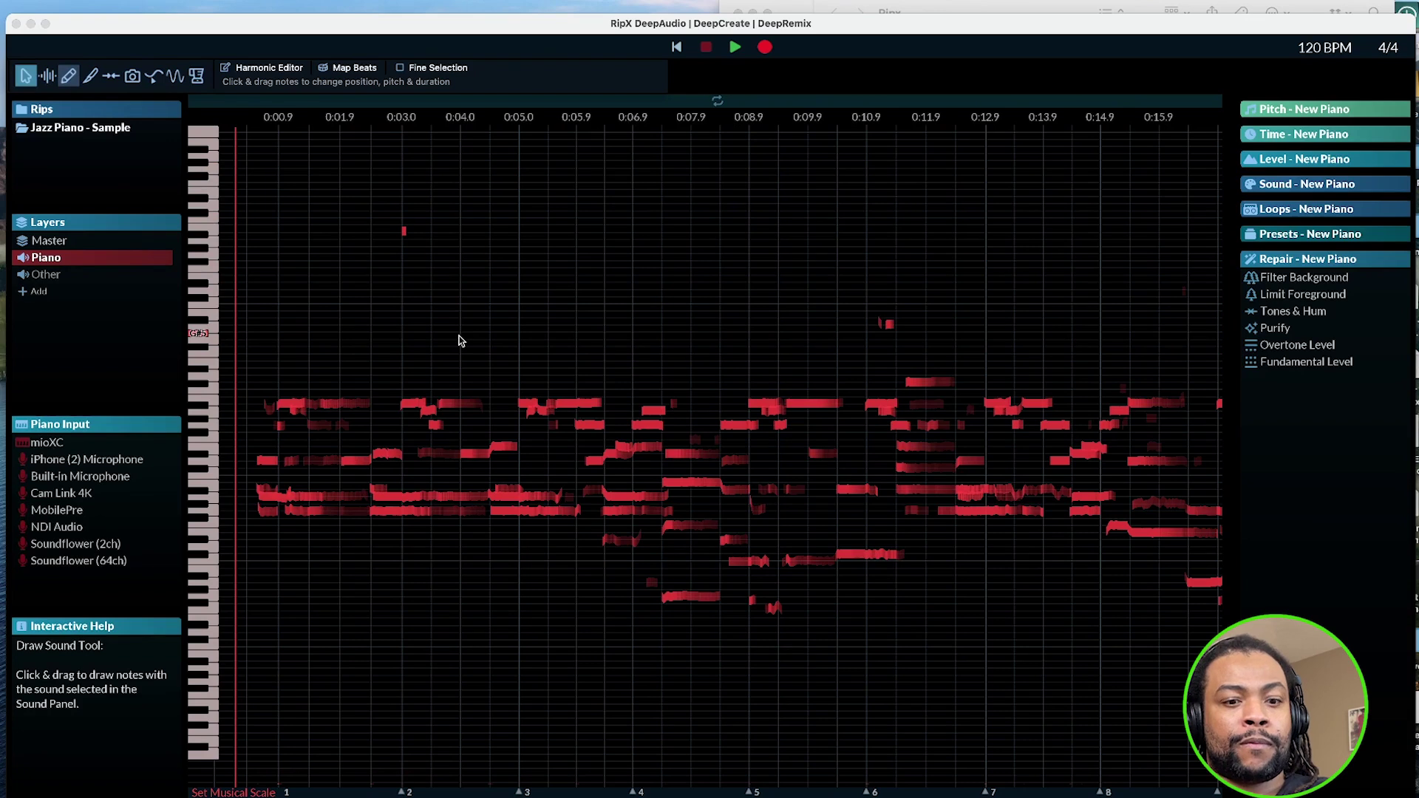
pyautogui.press('space')
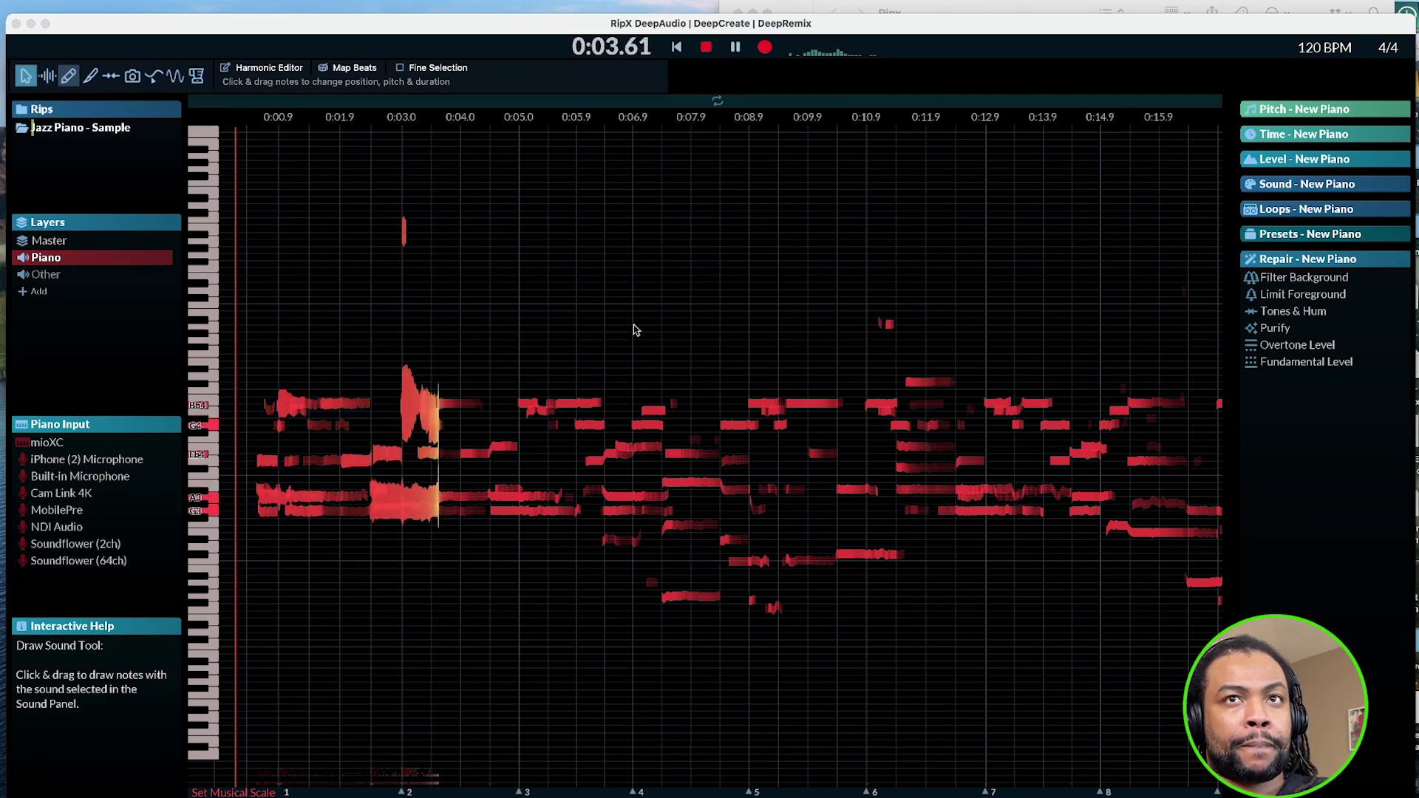
pyautogui.click(339, 232)
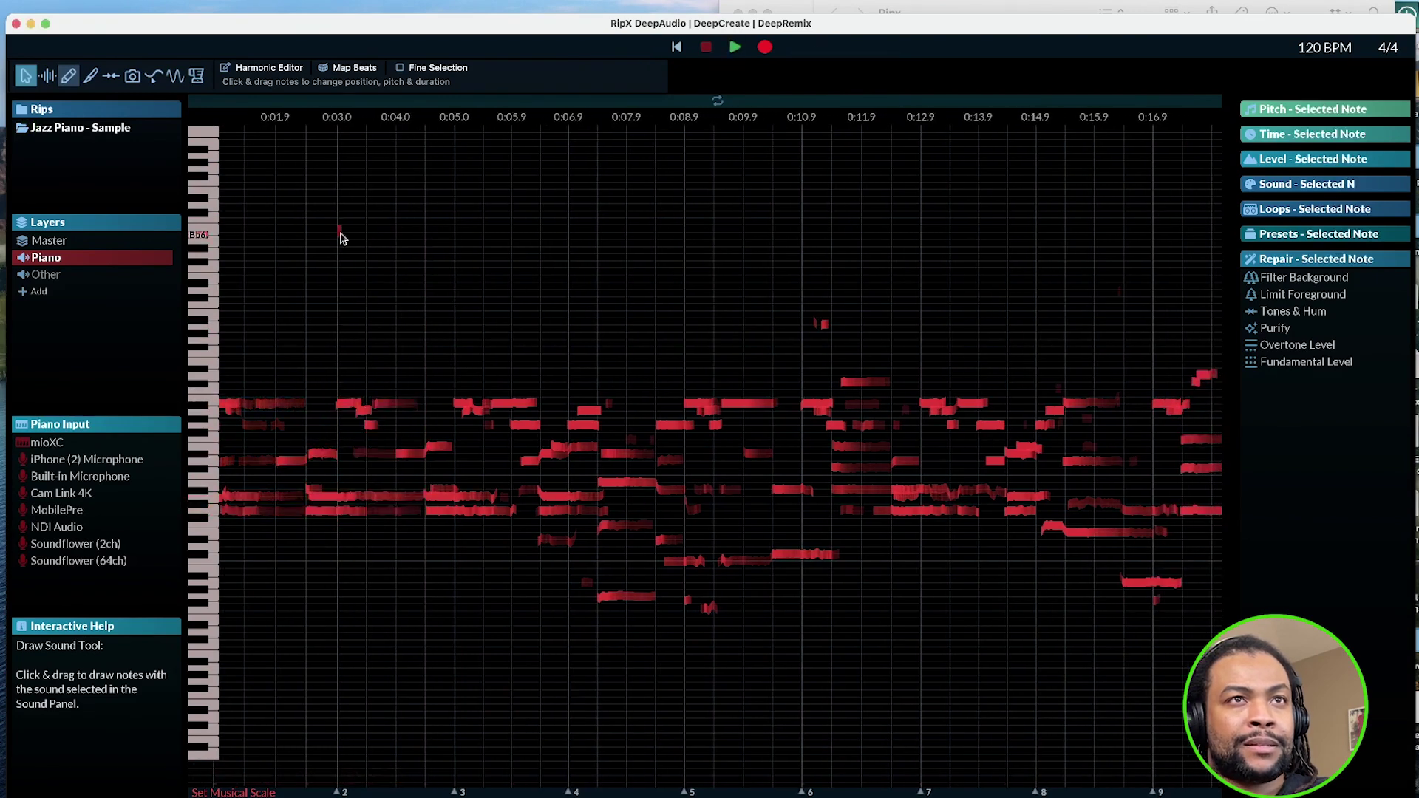
pyautogui.moveTo(326, 215); pyautogui.dragTo(385, 268)
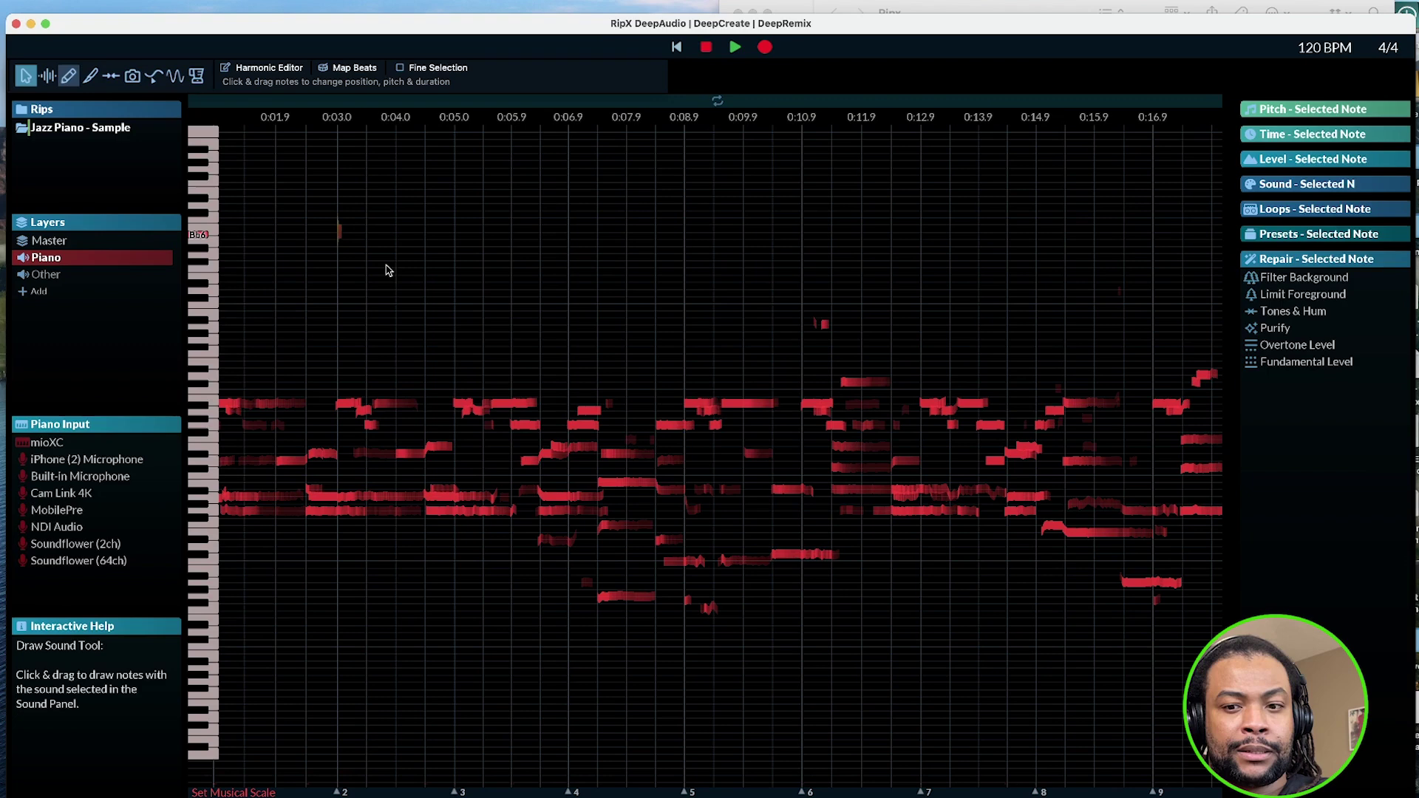
pyautogui.click(822, 324)
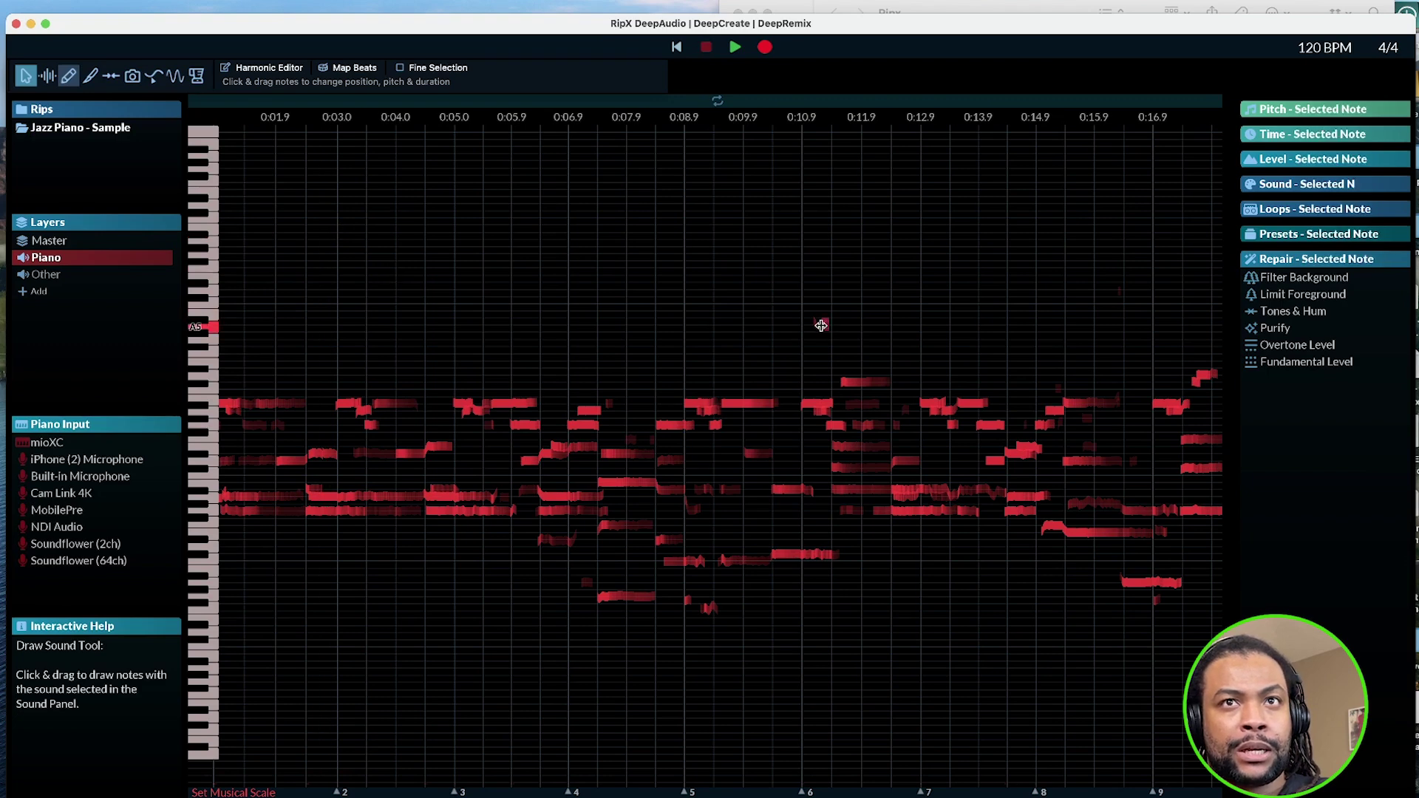
pyautogui.moveTo(788, 287); pyautogui.dragTo(843, 339)
pyautogui.press('Delete')
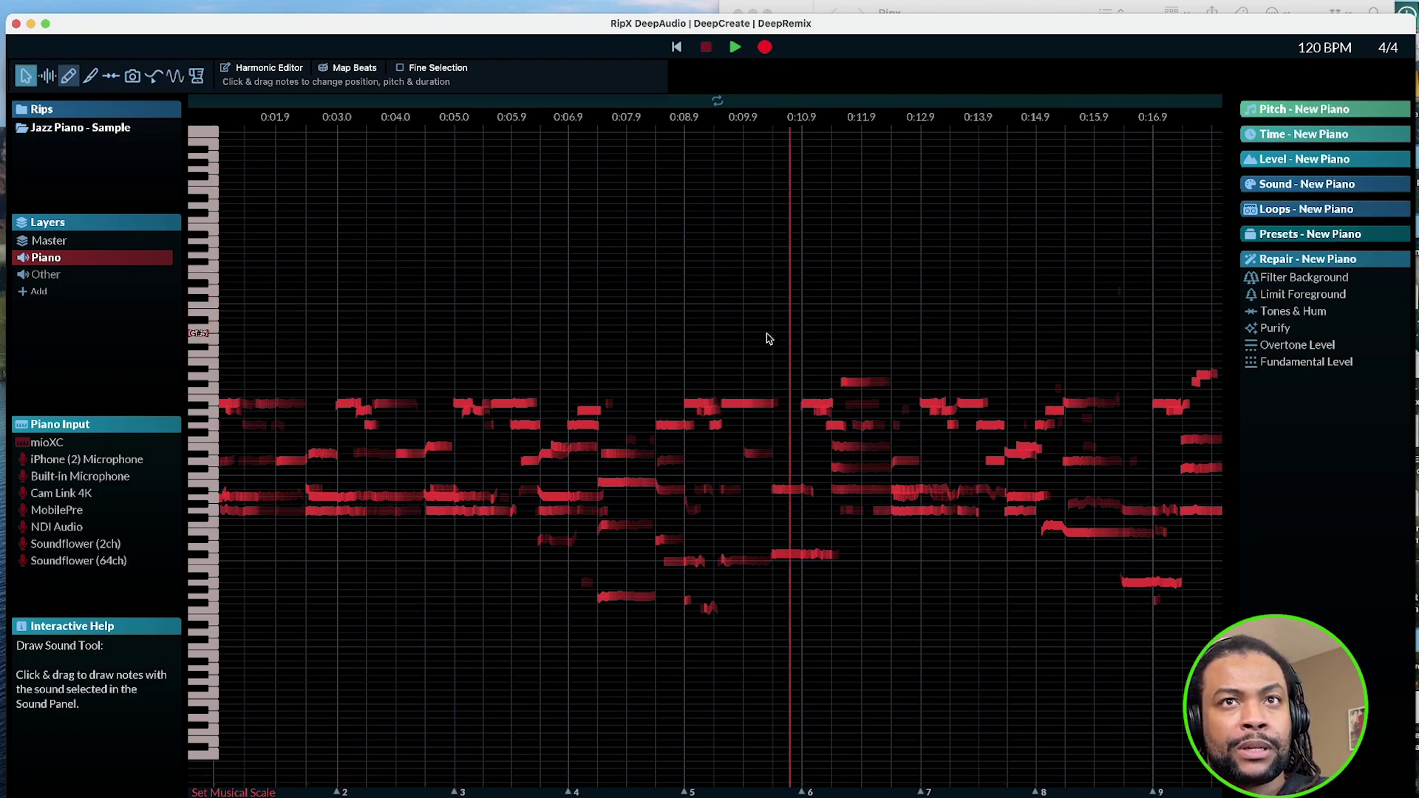
# - Delete the tiny stray high note near 0:16.3 and the faint low notes near 0:21.4 and around 0:25.8
pyautogui.hscroll(10, 699, 340)
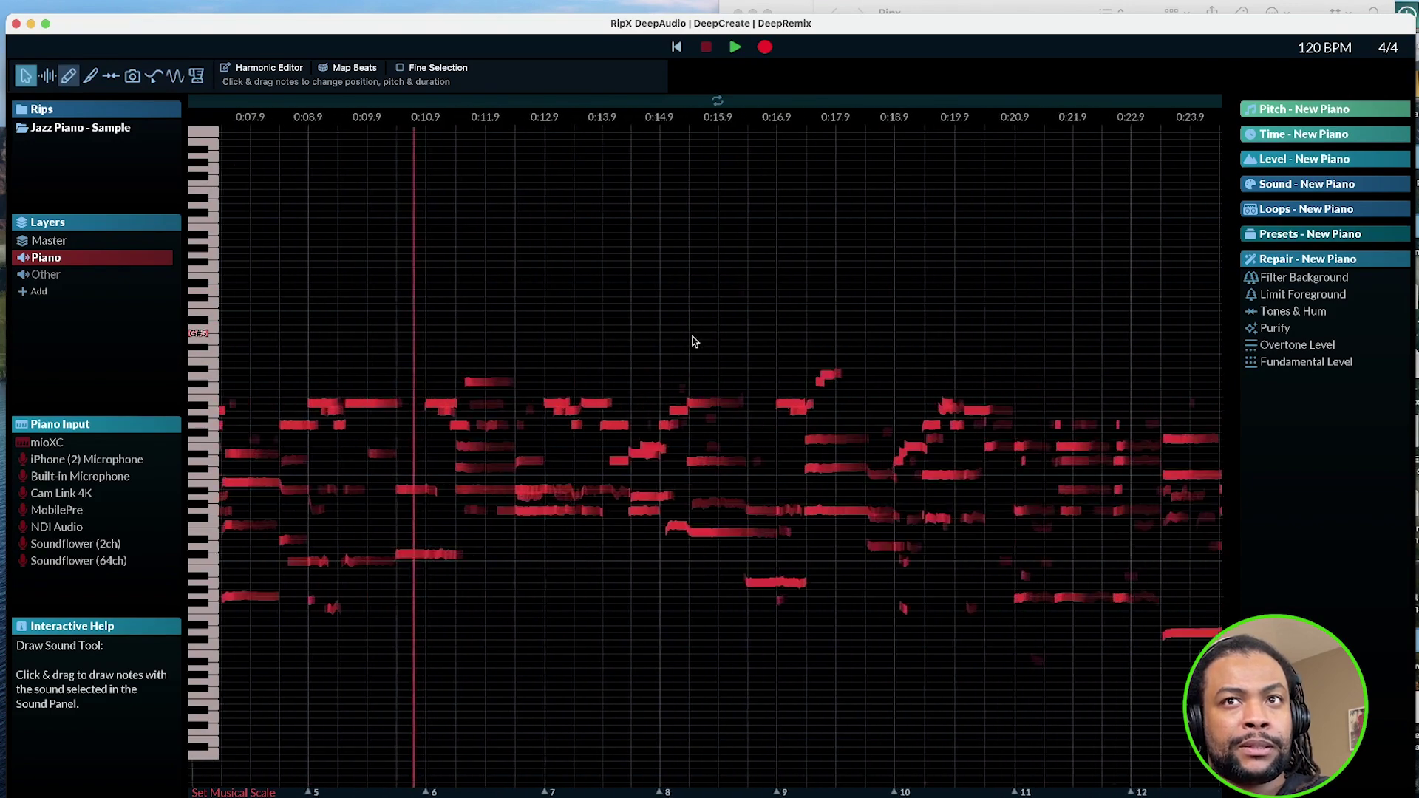
pyautogui.hscroll(-2, 695, 342)
pyautogui.moveTo(437, 232); pyautogui.dragTo(1089, 355)
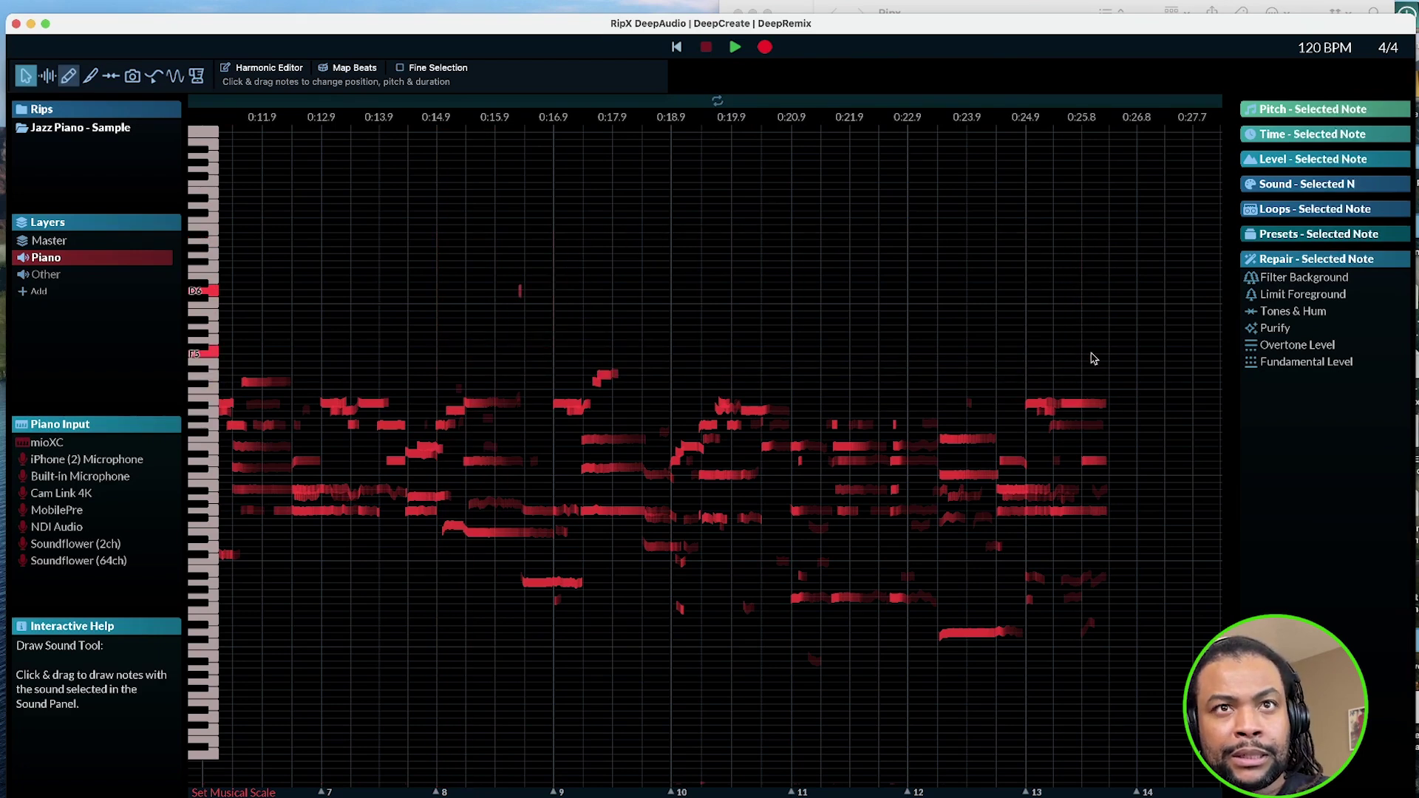
pyautogui.moveTo(745, 665)
pyautogui.mouseDown()
pyautogui.moveTo(849, 672)
pyautogui.moveTo(859, 710)
pyautogui.mouseUp()
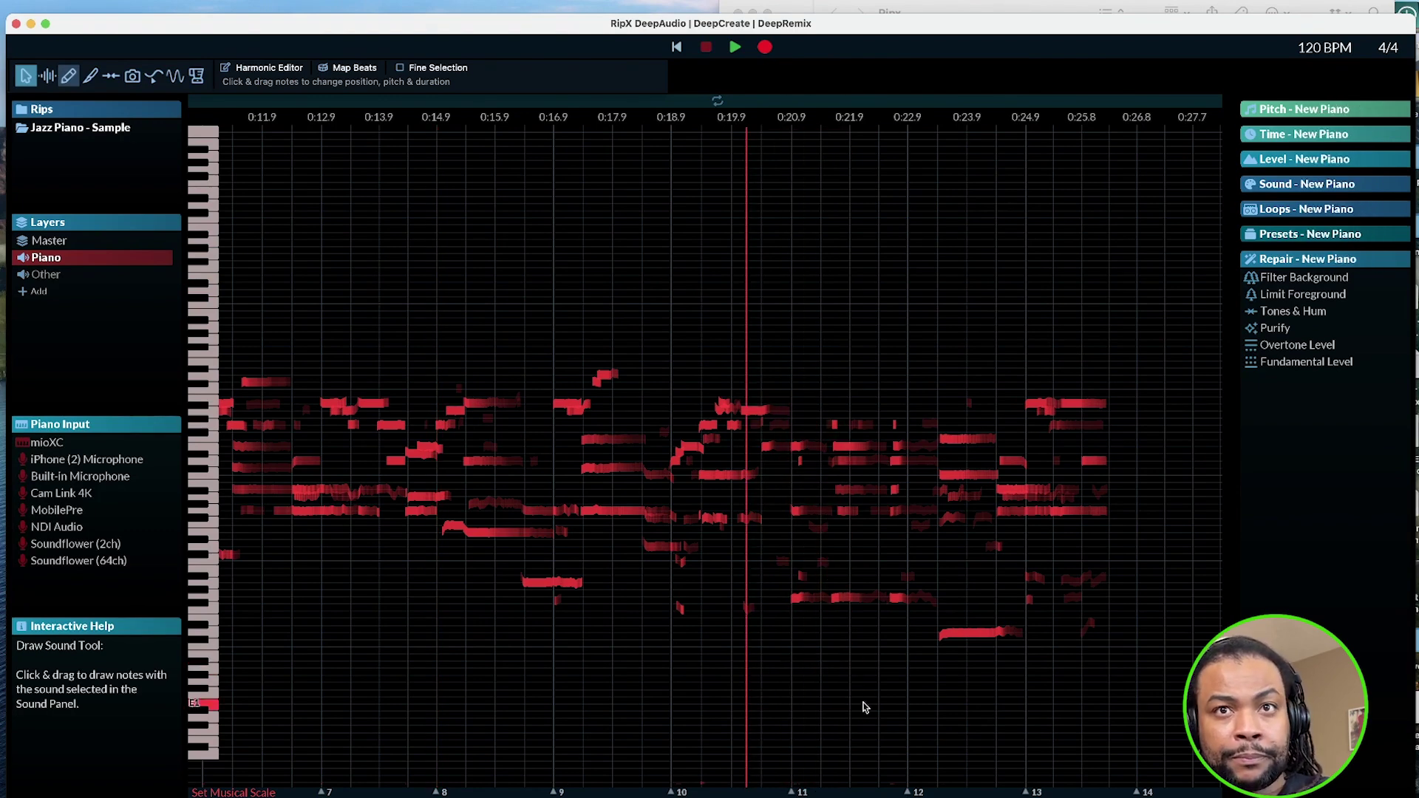
pyautogui.moveTo(1066, 560); pyautogui.dragTo(1114, 641)
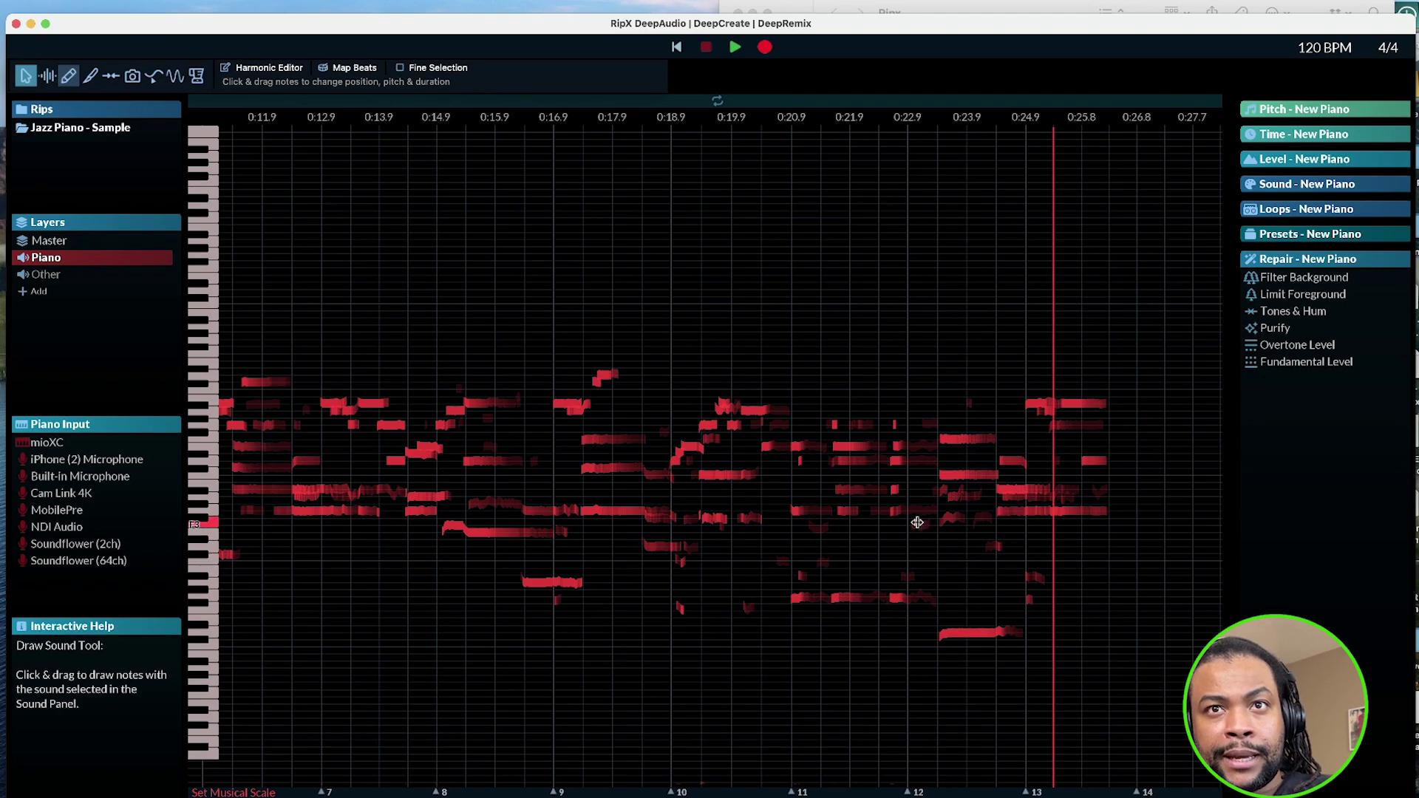
# - Audition the faint Piano notes around 0:23, near 0:25.4 and around 0:21 to judge whether they belong
pyautogui.moveTo(917, 511); pyautogui.dragTo(920, 442)
pyautogui.click(934, 417)
pyautogui.click(931, 422)
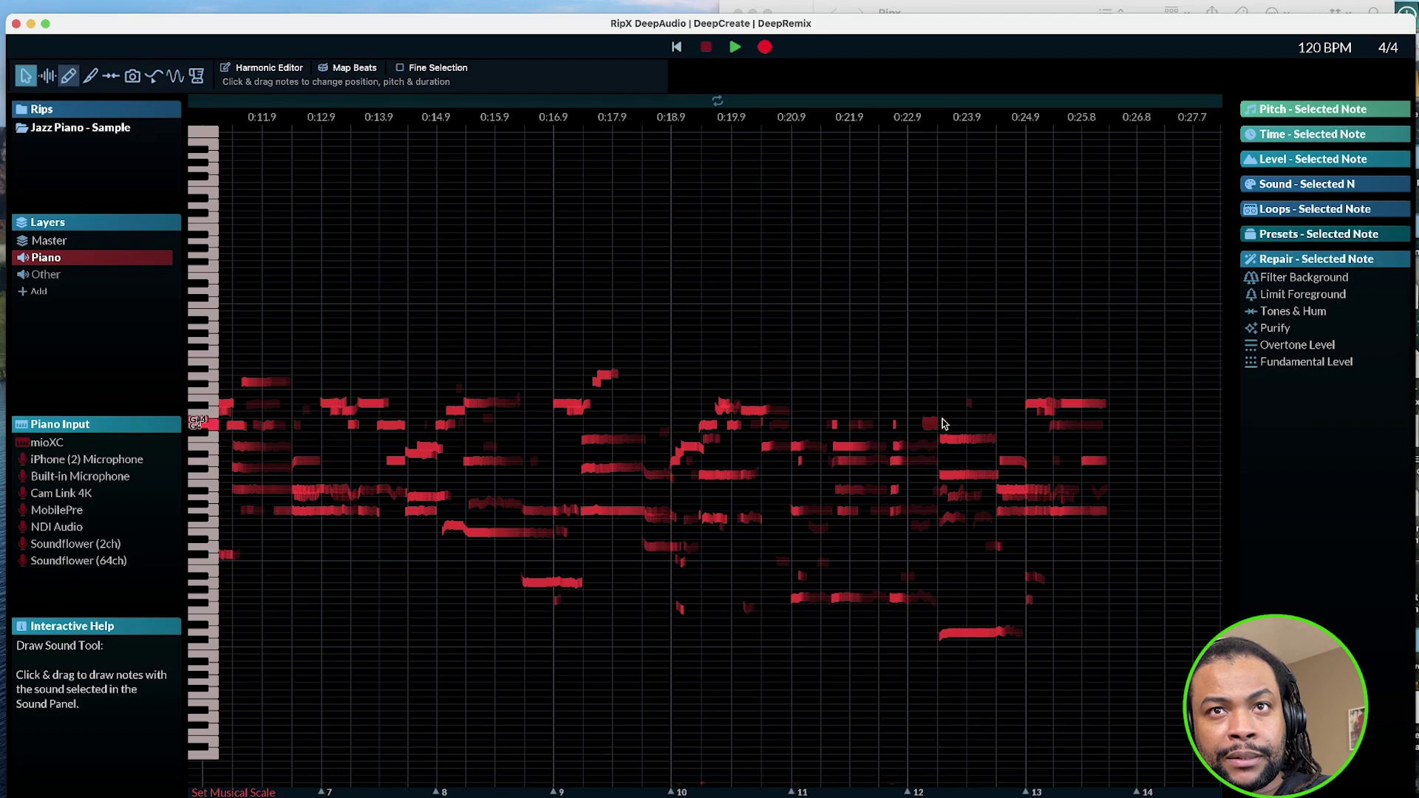
pyautogui.click(1054, 461)
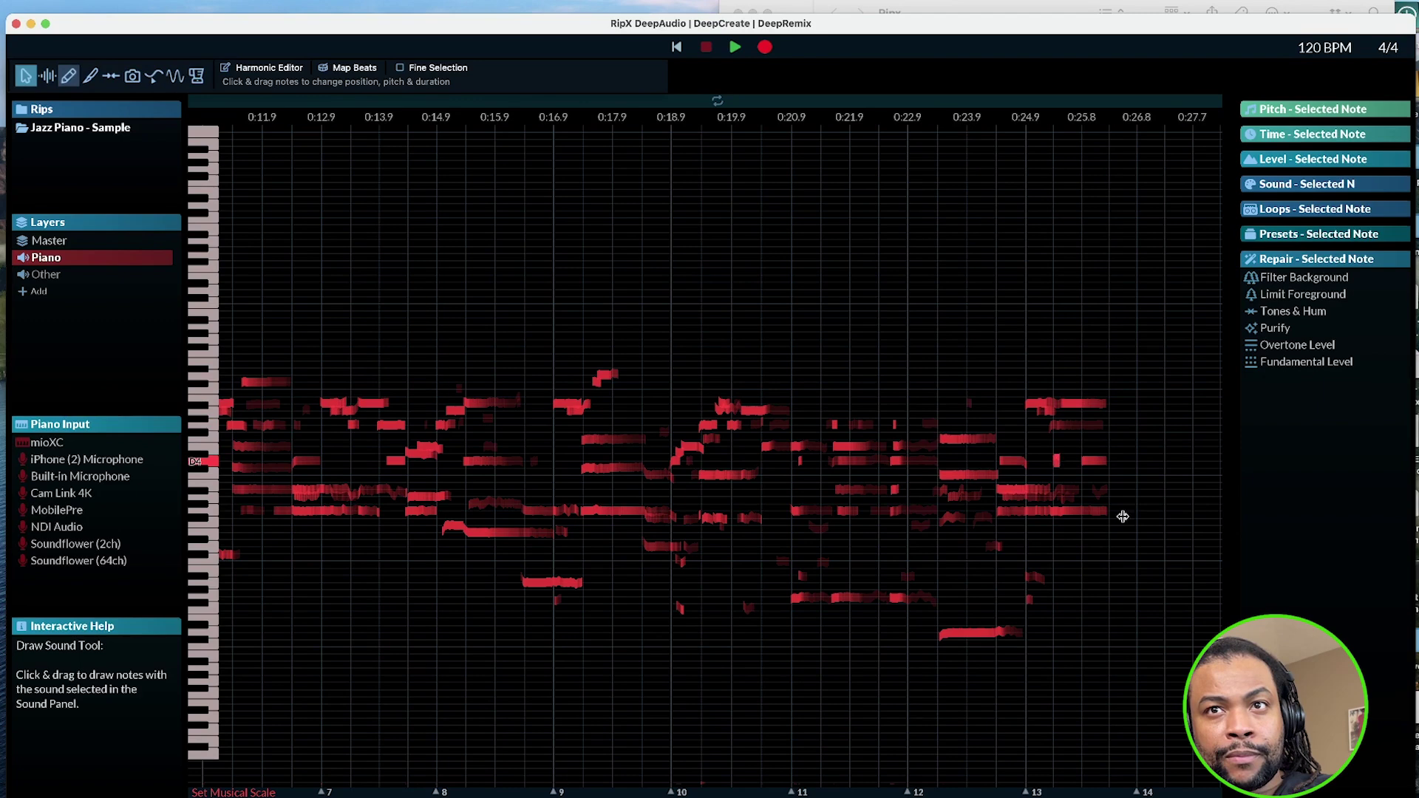
pyautogui.click(779, 560)
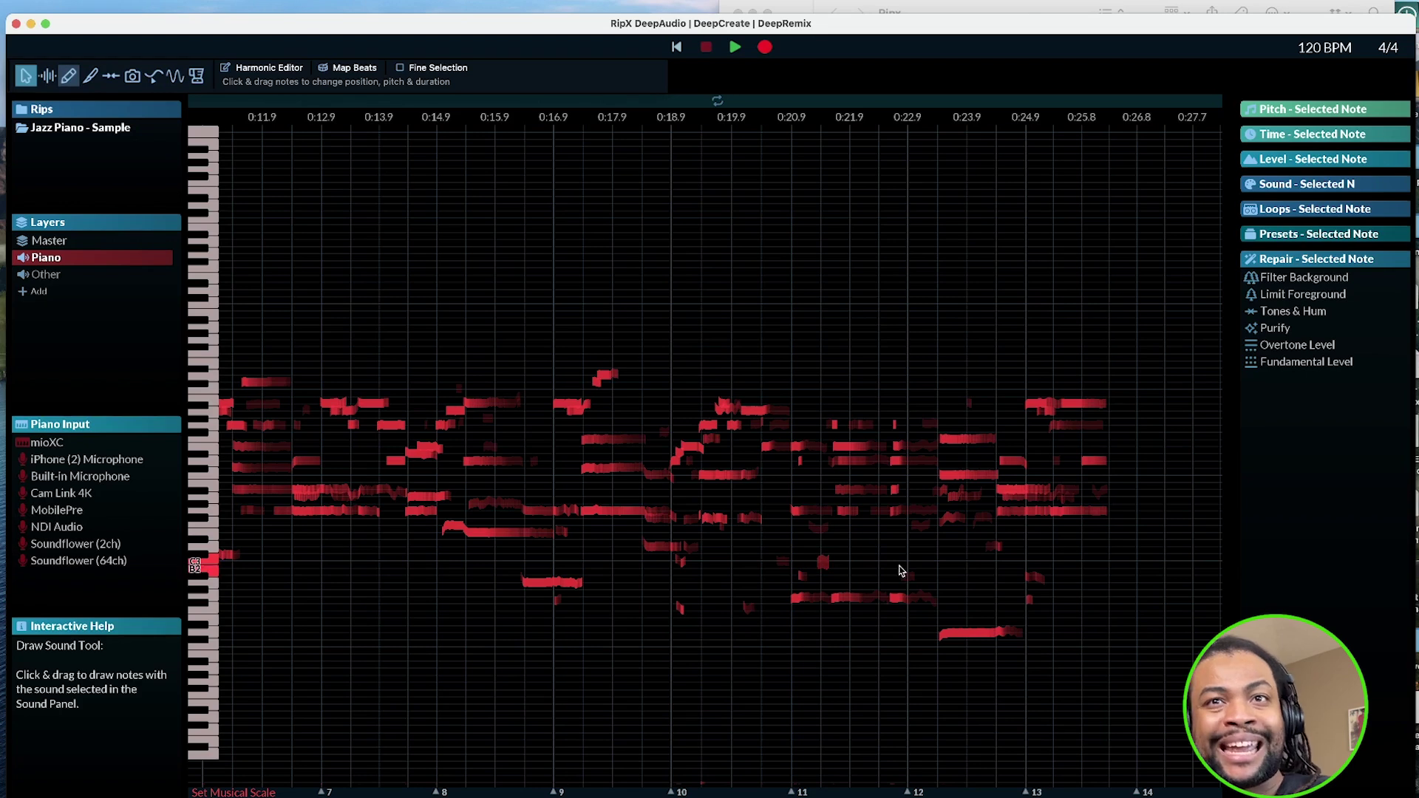
# - Audition the faint low Piano note near 0:22.9, then play the cleaned Piano layer from the start to about 0:05
pyautogui.click(906, 576)
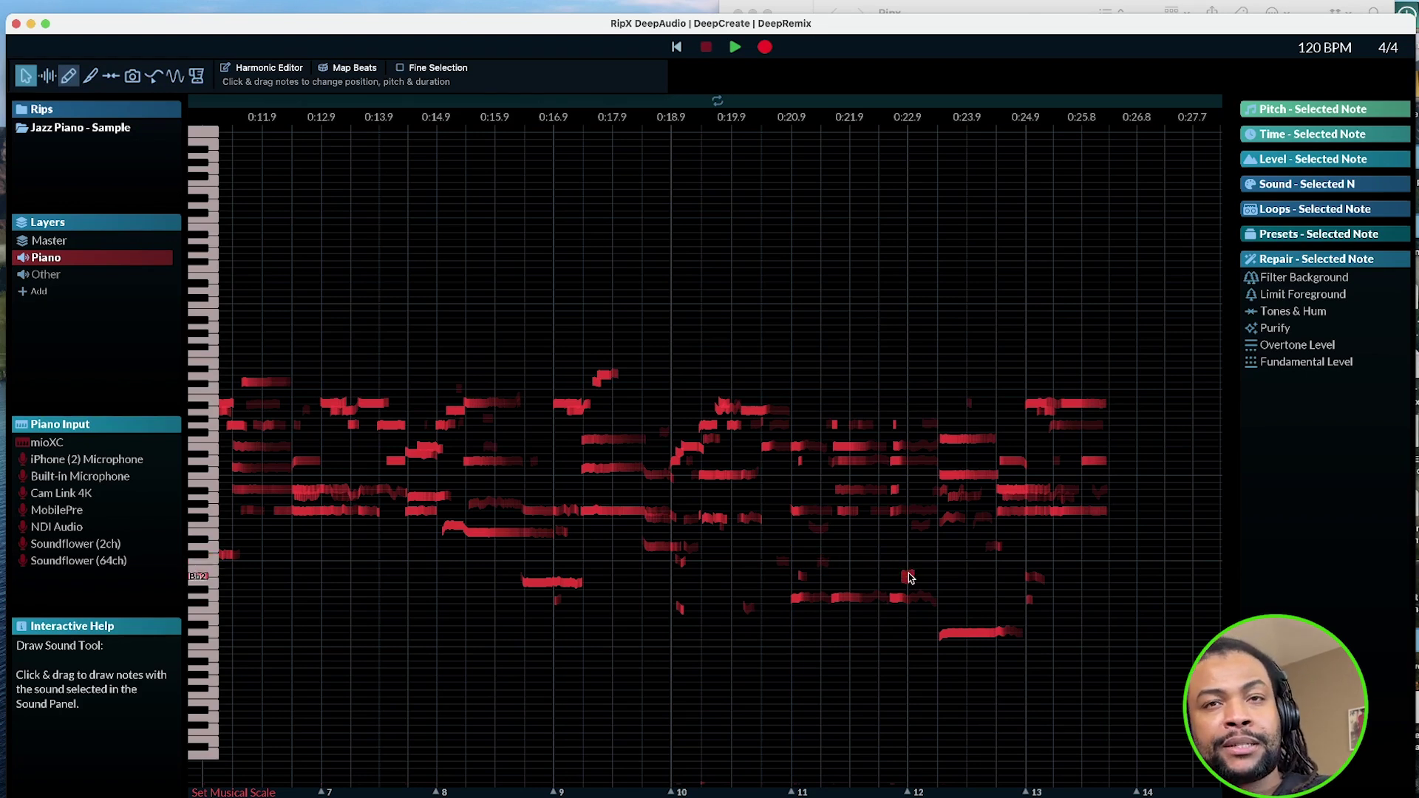
pyautogui.click(634, 673)
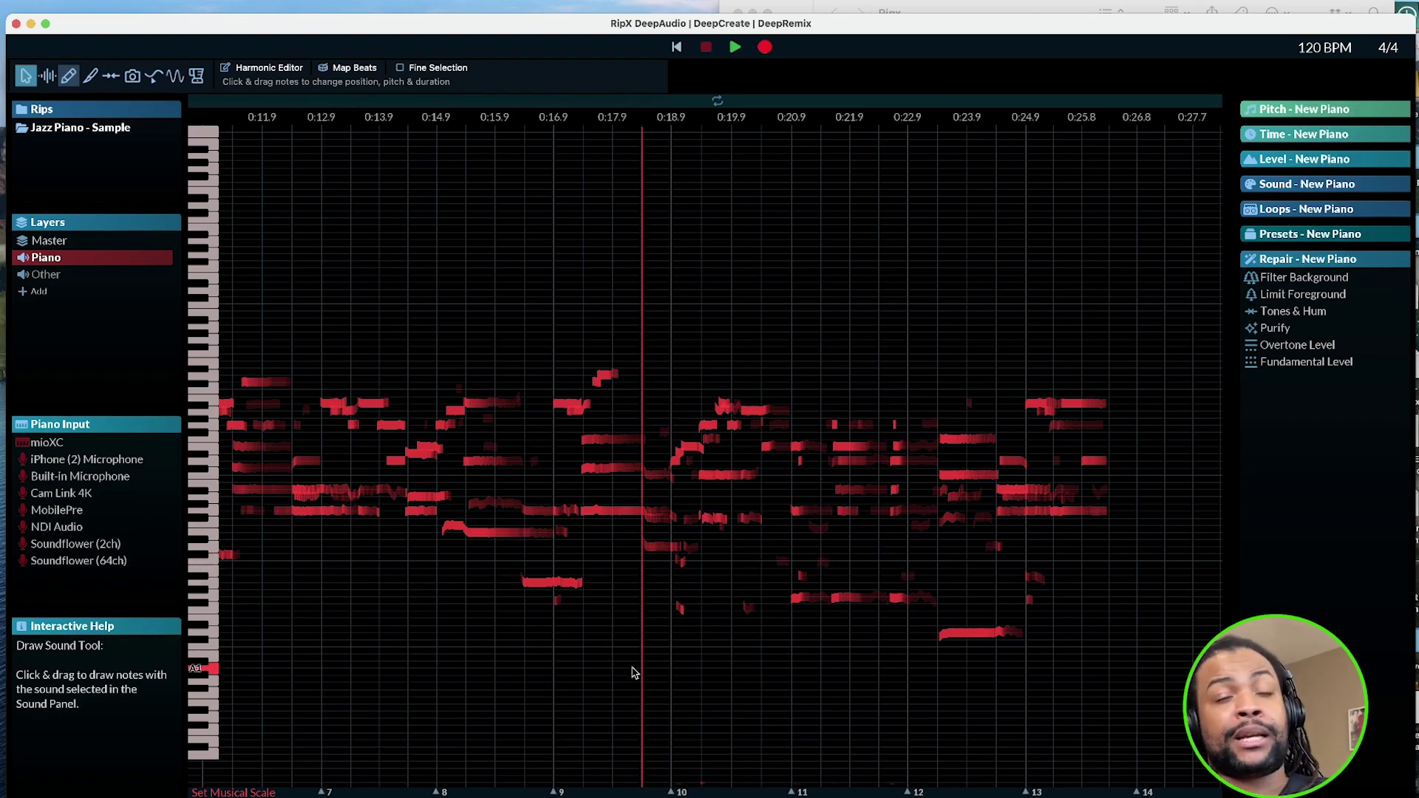
pyautogui.hscroll(-5, 500, 645)
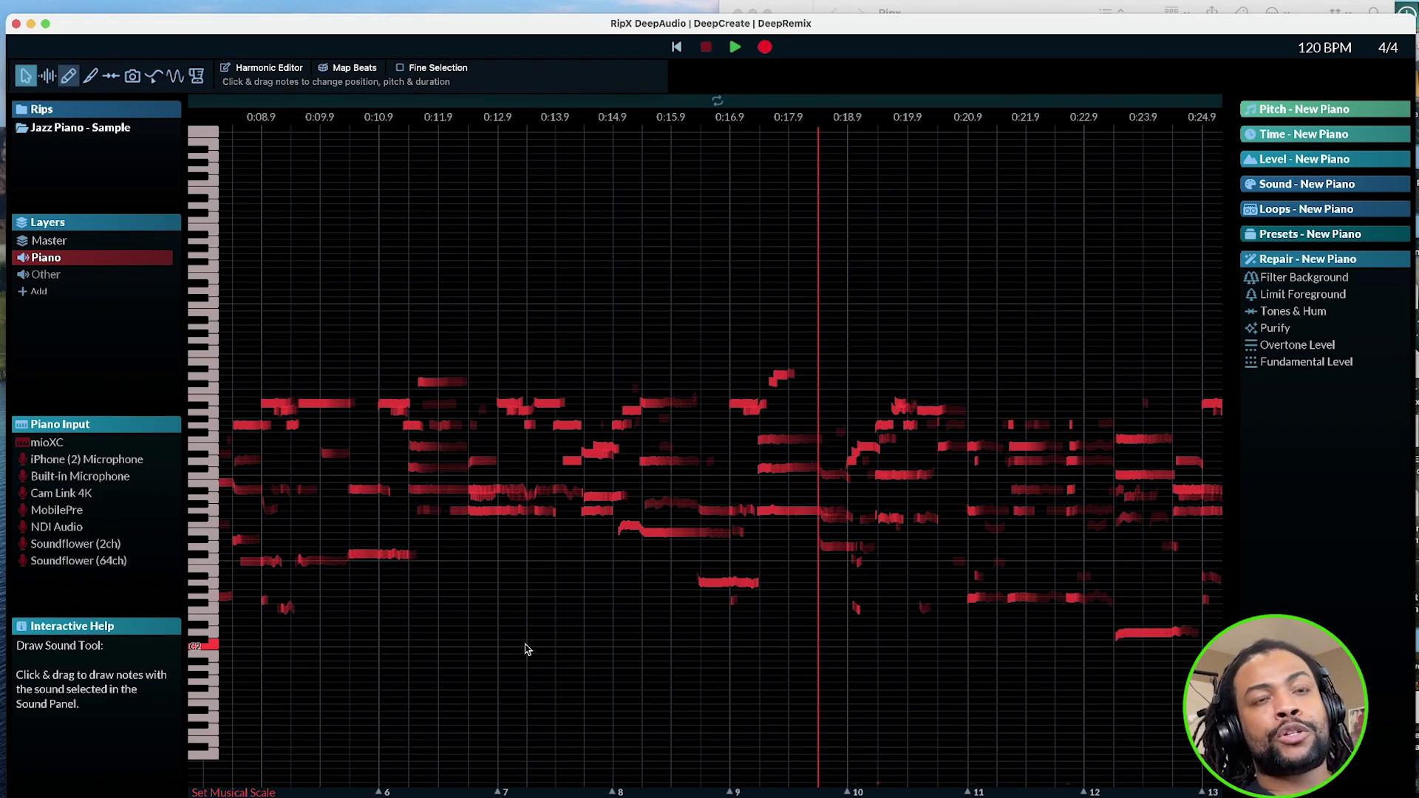
pyautogui.press('Home')
pyautogui.press('space')
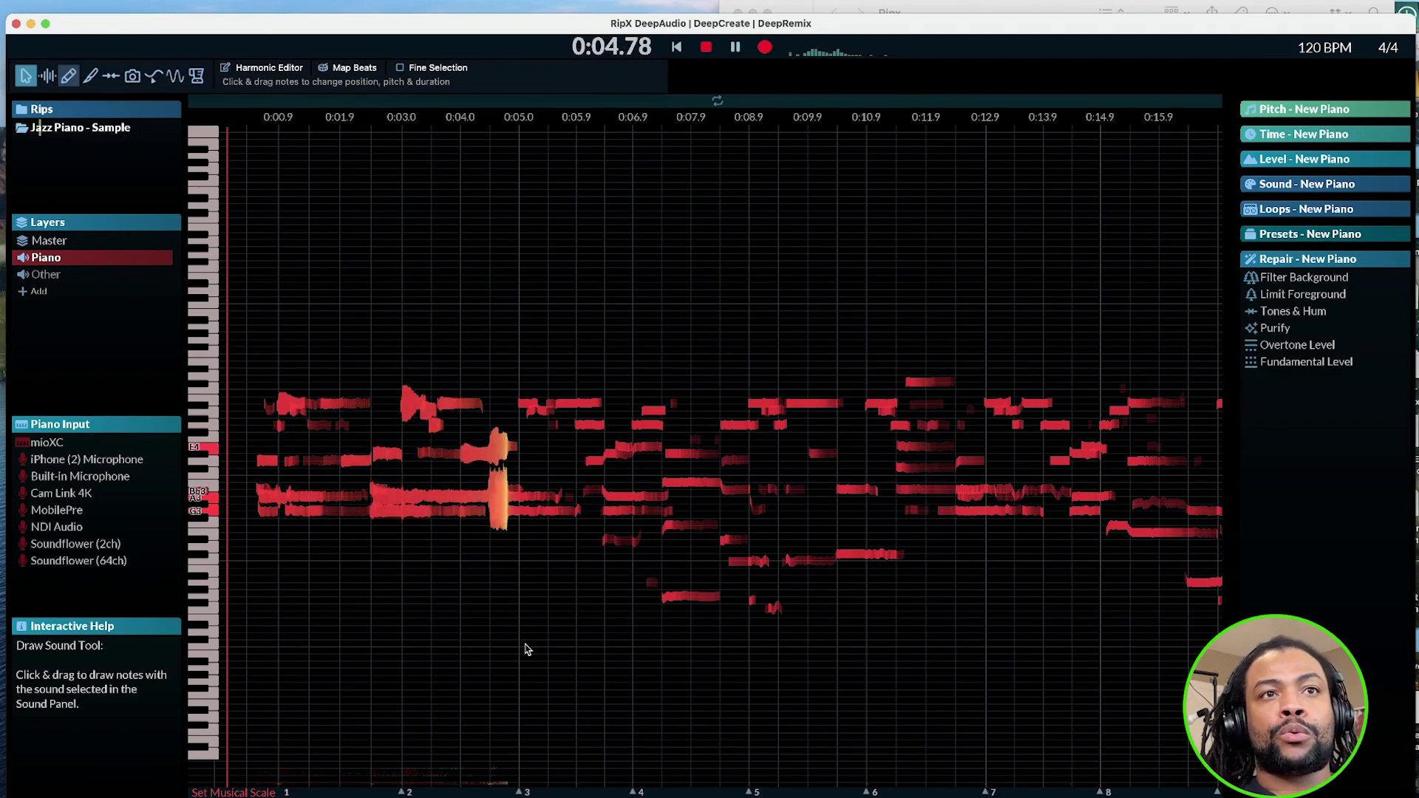
pyautogui.press('space')
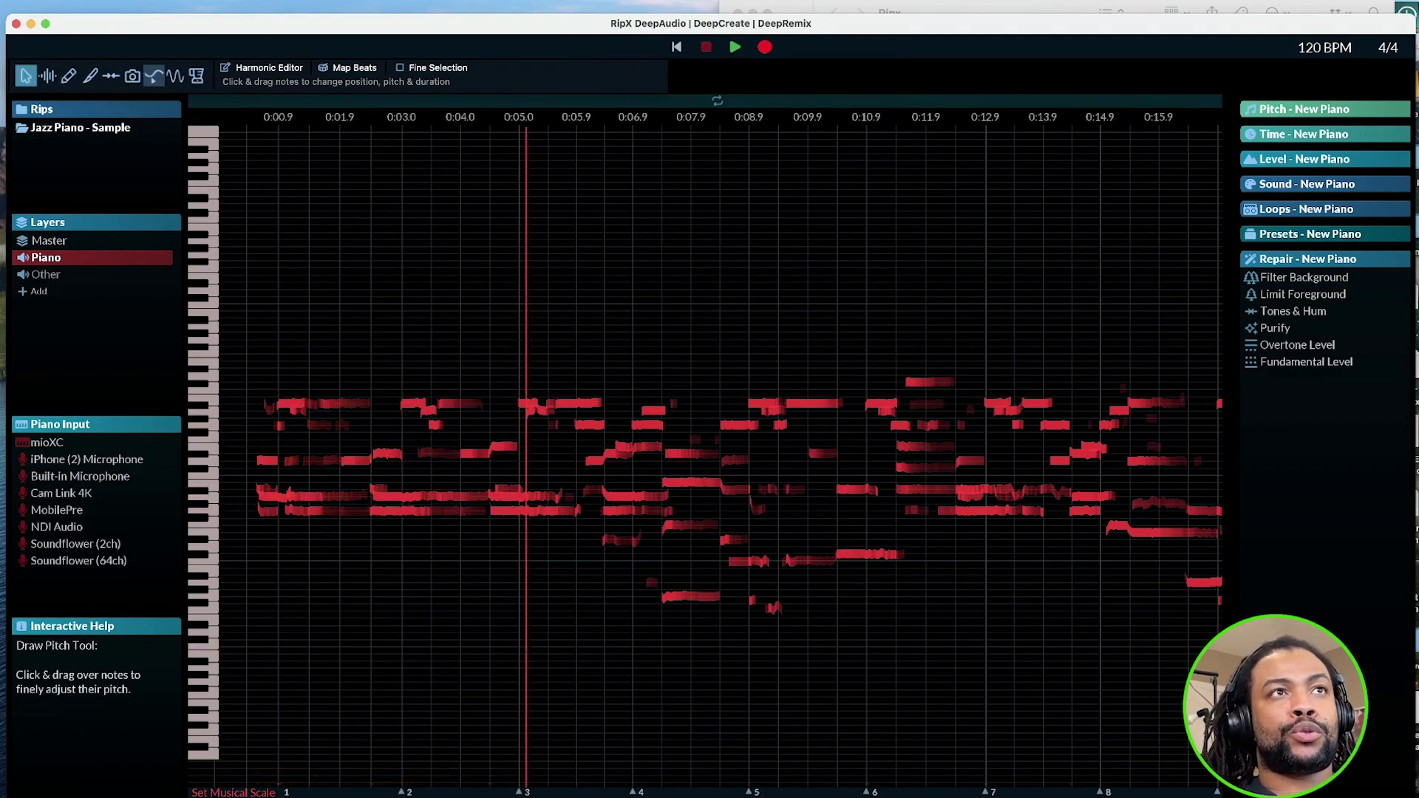
# - Export the whole Jazz Piano rip to the Desktop as a single MIDI Notes (.mid) file named Jazz Piano - midi
pyautogui.click(35, 0)
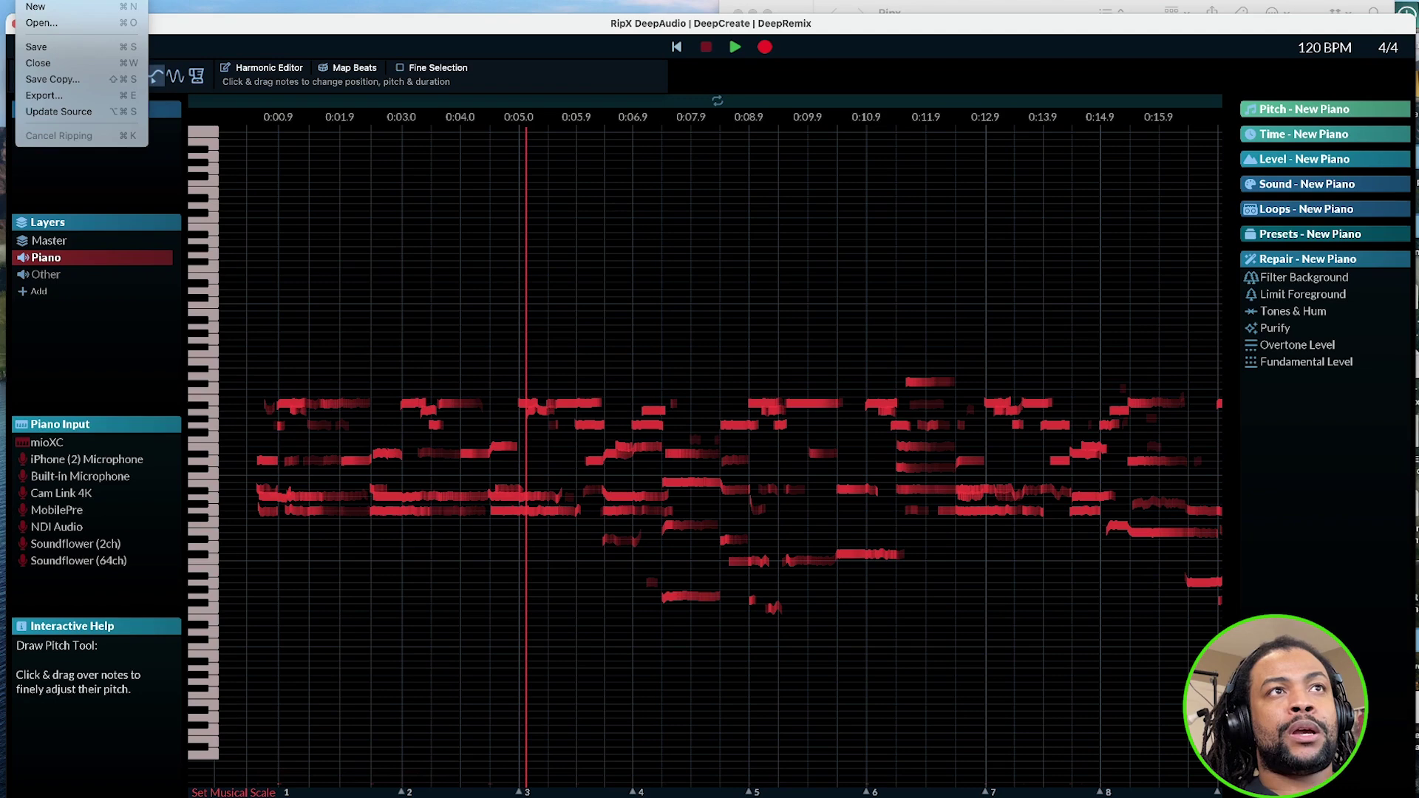
pyautogui.click(49, 96)
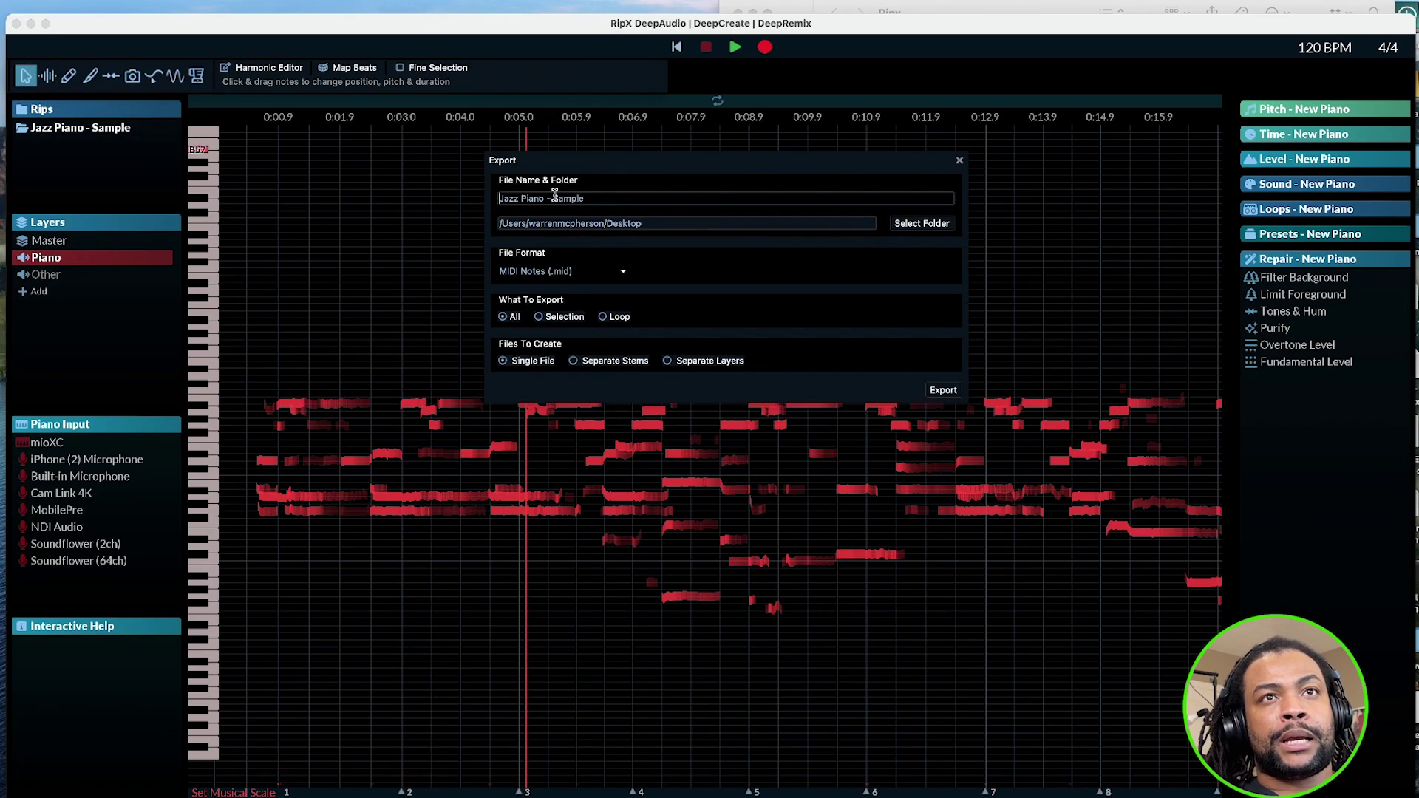
pyautogui.moveTo(554, 198); pyautogui.dragTo(610, 196)
pyautogui.write('m')
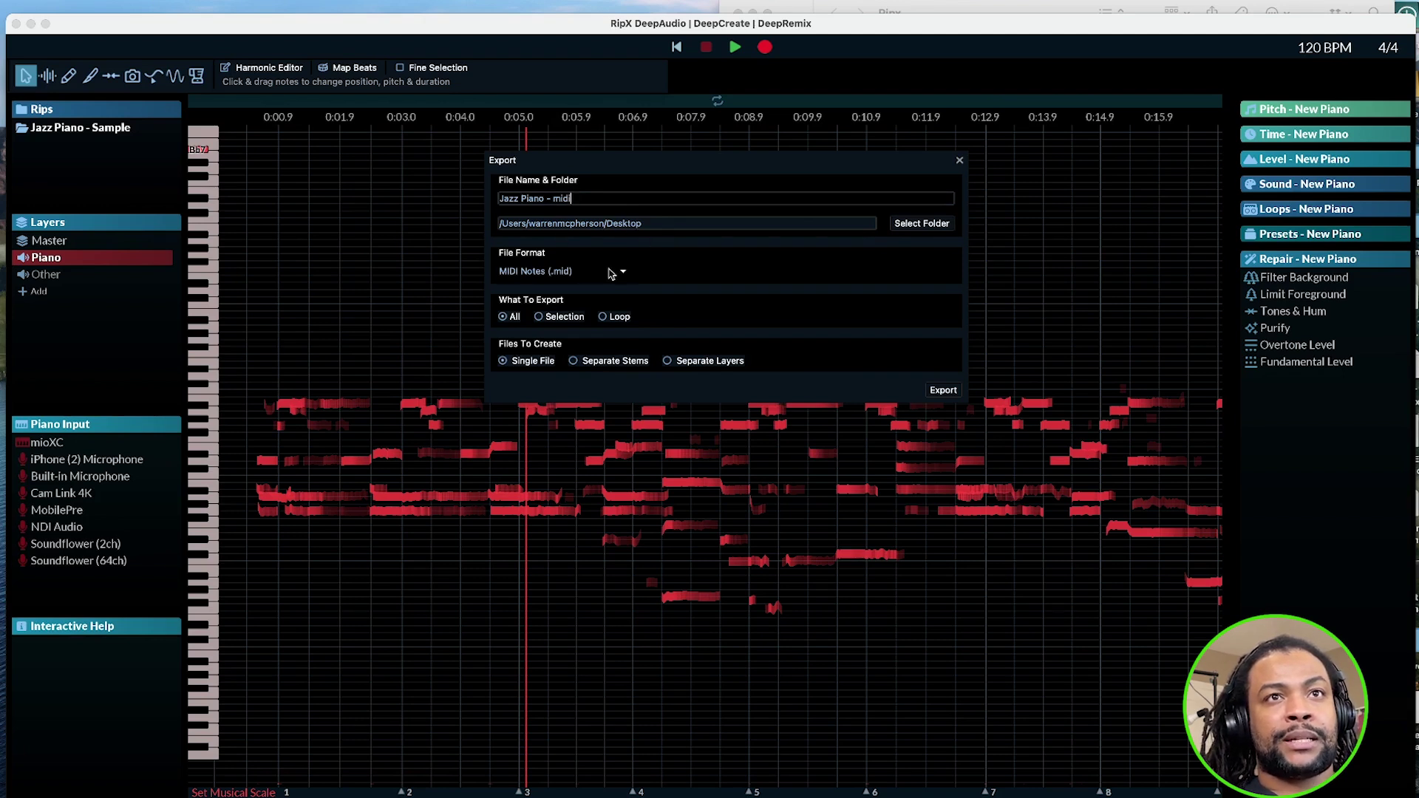
pyautogui.click(529, 272)
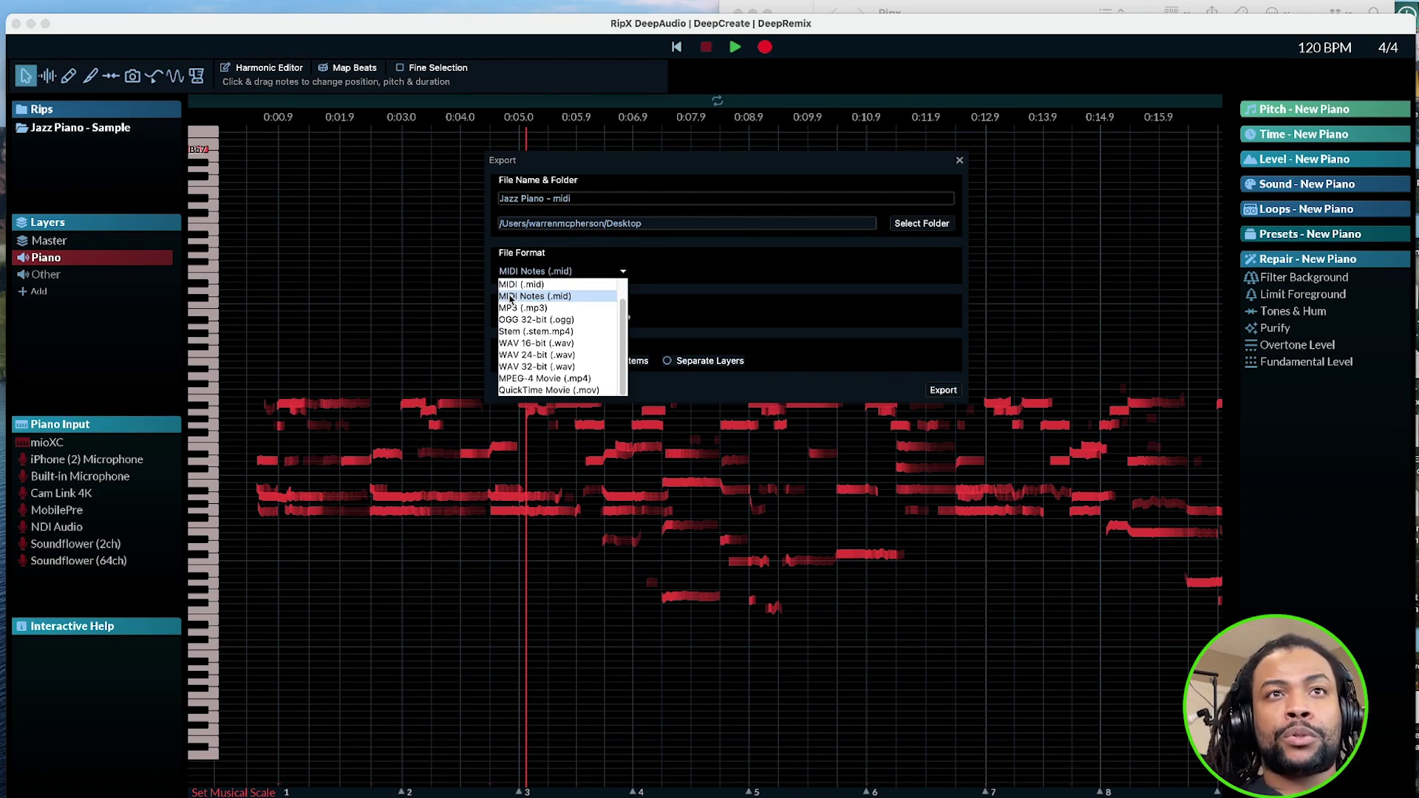
pyautogui.click(566, 301)
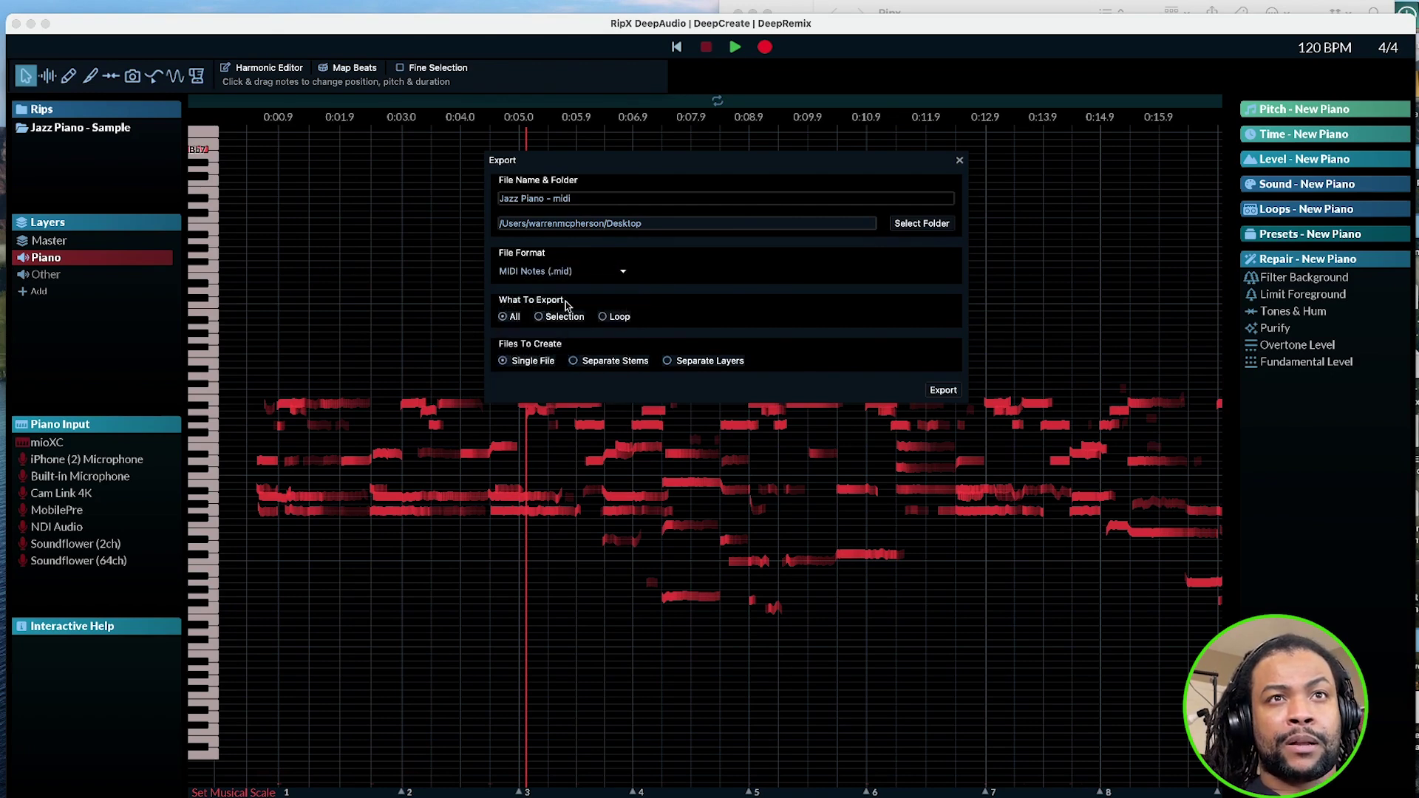
pyautogui.click(504, 362)
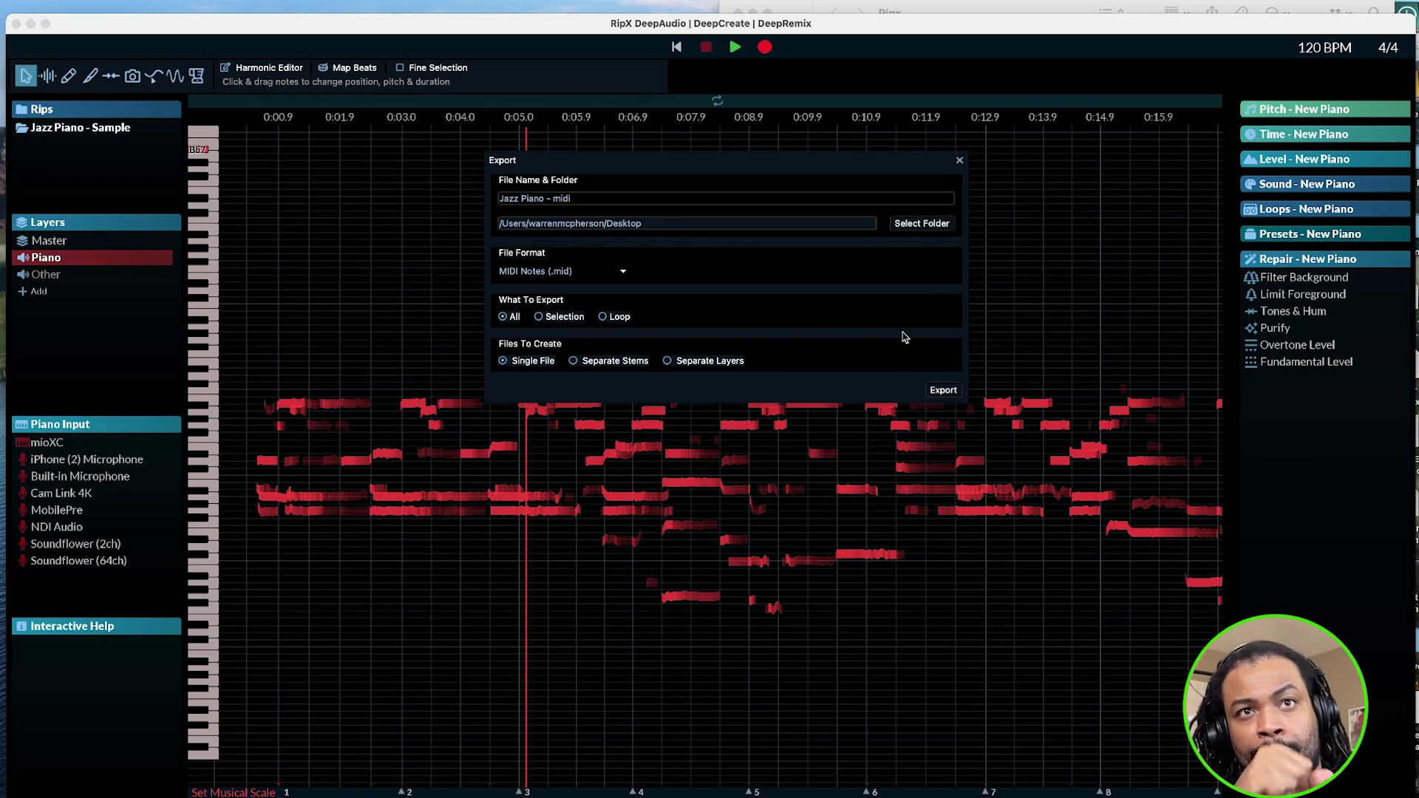
pyautogui.click(947, 392)
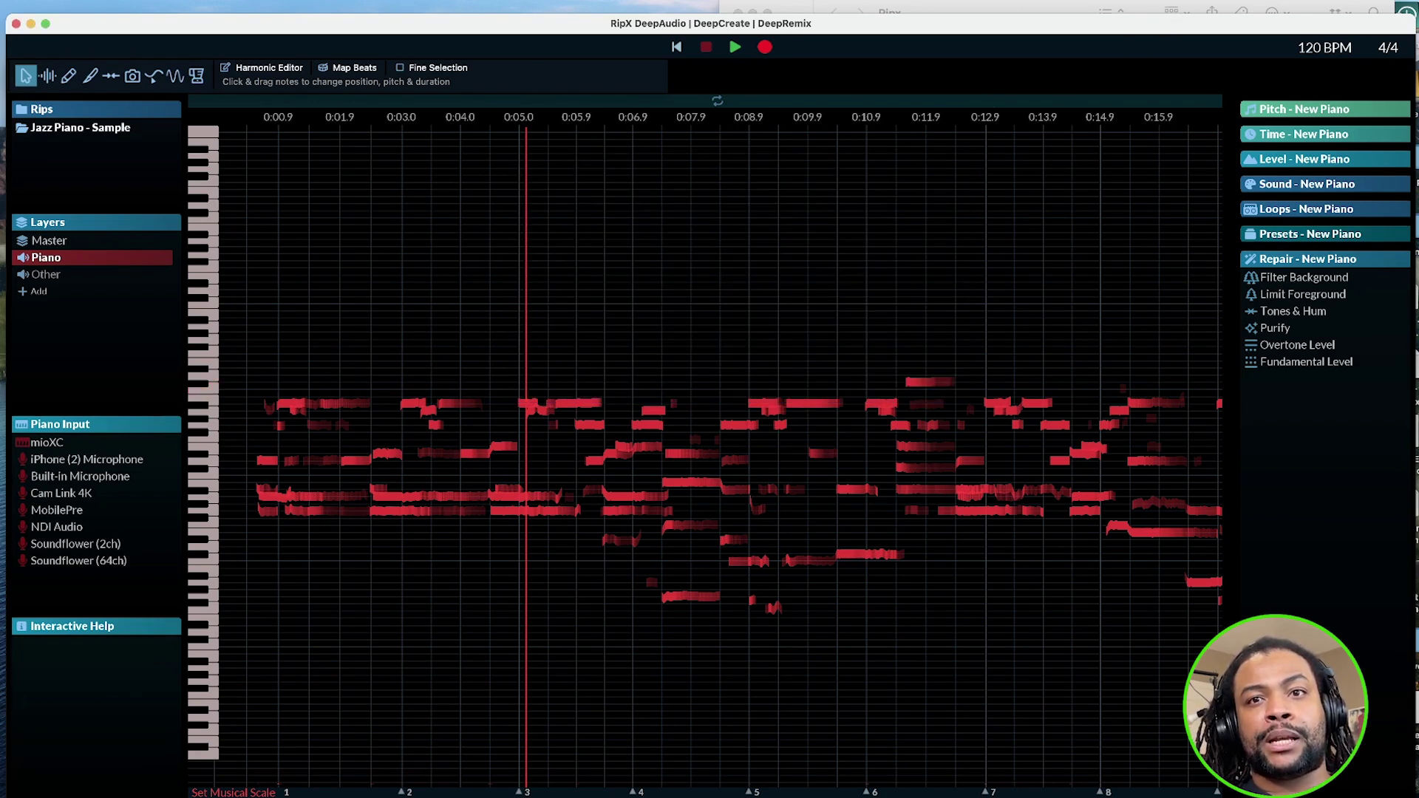
# - Switch to MIDIculous 4, uncover the desktop files and load Jazz Piano - midi.mid into the player
pyautogui.moveTo(942, 765)
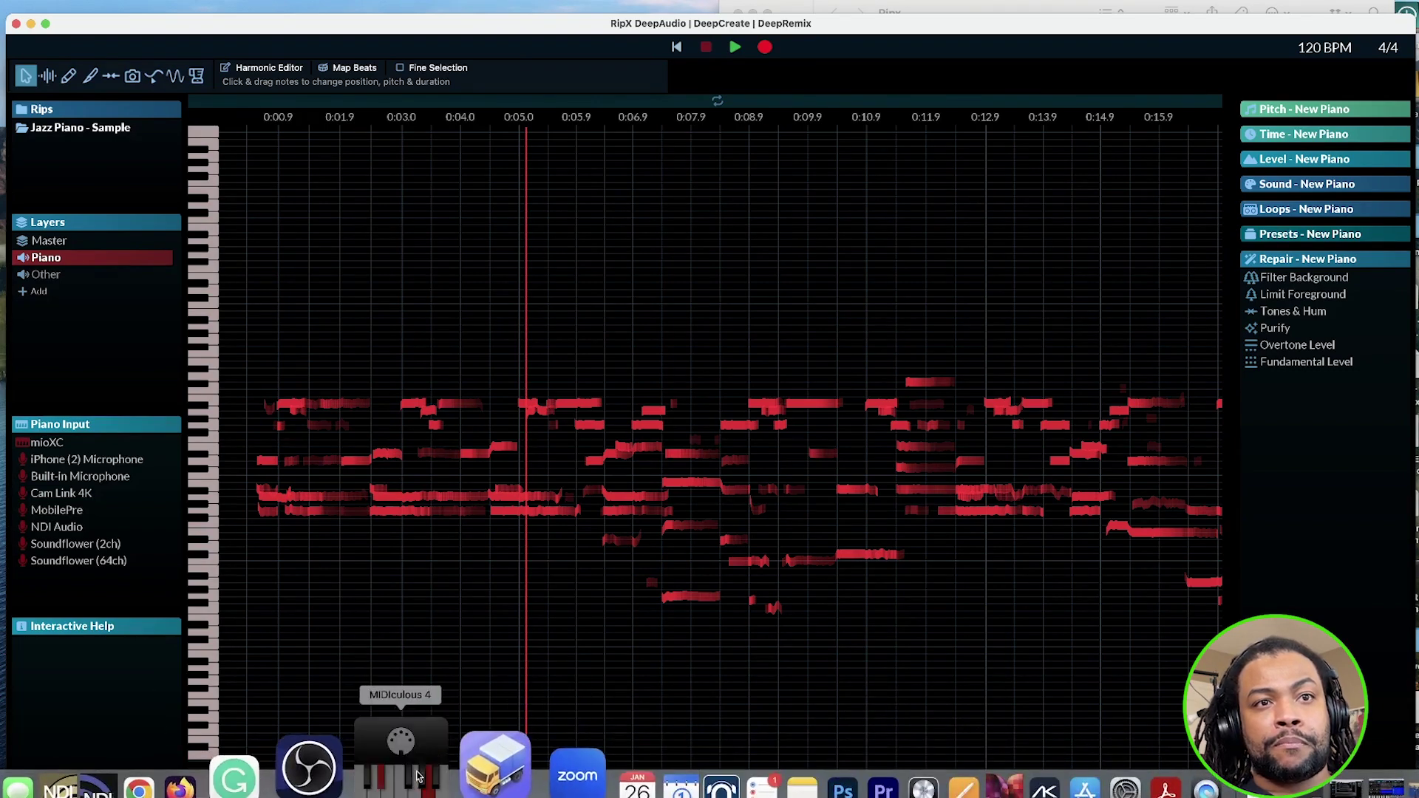
pyautogui.click(402, 761)
pyautogui.moveTo(1286, 8); pyautogui.dragTo(212, 65)
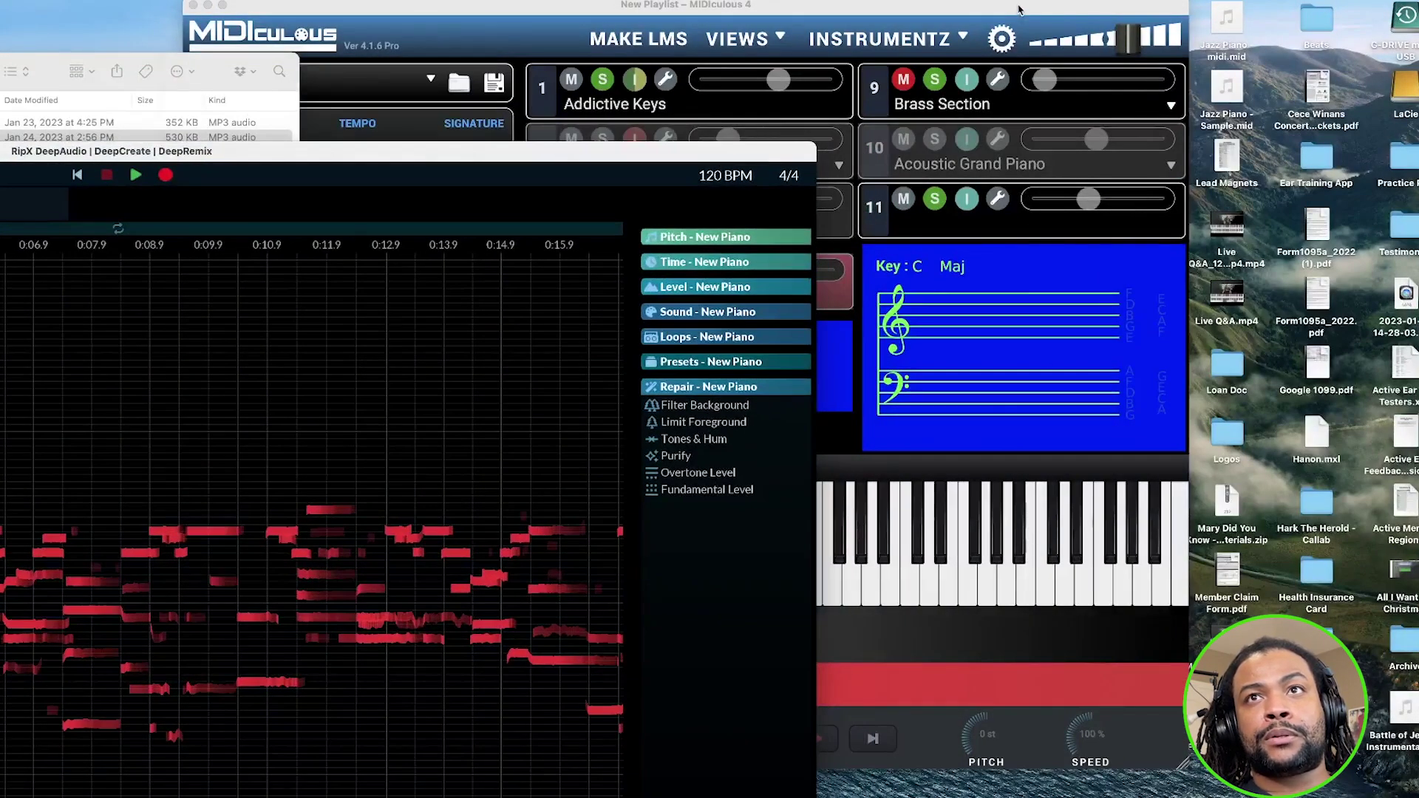
pyautogui.moveTo(1022, 9); pyautogui.dragTo(942, 1)
pyautogui.moveTo(1228, 27)
pyautogui.moveTo(1226, 28); pyautogui.dragTo(575, 392)
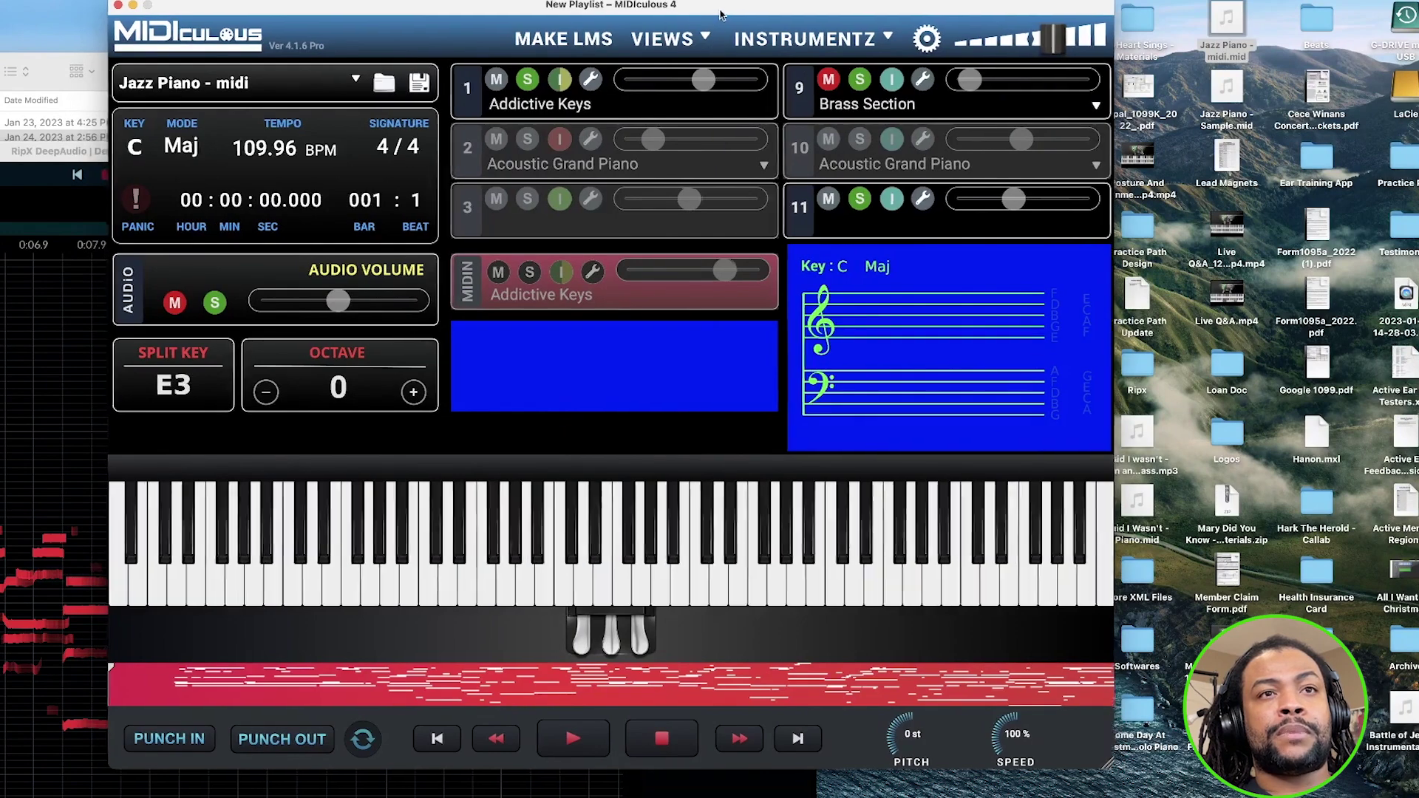
# - Play the loaded Jazz Piano - midi file to about 26 seconds, checking the transcribed notes and chords on the keyboard
pyautogui.moveTo(715, 21); pyautogui.dragTo(813, 21)
pyautogui.click(667, 738)
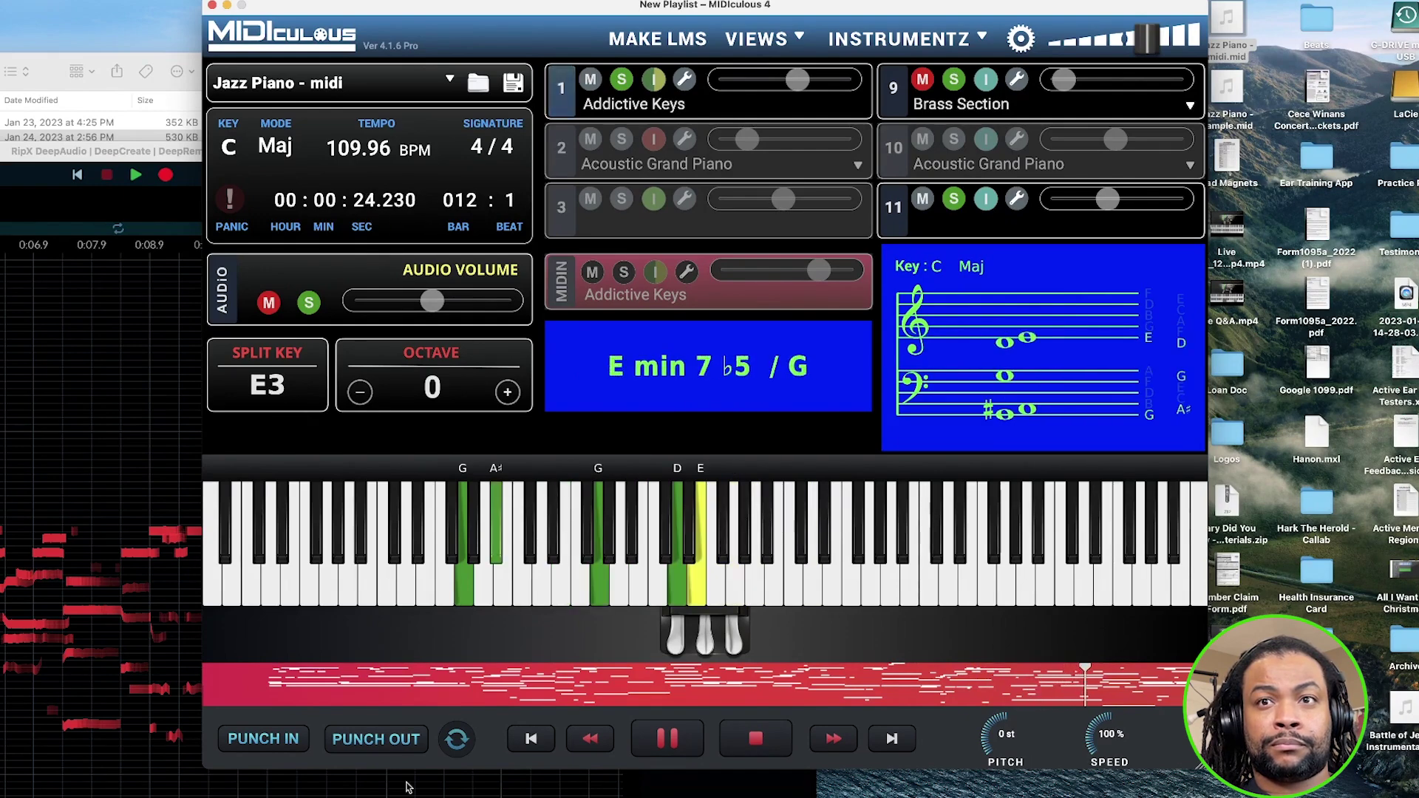
pyautogui.press('space')
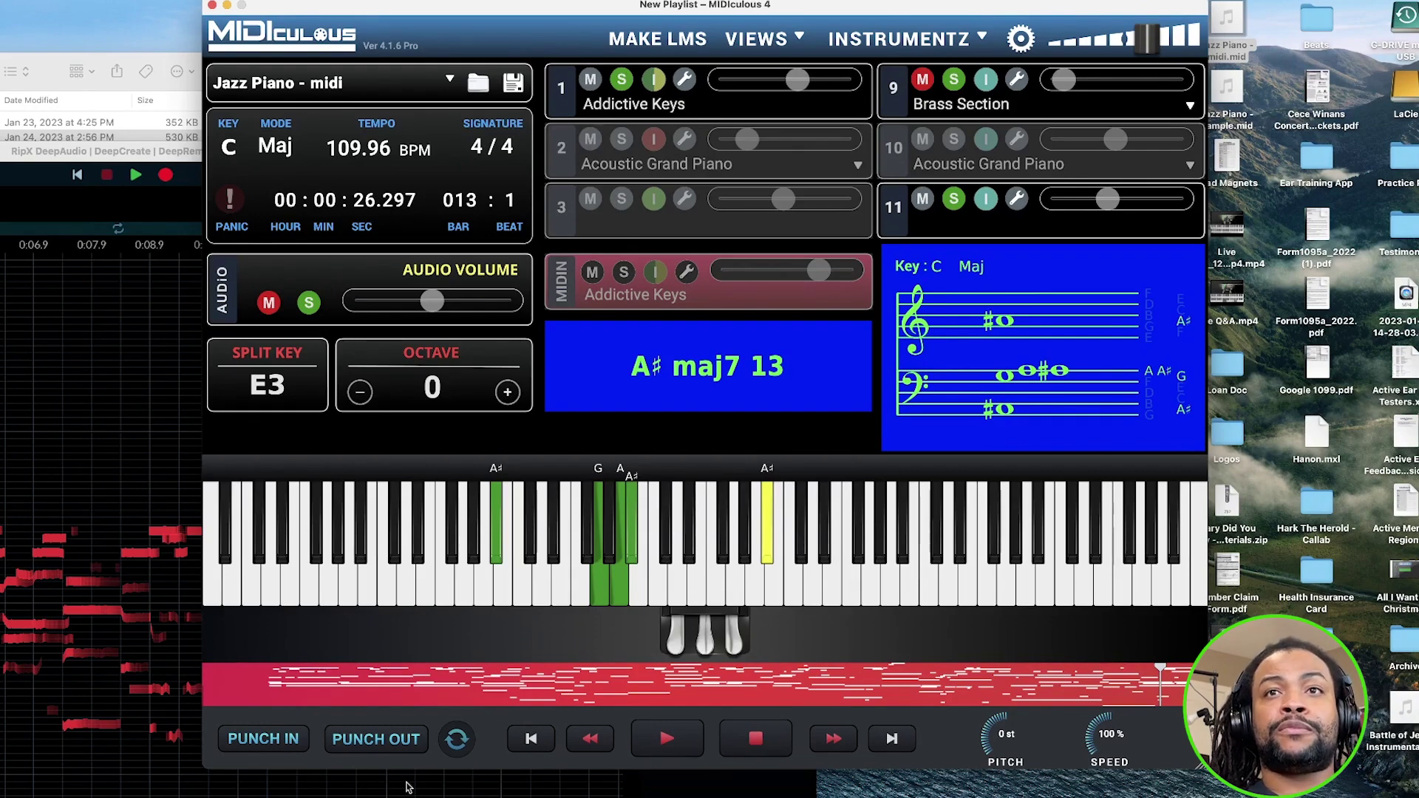
# - Switch back to RipX and enlarge its window to fill the screen
pyautogui.moveTo(517, 4); pyautogui.dragTo(596, 29)
pyautogui.click(226, 214)
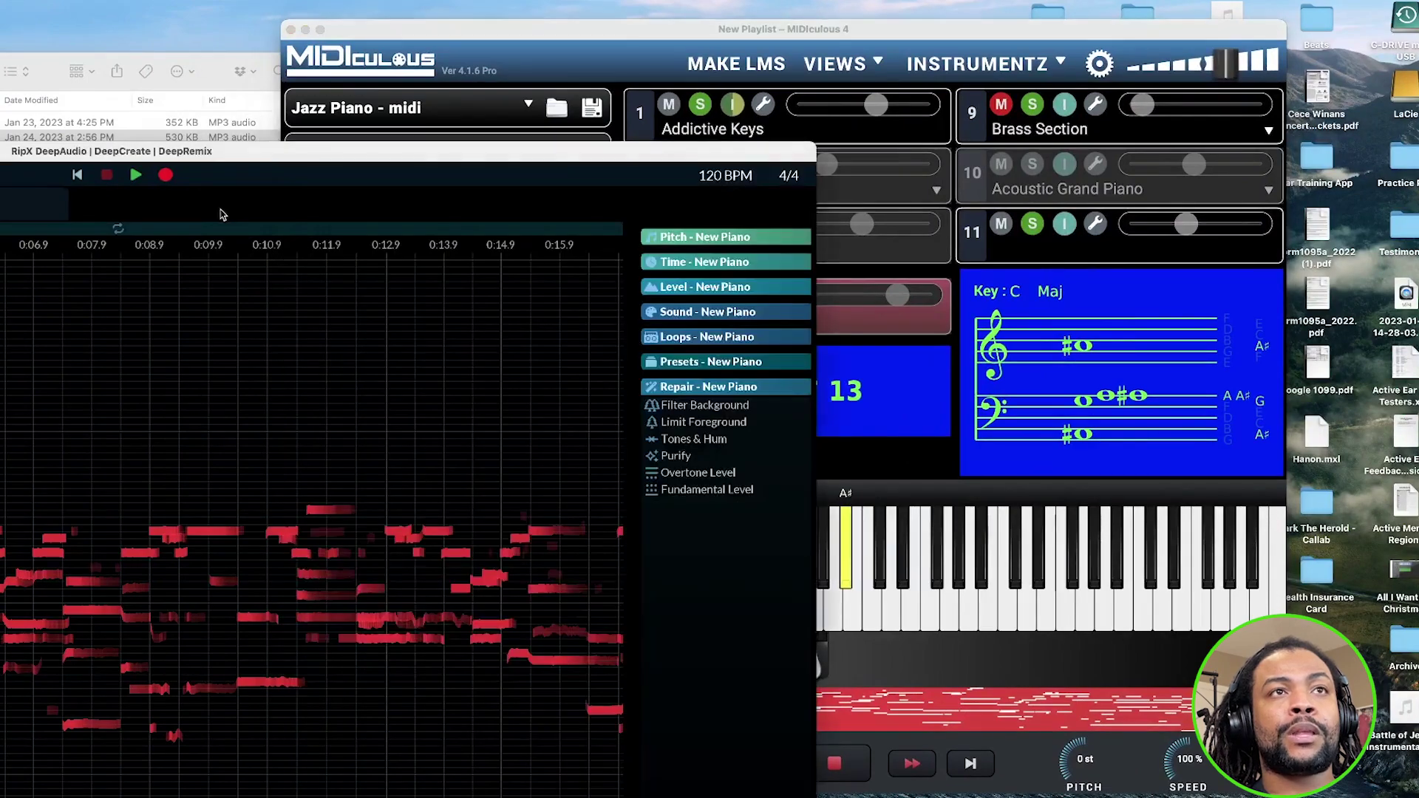
pyautogui.doubleClick(354, 153)
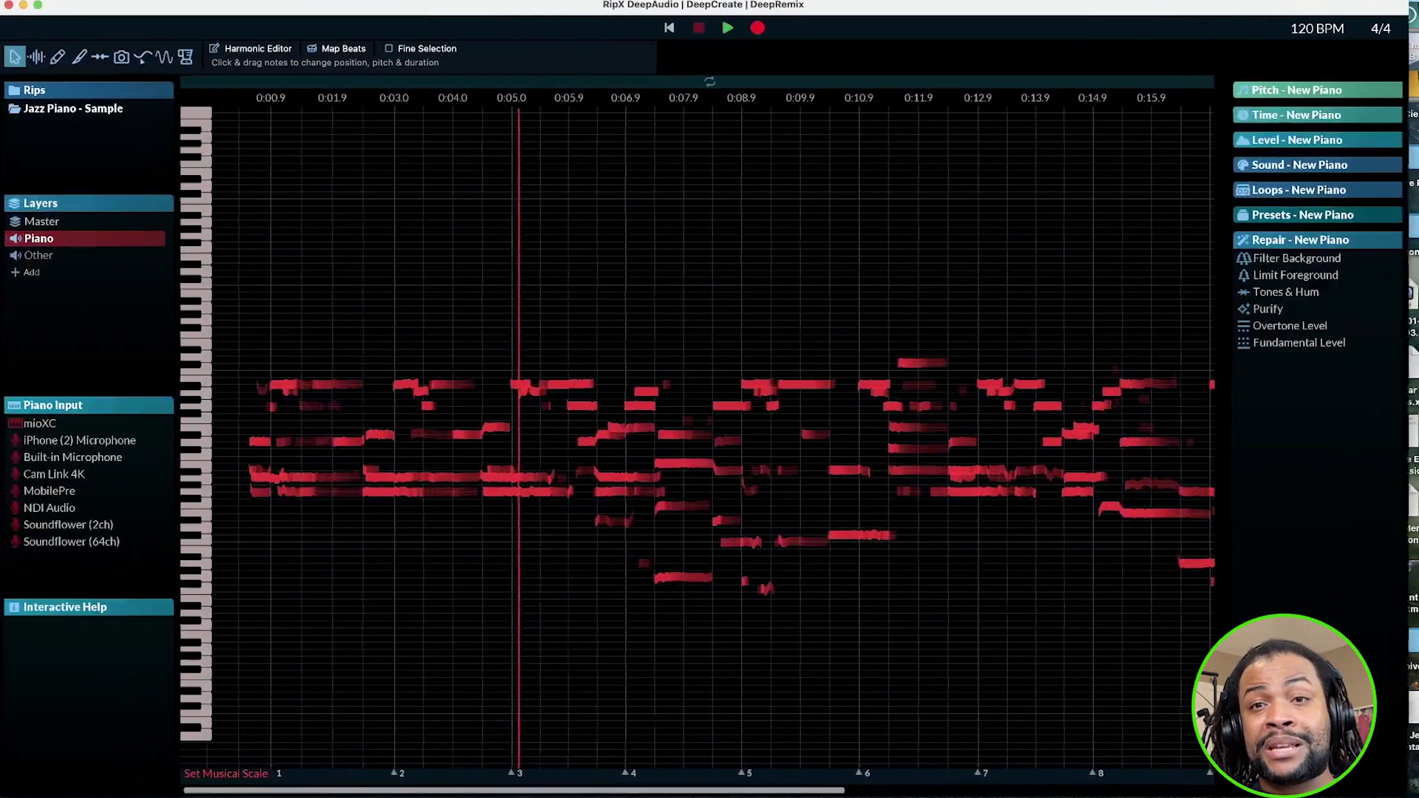